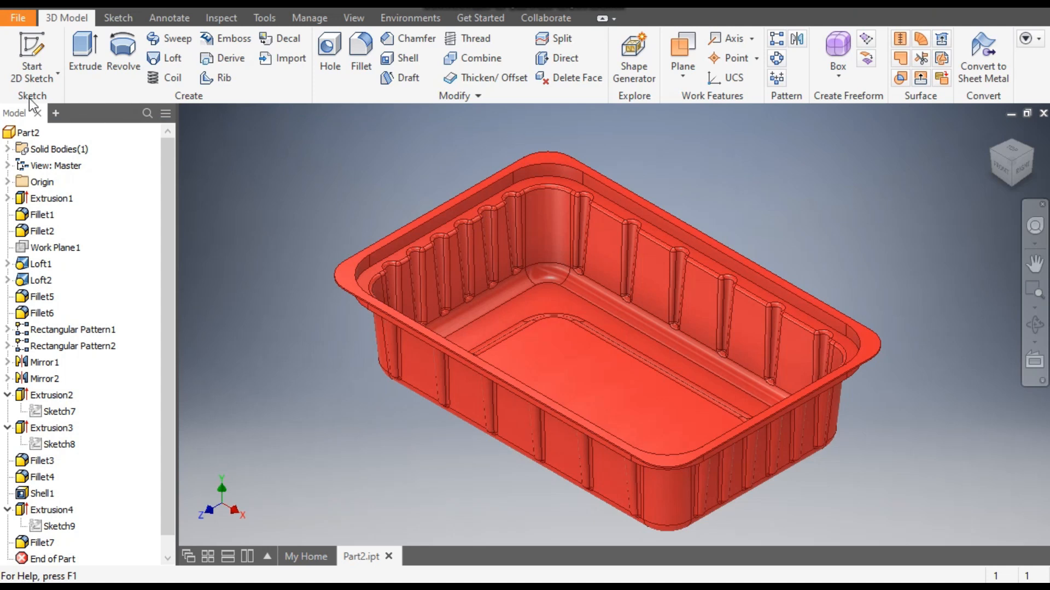
- Create a new part from the Standard (mm).ipt template and start a 2D sketch on the horizontal XZ plane, with X running horizontally
click(35, 2)
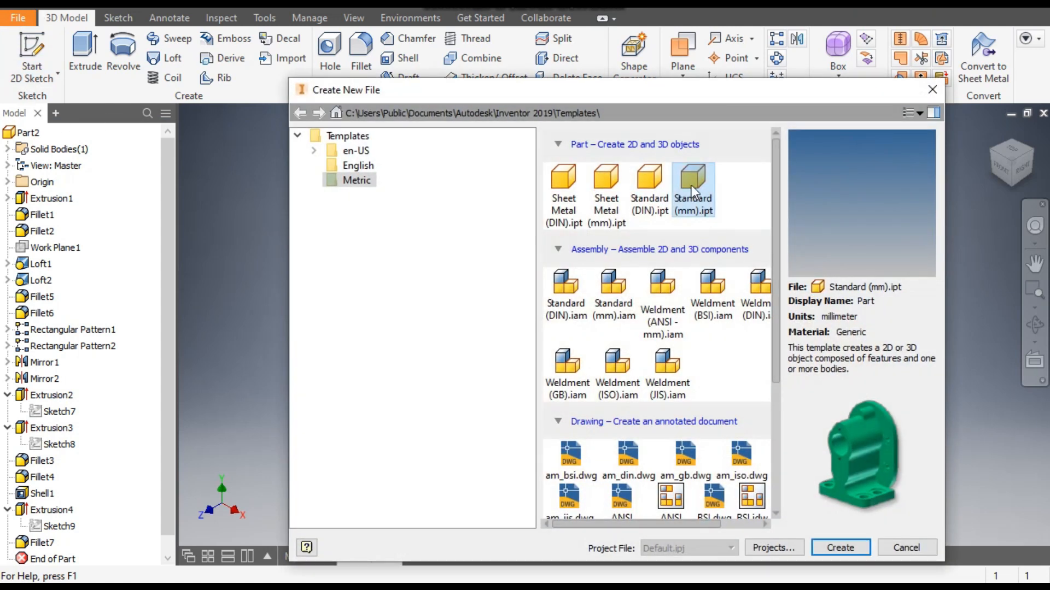
click(841, 548)
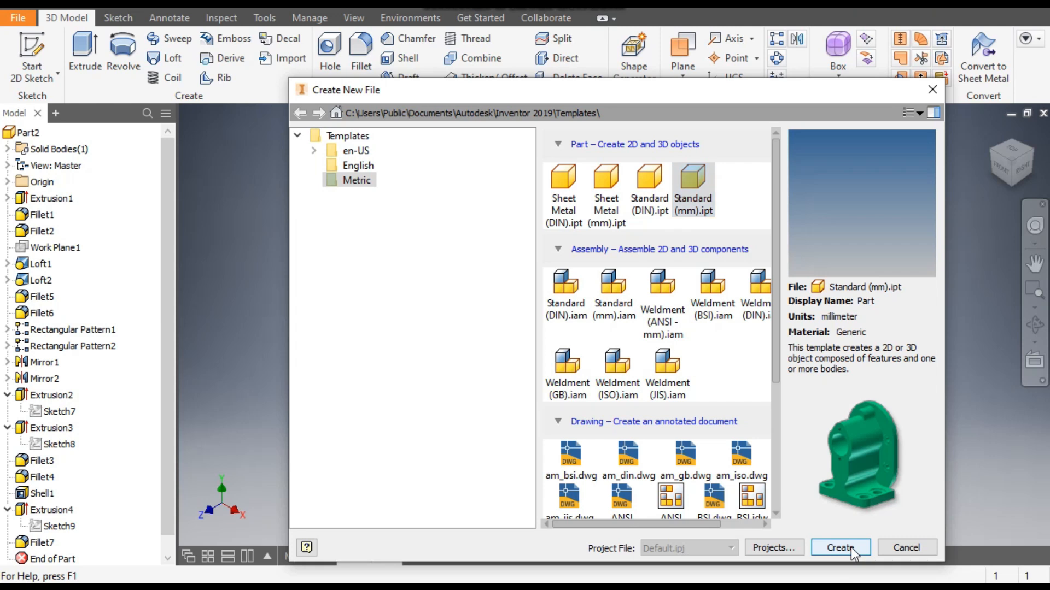
click(38, 48)
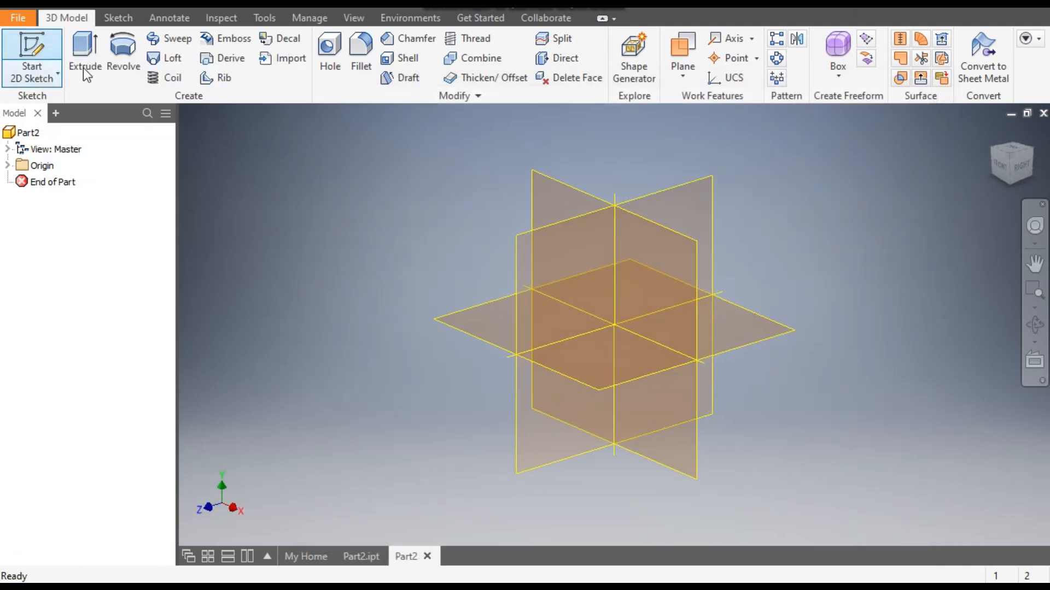
click(475, 311)
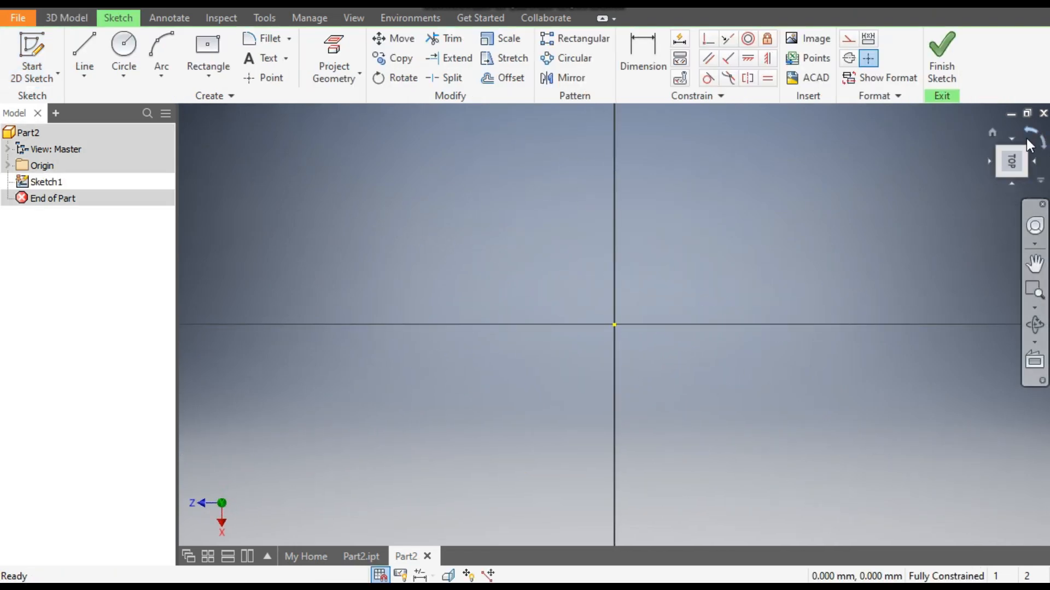
click(1027, 139)
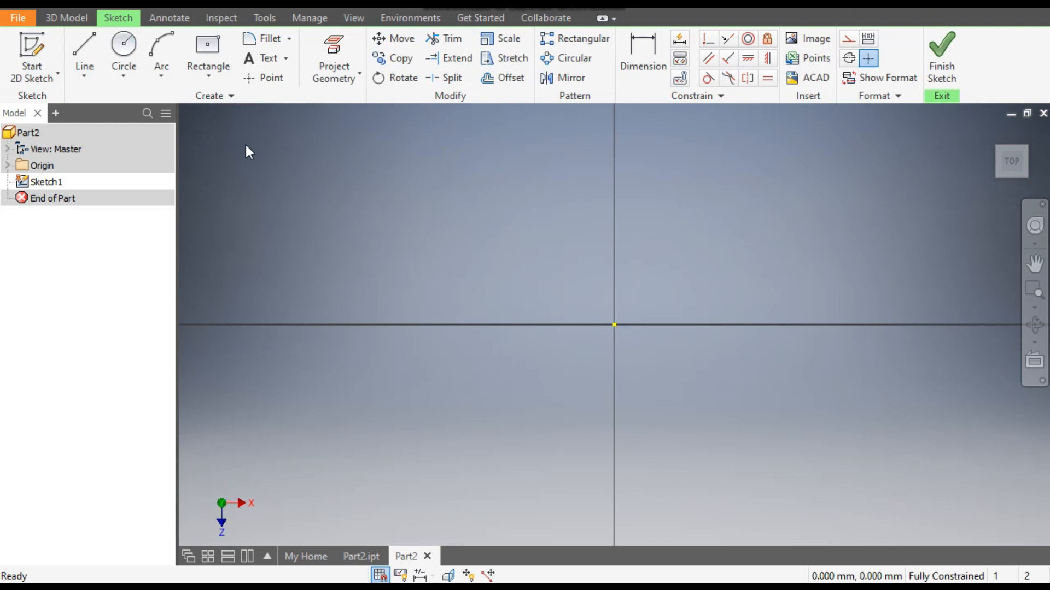
- Draw a two-point center rectangle about 298 mm wide, centred on the sketch origin
click(203, 77)
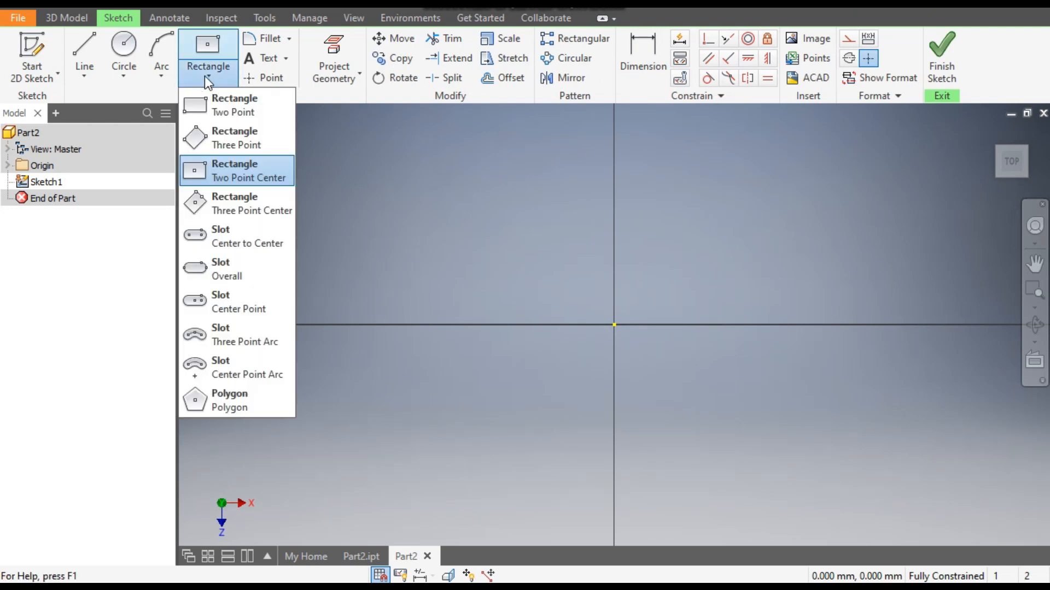
click(244, 171)
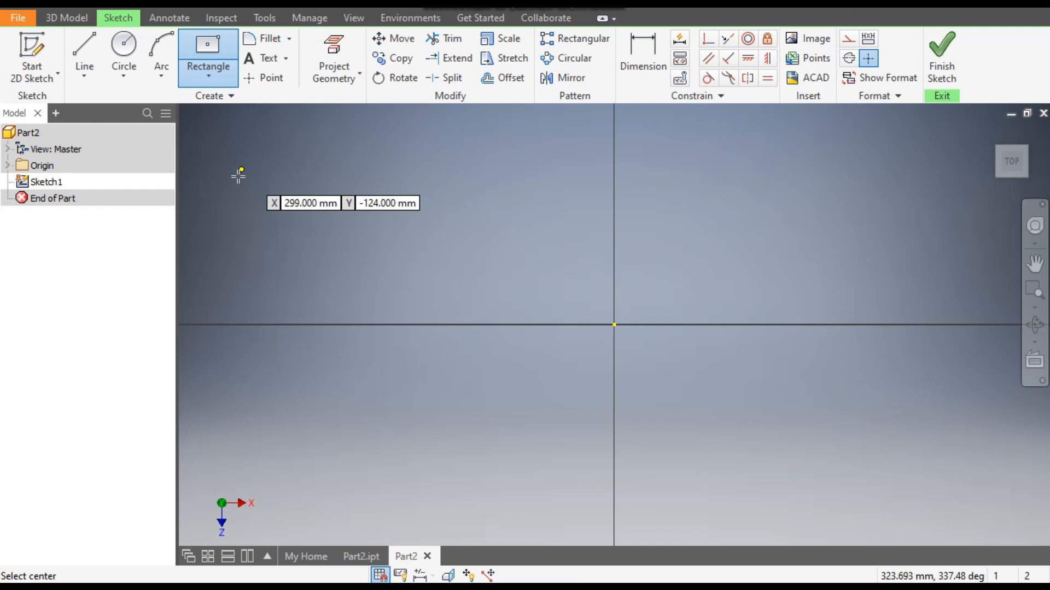
click(615, 325)
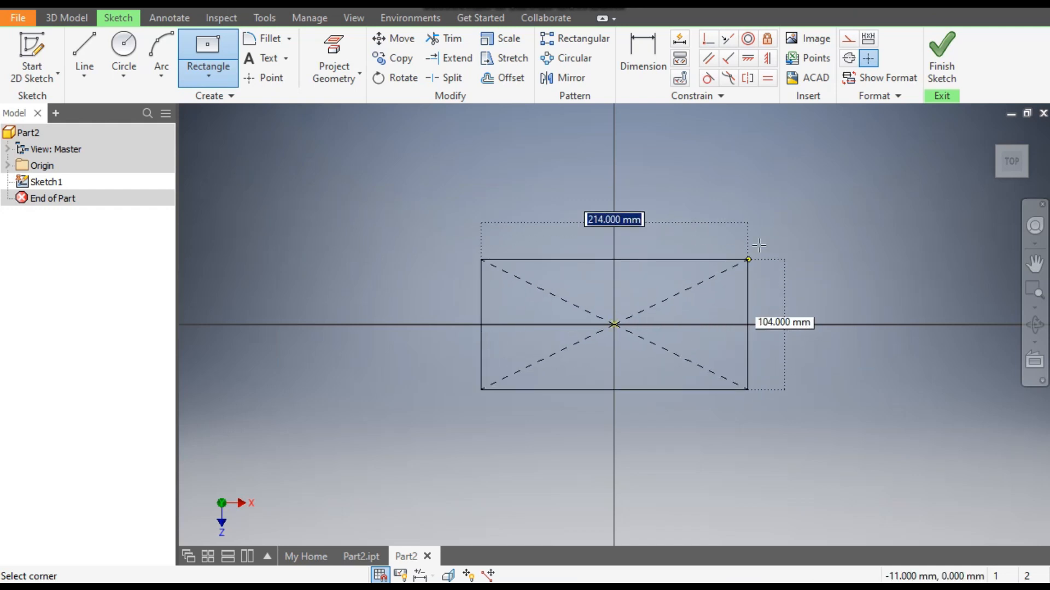
click(799, 216)
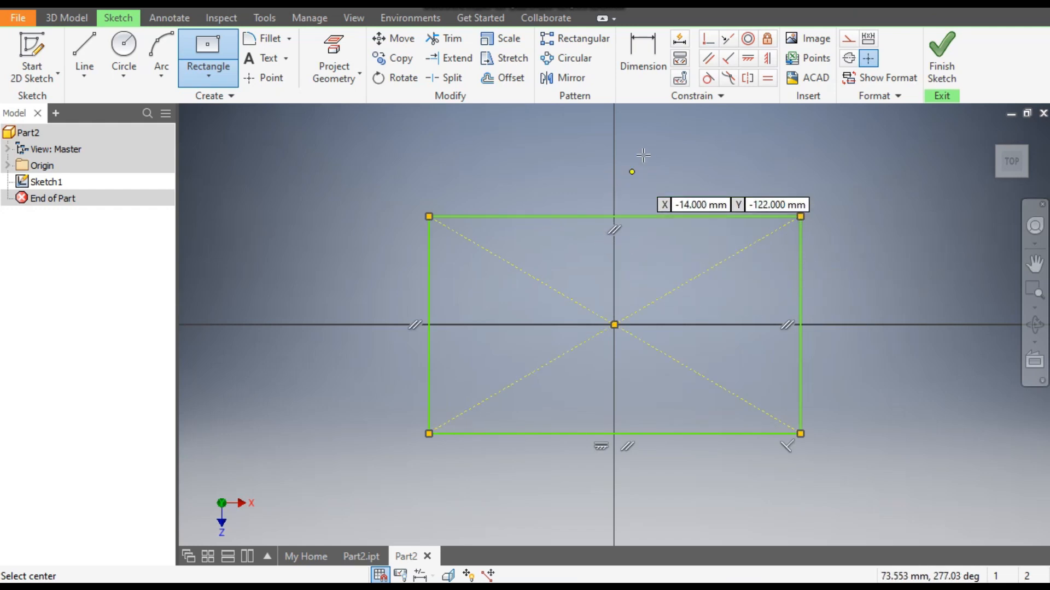
- Dimension the rectangle to 130 mm wide and 80 mm high, and finish the sketch
click(650, 71)
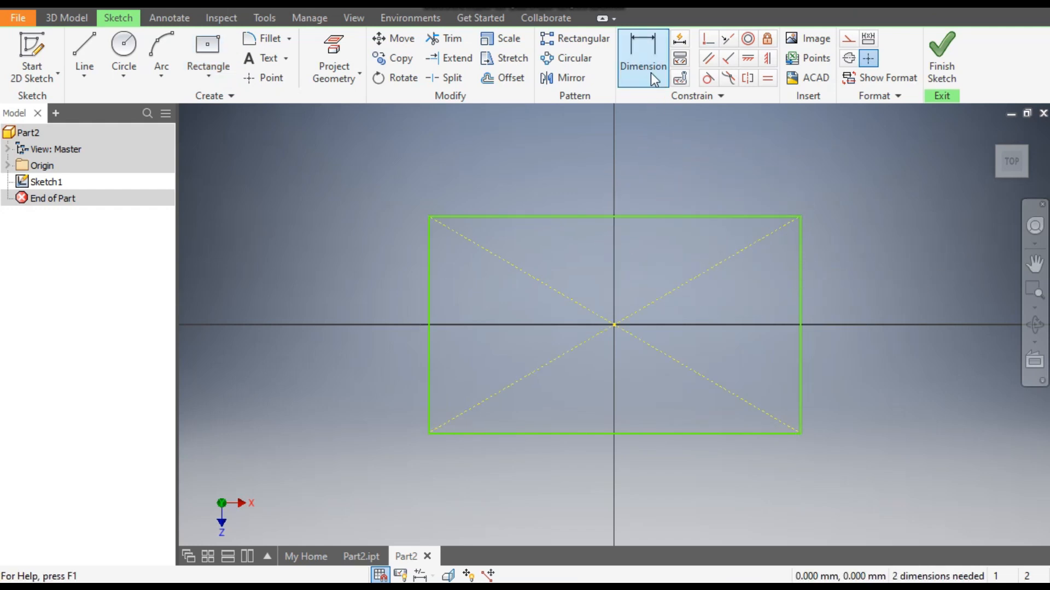
click(648, 217)
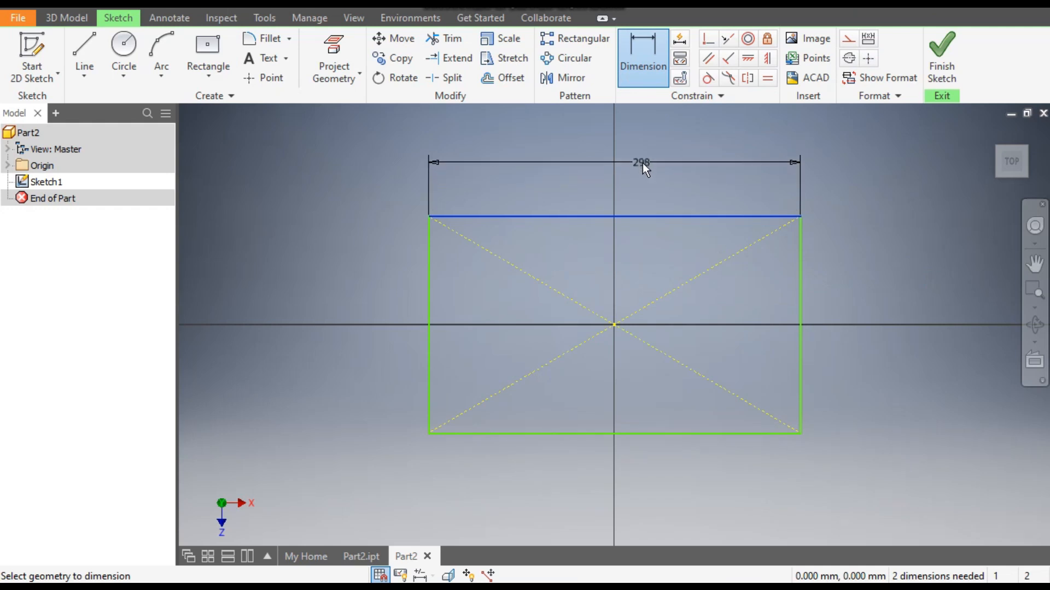
click(642, 163)
text(130)
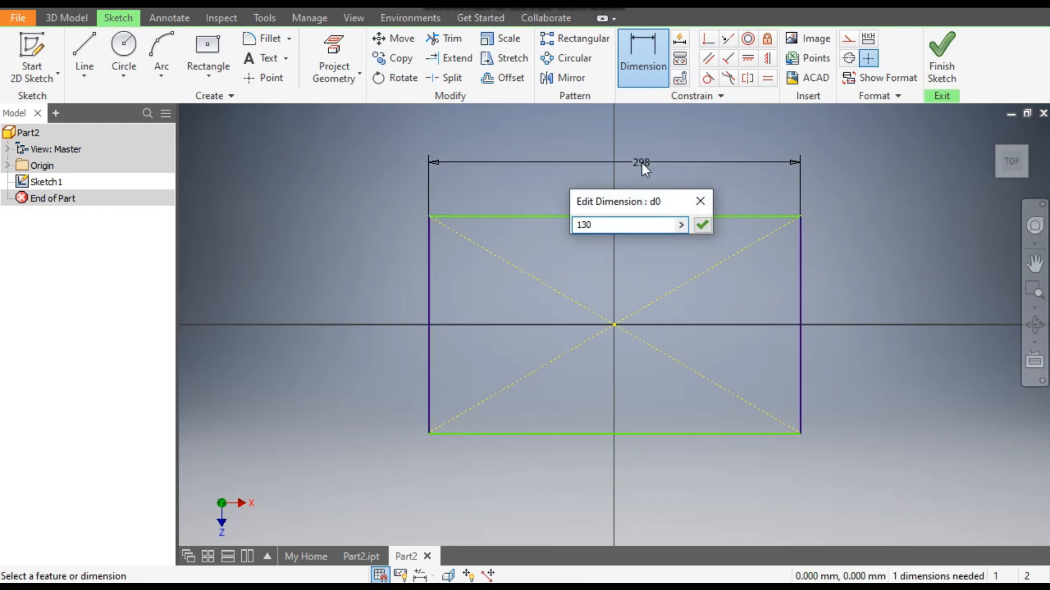
key(Return)
click(700, 316)
click(734, 312)
text(80)
key(Return)
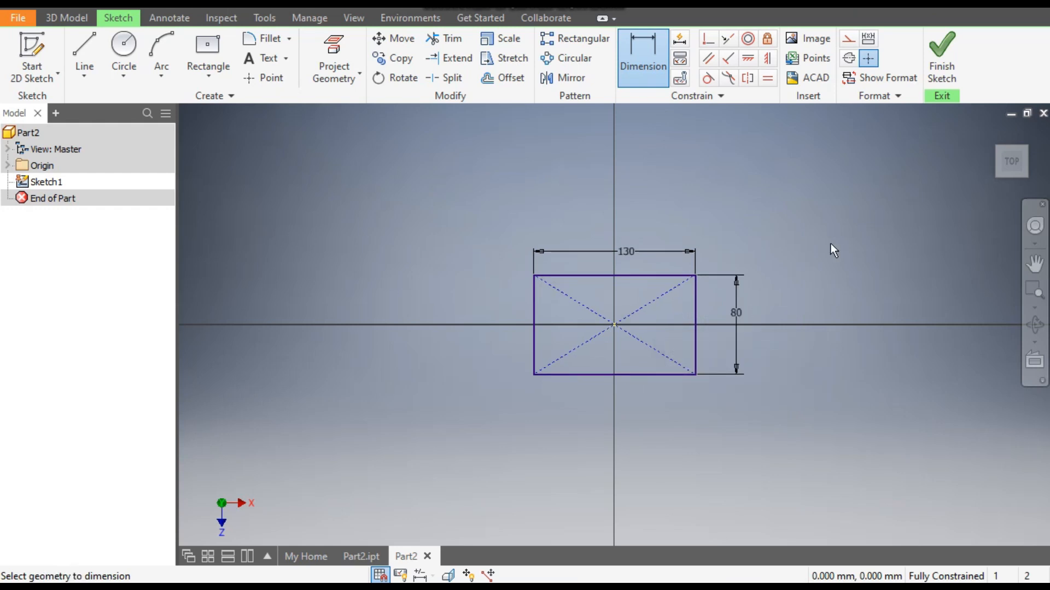
click(935, 73)
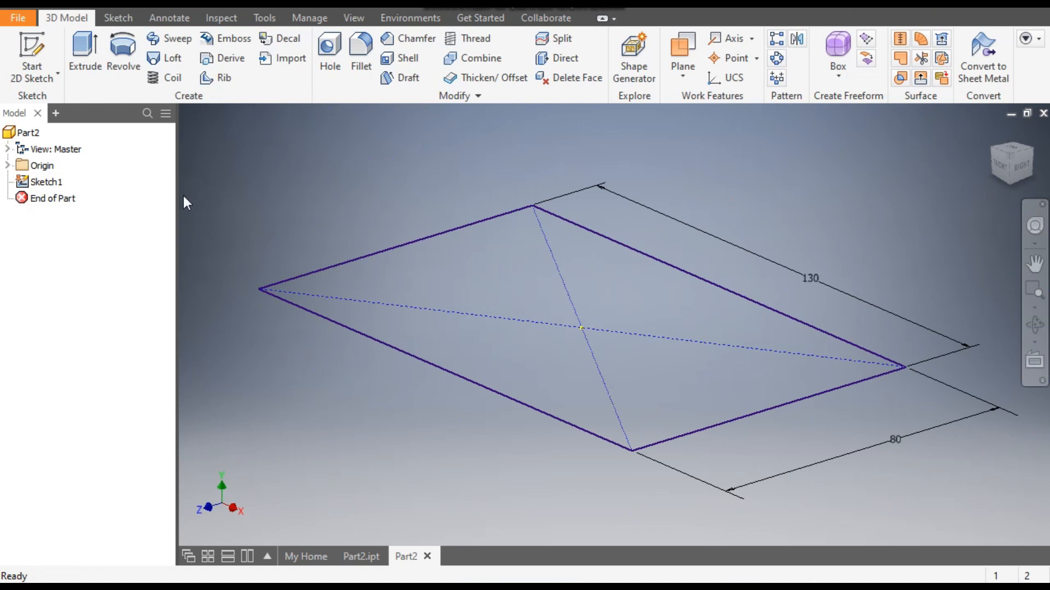
- Extrude the rectangle downward with a distance of 30 mm
click(78, 52)
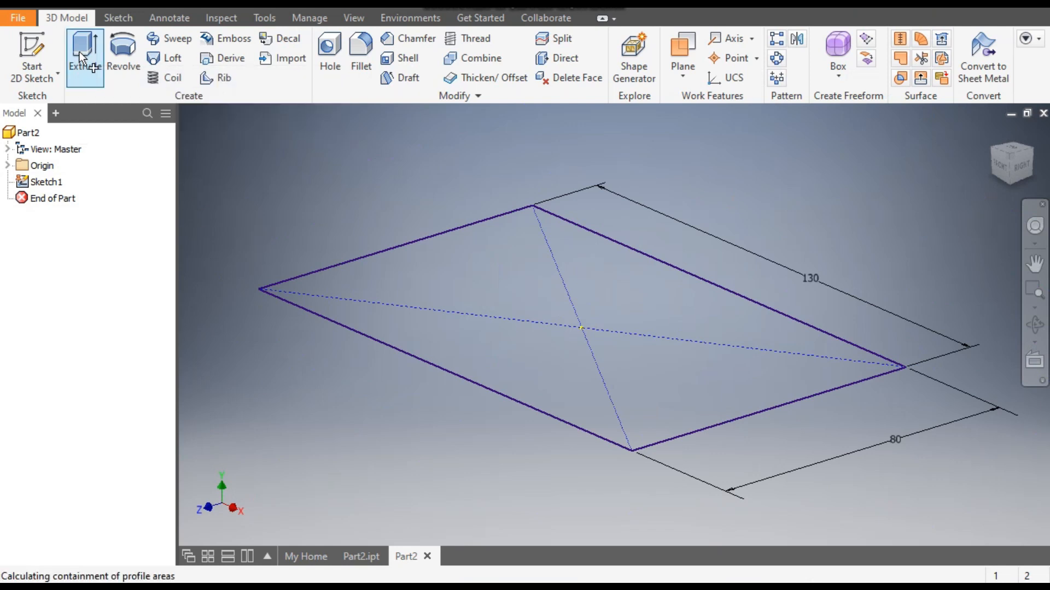
middle_drag(696, 212, 711, 201)
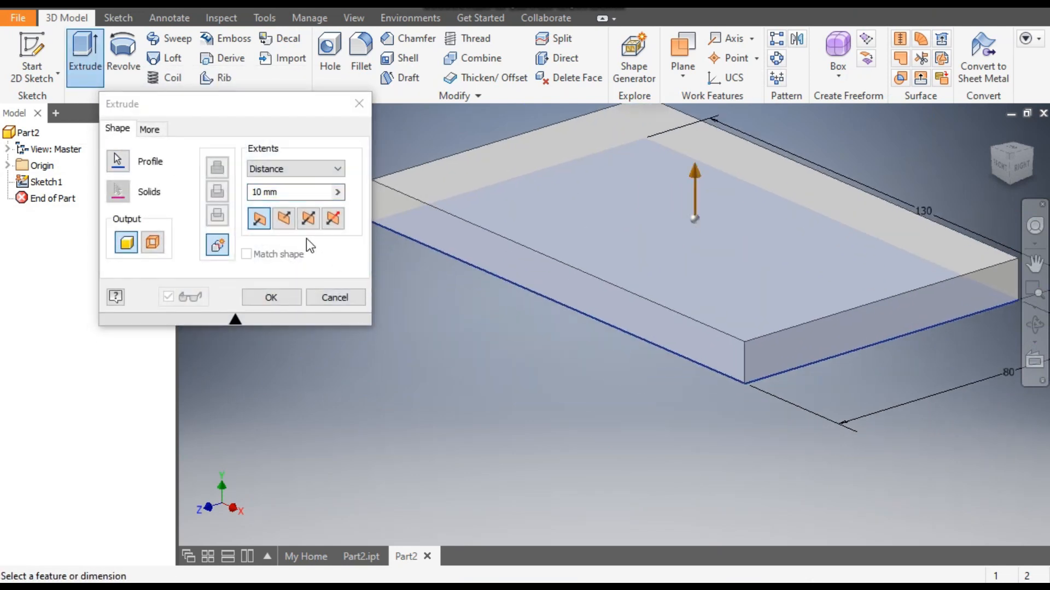
click(284, 220)
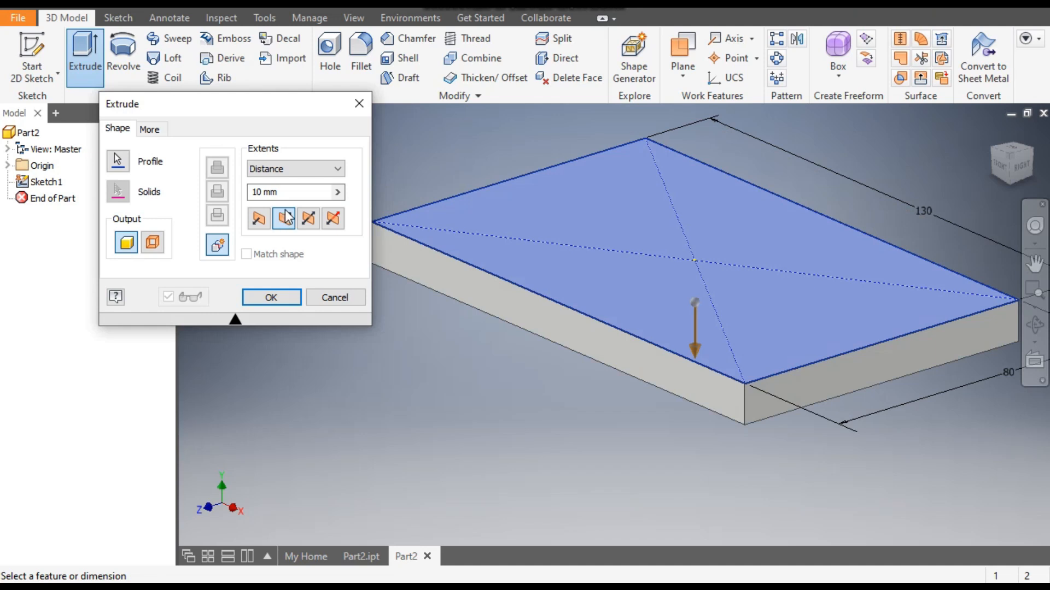
drag(289, 193, 250, 194)
text(30)
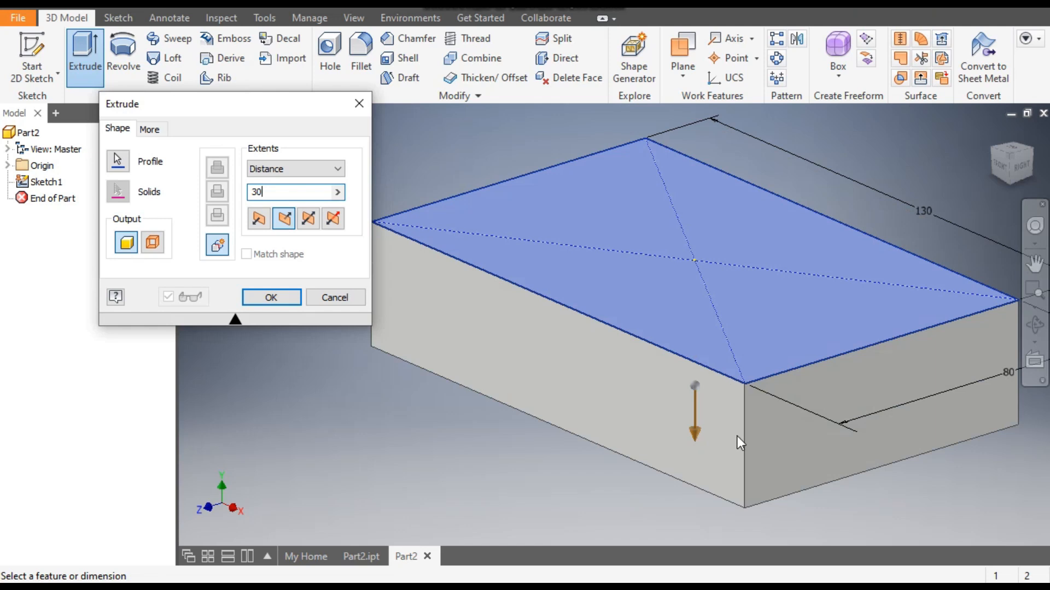
- Give the extrusion a taper of -4 so the walls narrow toward the base, and complete it
click(150, 132)
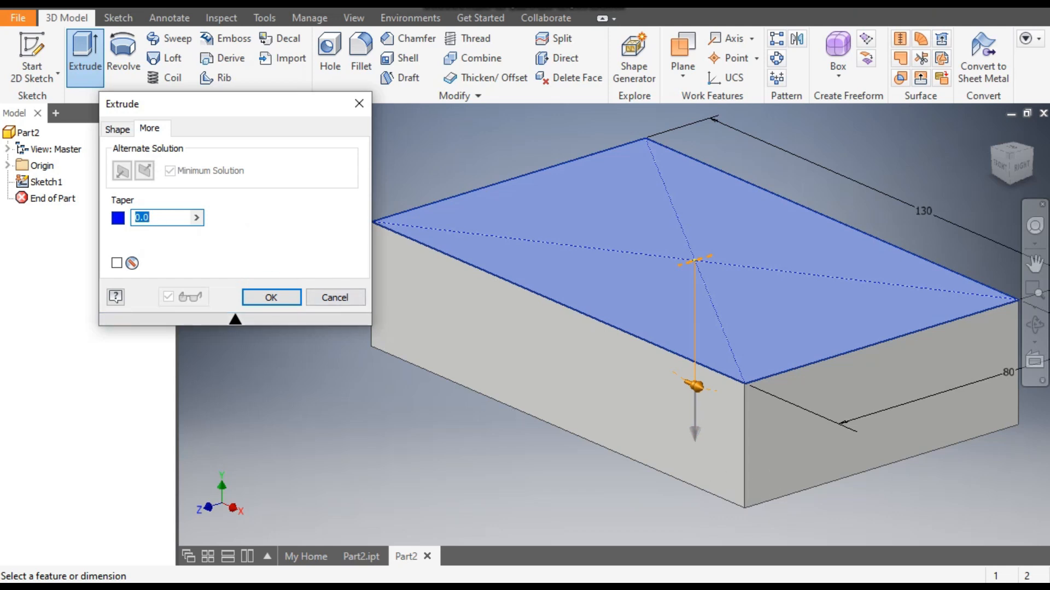
text(-4)
click(1012, 148)
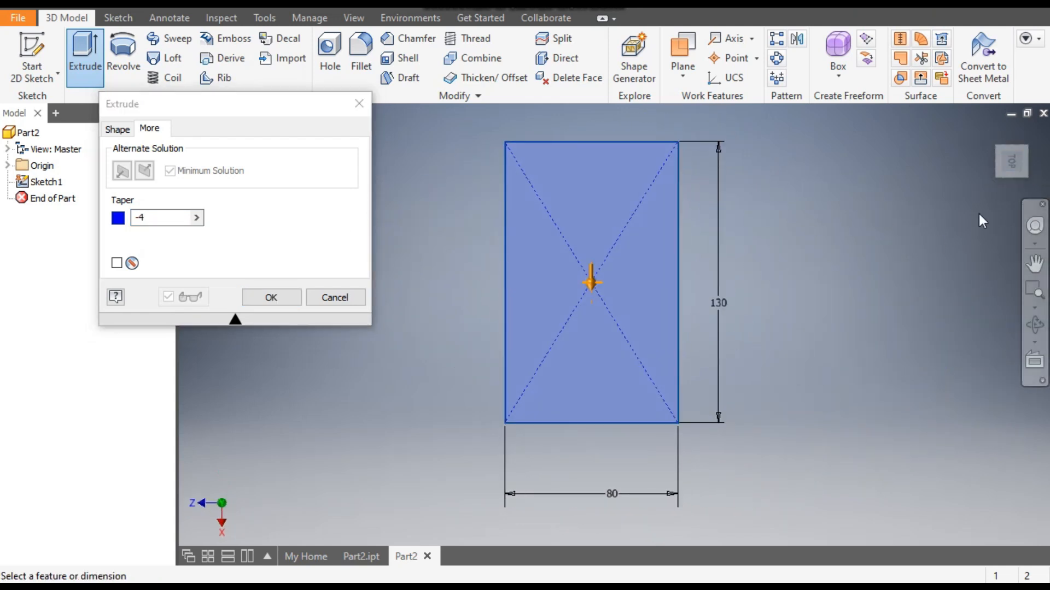
click(1011, 179)
click(1011, 180)
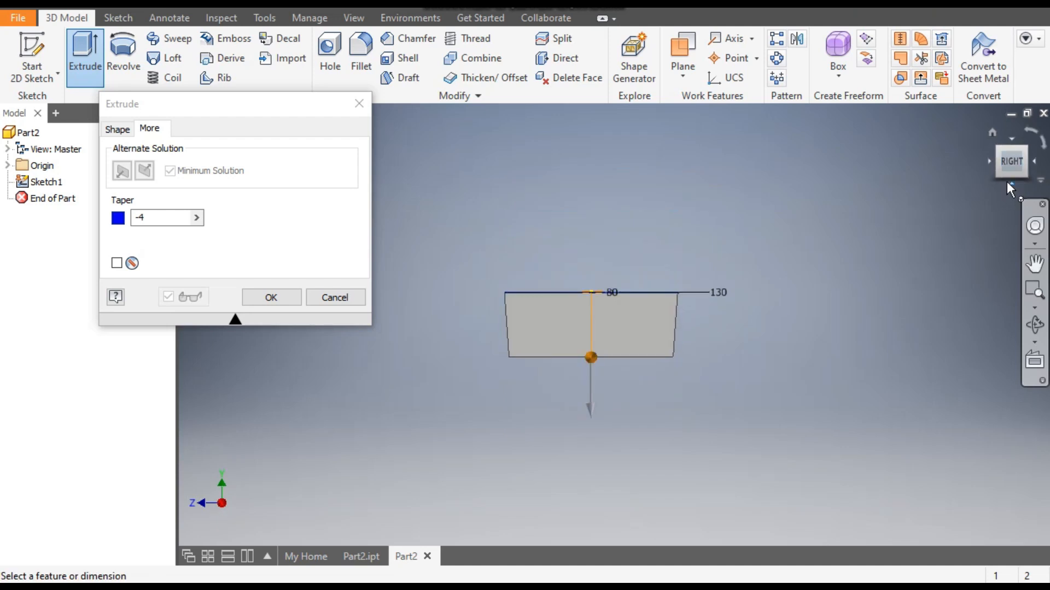
click(1012, 140)
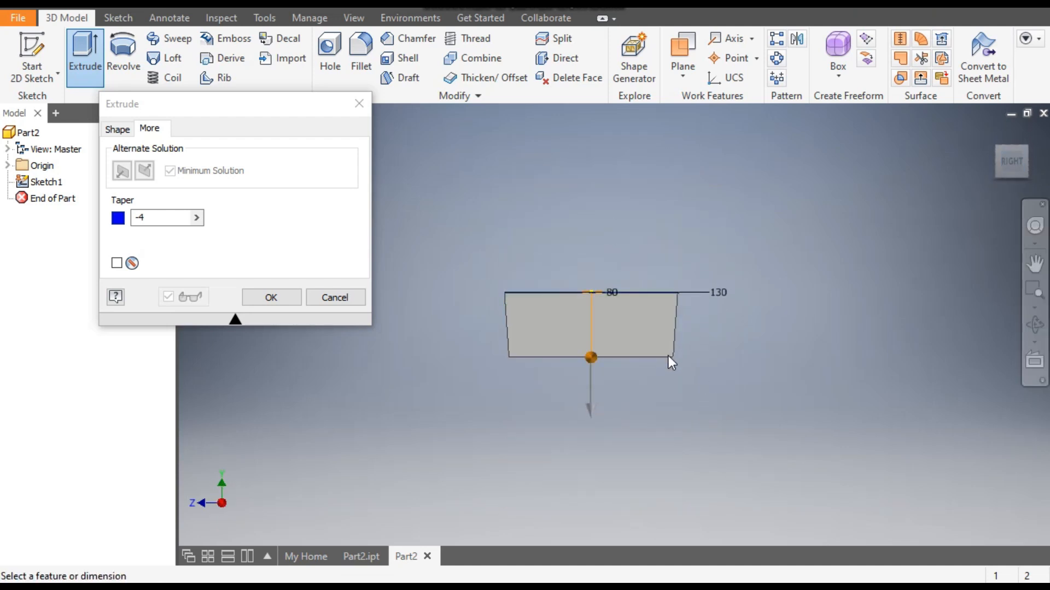
click(127, 221)
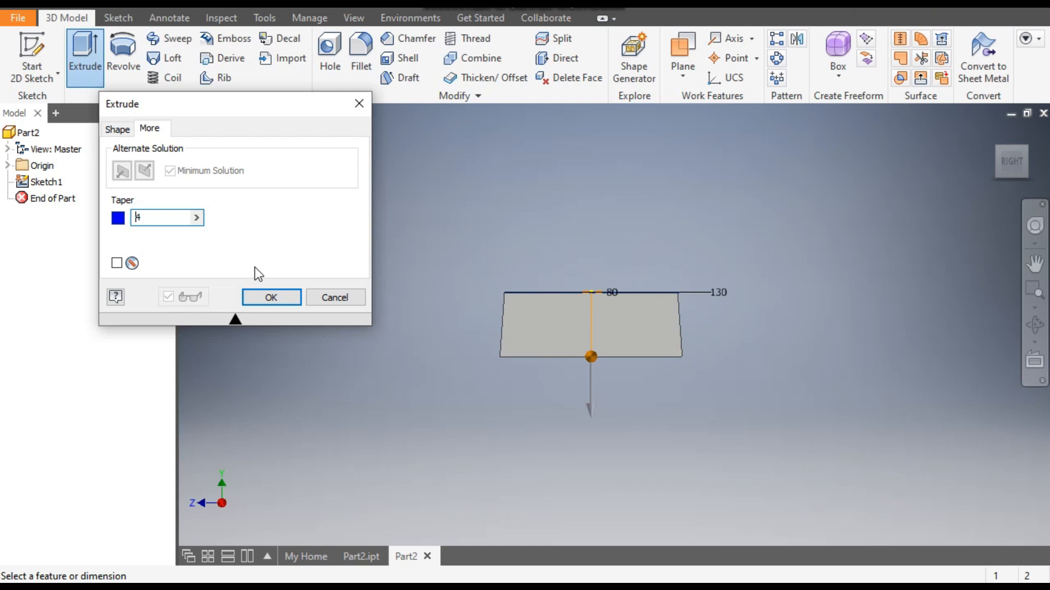
text(-)
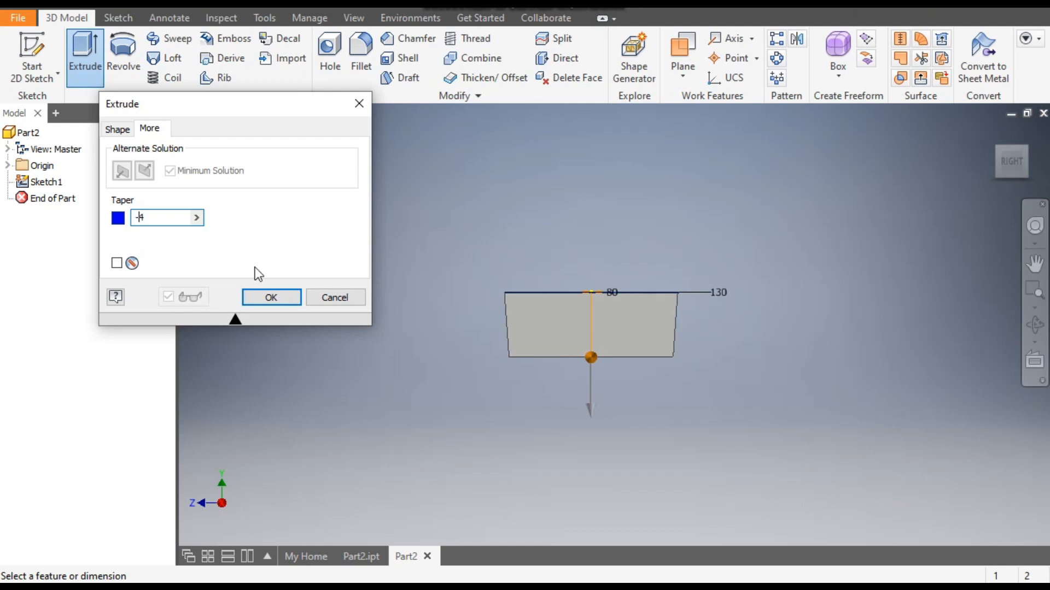
click(268, 303)
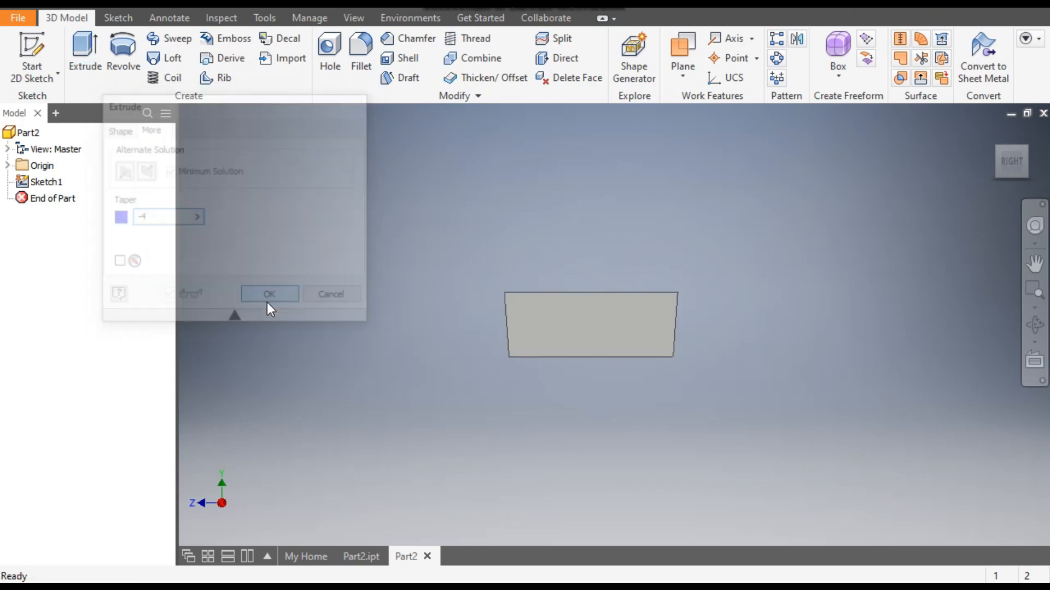
- Fillet the four vertical corner edges of the block with a 10 mm radius
click(998, 149)
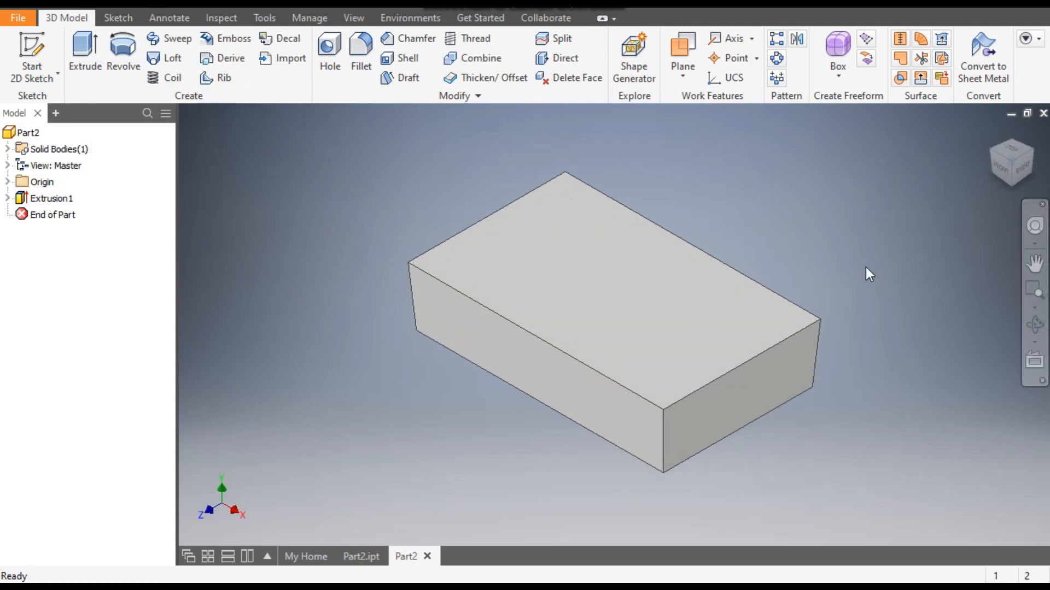
click(361, 48)
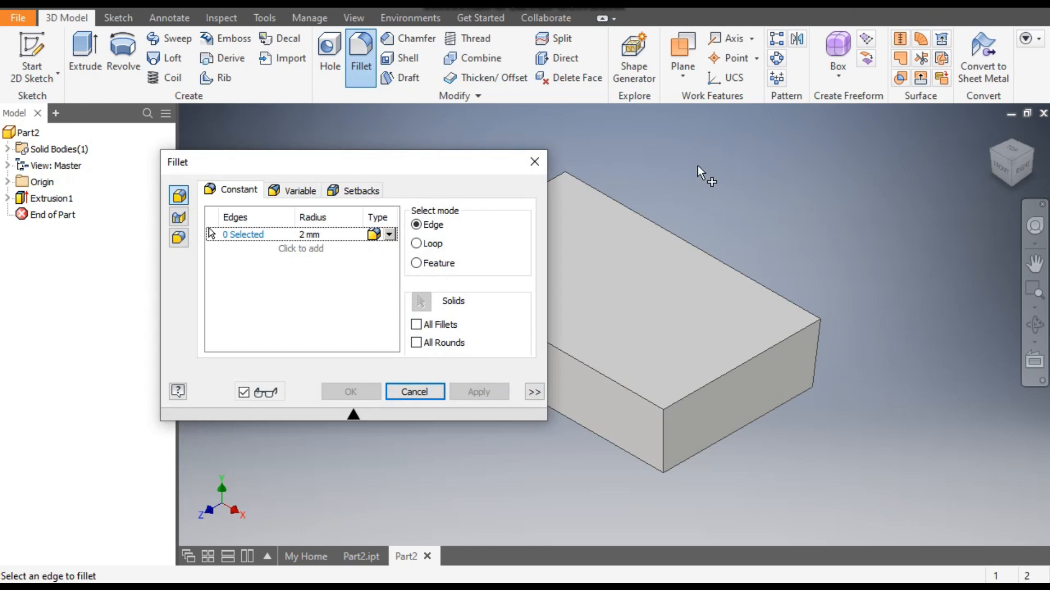
click(306, 237)
text(10)
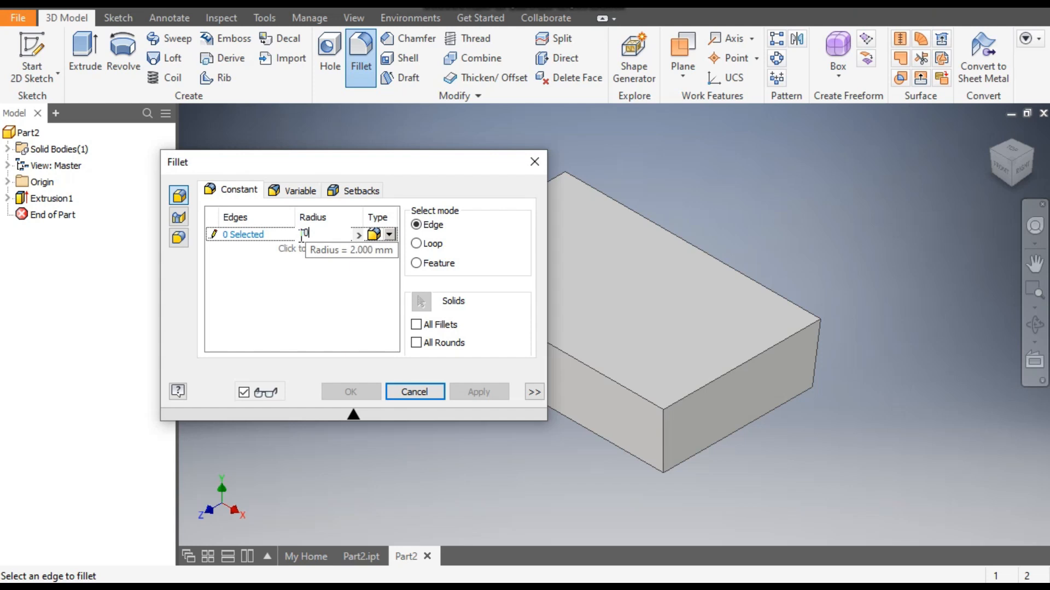
click(238, 237)
click(664, 448)
click(819, 342)
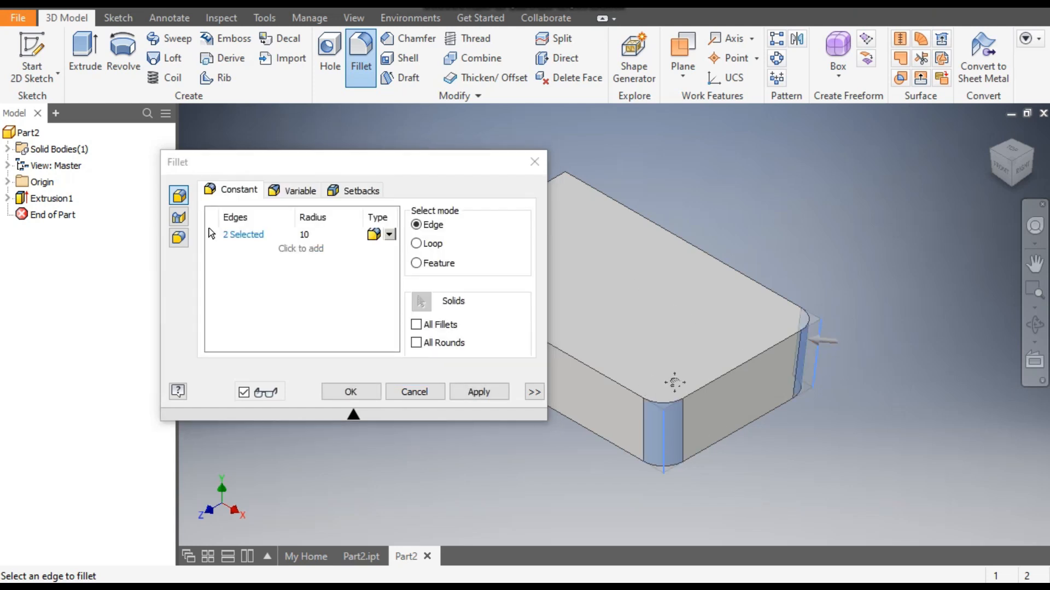
middle_drag(675, 382, 994, 351)
click(733, 264)
click(993, 152)
middle_drag(646, 341, 884, 322)
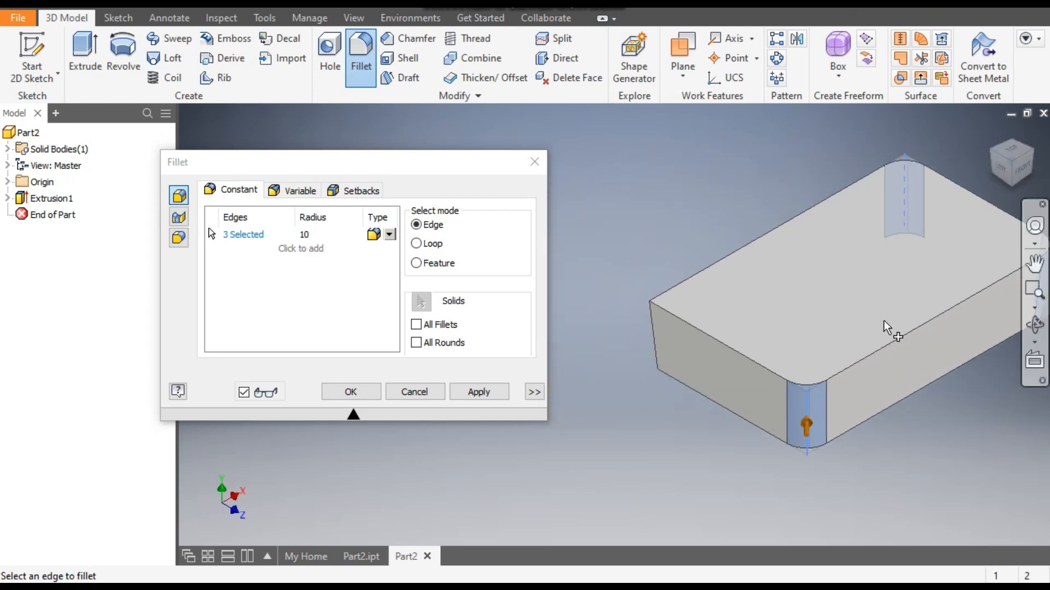
click(651, 327)
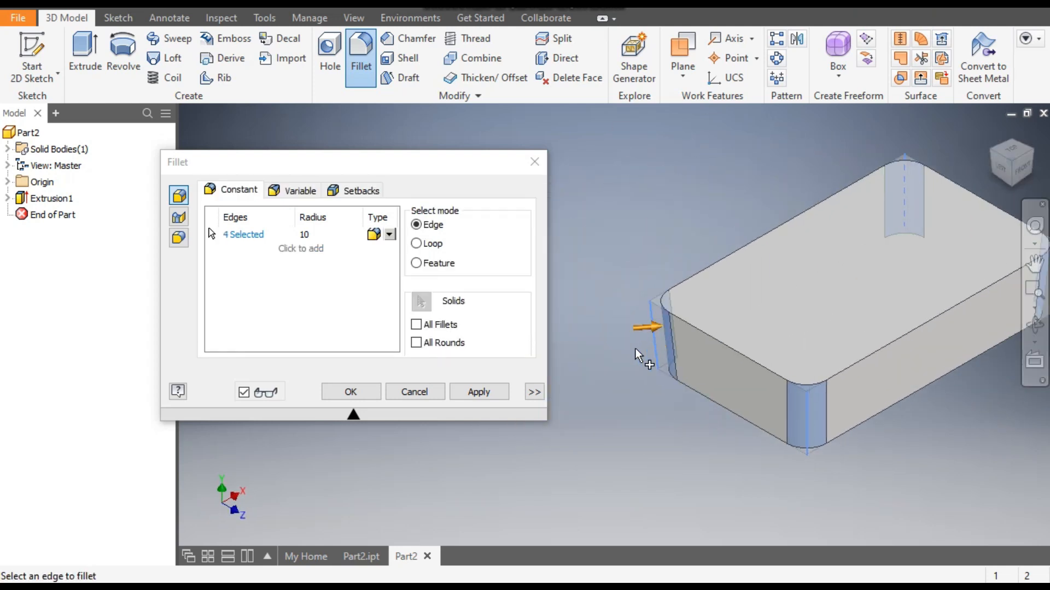
click(481, 392)
- Fillet the block's lower perimeter edge loop with a 5 mm radius and close the fillet command
middle_drag(603, 360, 523, 330)
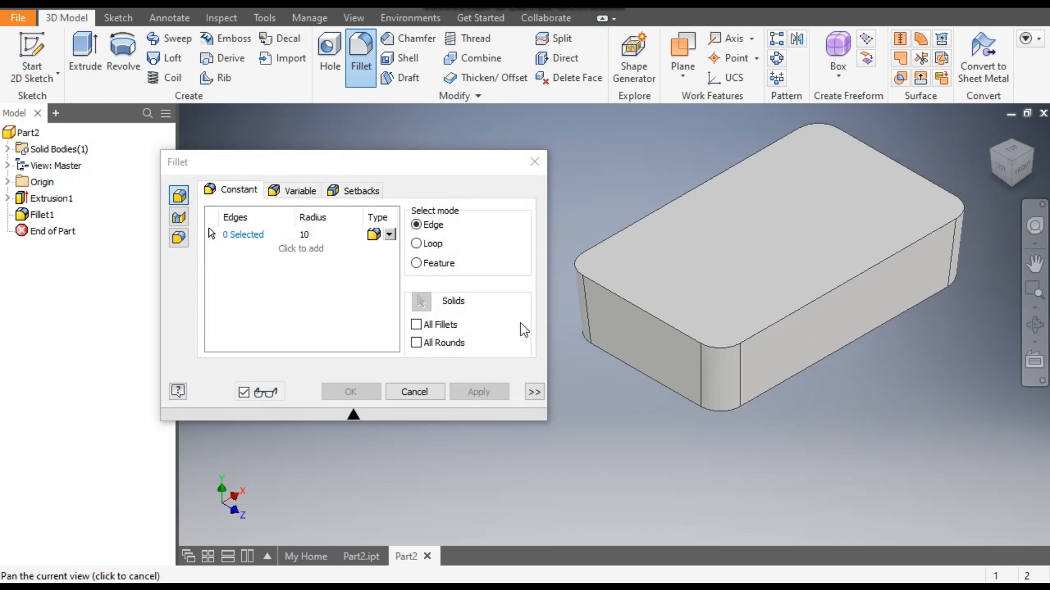
click(305, 235)
text(5)
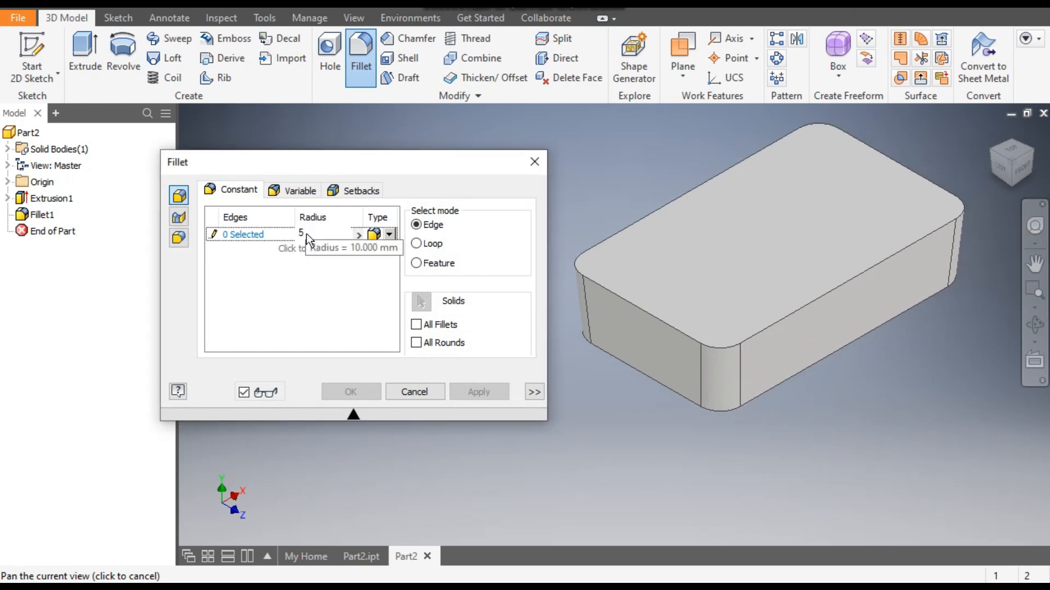
click(240, 232)
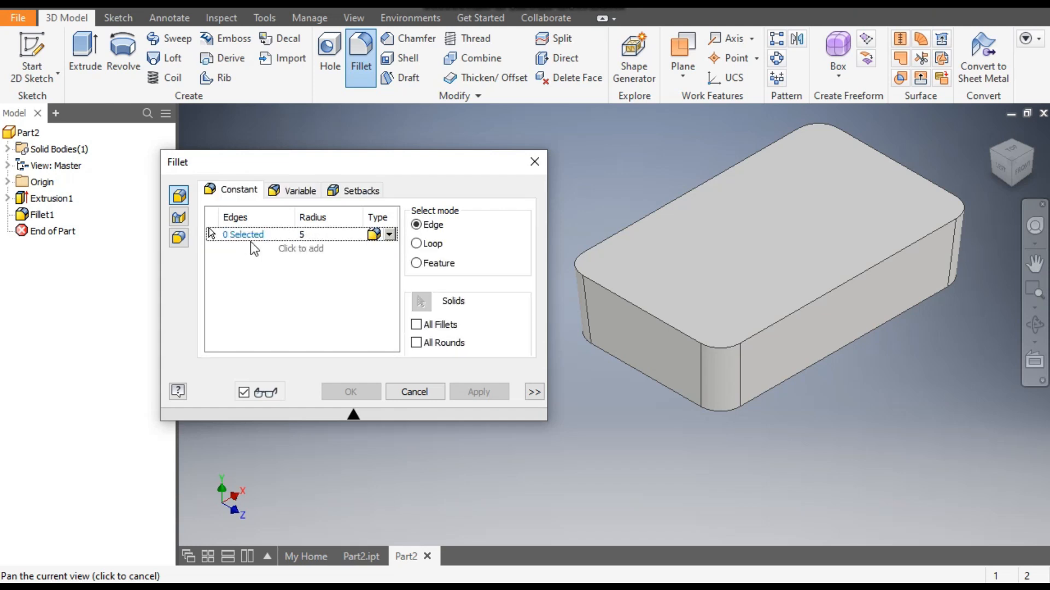
click(810, 366)
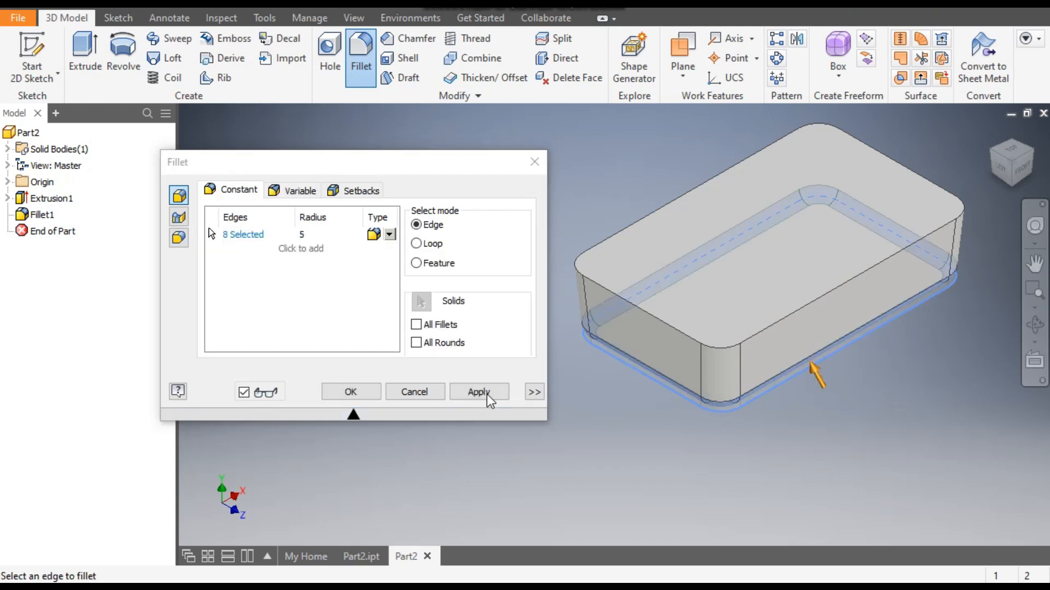
click(473, 392)
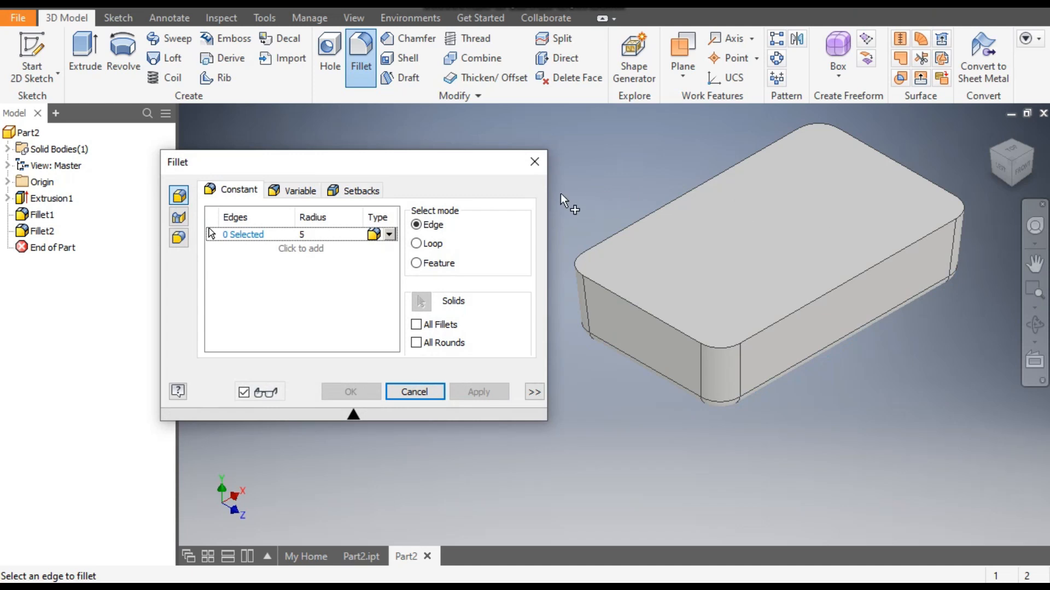
click(536, 163)
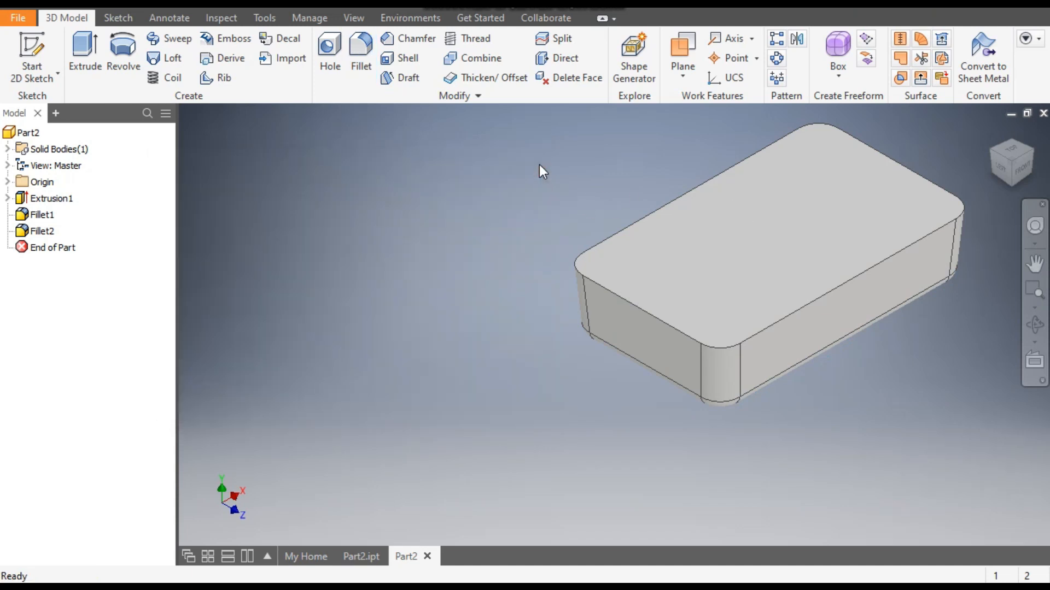
- Create a work plane parallel to the XZ plane through the lower end of the front corner's vertical edge, just above the bottom fillet
scroll(762, 433, up, 5)
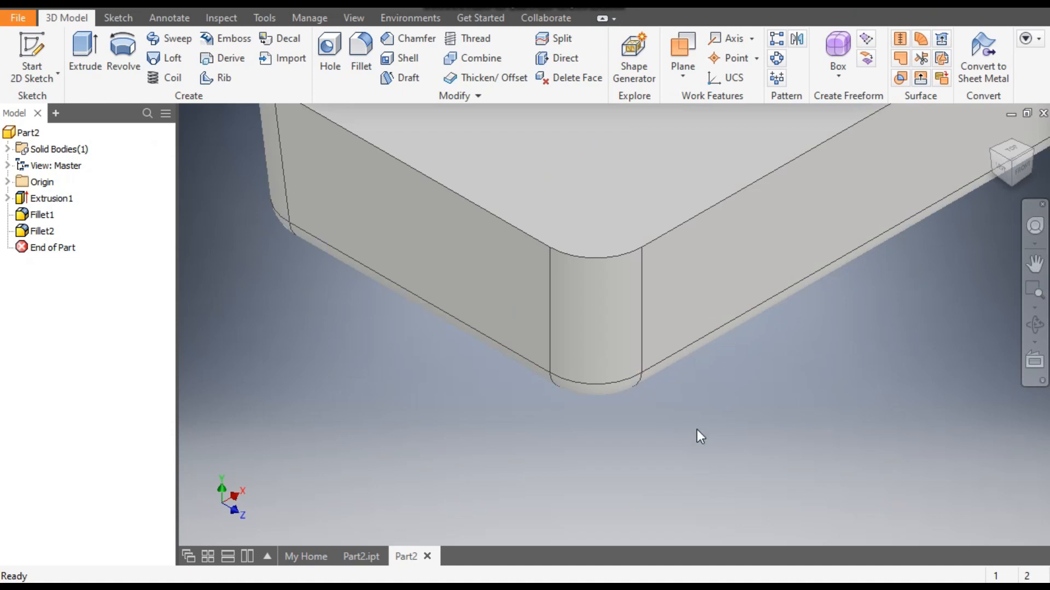
scroll(697, 429, down, 4)
middle_drag(663, 462, 632, 482)
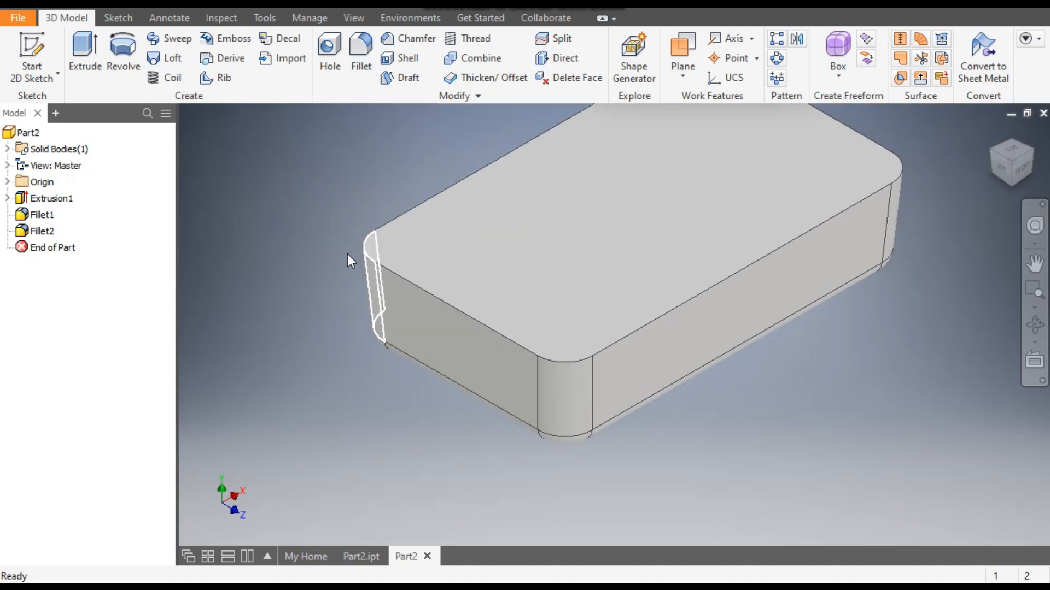
click(682, 46)
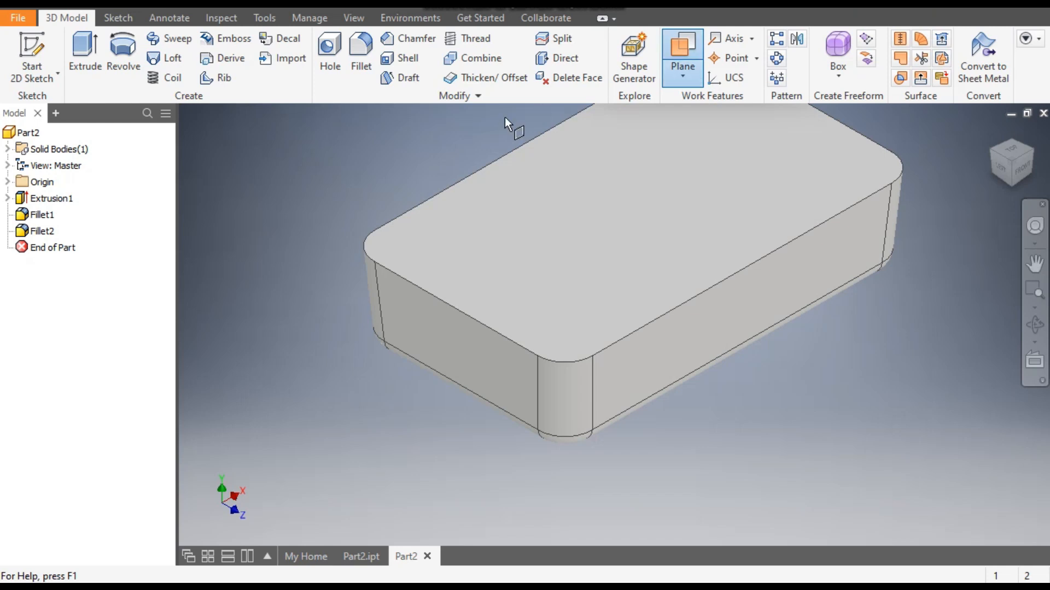
click(7, 182)
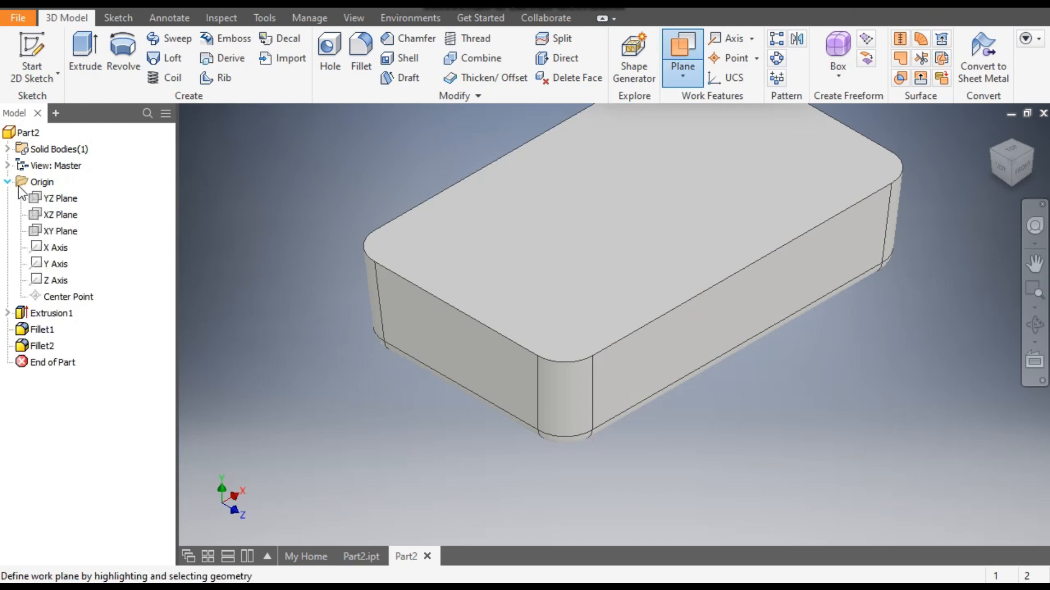
click(62, 216)
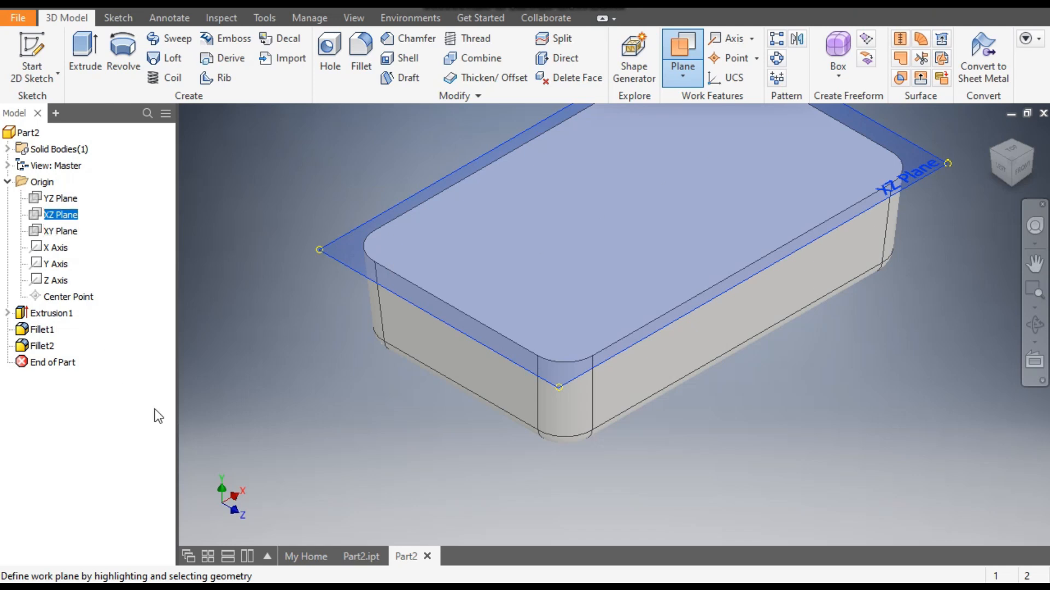
click(592, 430)
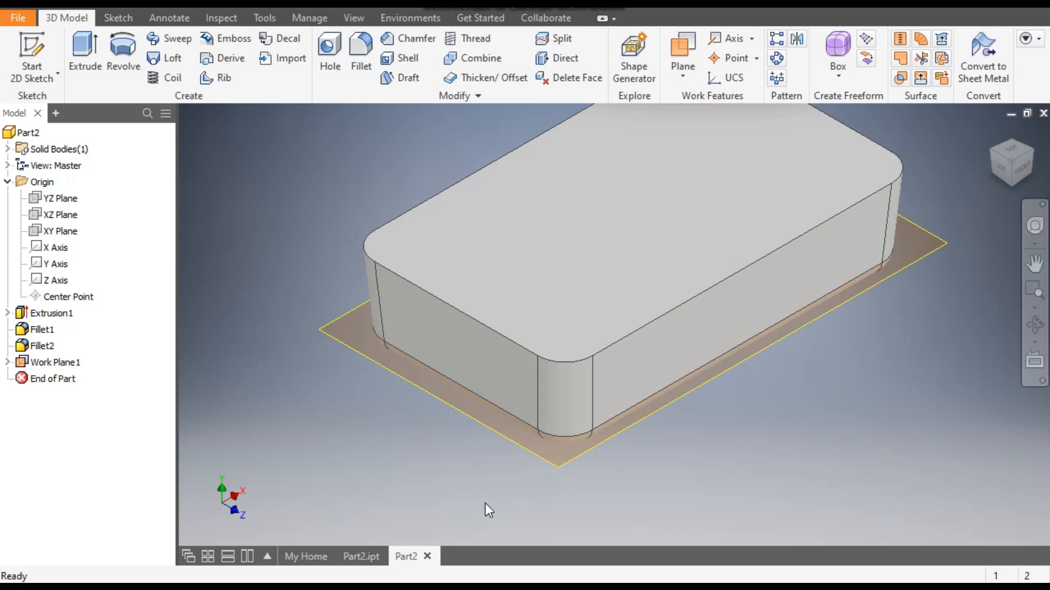
- Start a sketch on the block's top face and draw a 5 mm diameter circle centred on the rear long edge
click(783, 156)
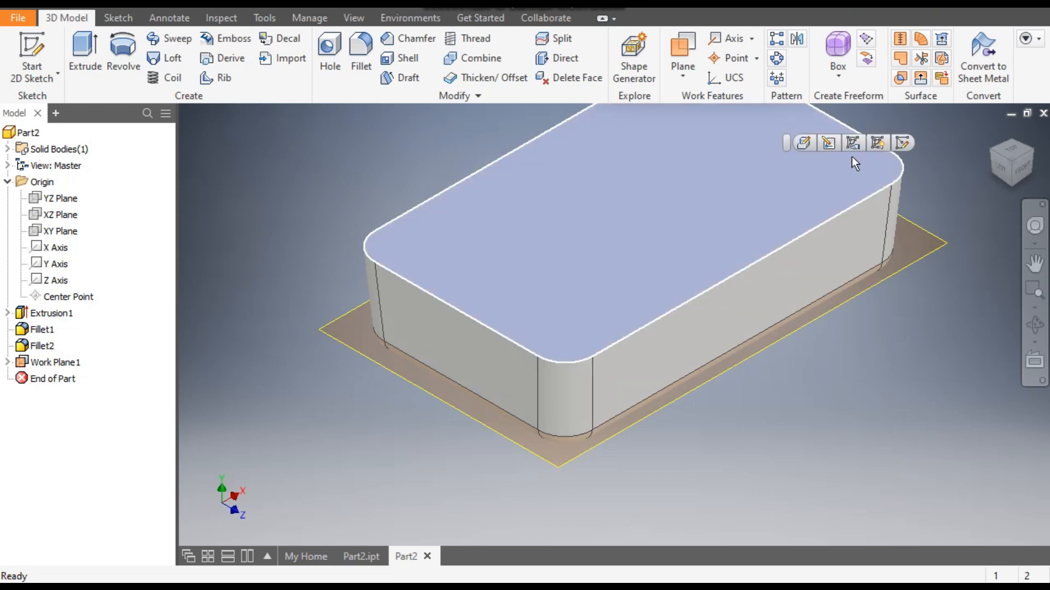
click(907, 140)
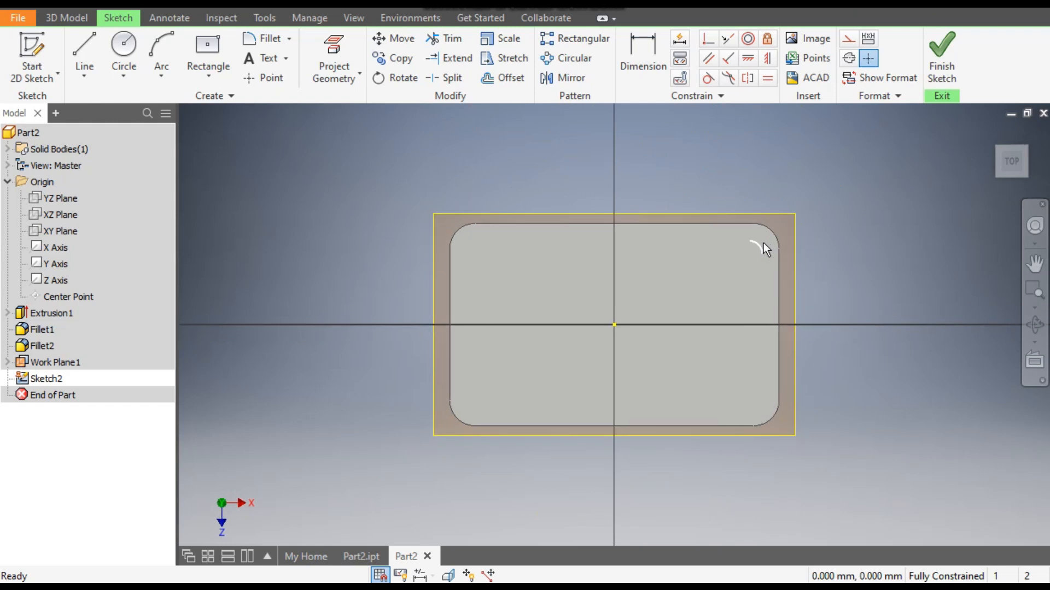
scroll(763, 243, up, 4)
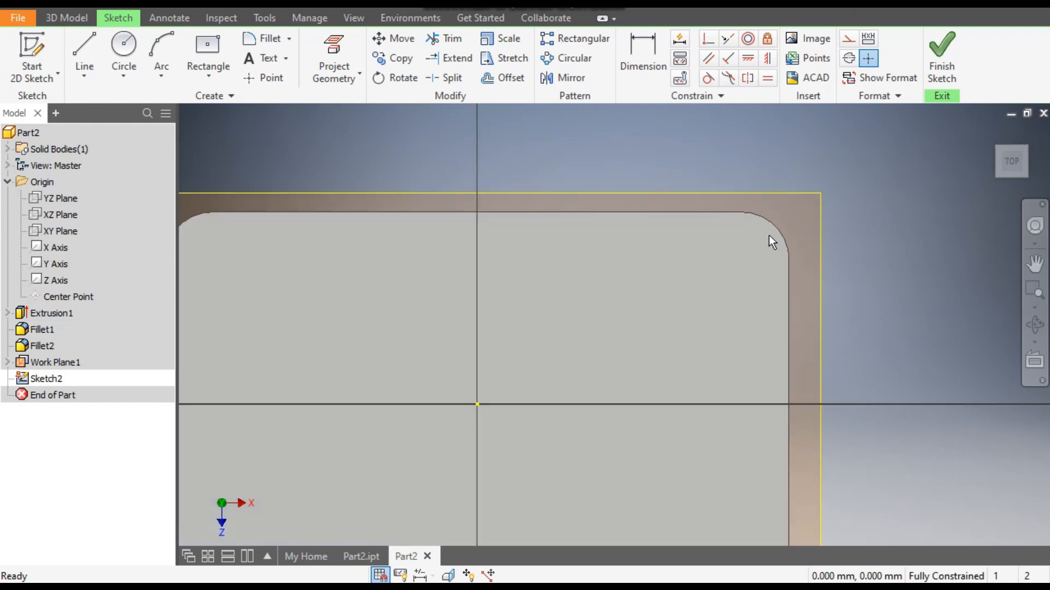
click(130, 47)
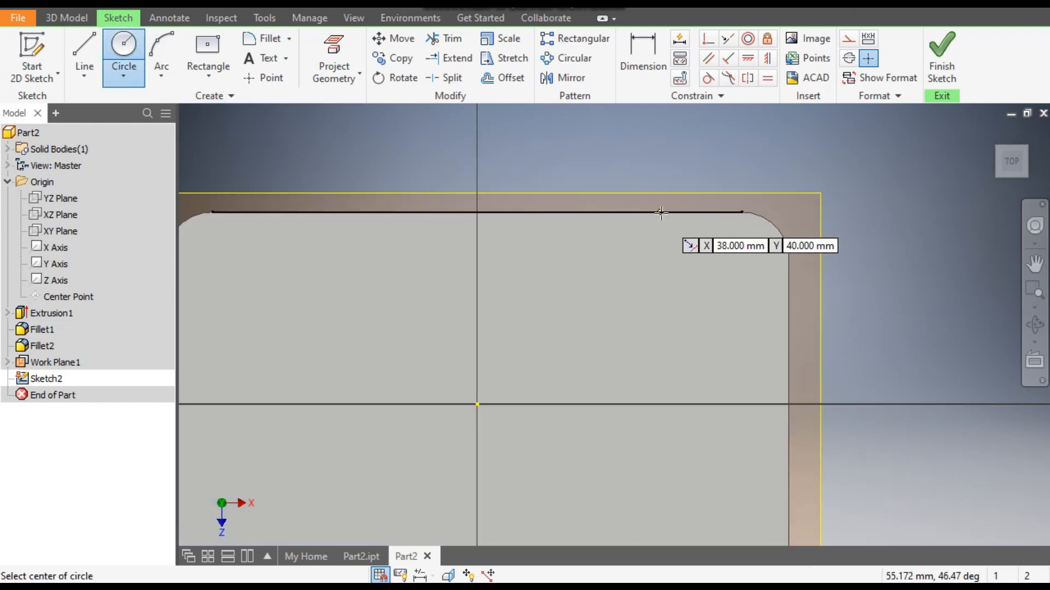
click(663, 212)
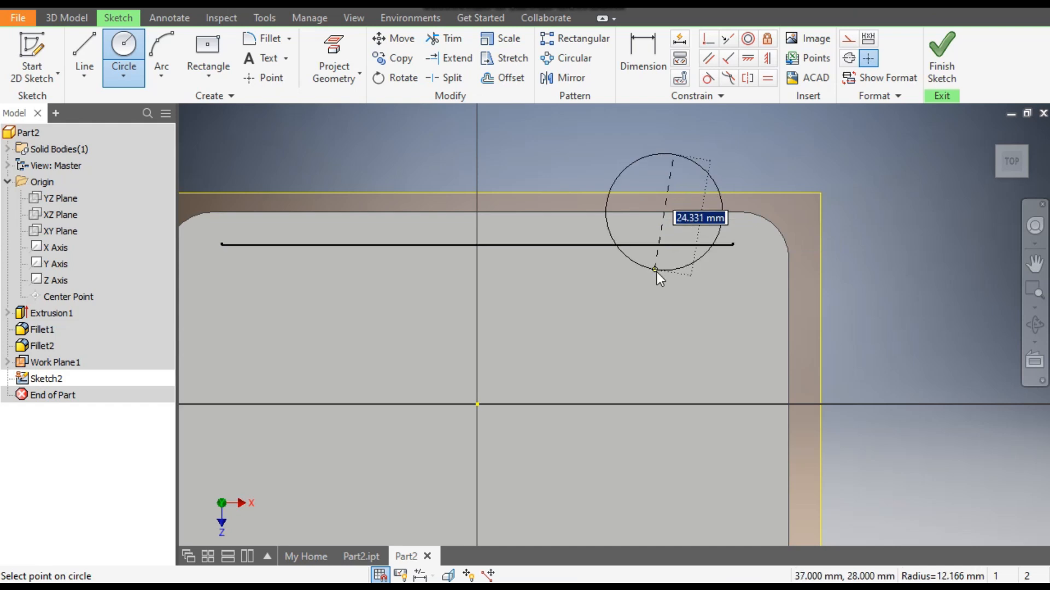
text(5)
key(Return)
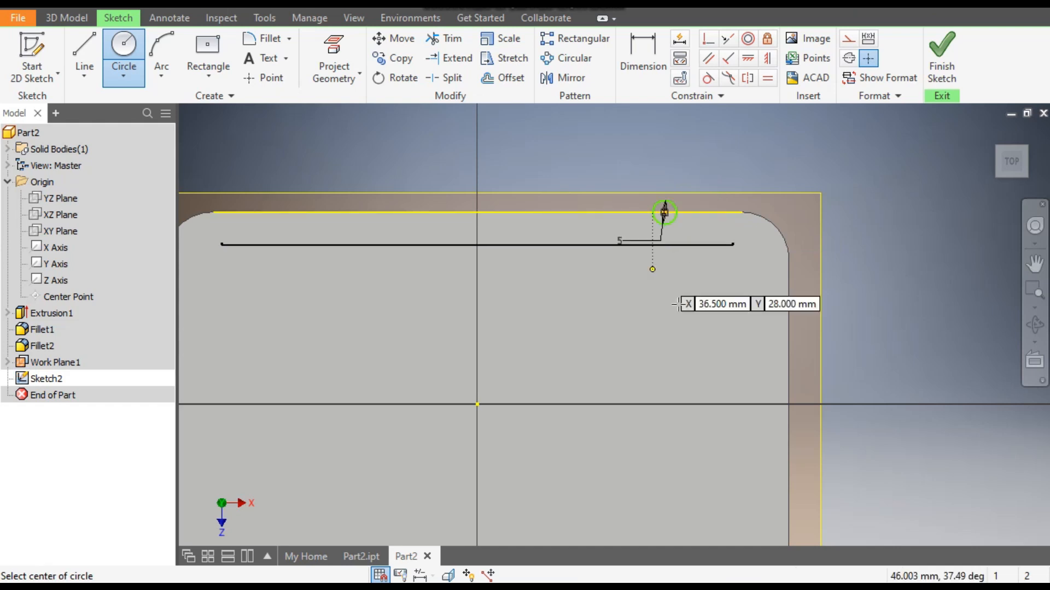
key(F2)
key(Escape)
- Dimension the circle's centre 15 mm from the block's right short edge and finish the sketch
click(645, 50)
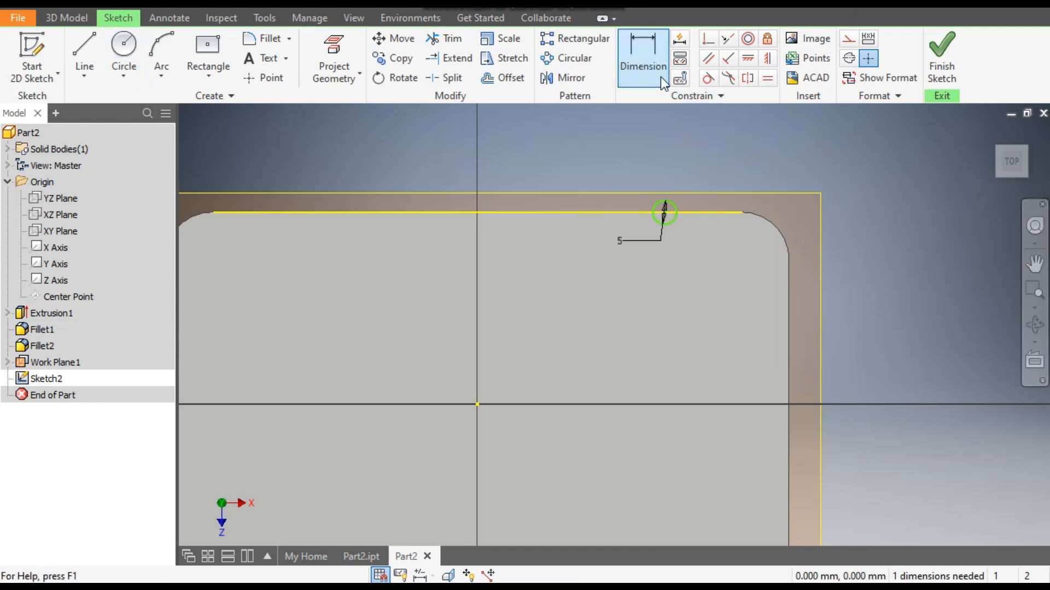
click(662, 212)
click(789, 292)
click(721, 141)
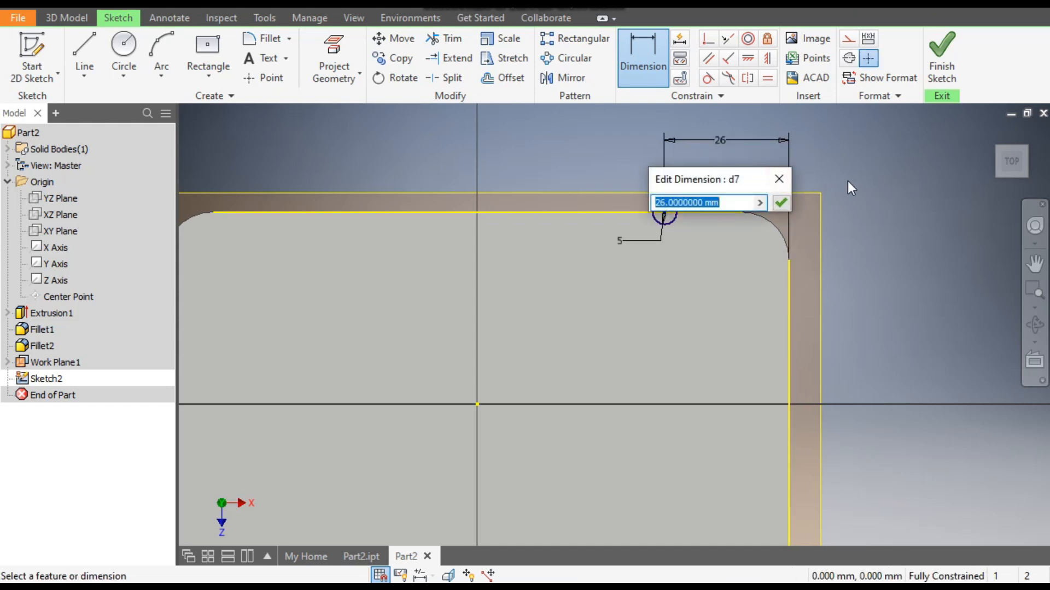
text(15)
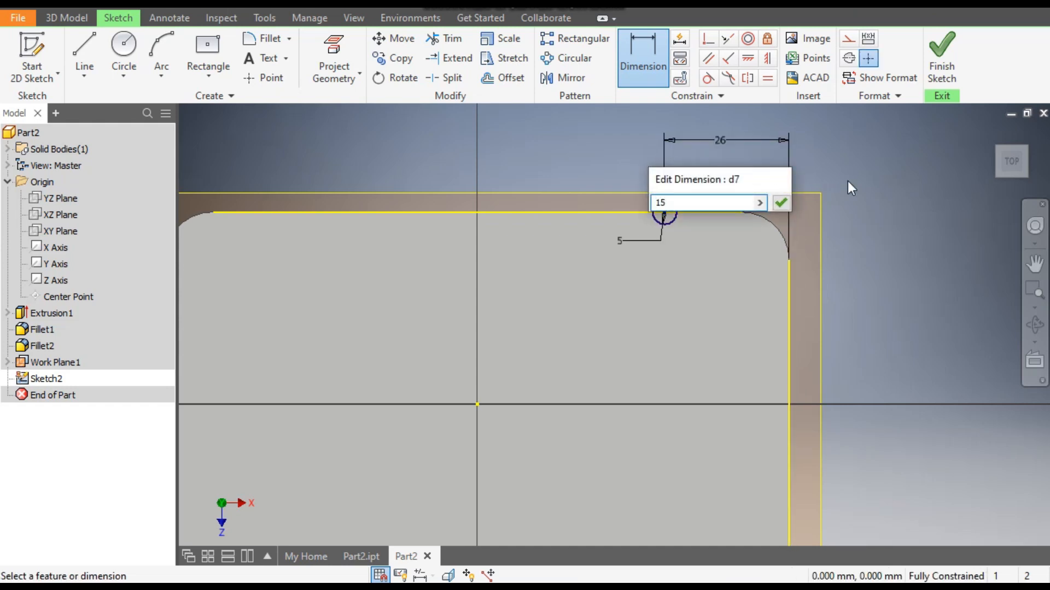
key(Return)
click(941, 55)
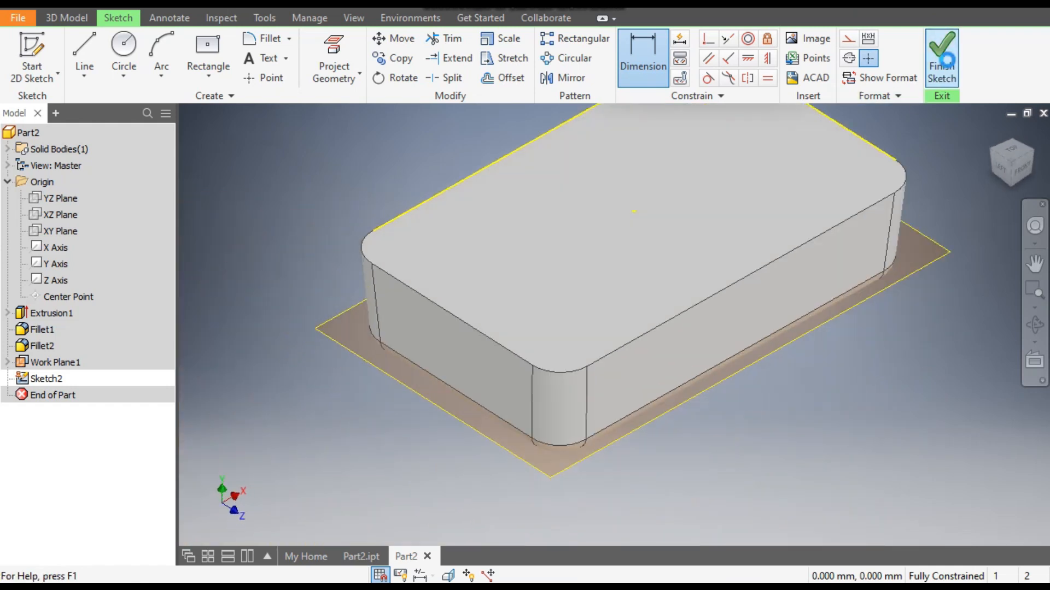
- Start a new sketch on the work plane near the block's base
middle_drag(946, 128, 890, 205)
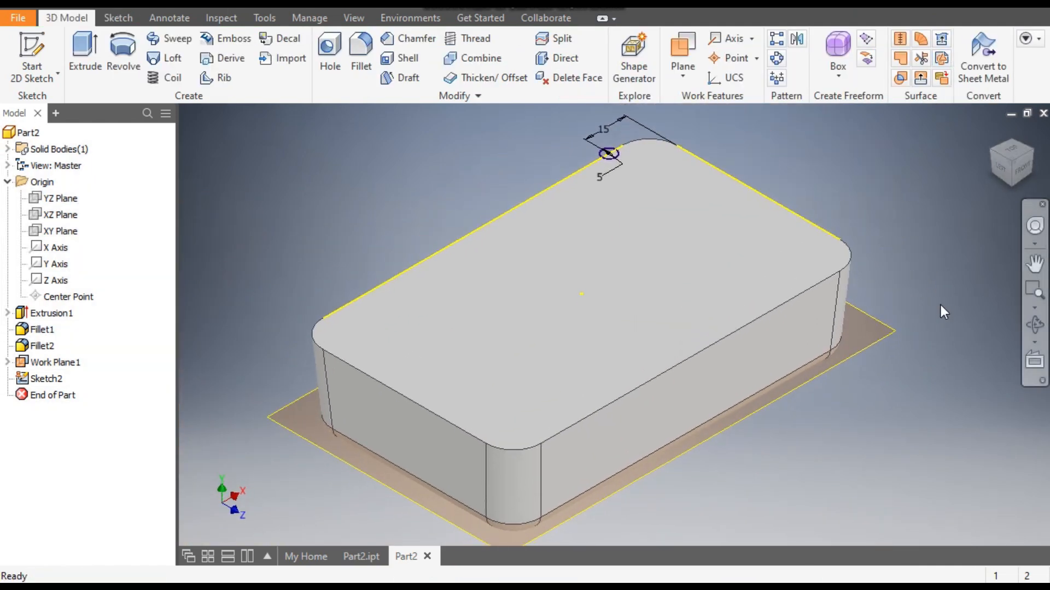
click(872, 316)
click(892, 303)
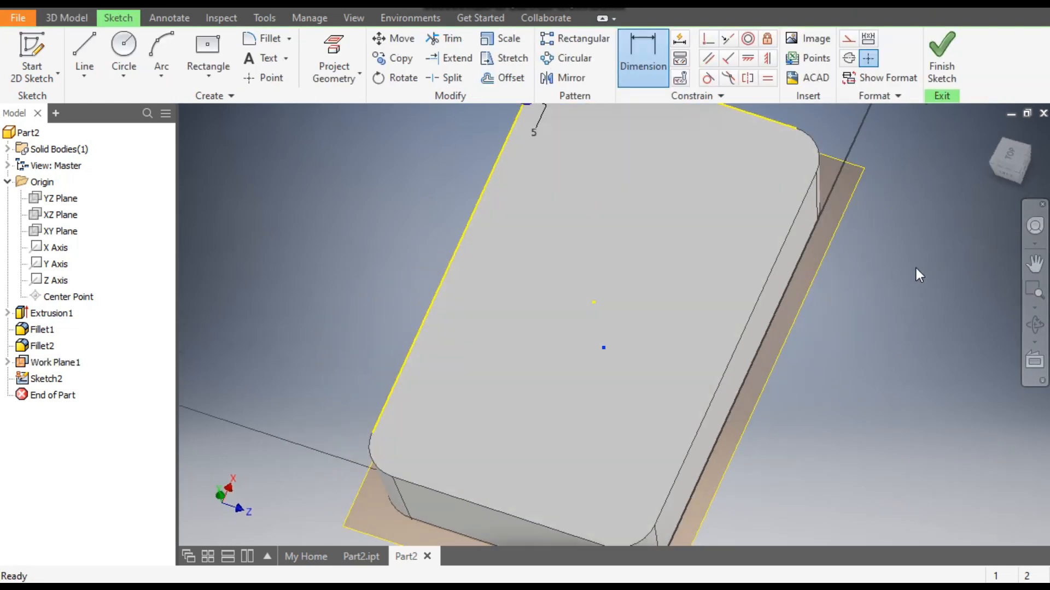
click(1041, 143)
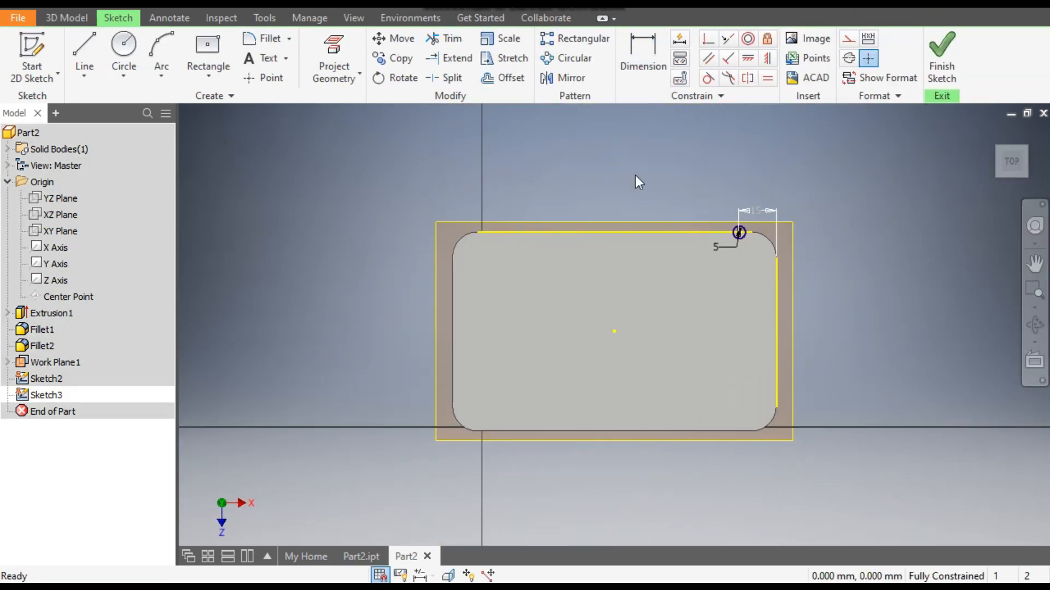
- Change the visual style to Wireframe so the lower edges can be seen around the 5 mm circle
click(365, 22)
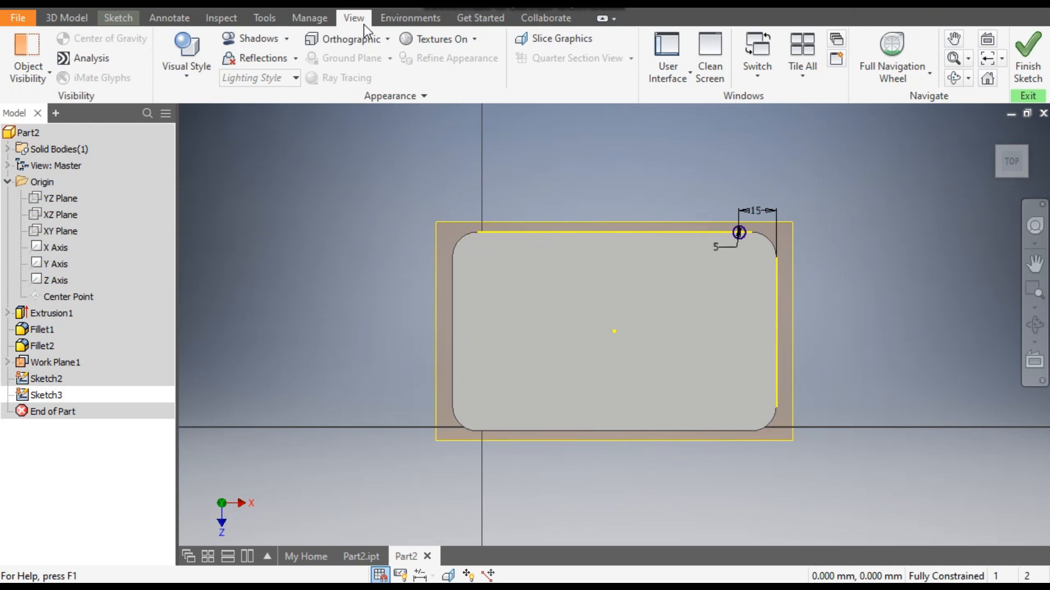
click(185, 68)
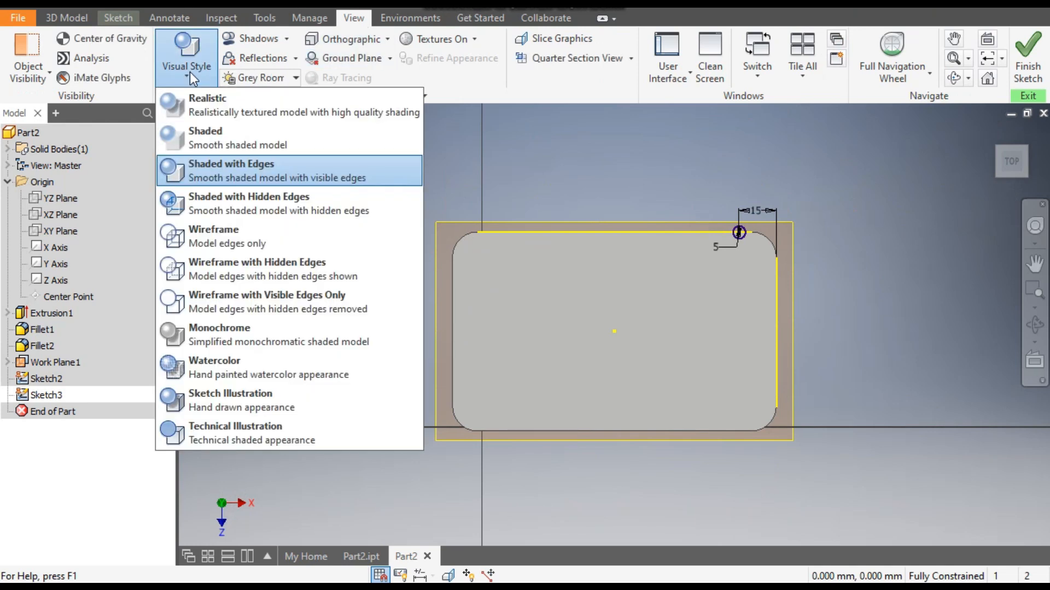
click(225, 232)
scroll(765, 237, up, 5)
mouse_move(415, 231)
middle_down()
mouse_move(683, 211)
mouse_move(671, 210)
middle_up()
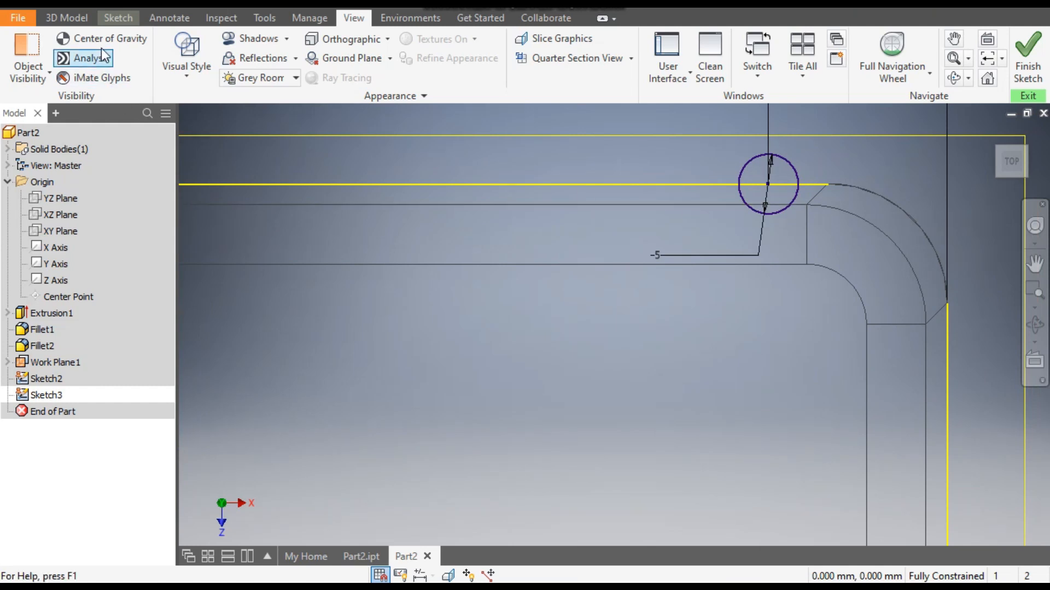
- Draw a 3 mm diameter circle centred on the lower rear long edge, where the bottom fillet begins
click(118, 18)
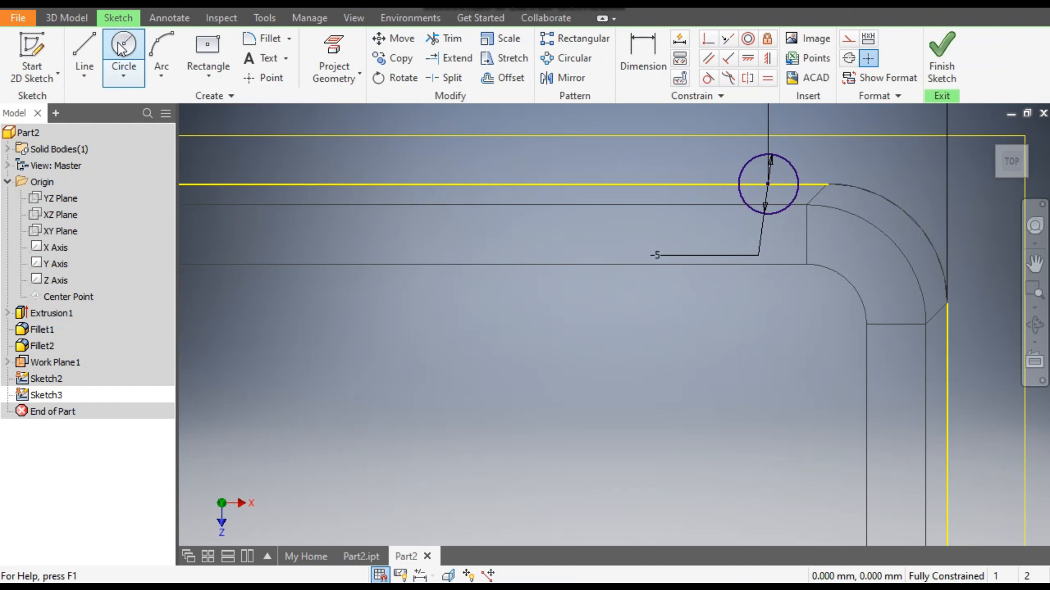
click(123, 48)
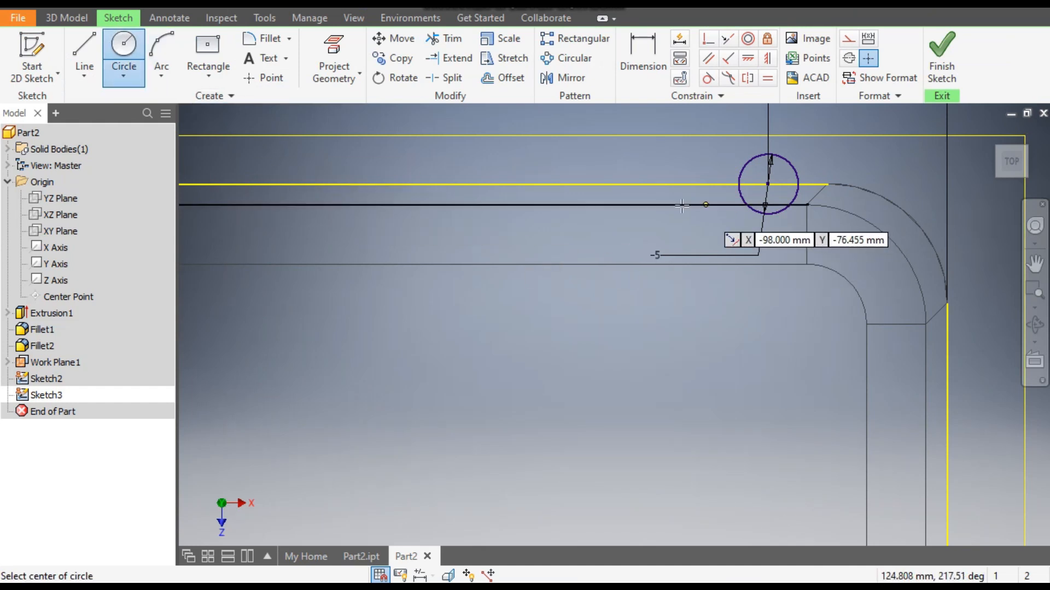
click(654, 205)
text(3)
key(Return)
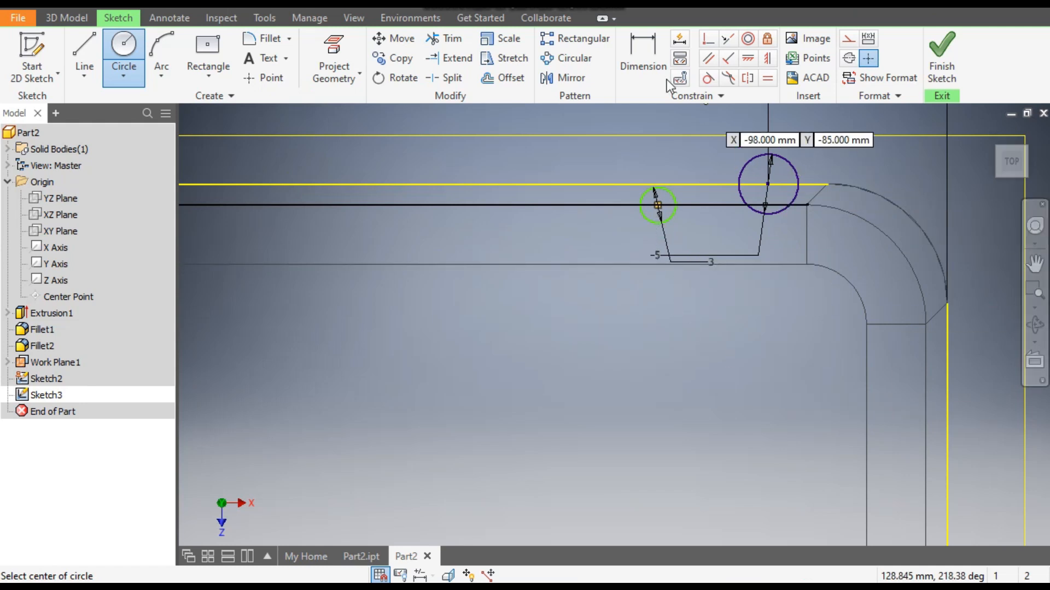
- Dimension the 3 mm circle's centre 15 mm from the block's right outer edge
click(639, 55)
click(949, 353)
scroll(829, 322, up, 3)
click(723, 253)
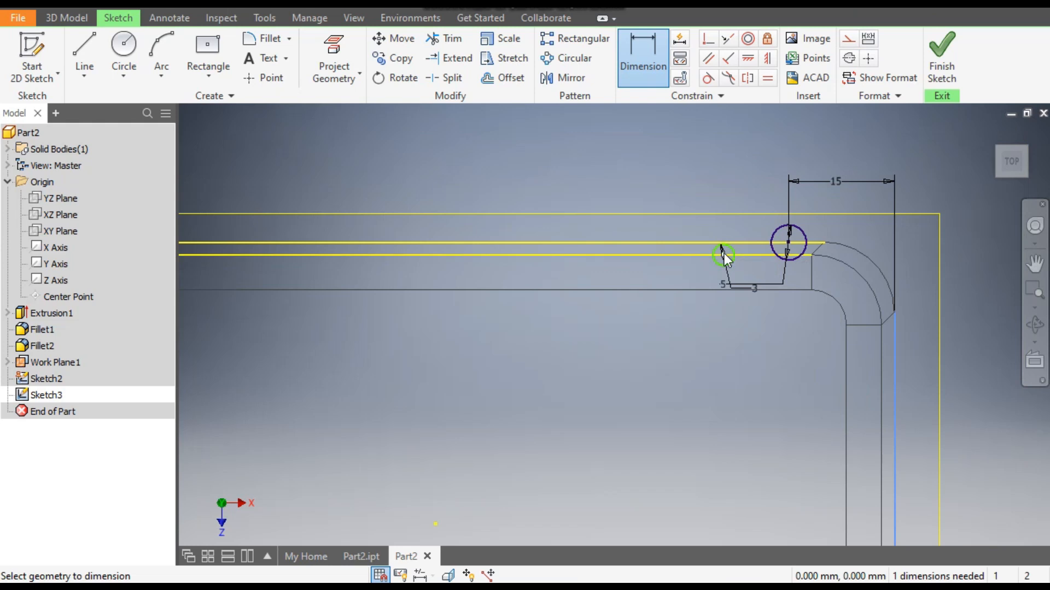
click(773, 176)
text(15)
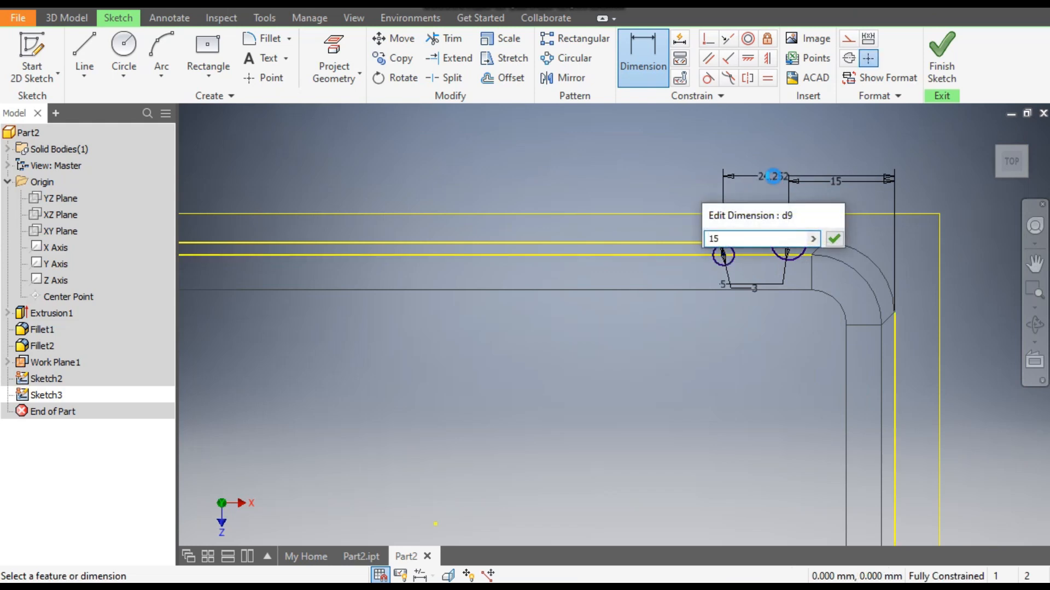
key(Return)
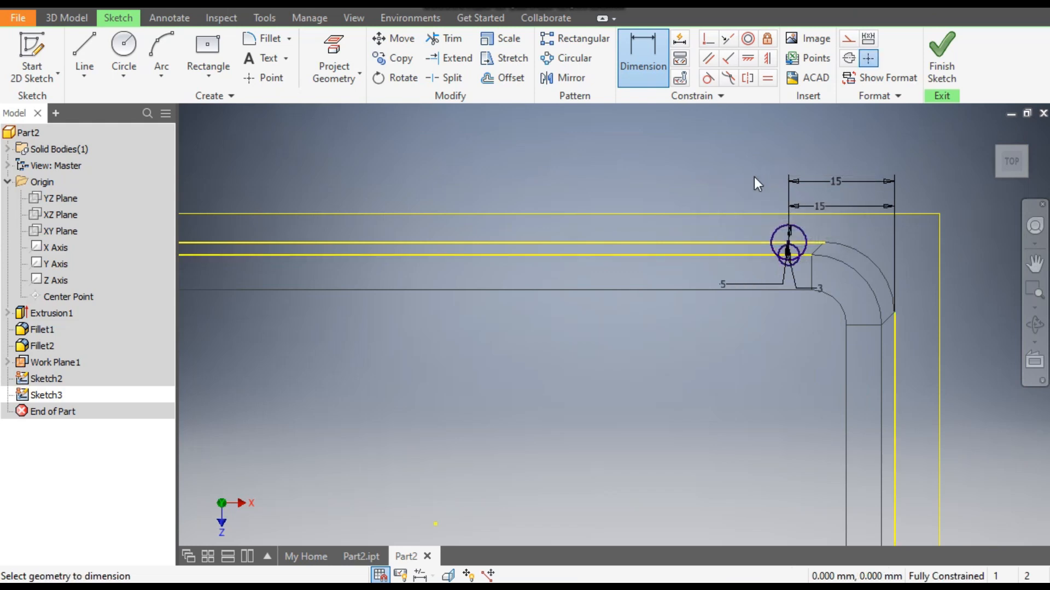
key(Escape)
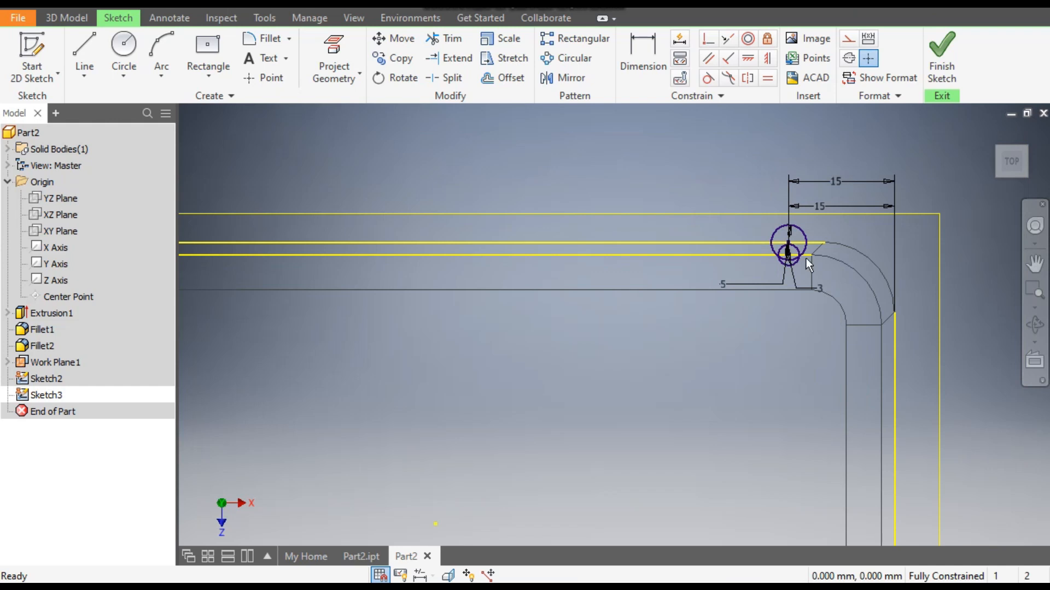
- Check the placement of the 3 mm circle against the 5 mm circle and finish its sketch
scroll(806, 262, up, 5)
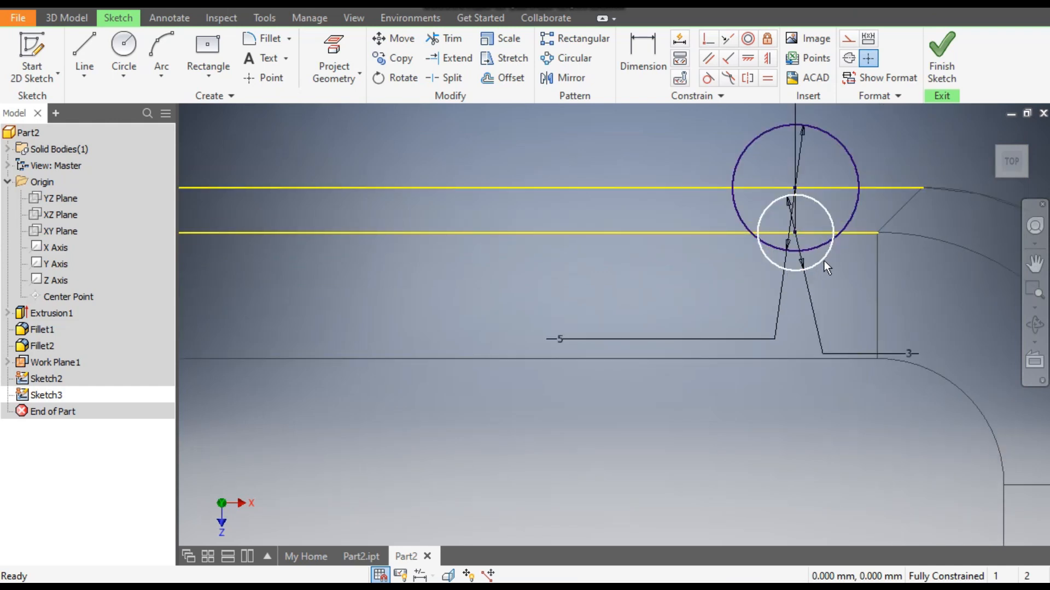
scroll(824, 261, down, 4)
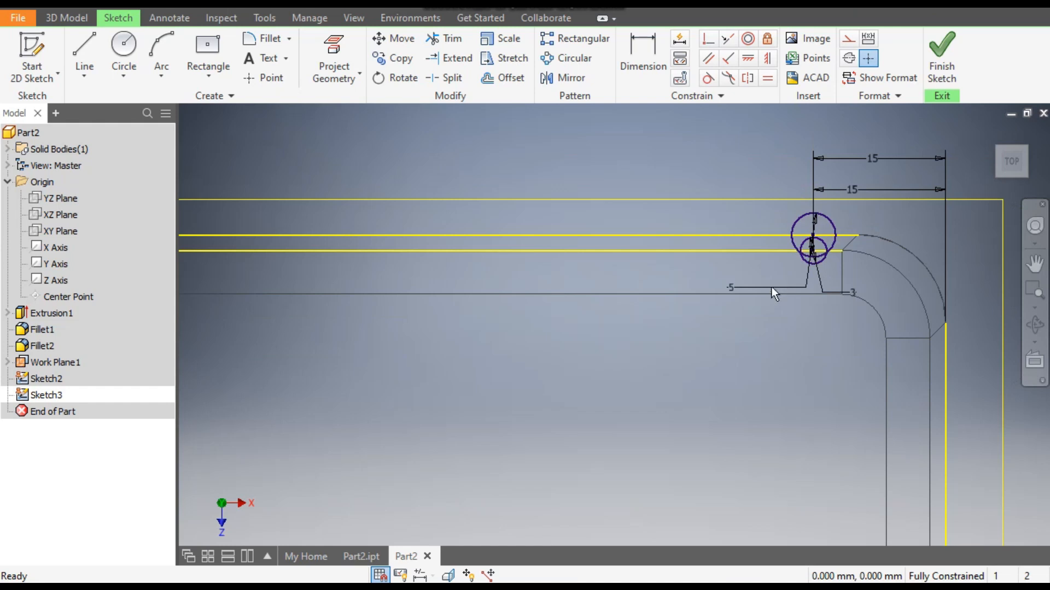
middle_drag(884, 276, 748, 277)
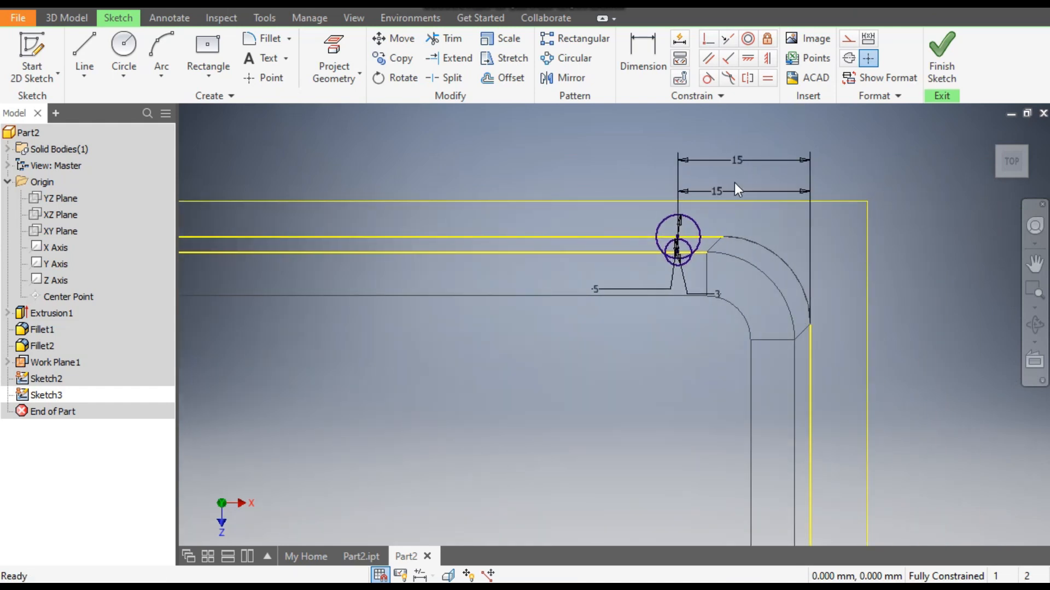
click(947, 53)
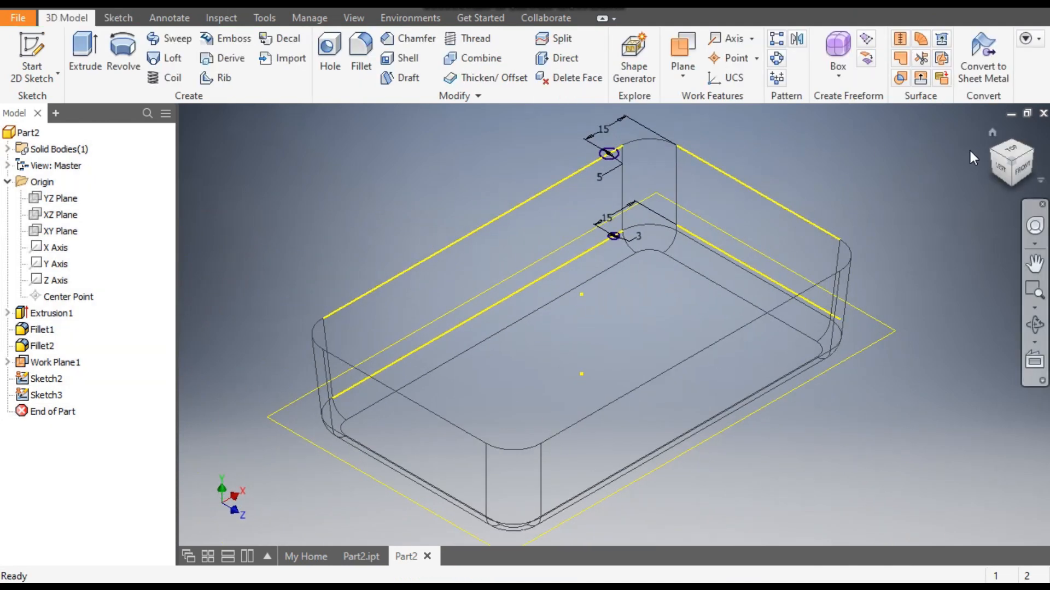
- Change the visual style to Shaded with Edges, with both rib circles in view at the rear corner
drag(990, 151, 493, 355)
scroll(519, 339, down, 8)
scroll(572, 370, up, 1)
middle_drag(574, 375, 552, 421)
scroll(571, 390, up, 2)
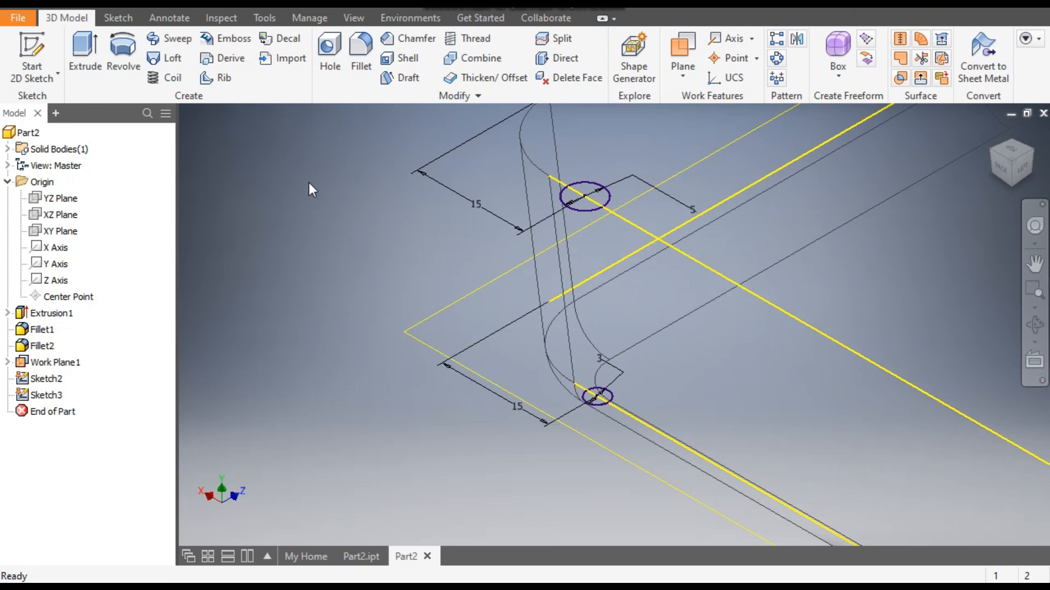
click(353, 19)
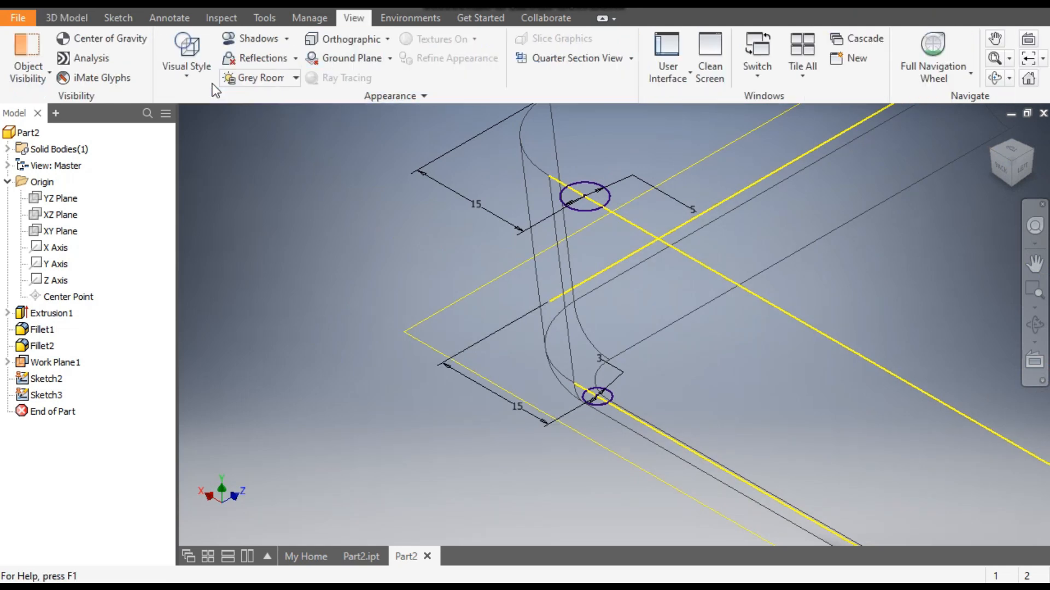
click(192, 80)
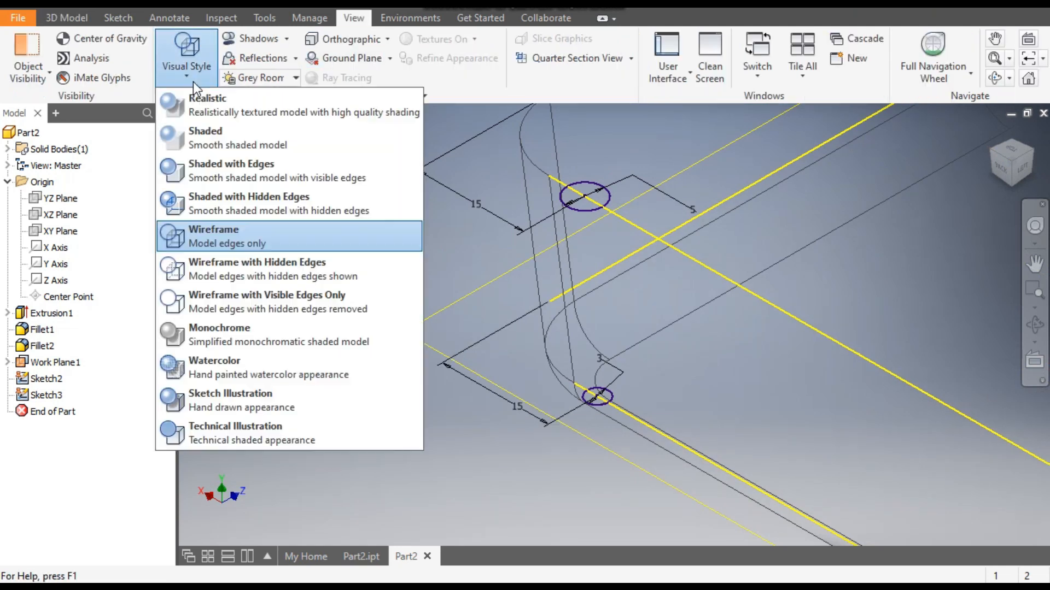
click(221, 163)
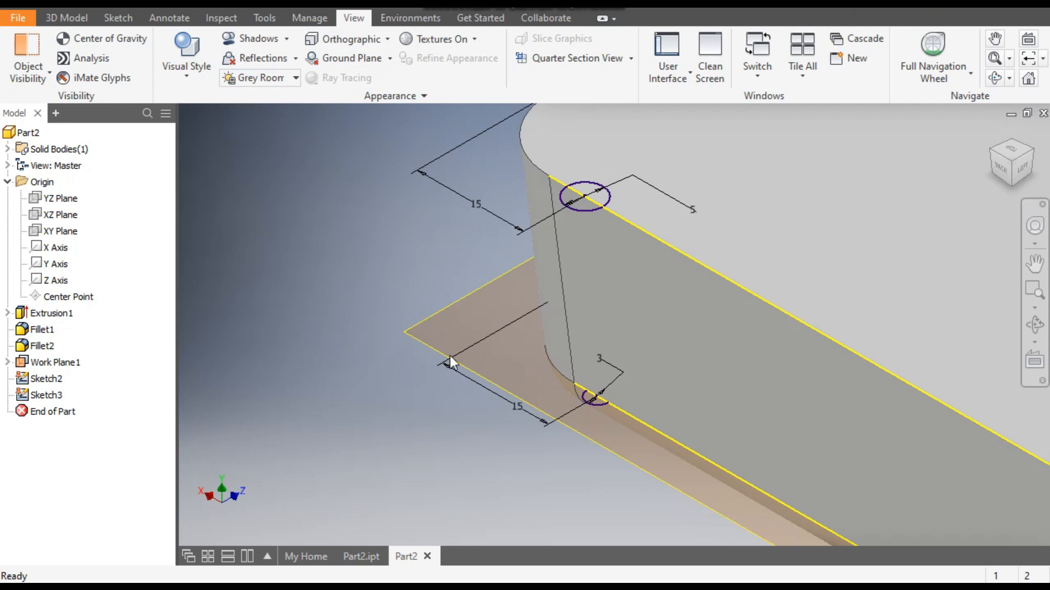
middle_drag(407, 389, 347, 409)
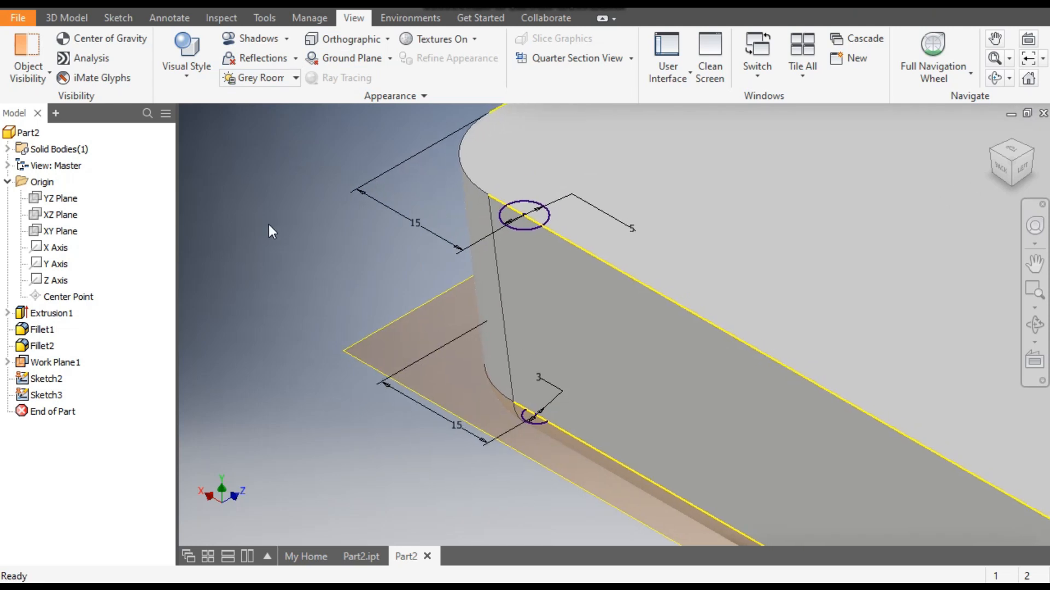
click(65, 17)
click(85, 52)
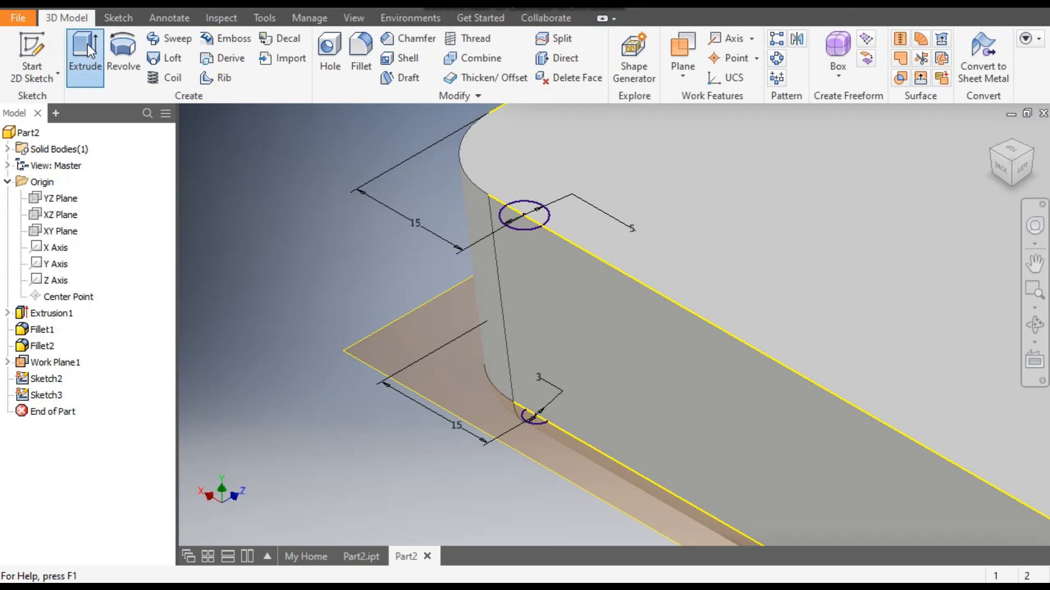
click(540, 223)
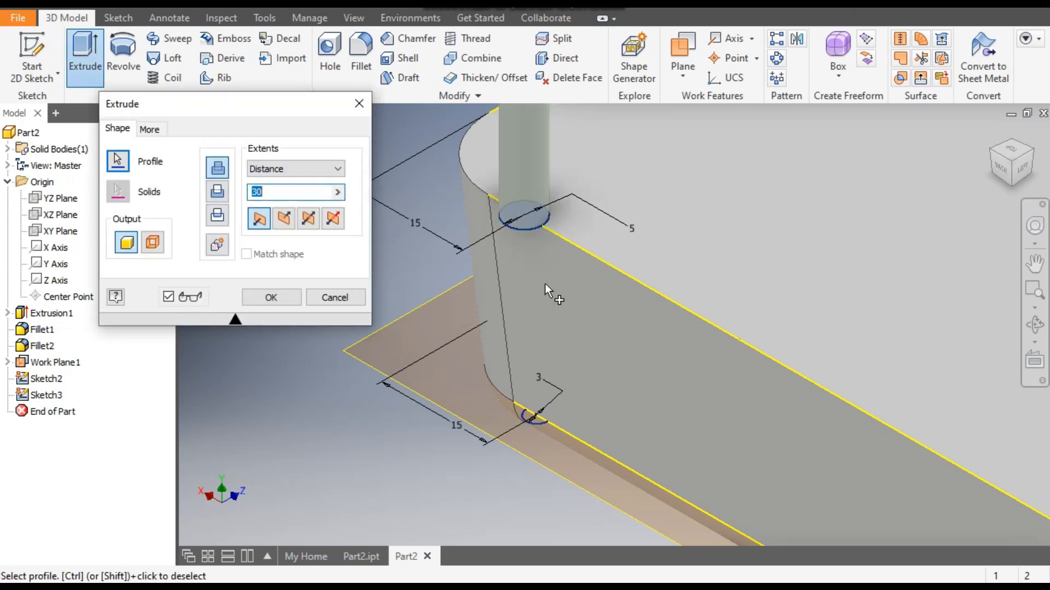
click(359, 103)
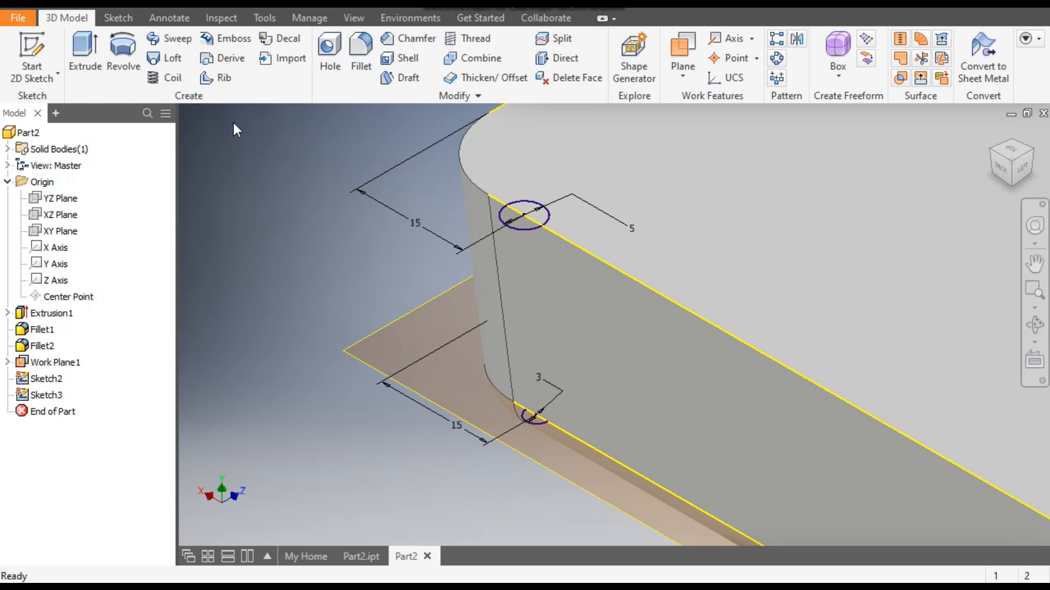
- Try to loft from the 5 mm circle to the 3 mm circle below it
click(169, 59)
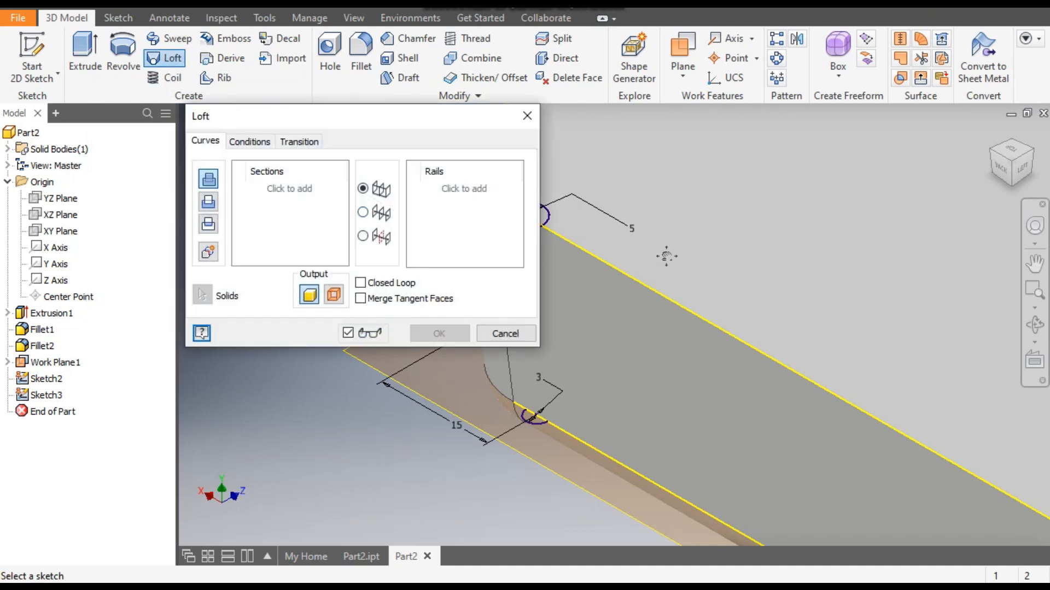
middle_drag(666, 256, 720, 240)
click(697, 229)
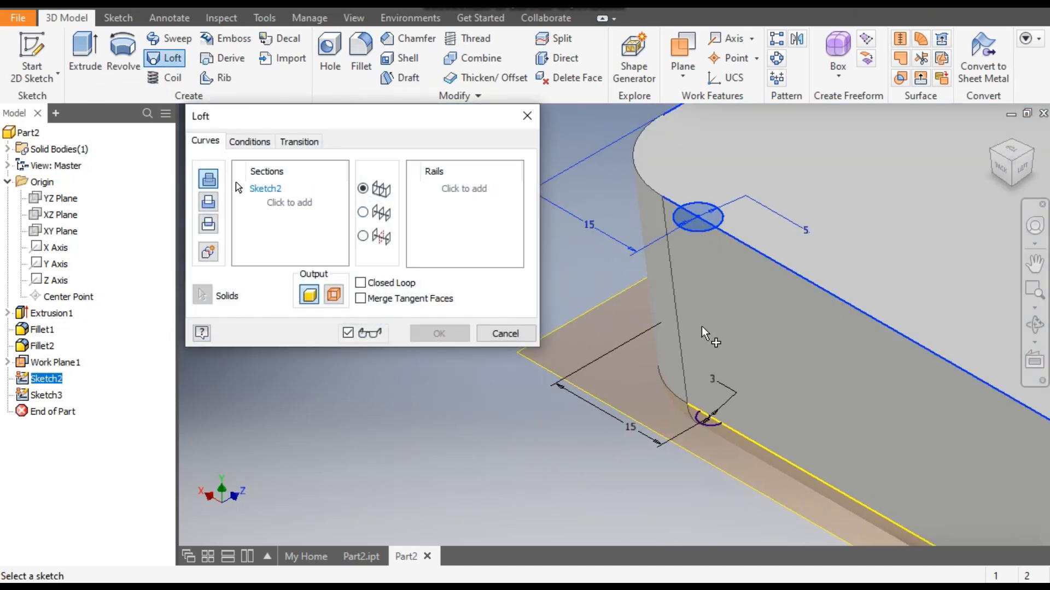
click(710, 423)
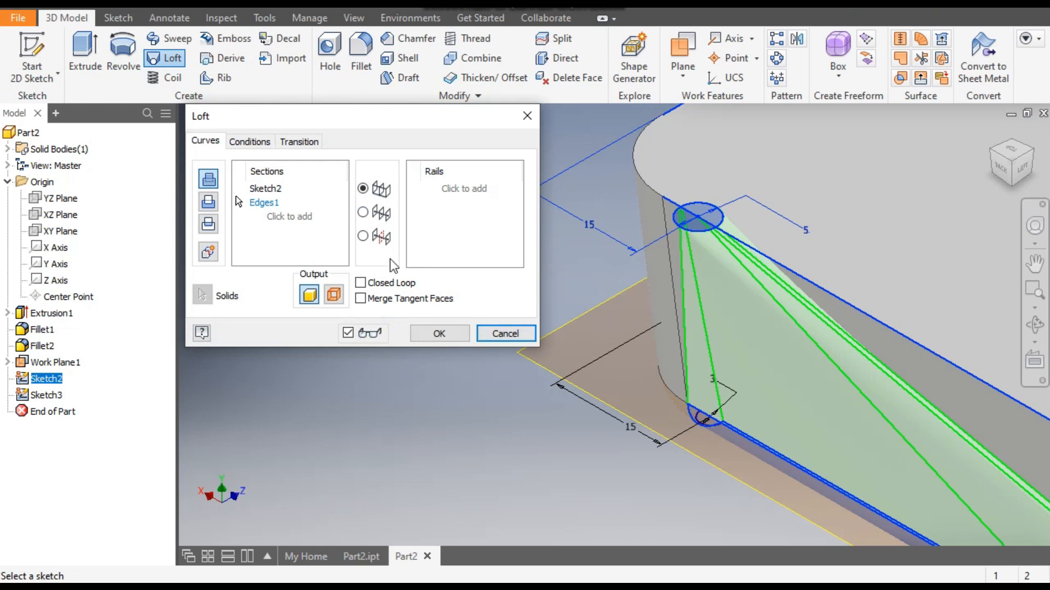
click(526, 117)
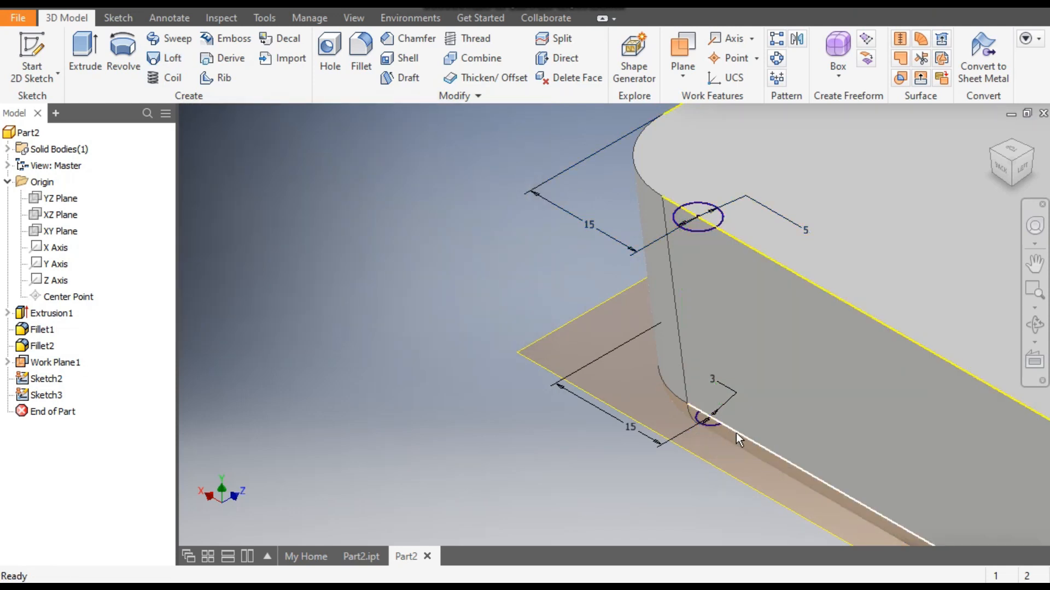
- Edit the 3 mm circle's sketch, convert its projected rear long edge to construction geometry and finish the sketch
click(46, 395)
double_click(45, 395)
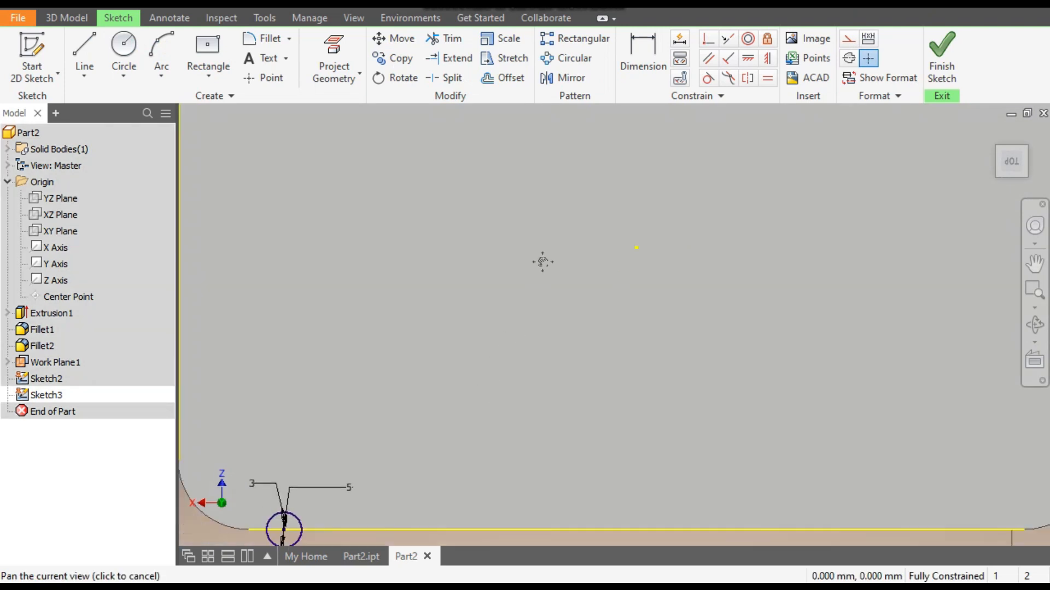
mouse_move(592, 357)
shift+middle_down()
mouse_move(595, 328)
mouse_move(500, 314)
shift+middle_up()
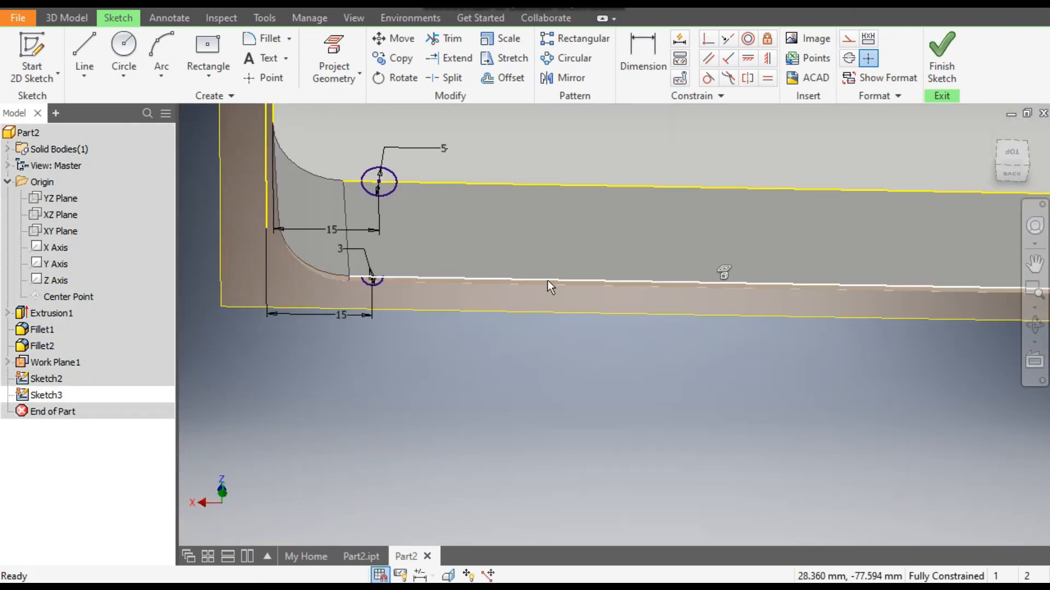
click(720, 275)
click(847, 39)
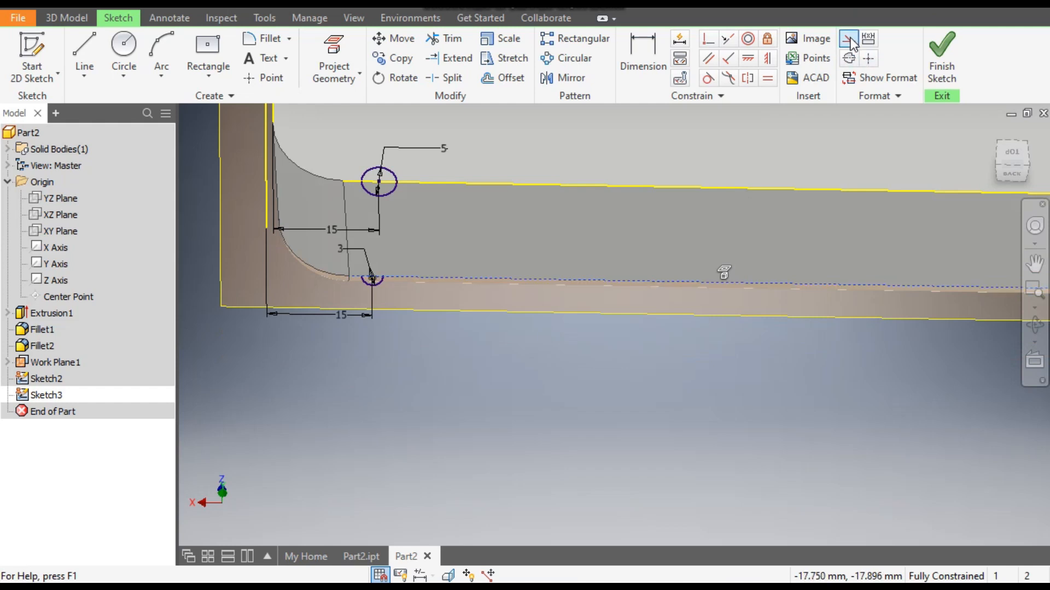
click(943, 73)
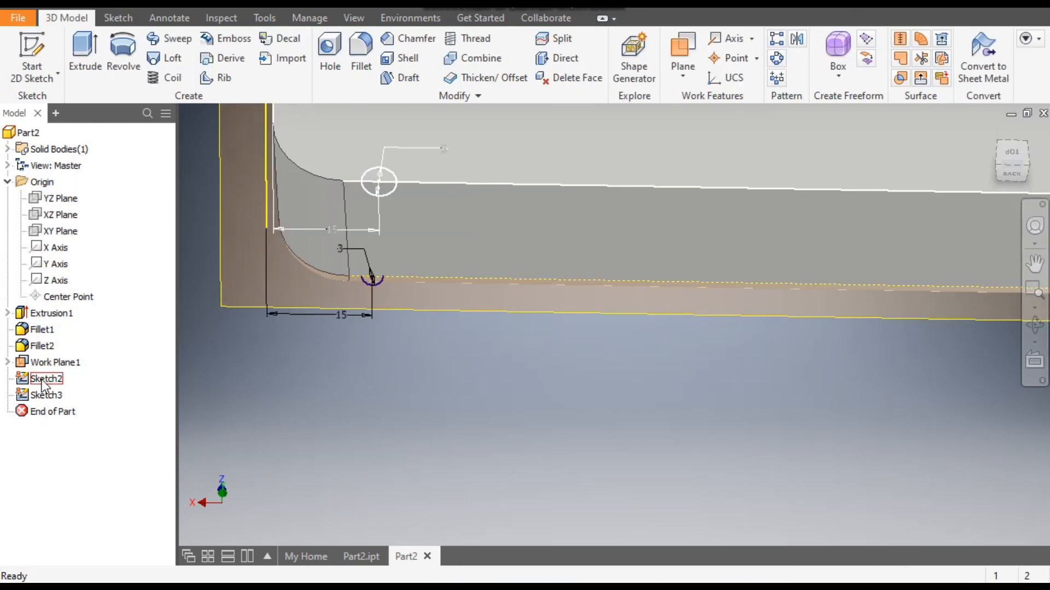
- Edit the 5 mm circle's sketch, convert its projected long and side edges to construction lines and finish the sketch
double_click(42, 384)
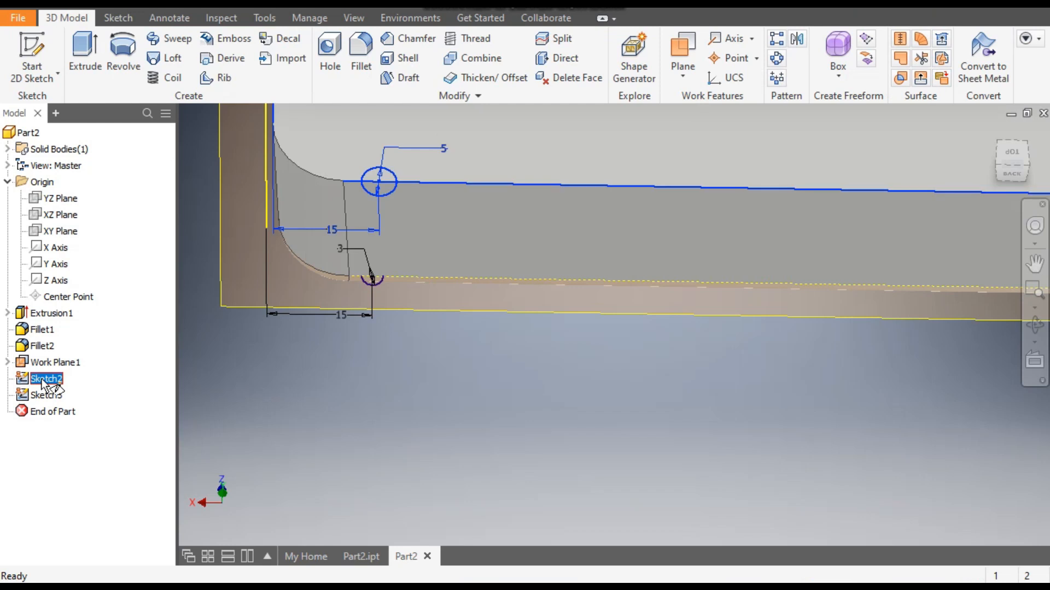
middle_drag(613, 352, 621, 358)
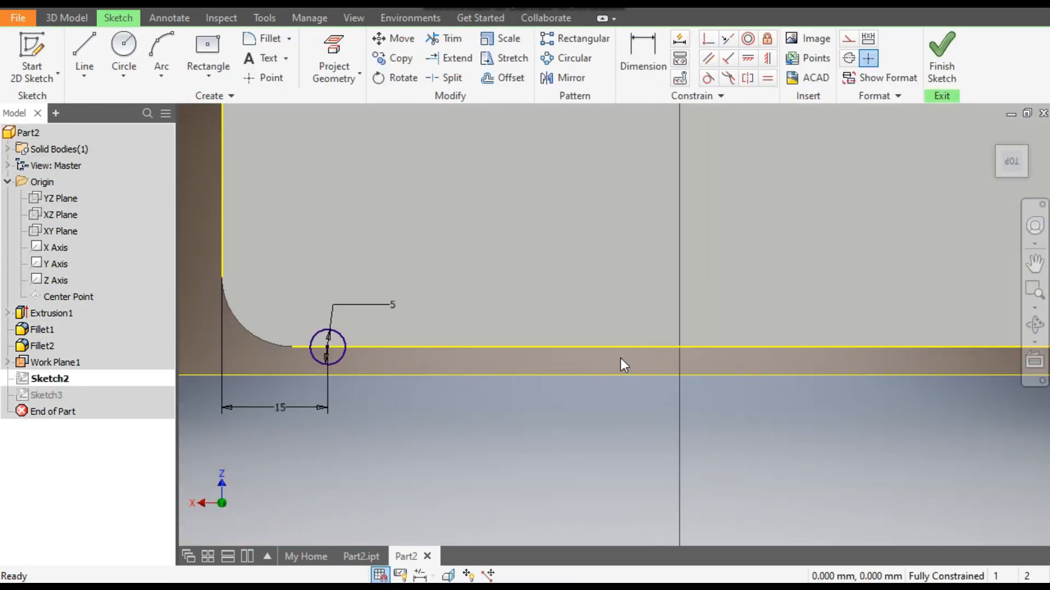
click(848, 39)
click(222, 241)
click(848, 39)
middle_drag(757, 230, 731, 357)
scroll(737, 319, down, 1)
scroll(739, 322, up, 1)
scroll(742, 323, down, 1)
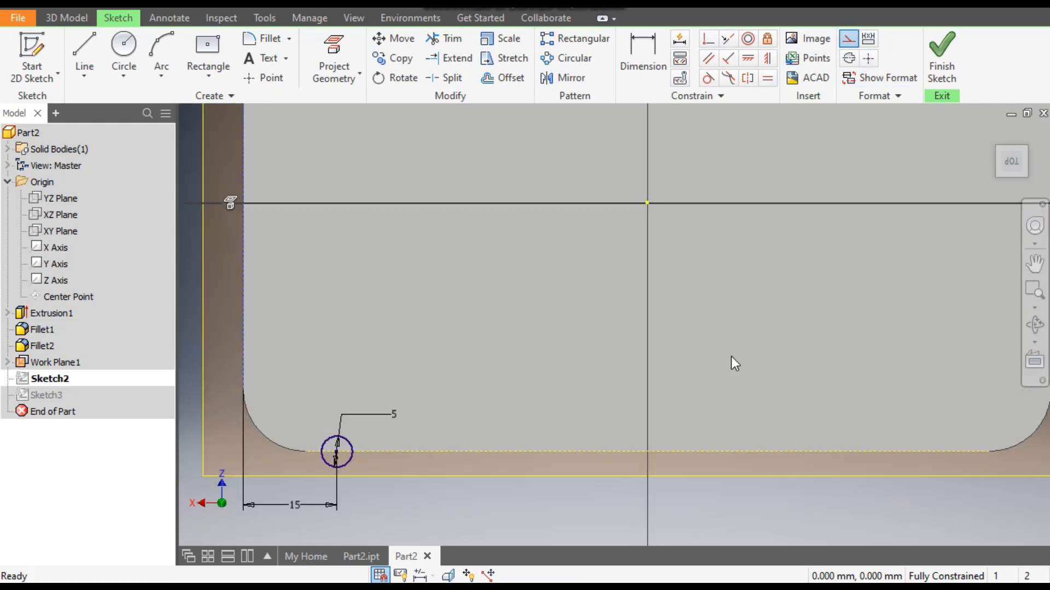
scroll(730, 356, down, 2)
middle_drag(872, 366, 819, 365)
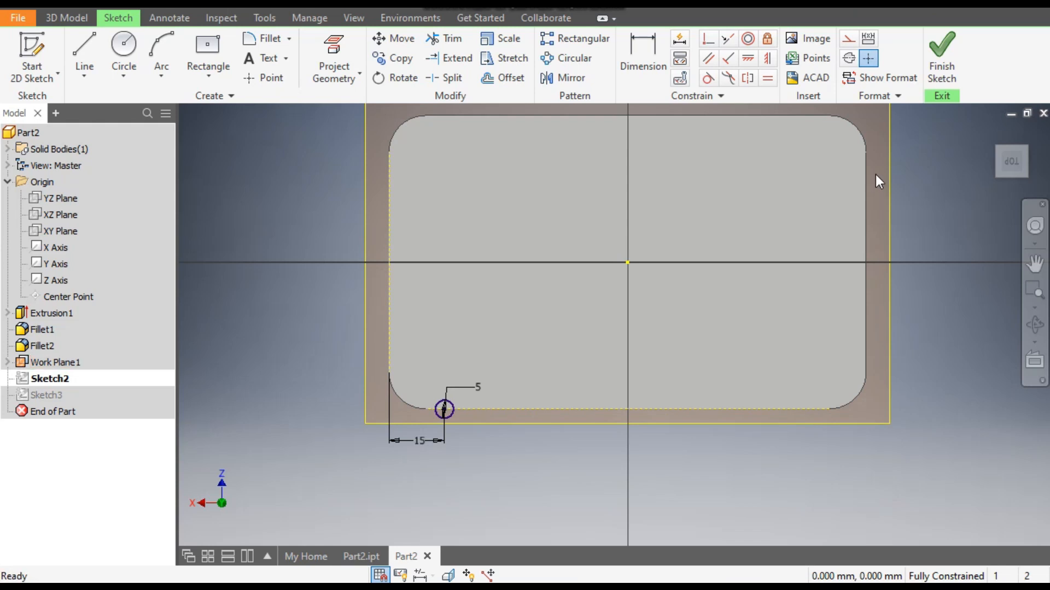
click(941, 54)
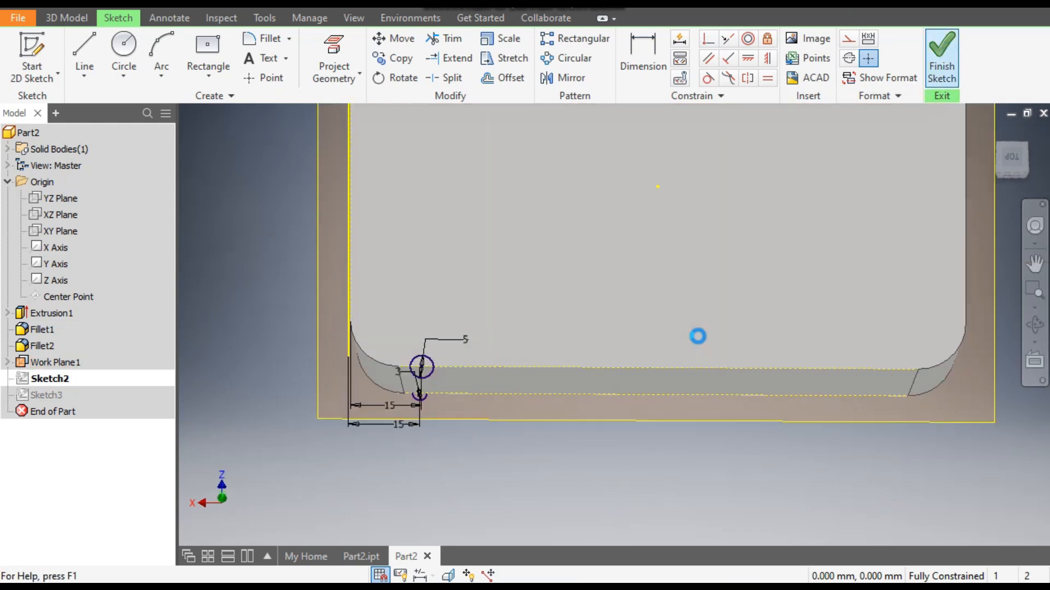
- Loft a joined solid rib from the 5 mm circle on the top face to the 3 mm circle on the work plane
click(171, 59)
middle_drag(547, 327, 855, 363)
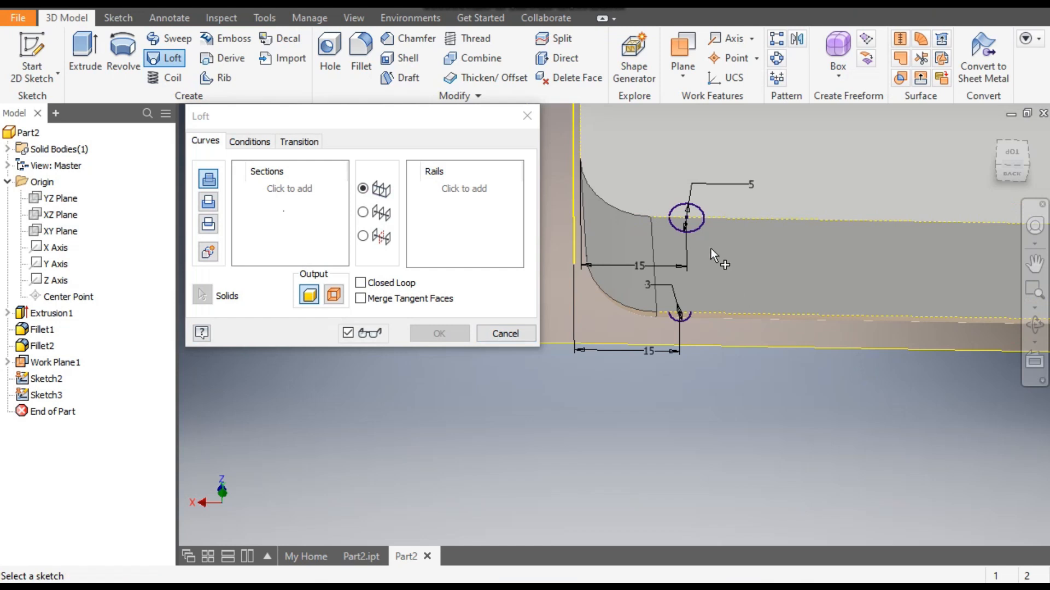
click(693, 230)
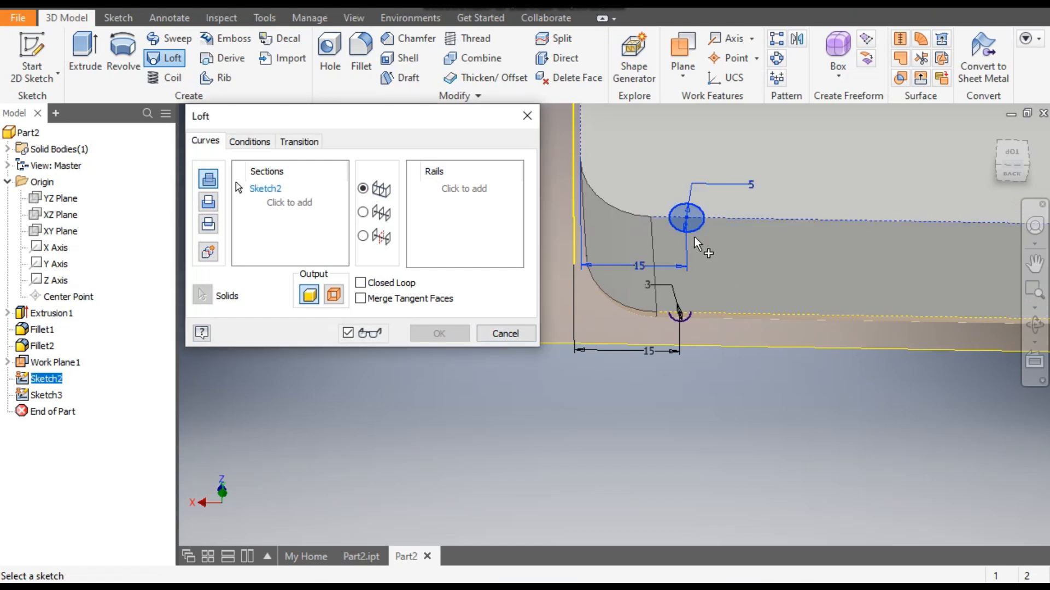
click(679, 313)
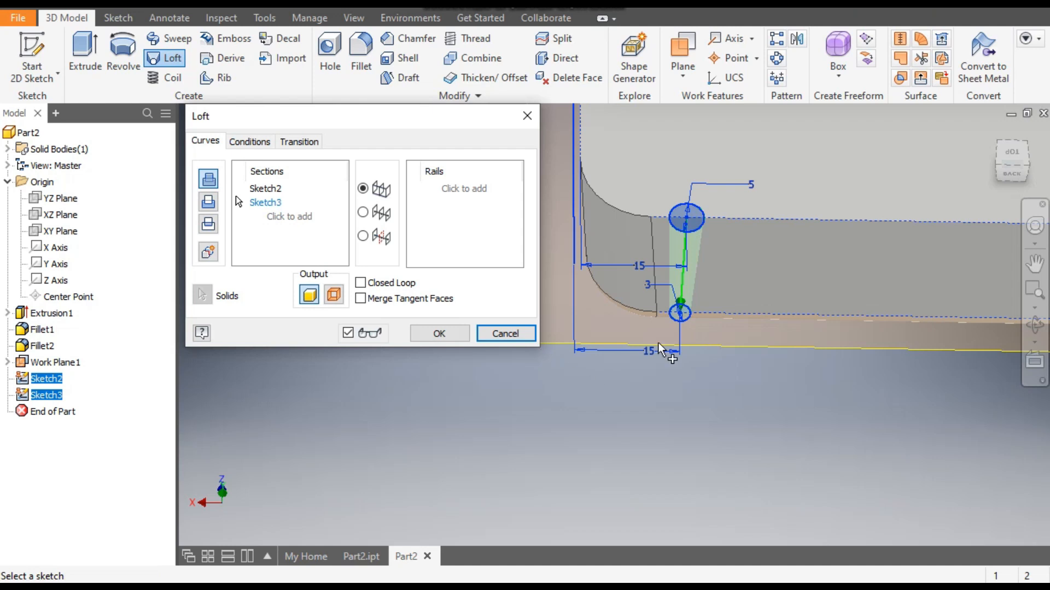
click(440, 334)
middle_drag(736, 370, 602, 426)
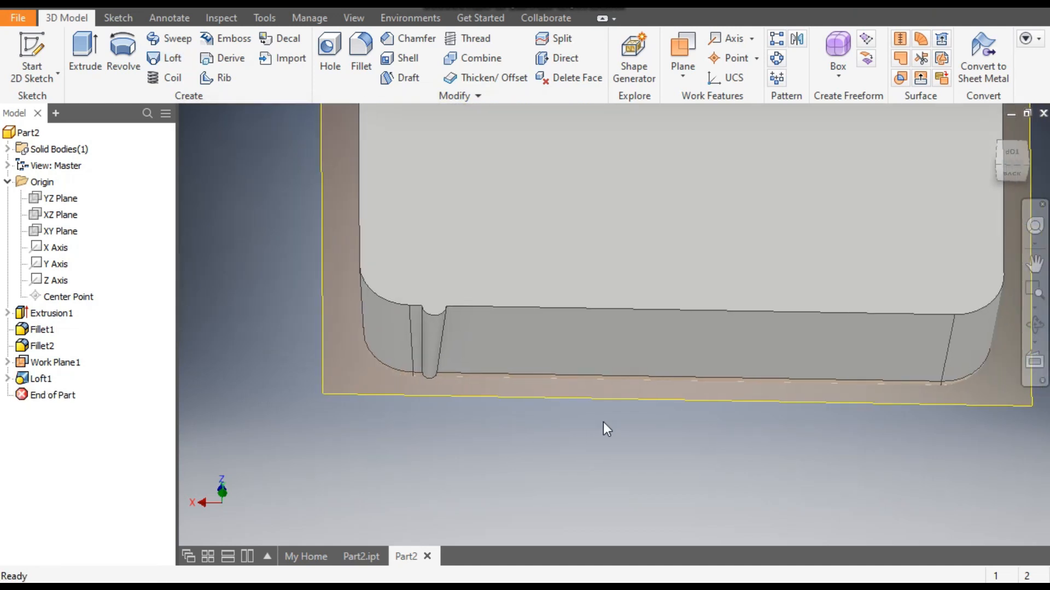
- Examine the rounded rib edges on the finished tray in Part2.ipt and return to the working part
click(361, 556)
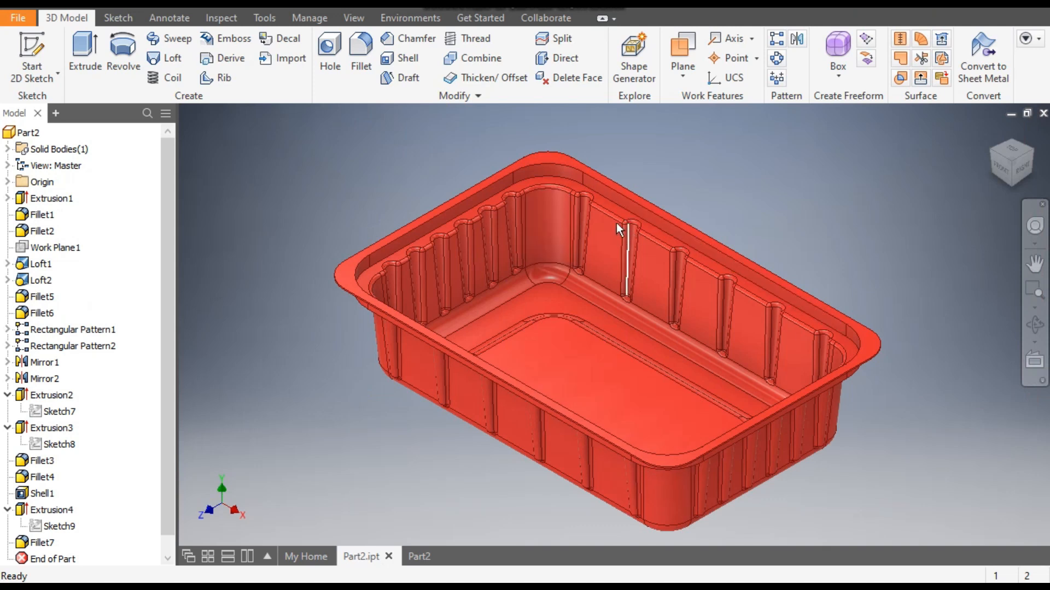
scroll(615, 228, up, 5)
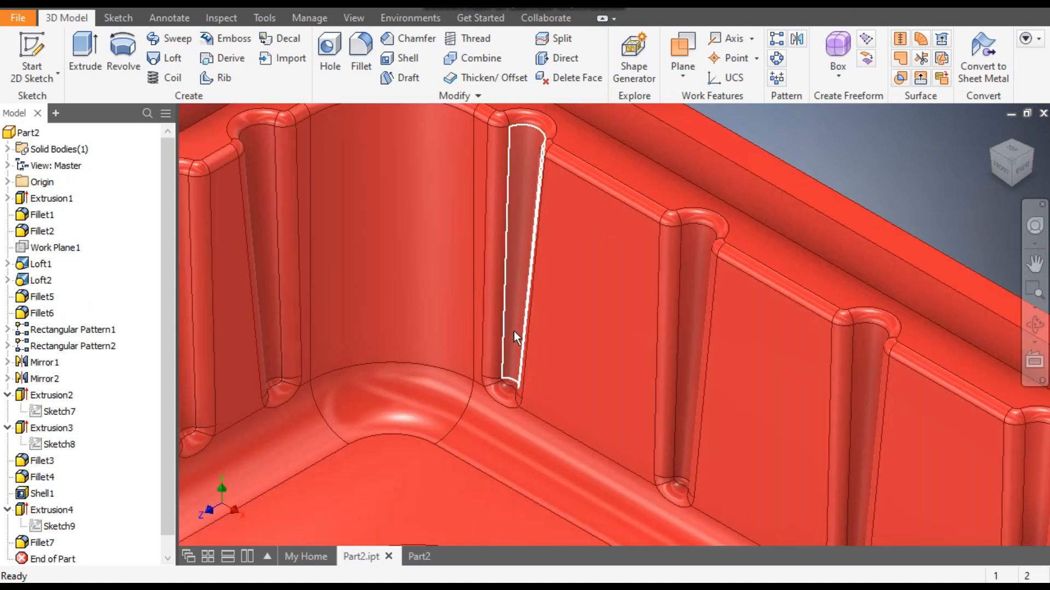
scroll(514, 332, down, 4)
click(435, 555)
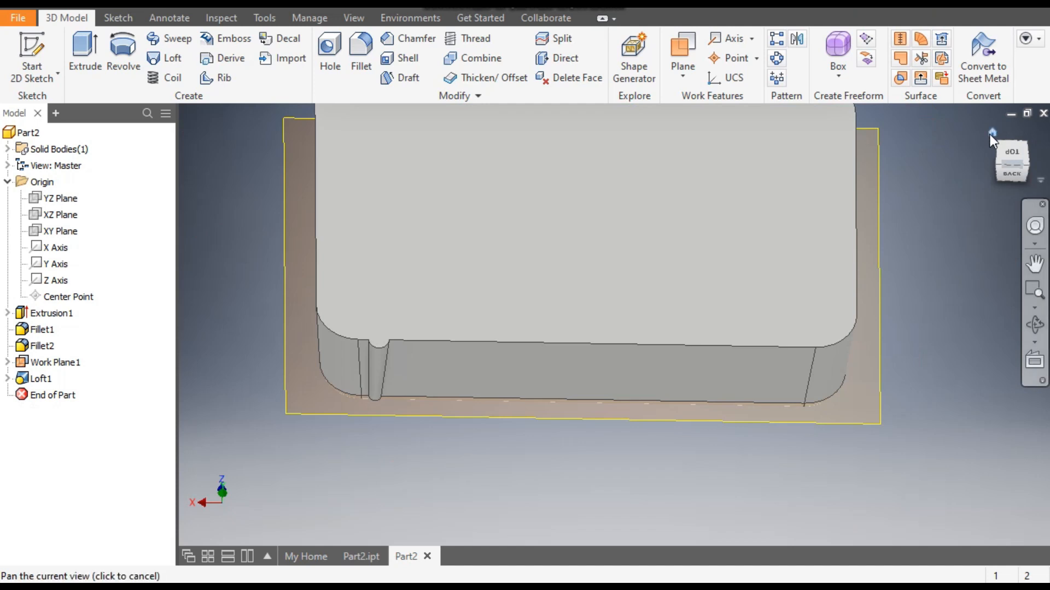
- Set up a 1 mm constant fillet on the two long side edges where the lofted rib meets the rear wall
click(991, 134)
middle_drag(881, 317, 849, 309)
click(1035, 167)
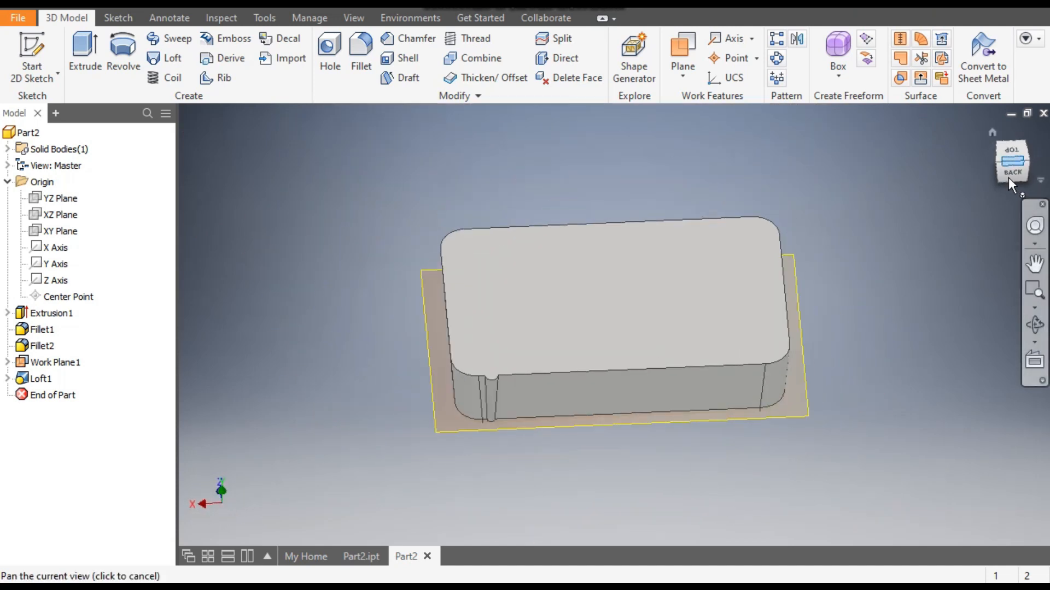
scroll(618, 356, up, 2)
scroll(444, 316, up, 4)
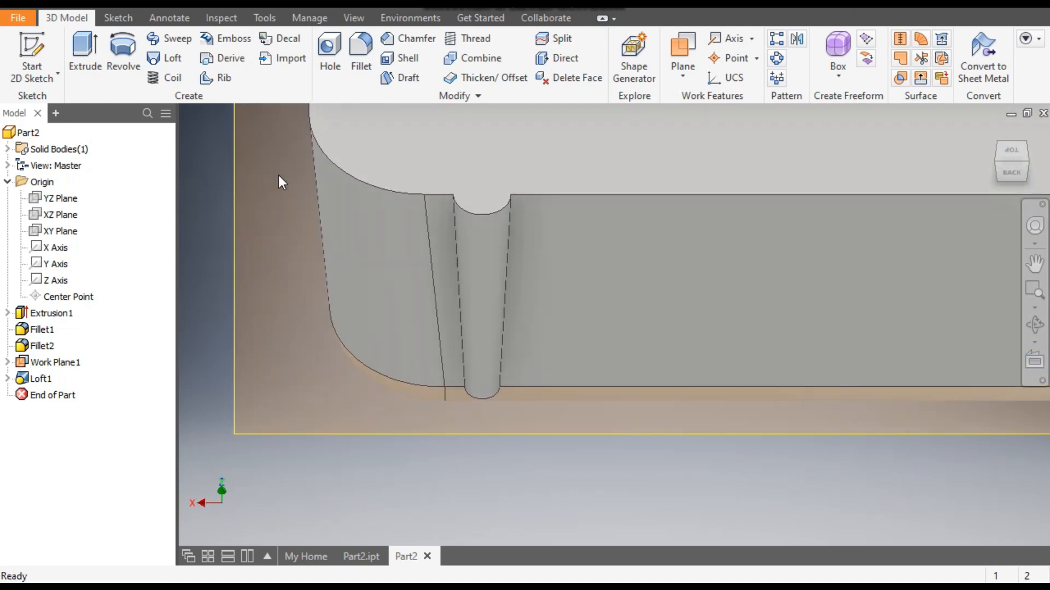
click(359, 44)
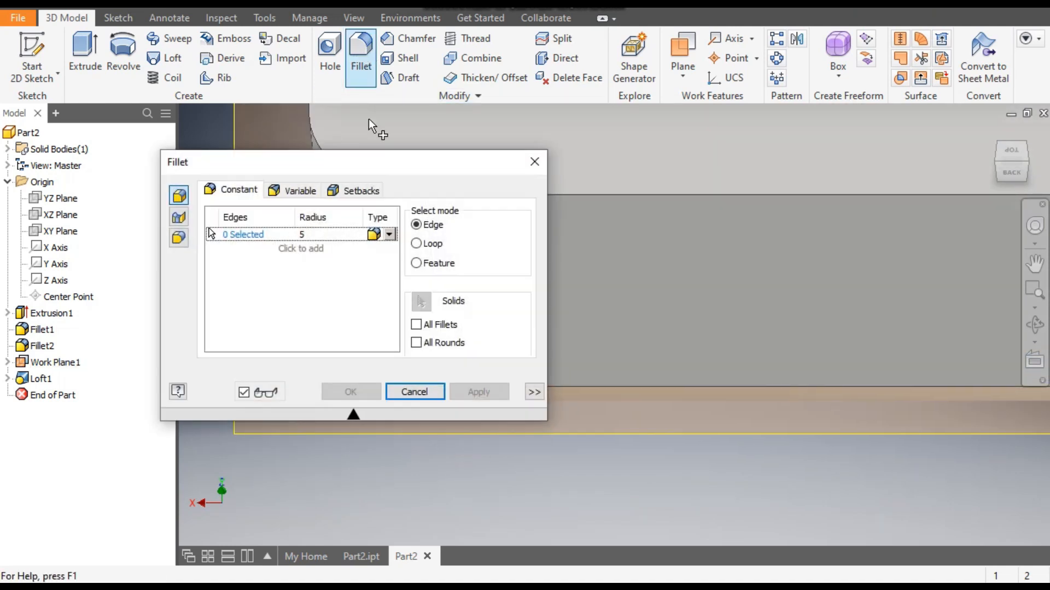
click(303, 235)
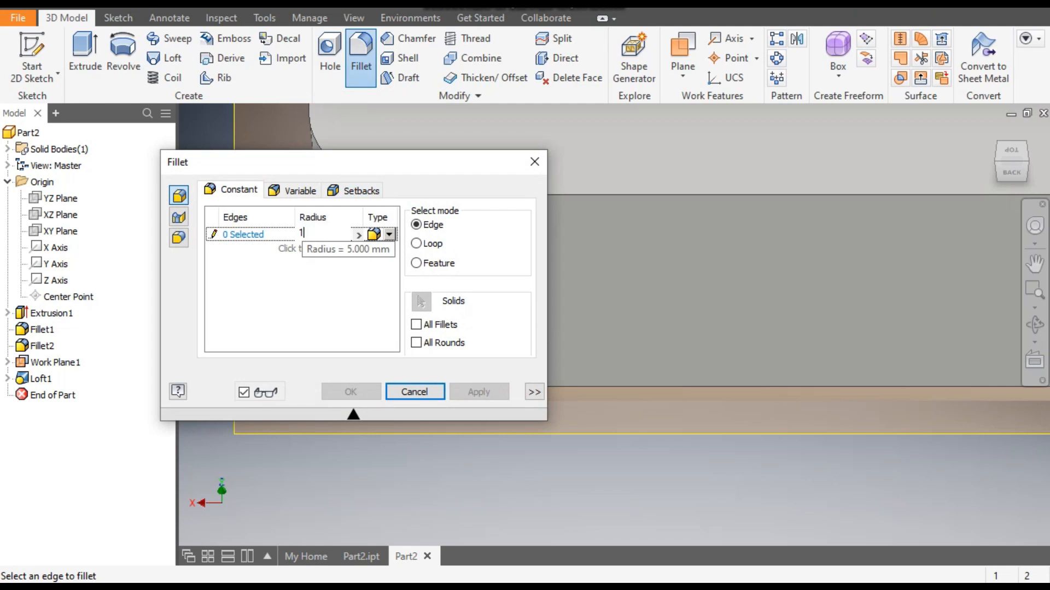
click(245, 234)
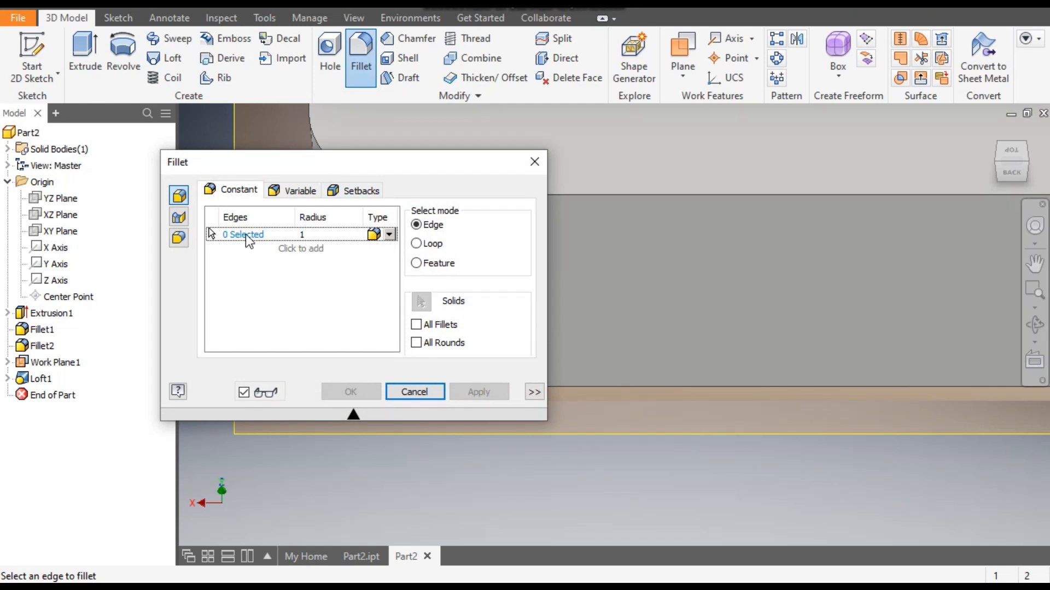
middle_drag(685, 276, 949, 261)
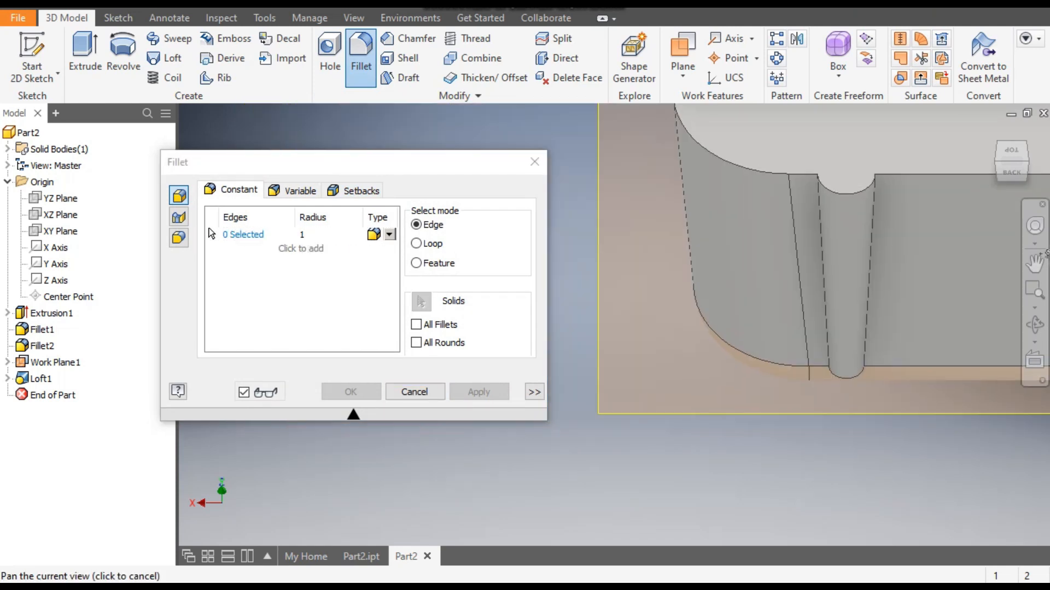
click(823, 203)
click(872, 212)
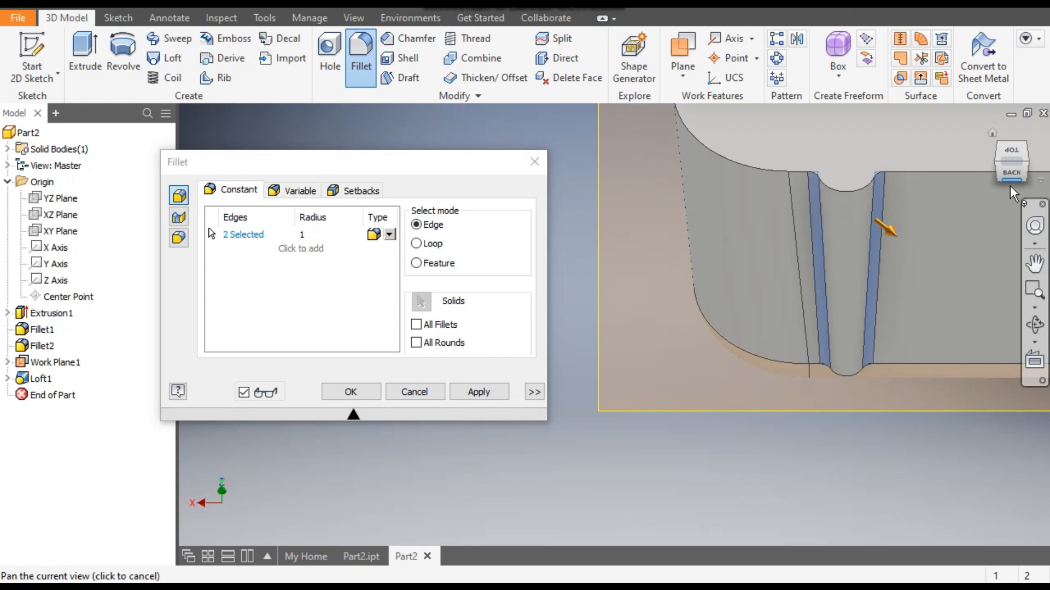
- Add the curved and straight edges at the rib's narrow end to the 1 mm fillet and create it
click(1011, 189)
middle_drag(551, 322, 865, 303)
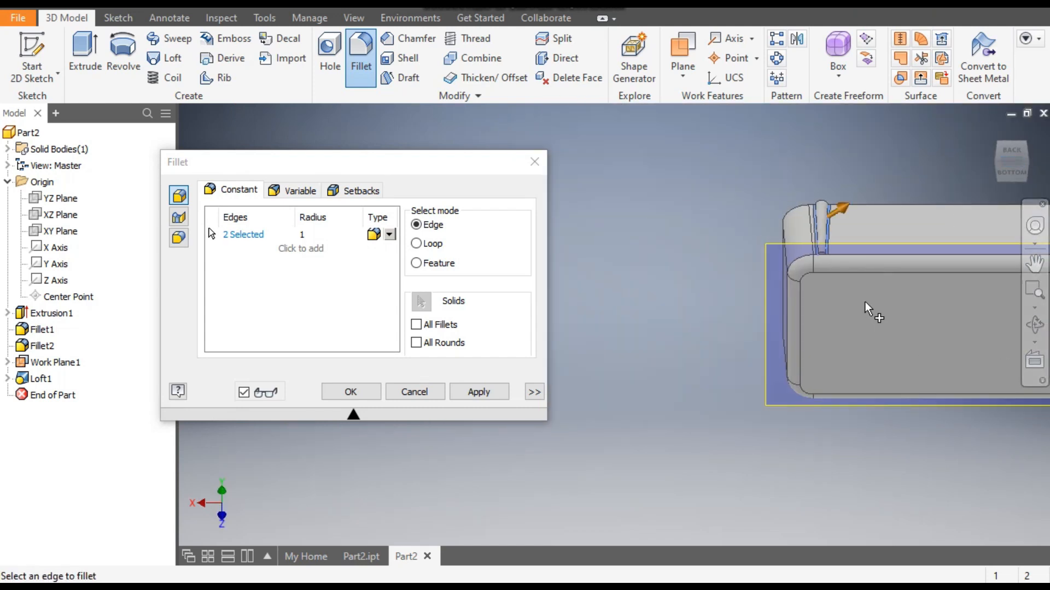
scroll(839, 271, down, 5)
scroll(750, 174, down, 1)
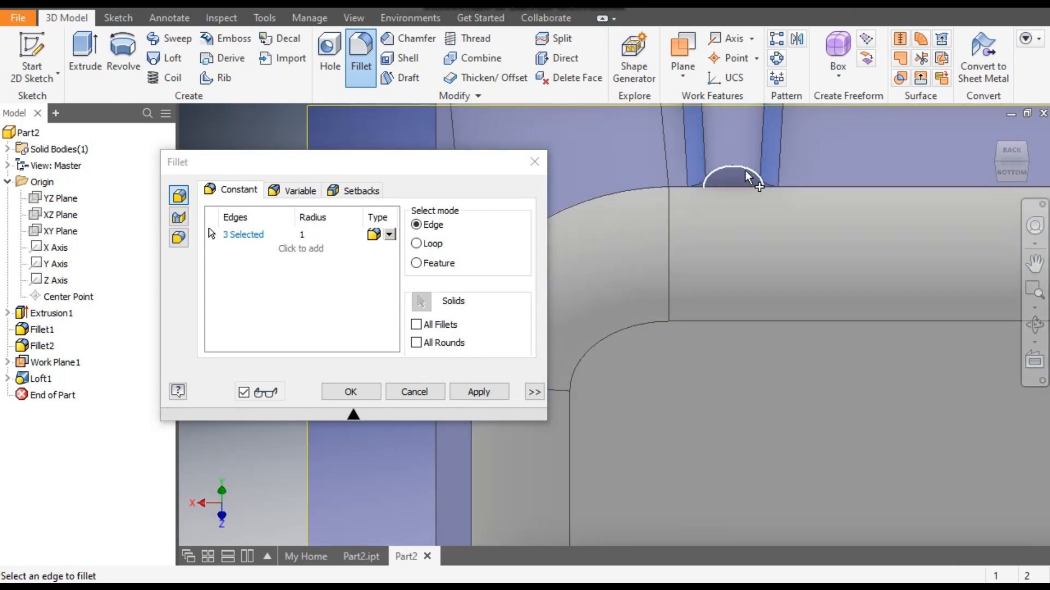
click(736, 188)
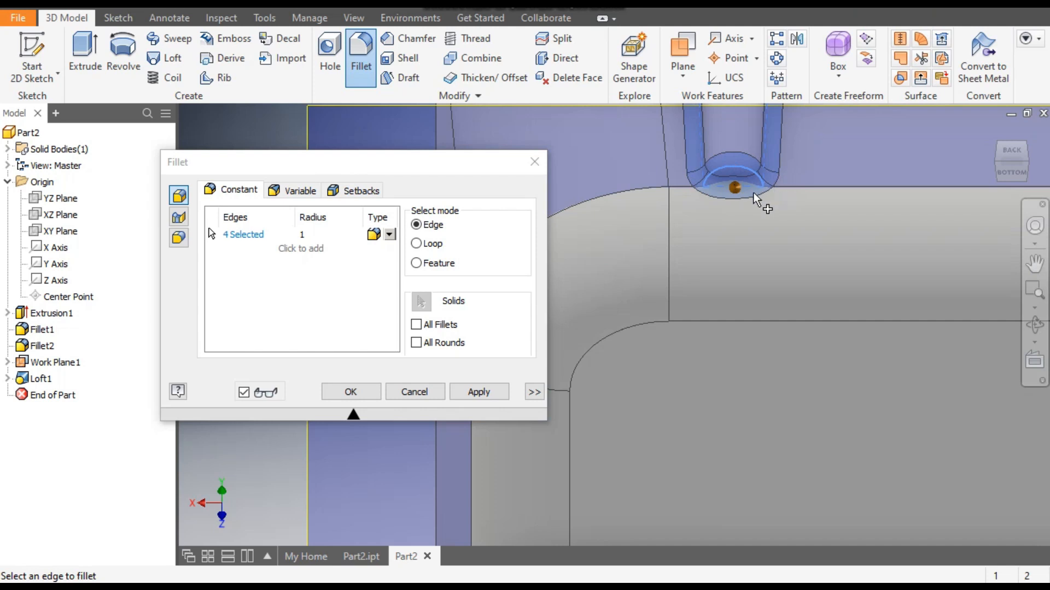
middle_drag(778, 173, 712, 373)
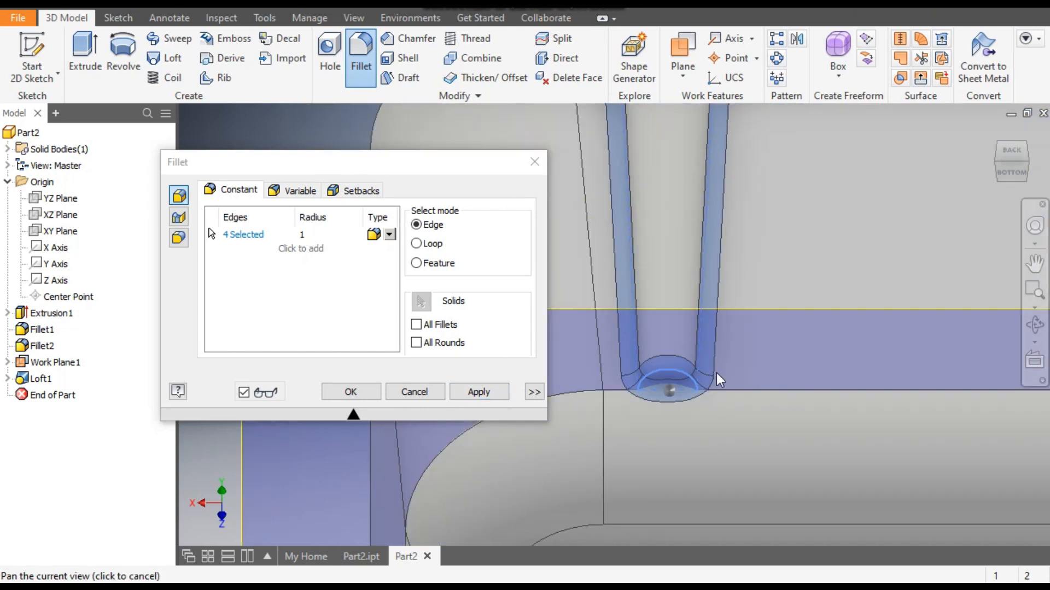
scroll(711, 373, up, 3)
click(480, 397)
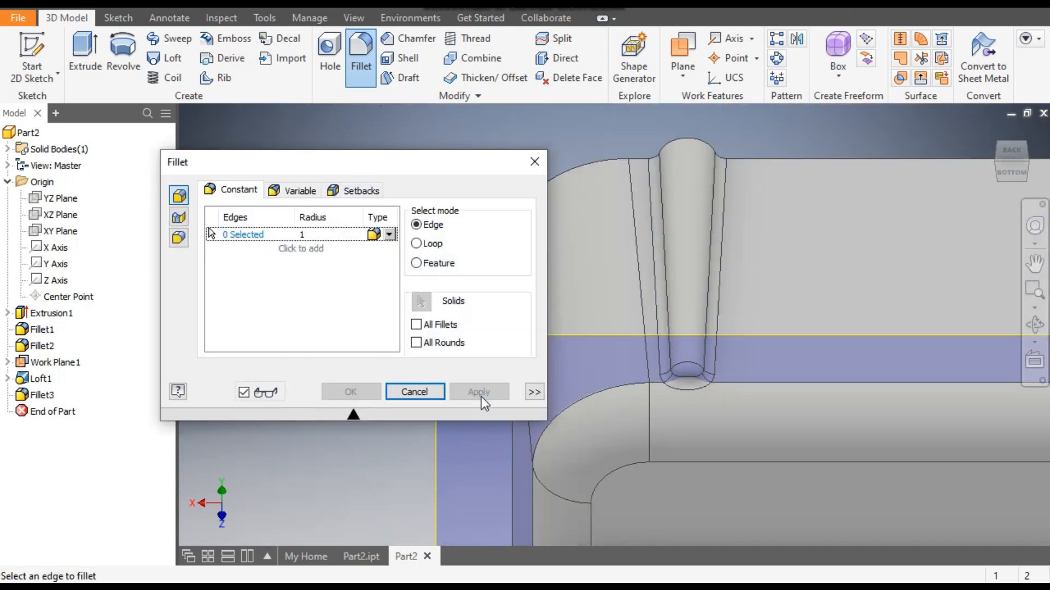
click(534, 162)
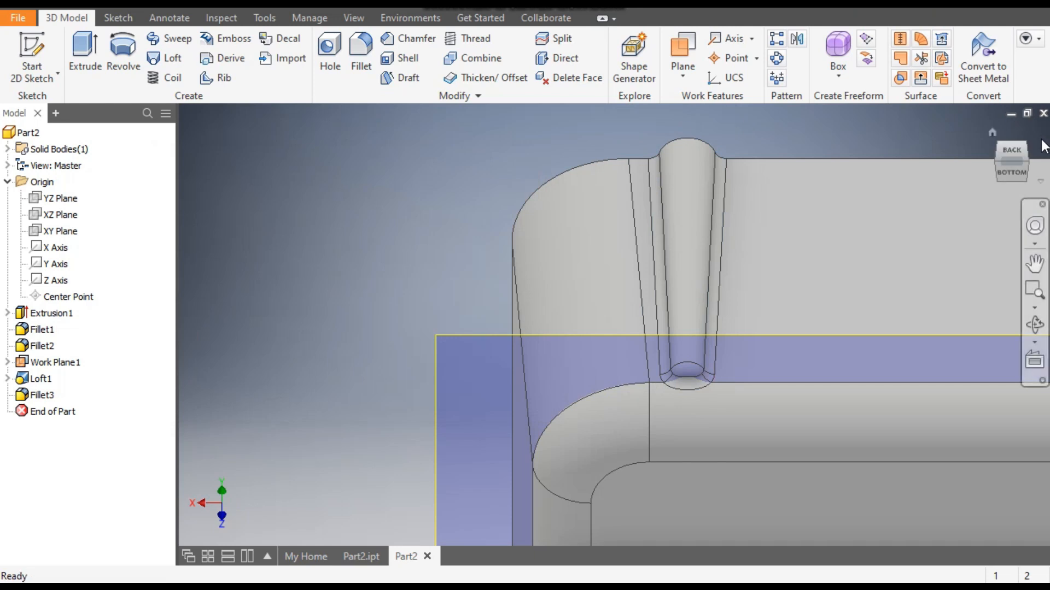
- Set up a rectangular pattern of Loft1 and Fillet3 with the top face's long rear edge as its first direction
click(992, 133)
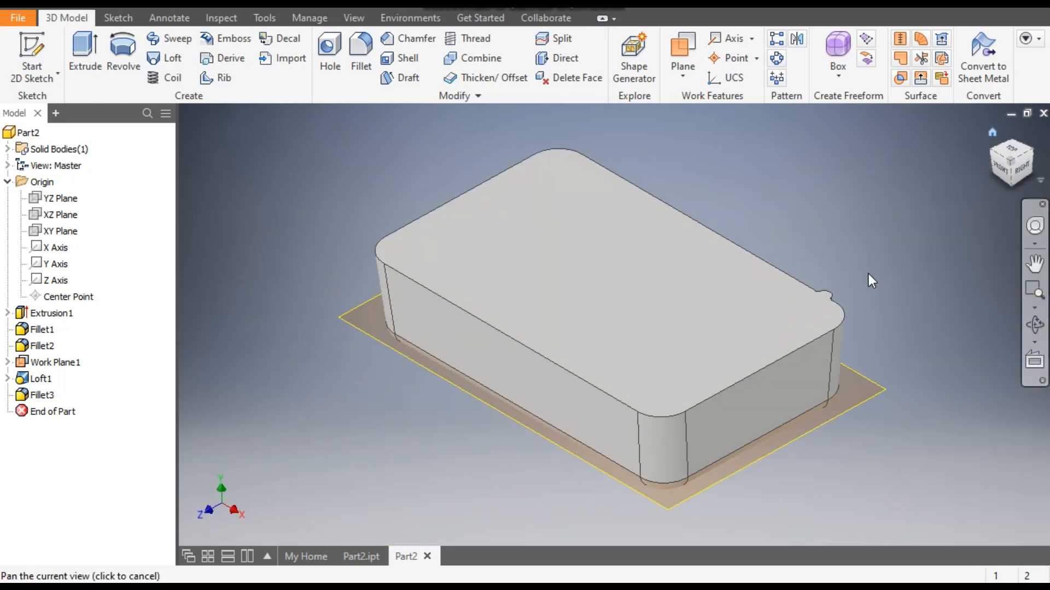
scroll(809, 328, up, 4)
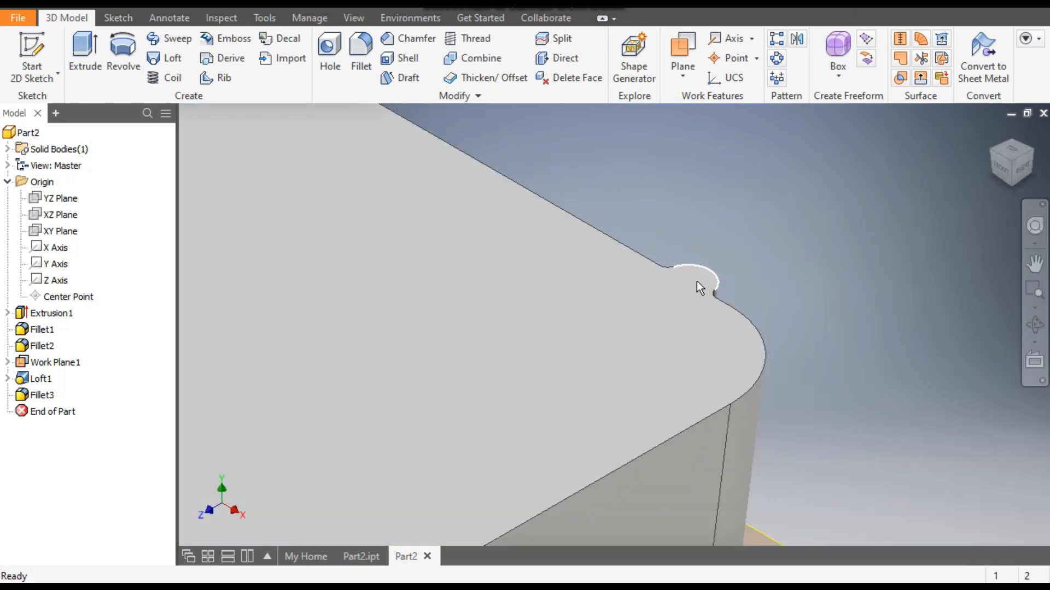
middle_drag(815, 218, 890, 302)
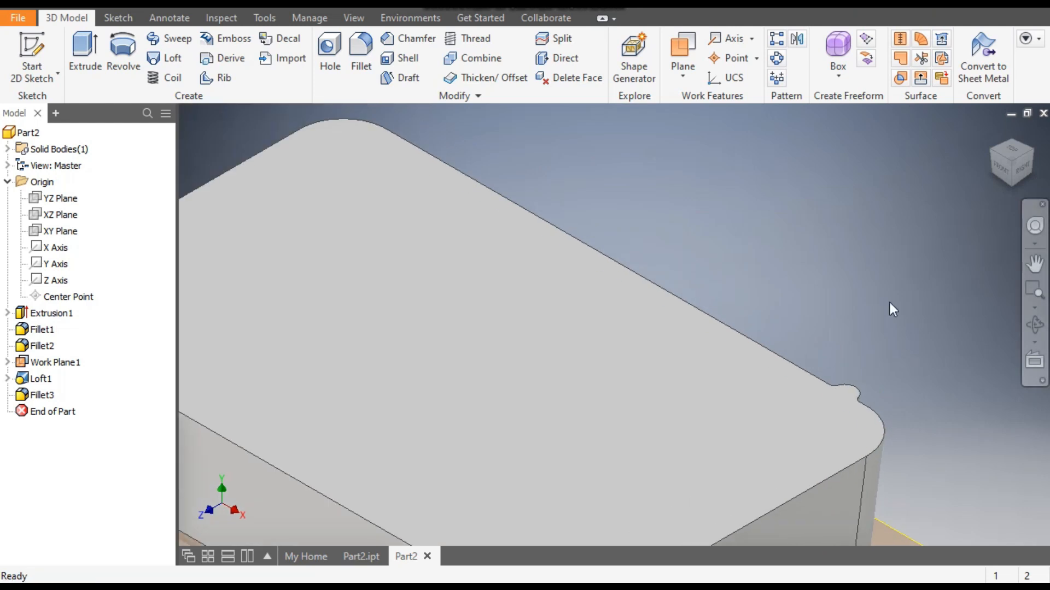
click(777, 43)
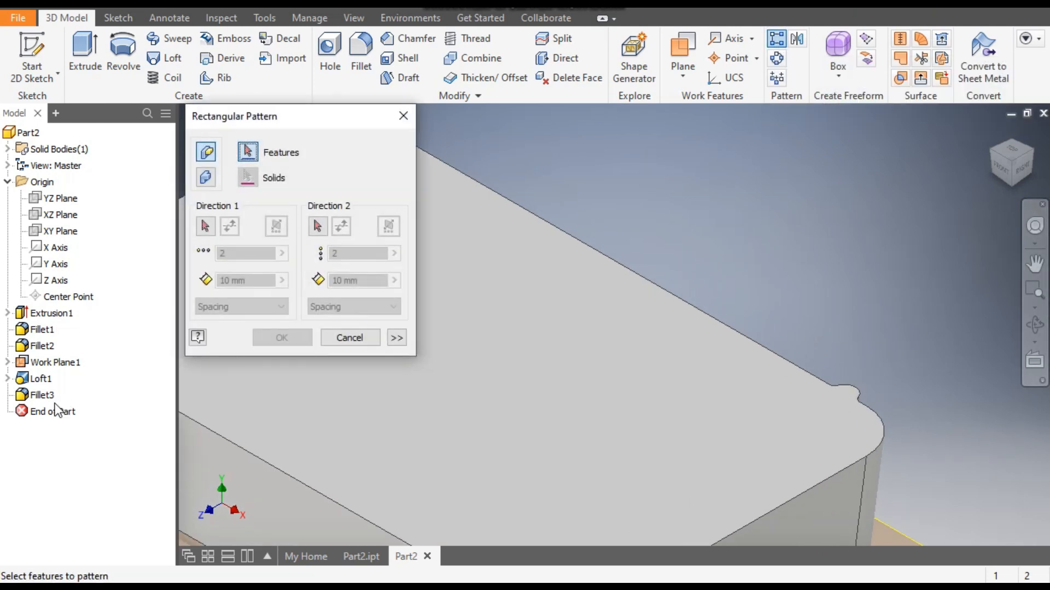
click(45, 378)
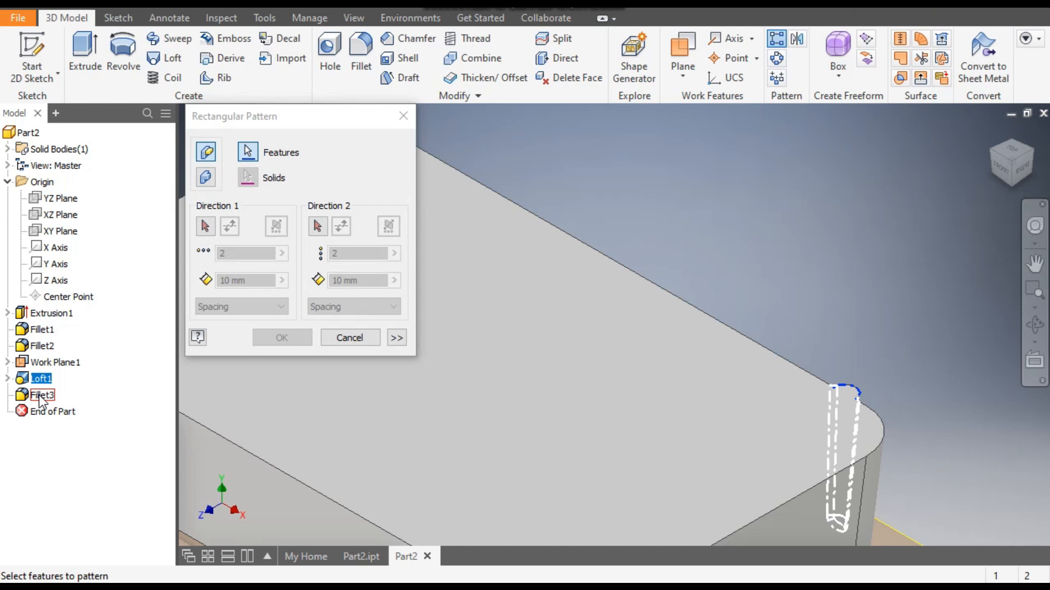
click(45, 395)
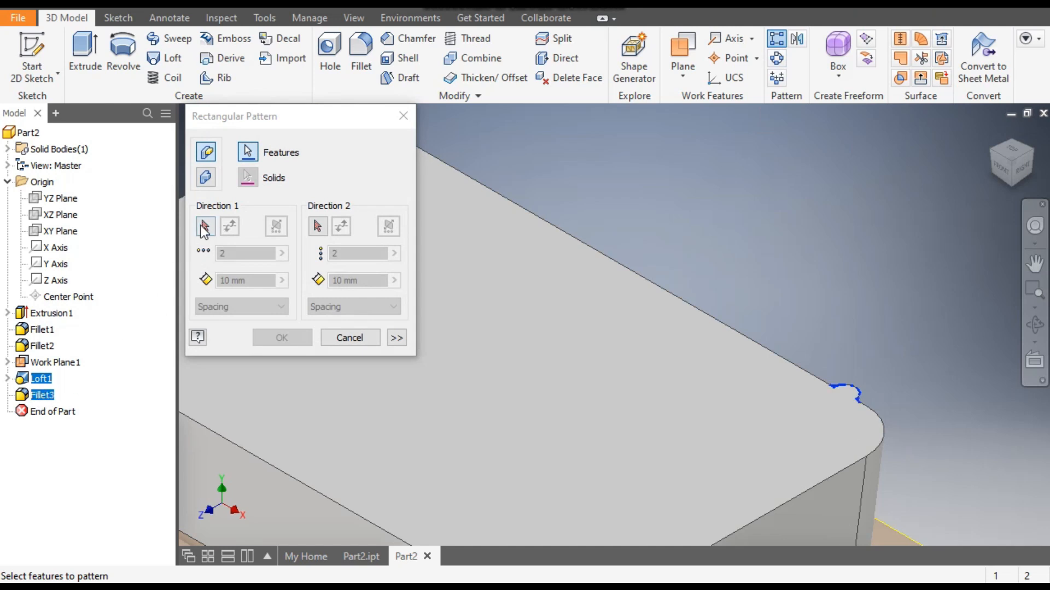
click(204, 227)
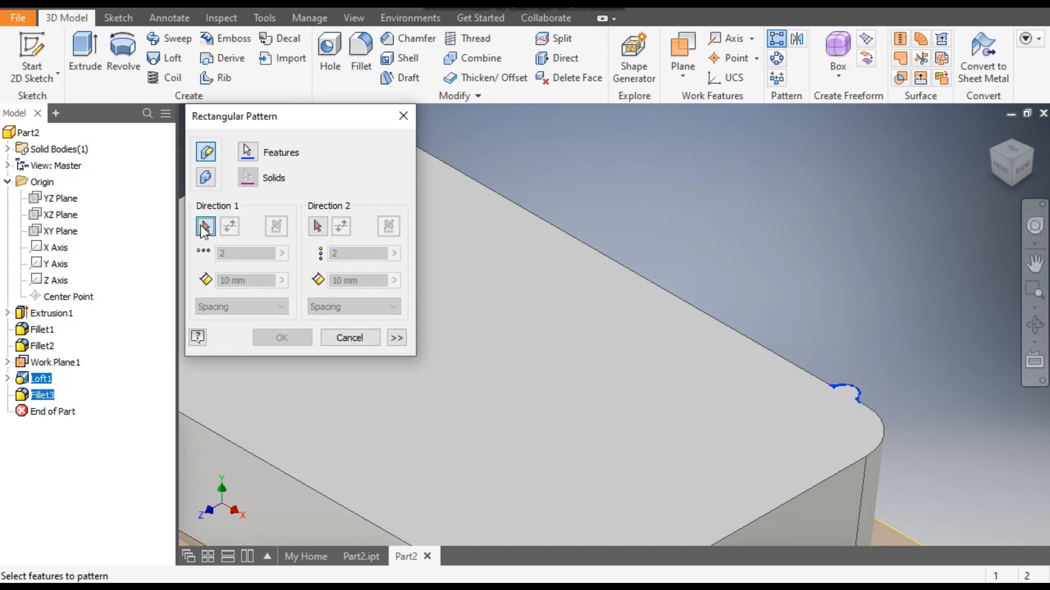
click(726, 324)
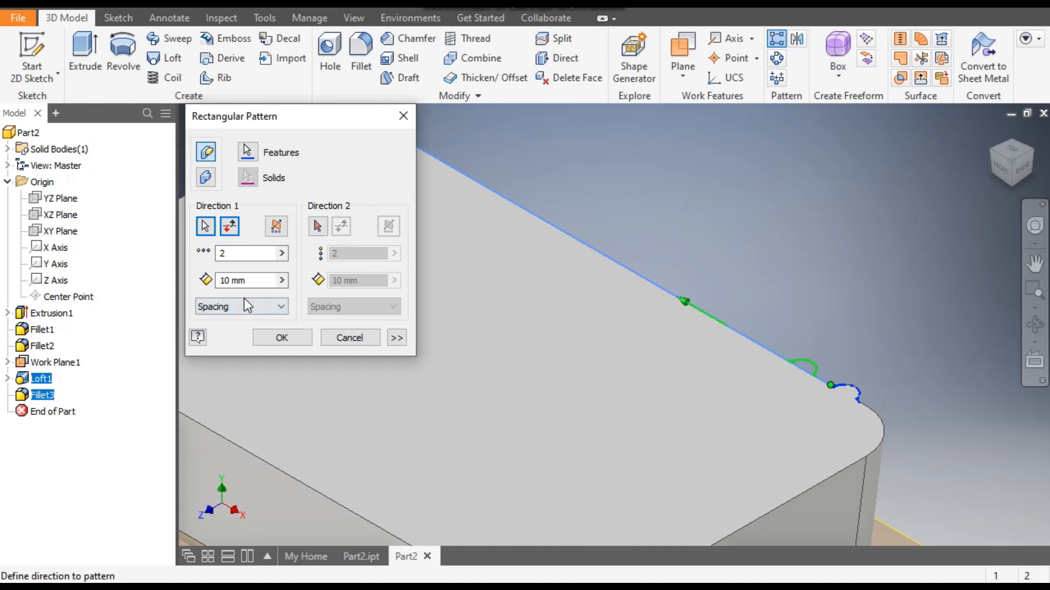
- Set the rib pattern to 6 occurrences with 20 mm spacing and create it
double_click(224, 252)
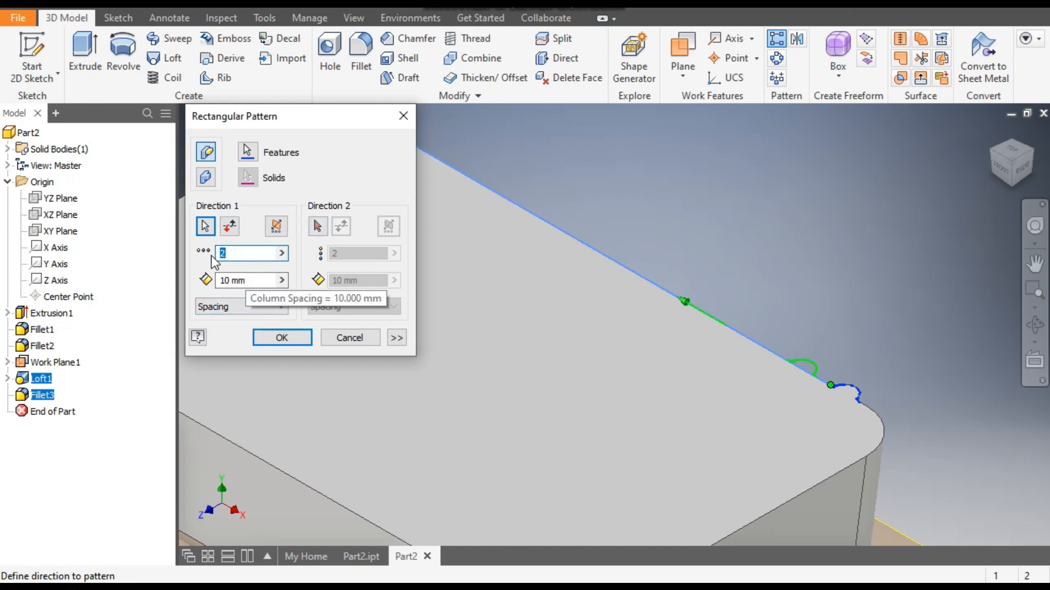
drag(248, 280, 218, 282)
scroll(787, 187, up, 2)
middle_drag(787, 187, 845, 220)
scroll(844, 222, up, 1)
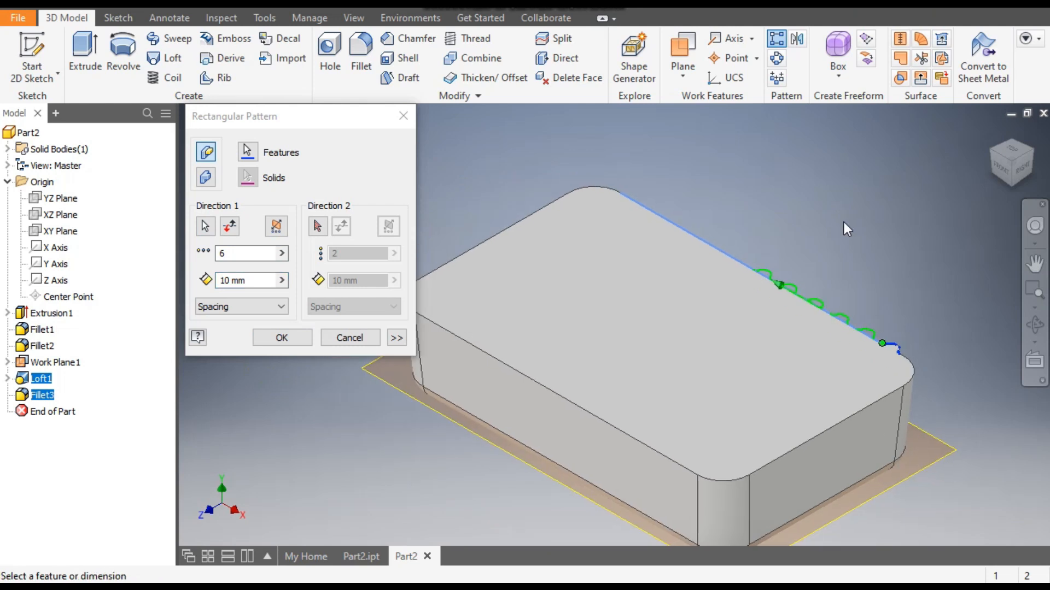
drag(240, 280, 217, 284)
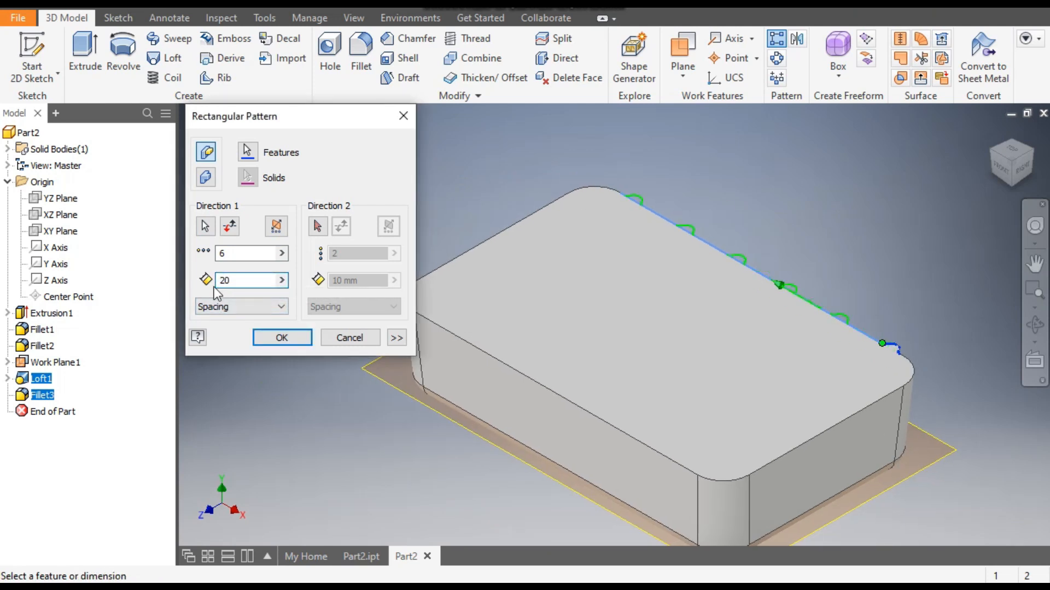
click(281, 338)
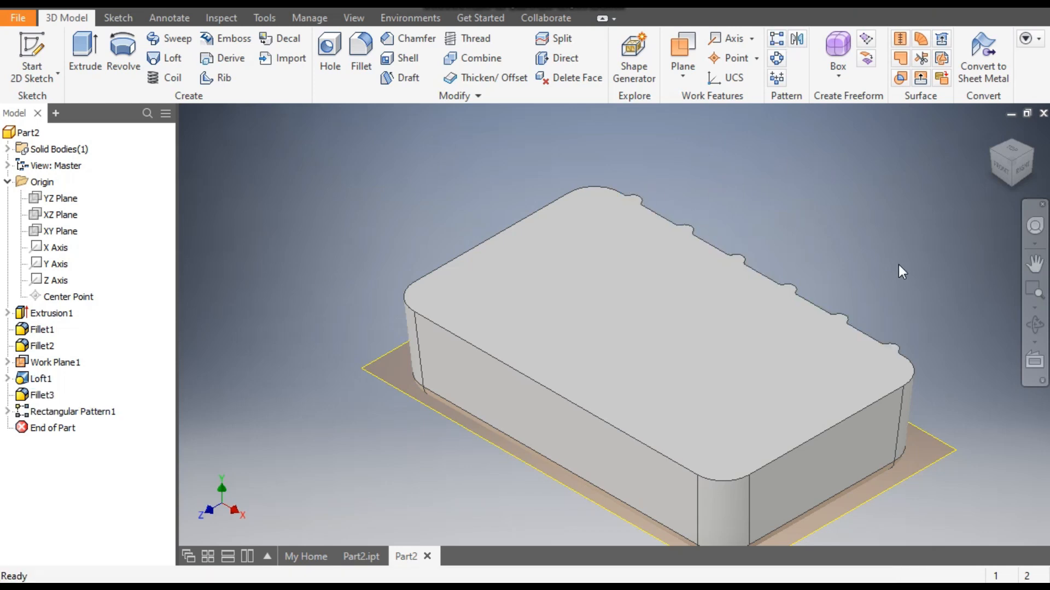
- Mirror Loft1, Fillet3 and Rectangular Pattern1 about the XY Plane onto the opposite long wall
click(1034, 155)
scroll(669, 392, down, 6)
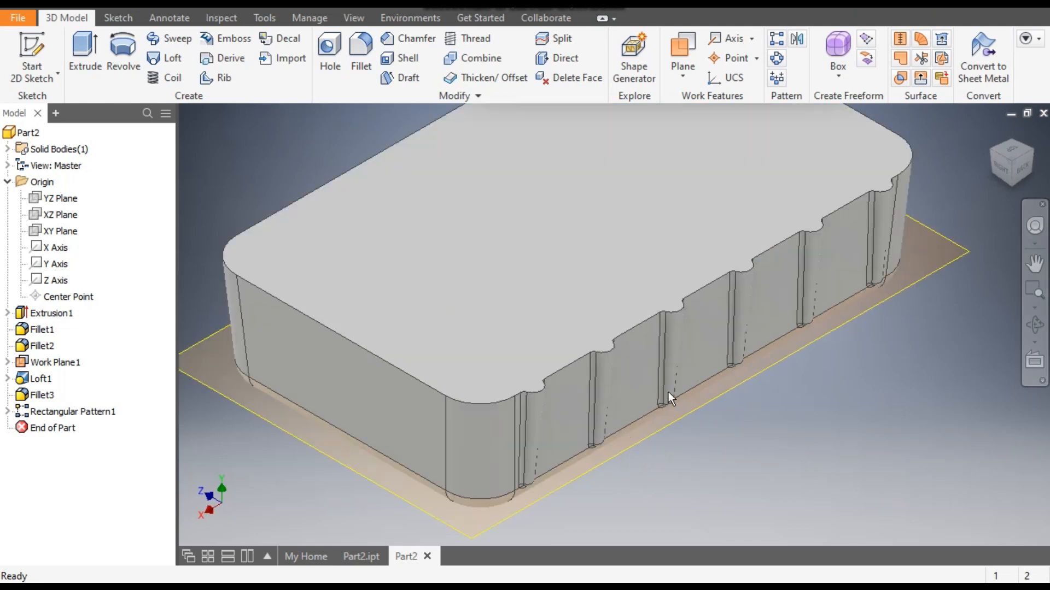
scroll(816, 285, up, 1)
scroll(816, 285, up, 2)
middle_drag(816, 285, 726, 316)
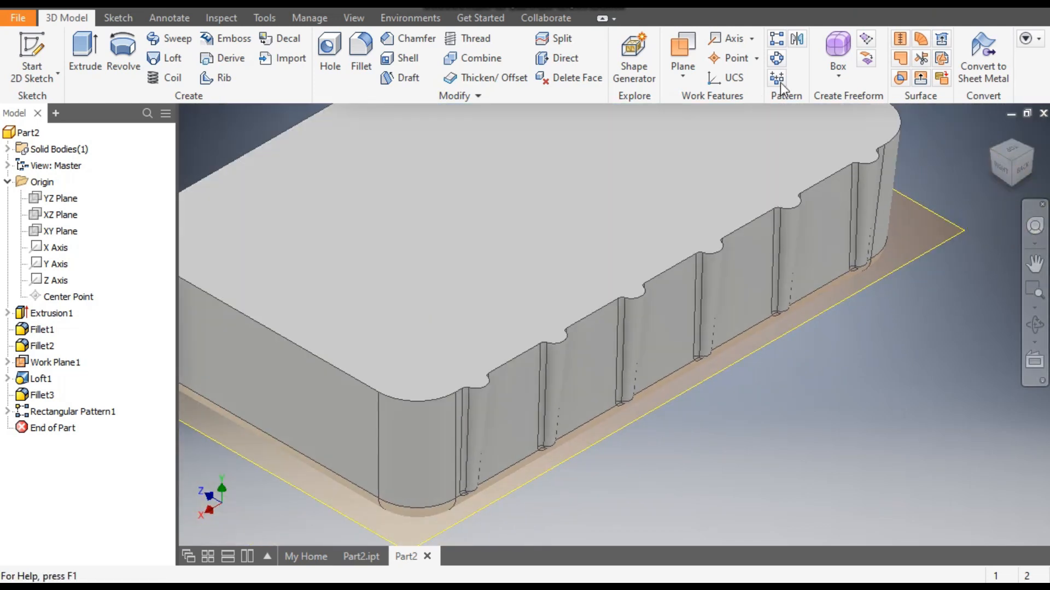
click(797, 41)
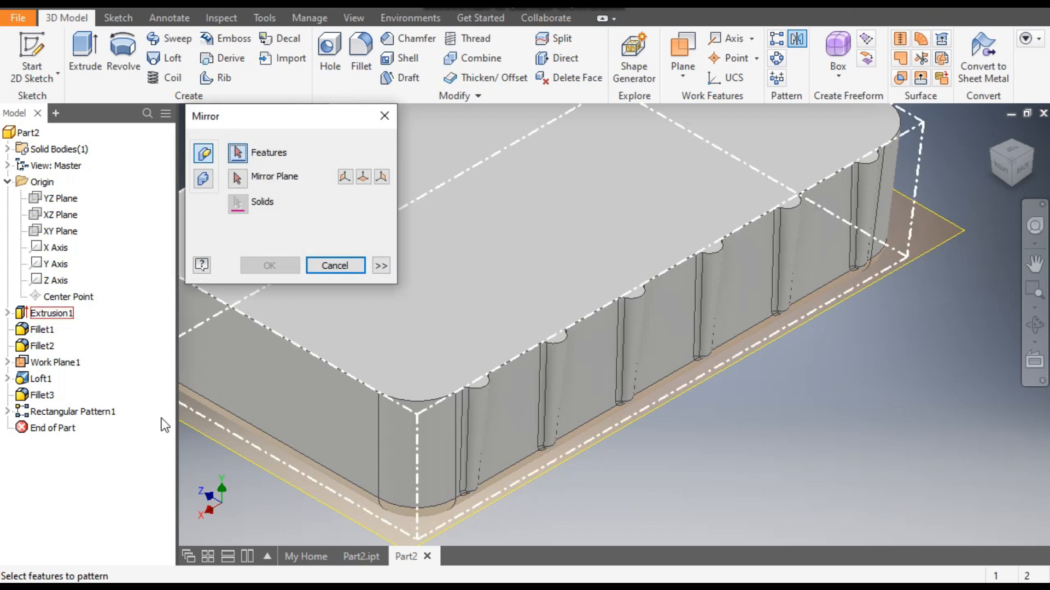
click(42, 380)
click(44, 396)
click(58, 413)
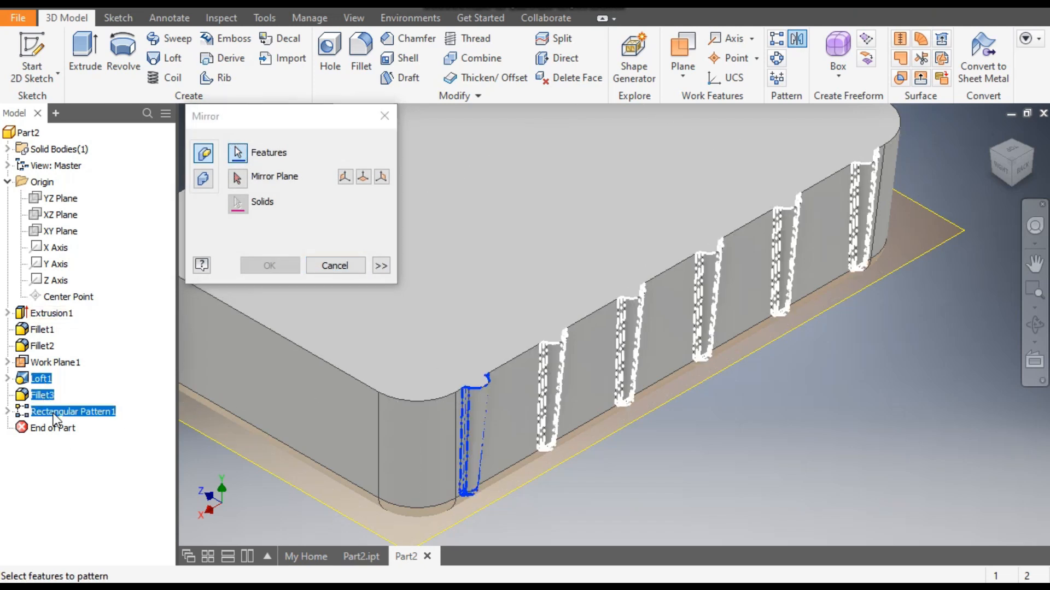
scroll(618, 459, down, 5)
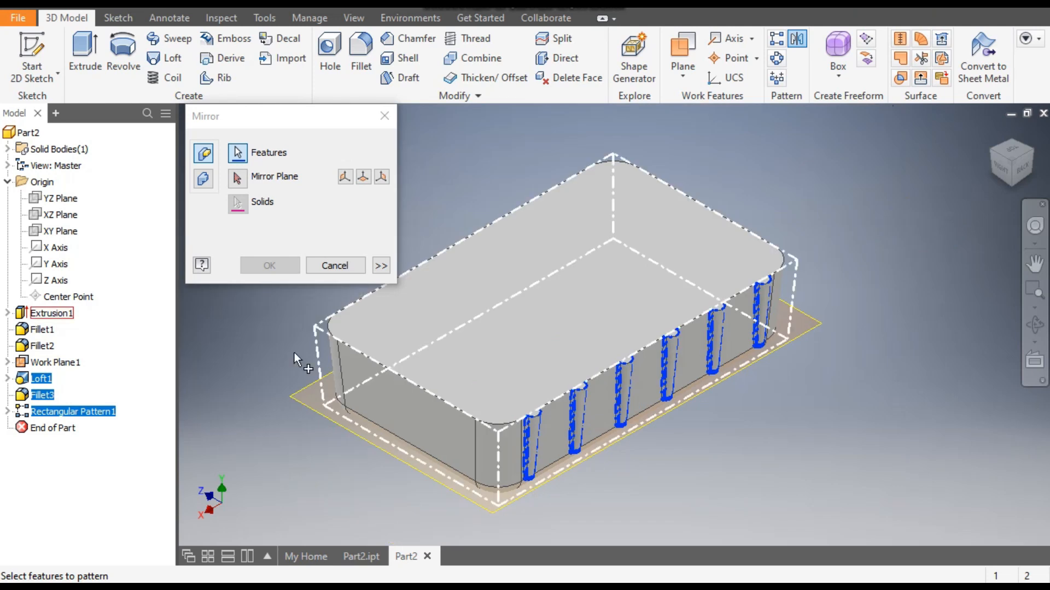
click(237, 179)
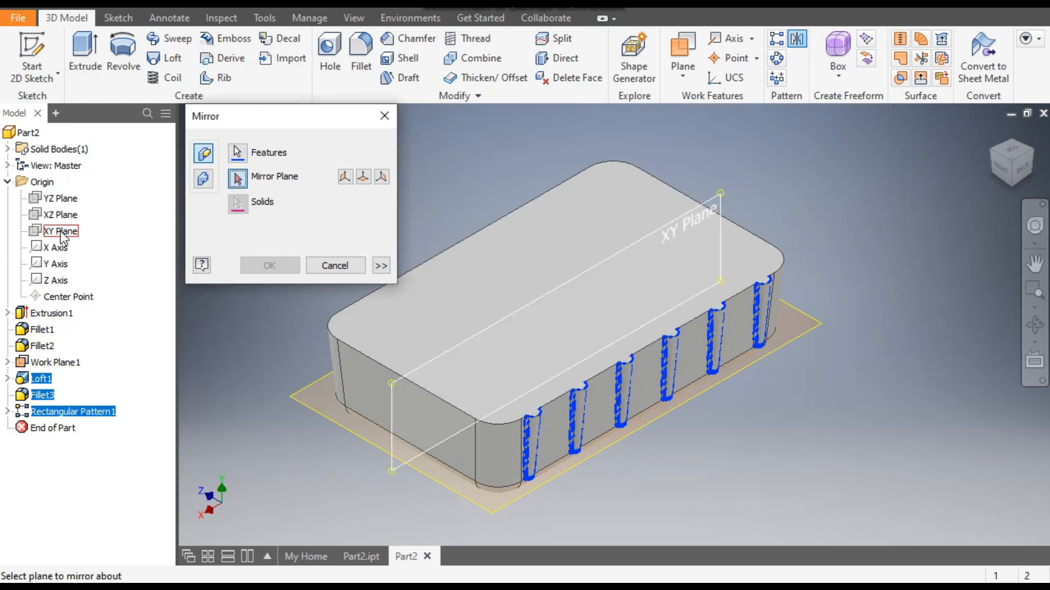
click(60, 233)
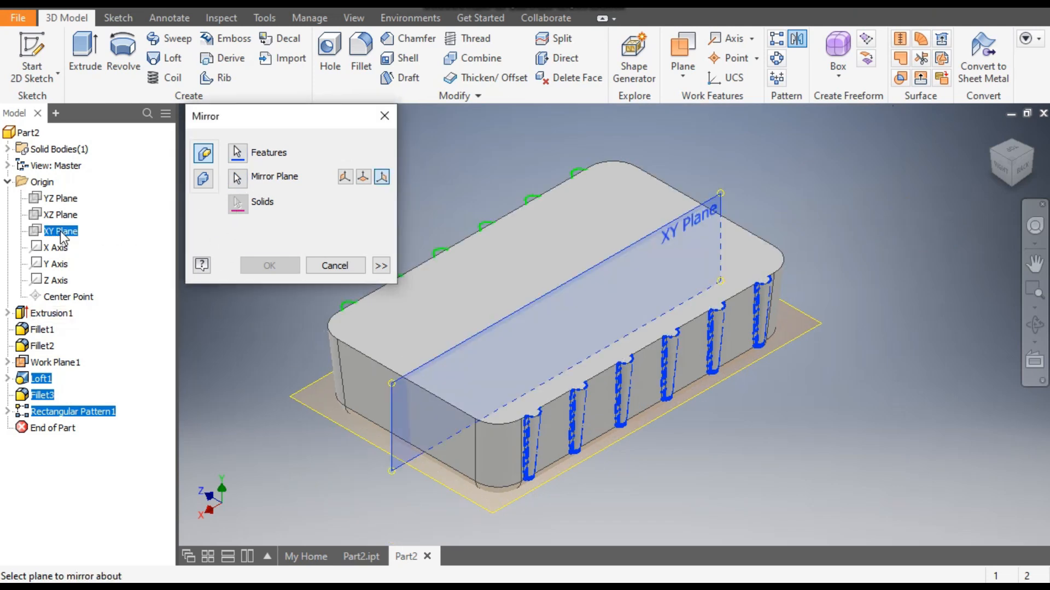
click(989, 149)
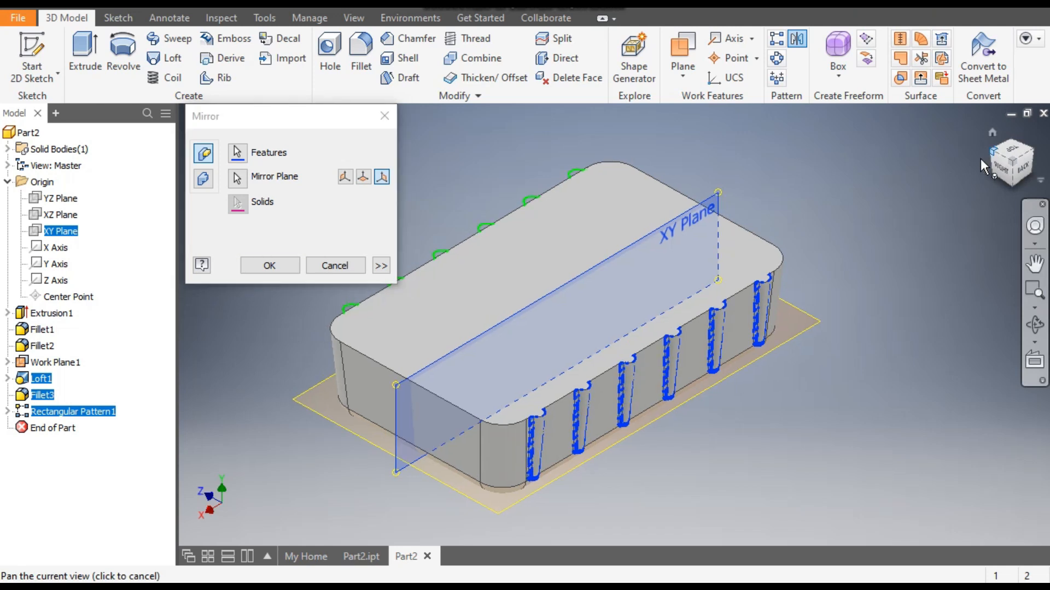
scroll(553, 419, up, 3)
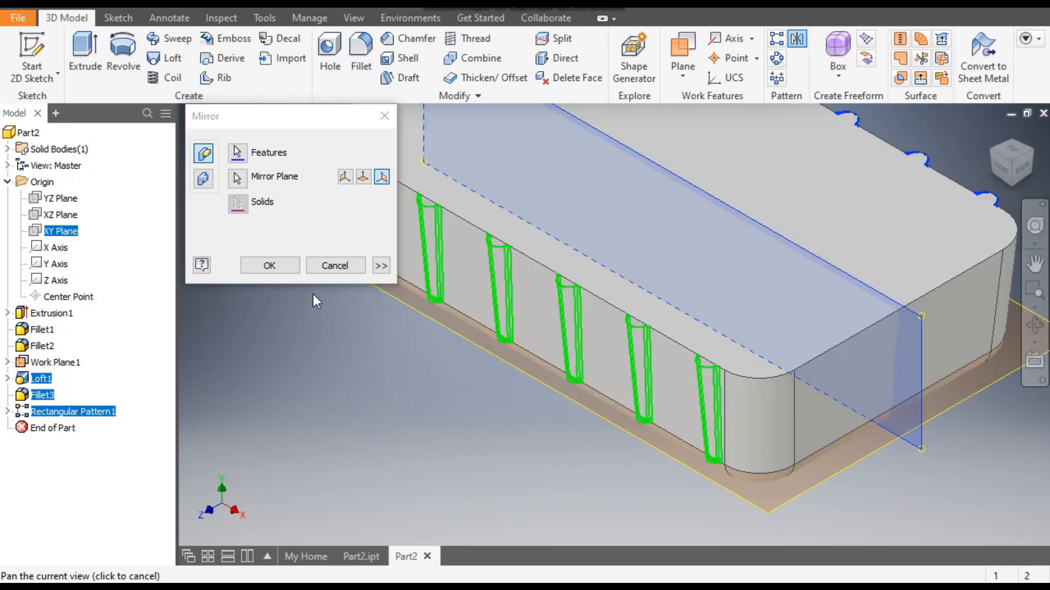
click(270, 265)
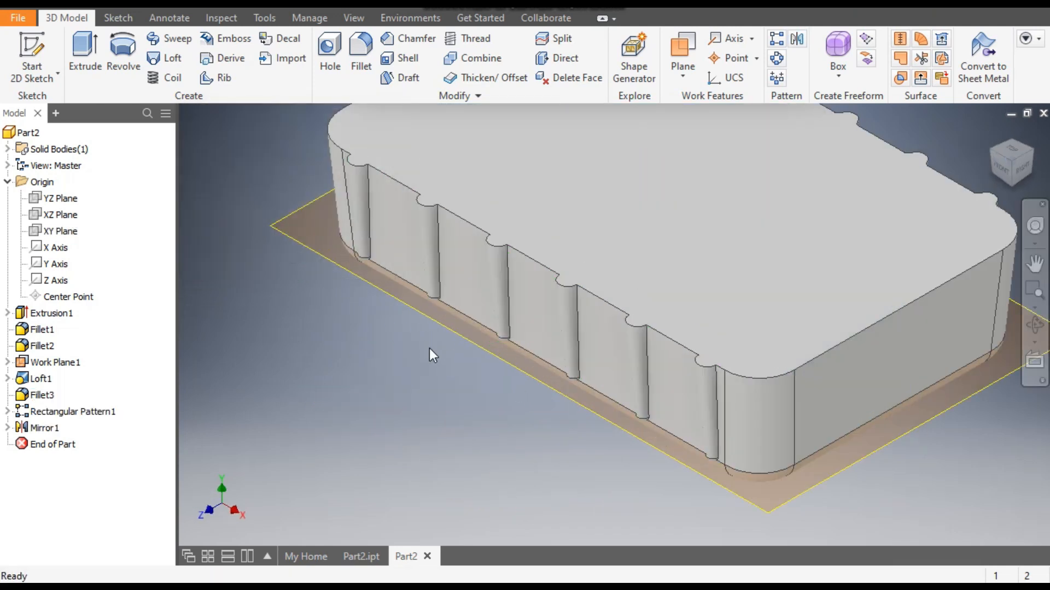
- Edit Mirror1 to mirror the whole solid instead of individual features, keeping the XY Plane as the mirror plane
scroll(684, 435, up, 5)
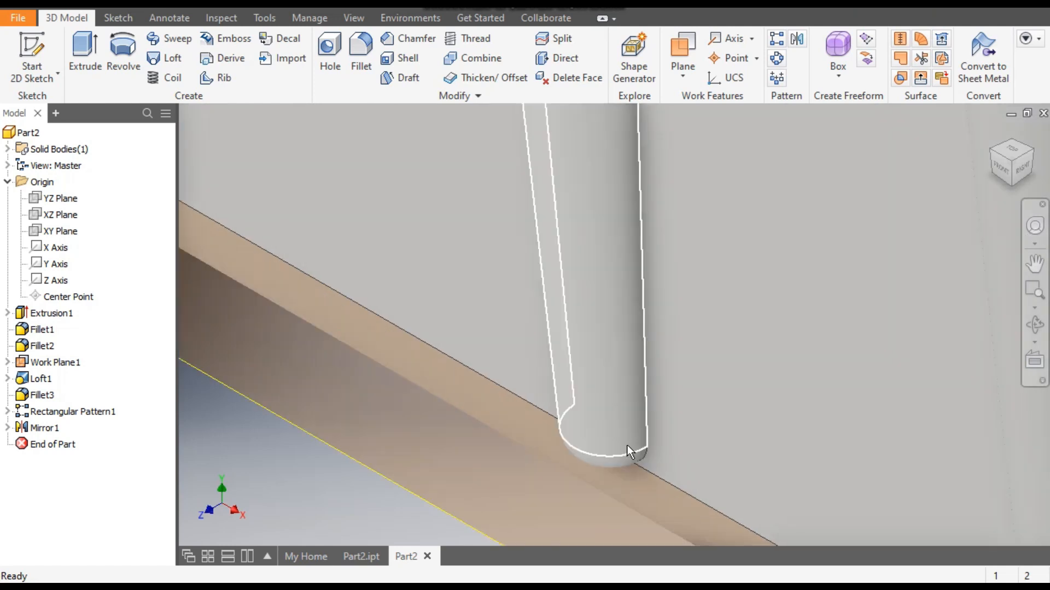
scroll(459, 320, down, 3)
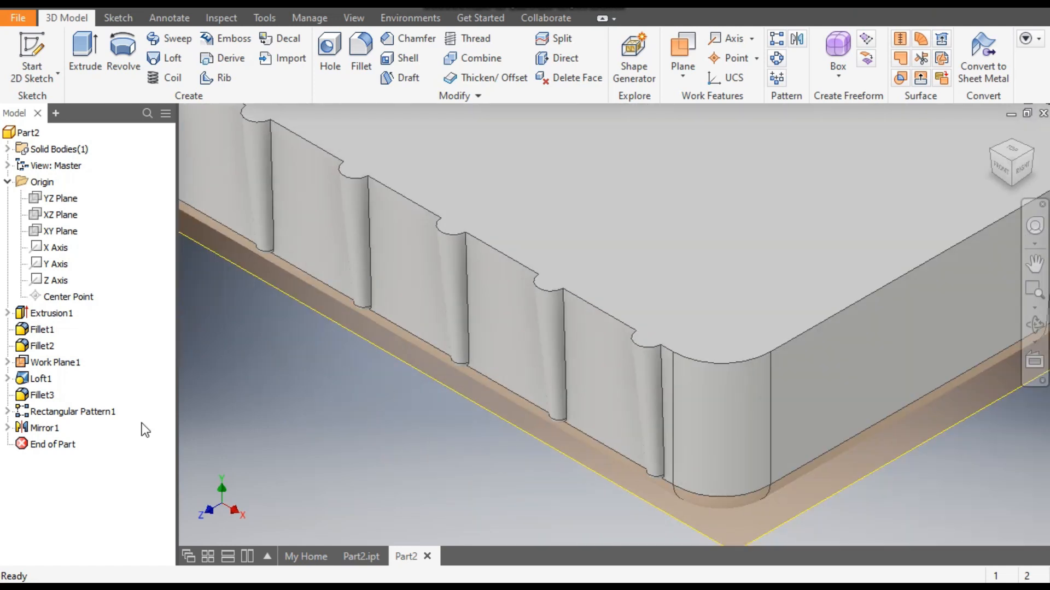
double_click(46, 428)
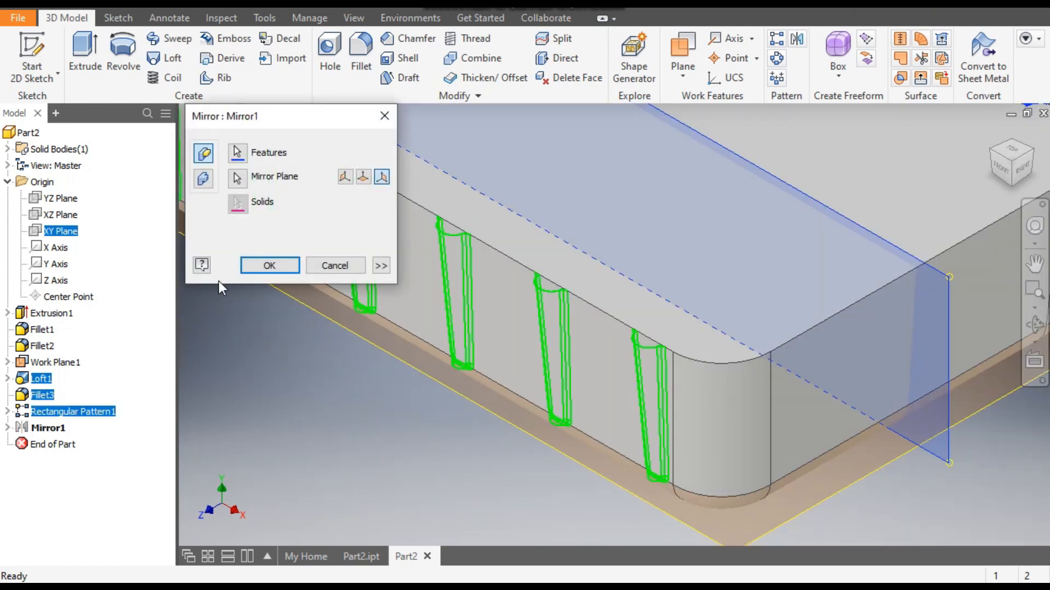
click(204, 178)
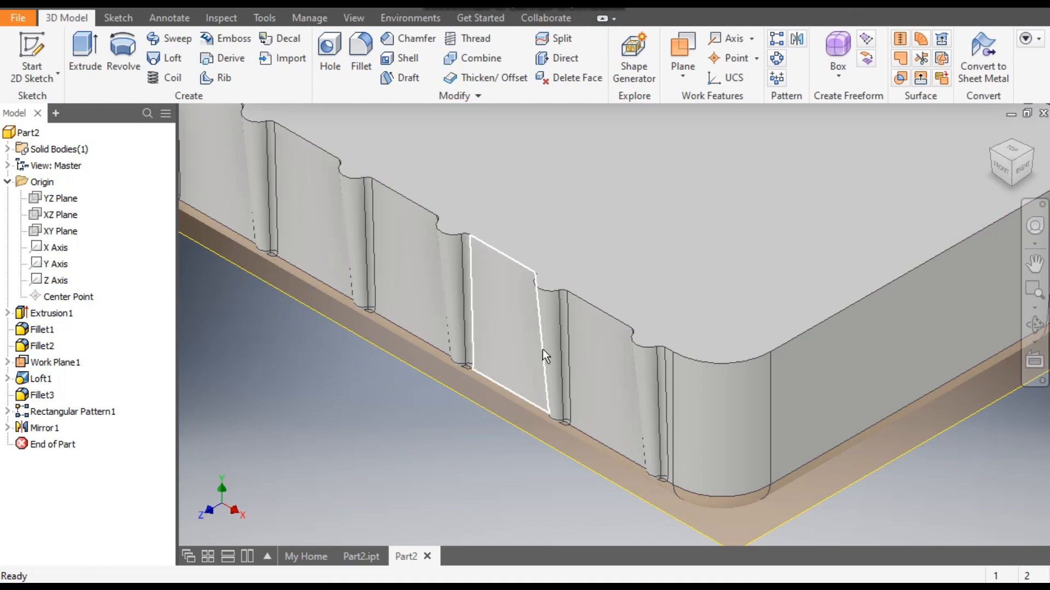
- Start a new 2D sketch on the tray's flat top face
scroll(553, 320, down, 5)
scroll(604, 222, up, 4)
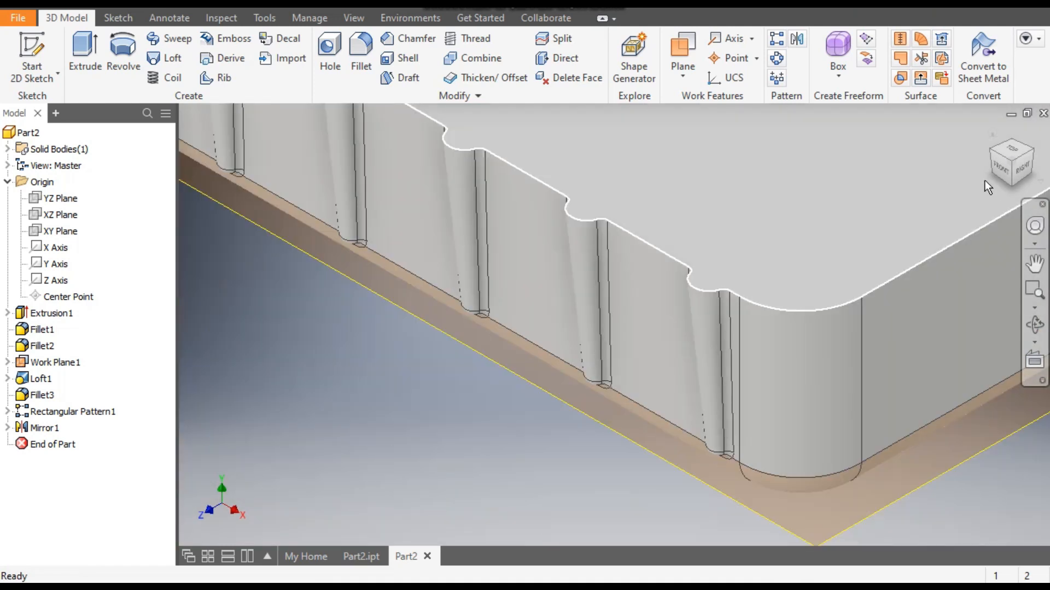
scroll(601, 307, up, 3)
middle_drag(601, 313, 608, 437)
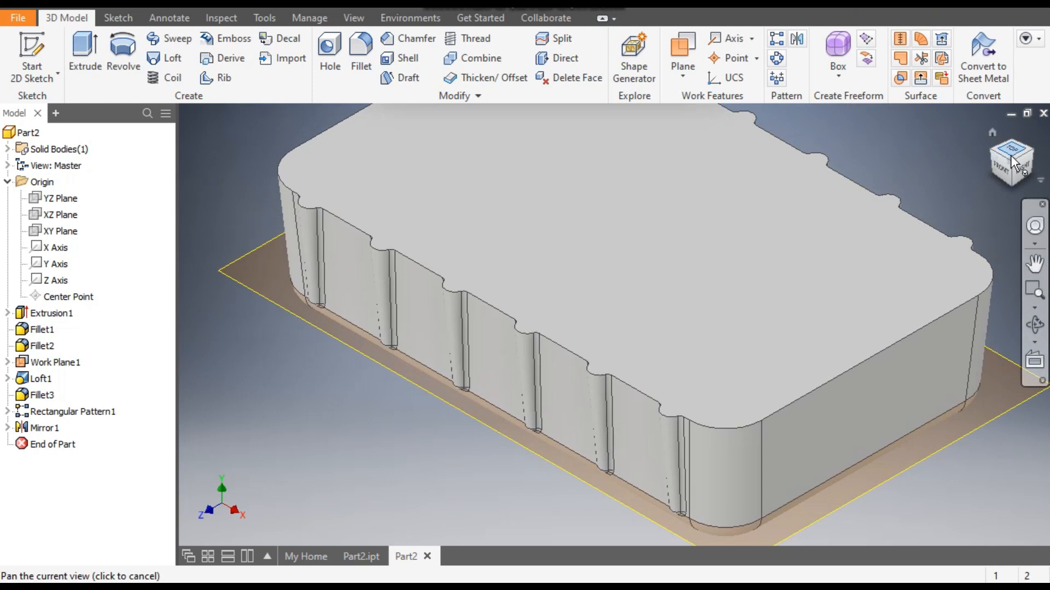
scroll(668, 312, down, 4)
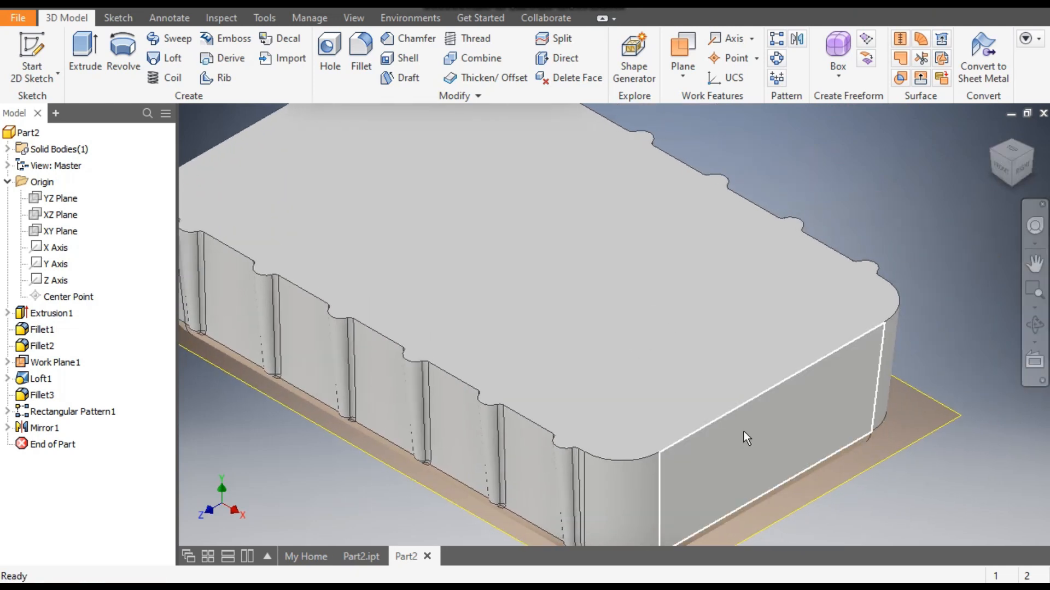
scroll(831, 427, up, 3)
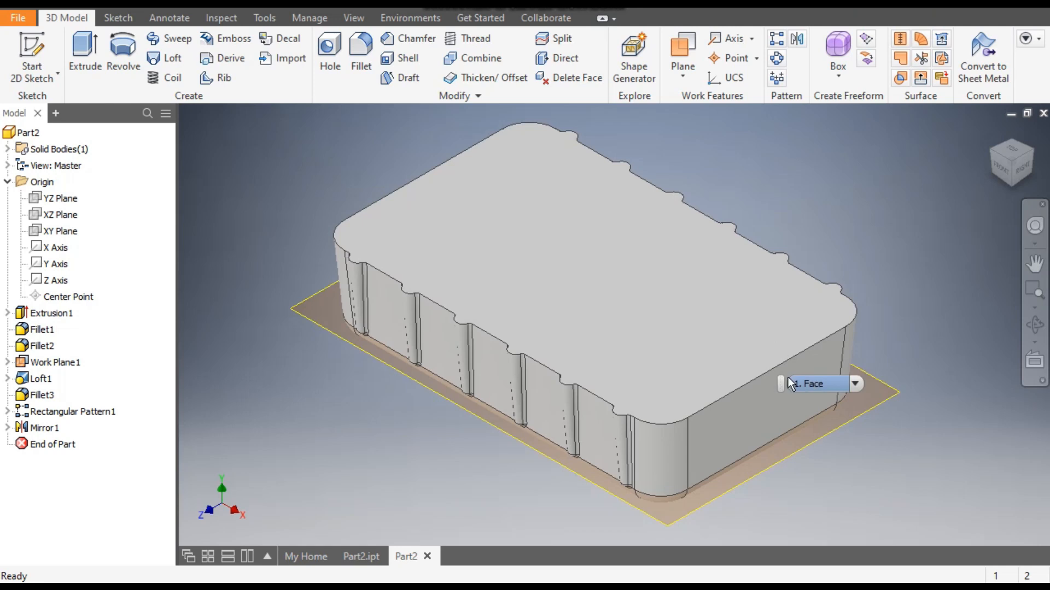
click(722, 308)
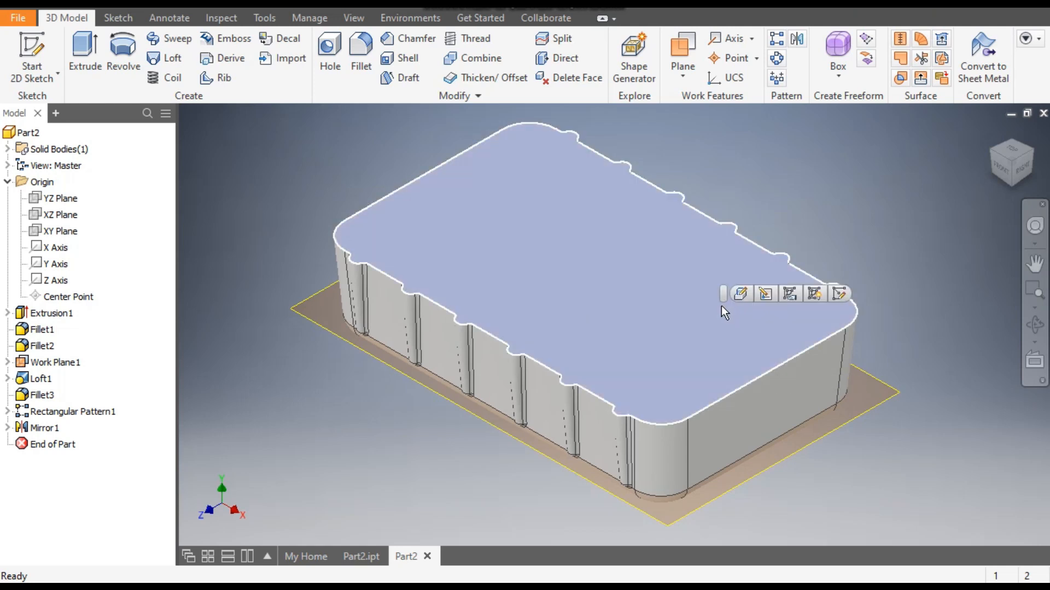
click(839, 294)
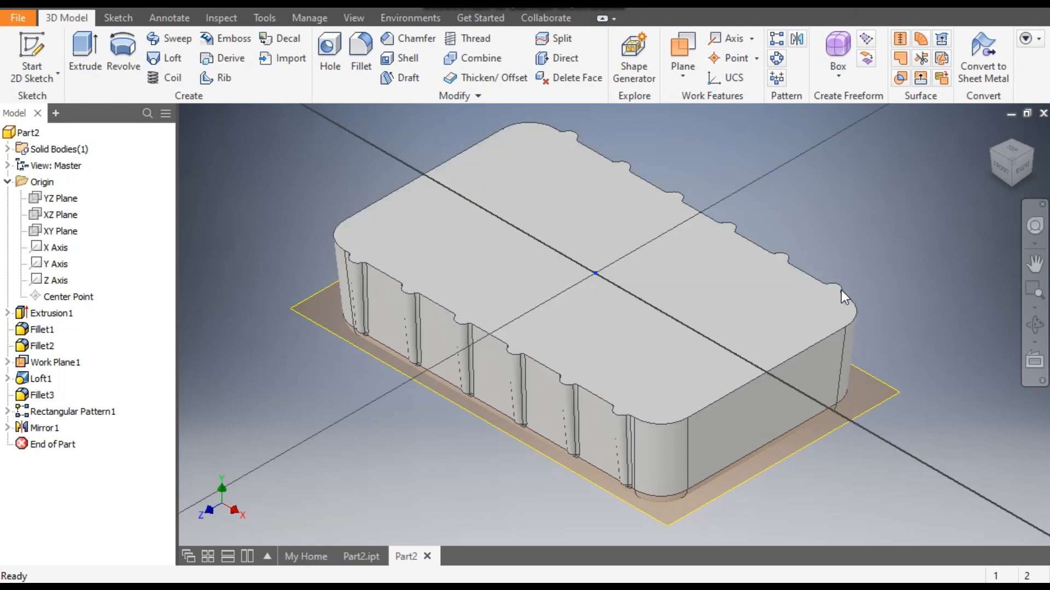
drag(903, 284, 752, 299)
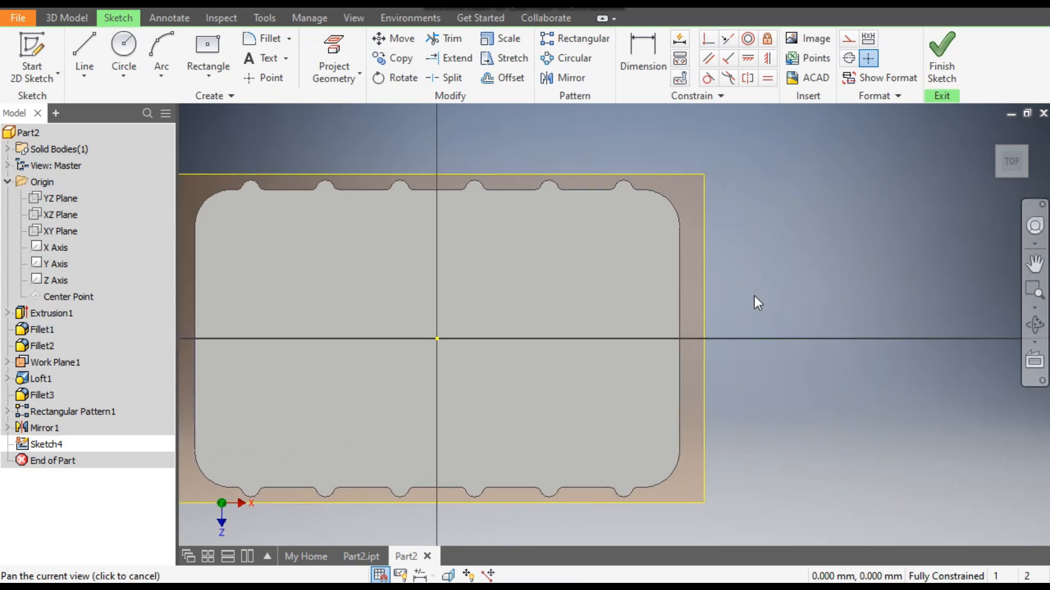
- Sketch a 5 mm diameter circle centred on the top face's short edge, near the rounded corner
click(125, 47)
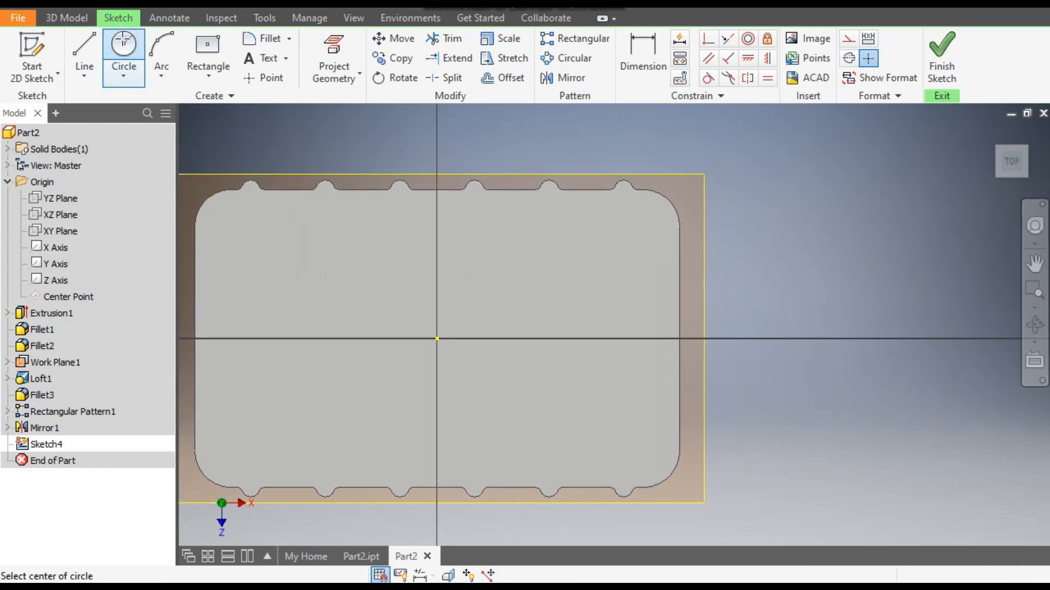
scroll(690, 237, down, 3)
click(673, 265)
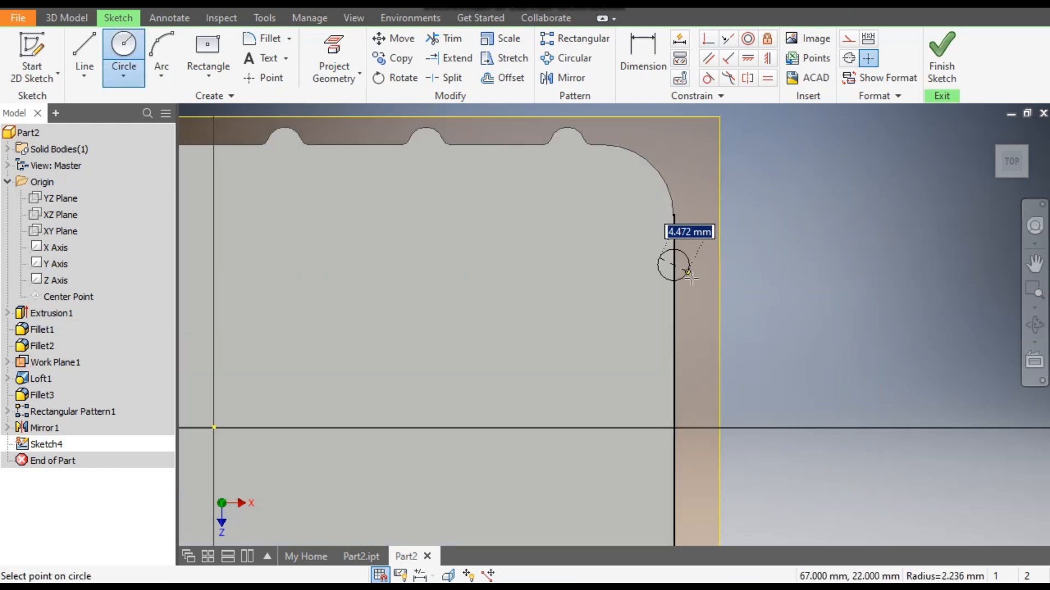
text(5)
key(Tab)
click(694, 278)
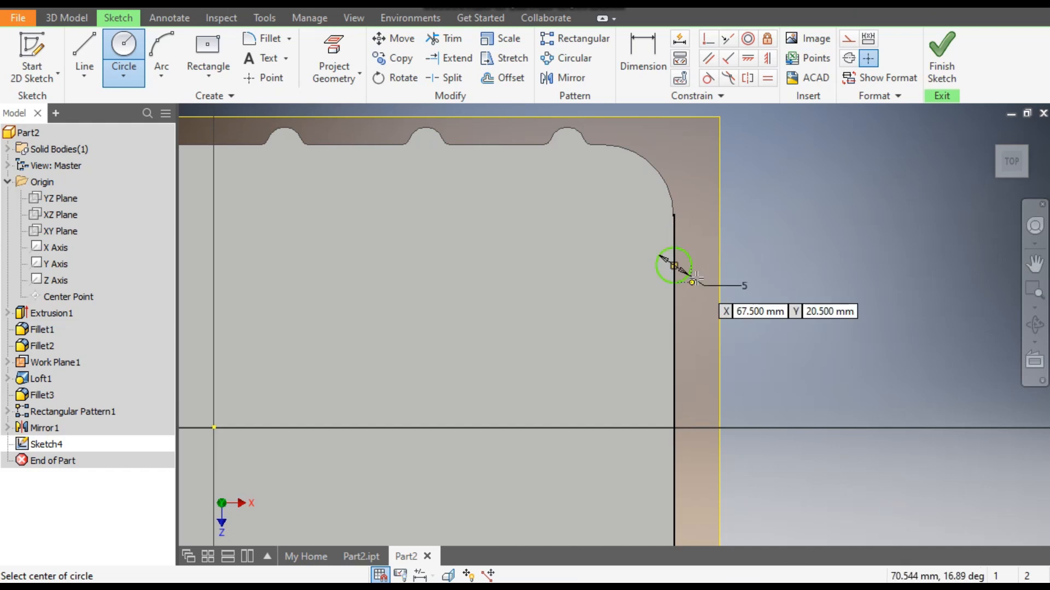
- Dimension the circle's centre 15 mm from the adjacent long edge of the top face
click(646, 55)
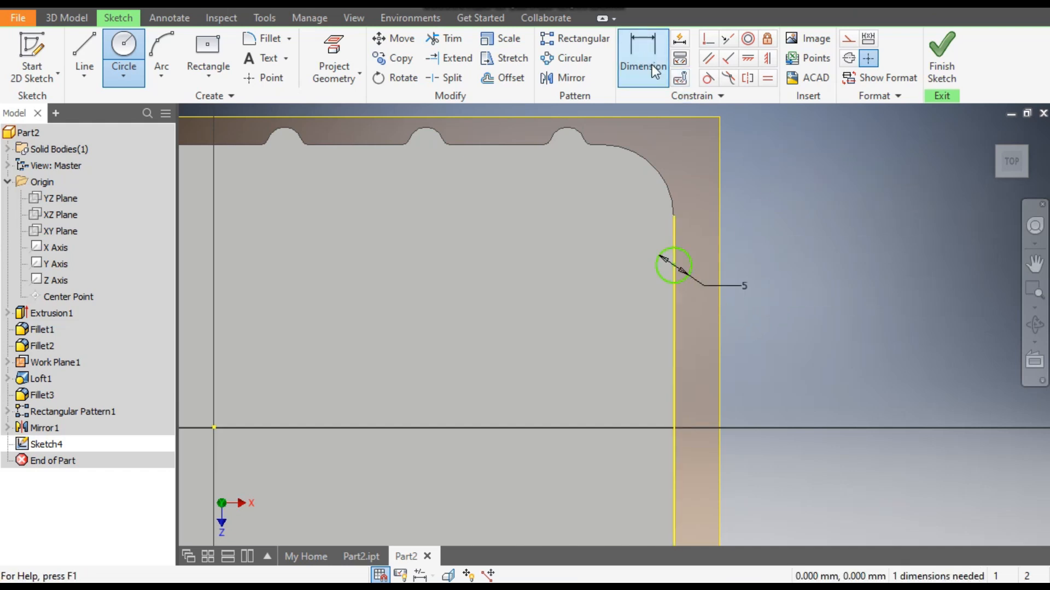
click(521, 145)
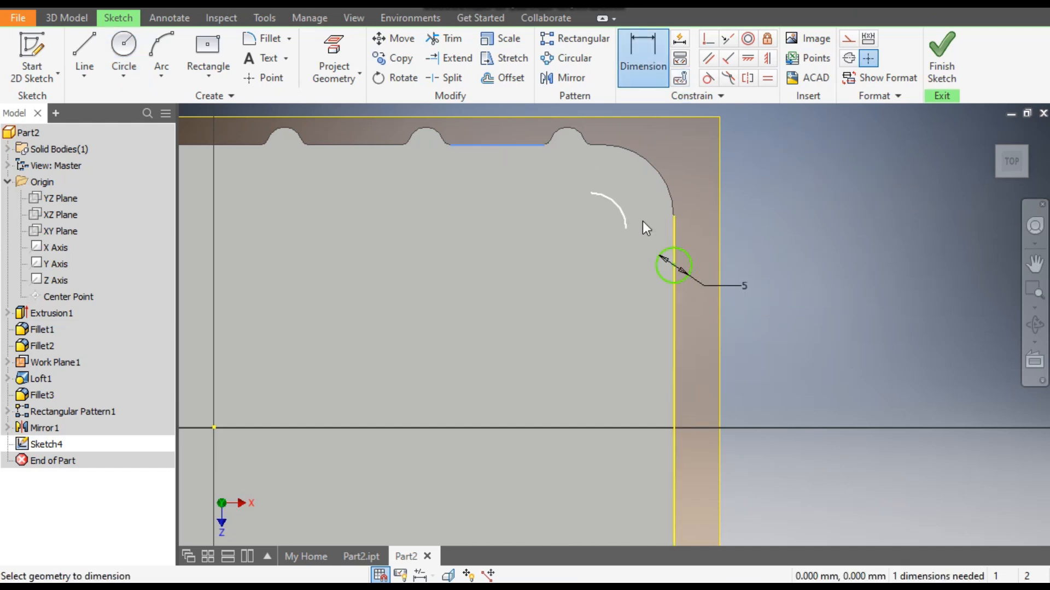
click(674, 266)
click(775, 208)
text(15)
key(Return)
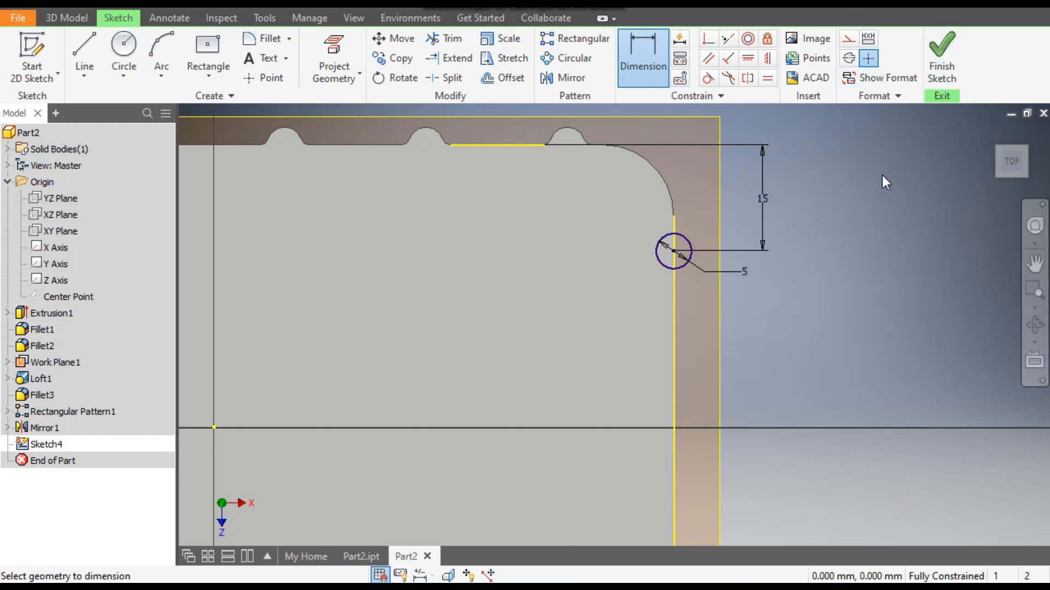
key(Escape)
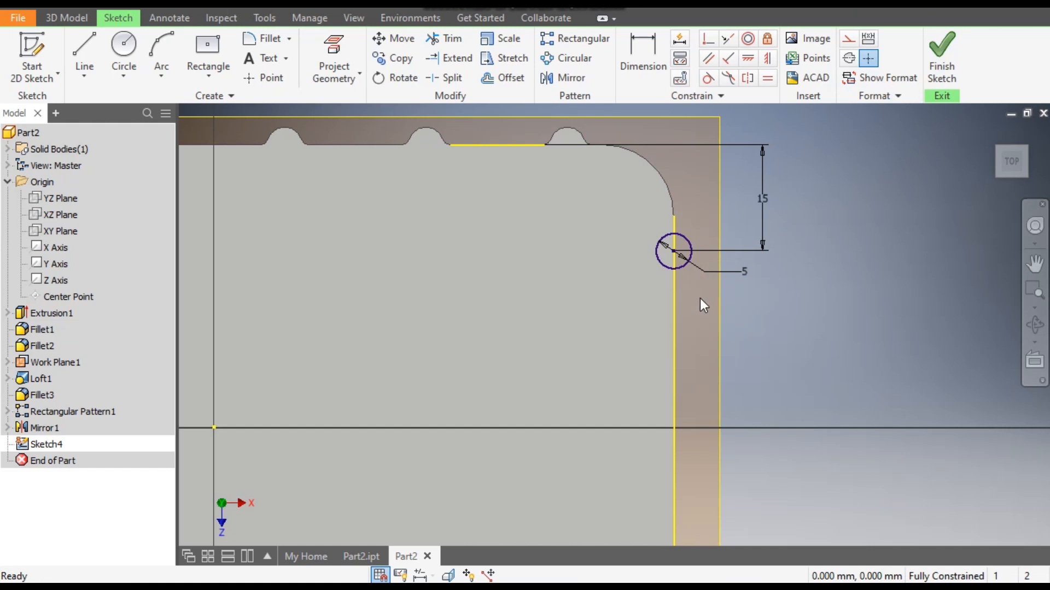
- Convert the projected short and long edges to construction lines and finish the sketch
click(676, 300)
click(850, 40)
click(497, 146)
click(849, 41)
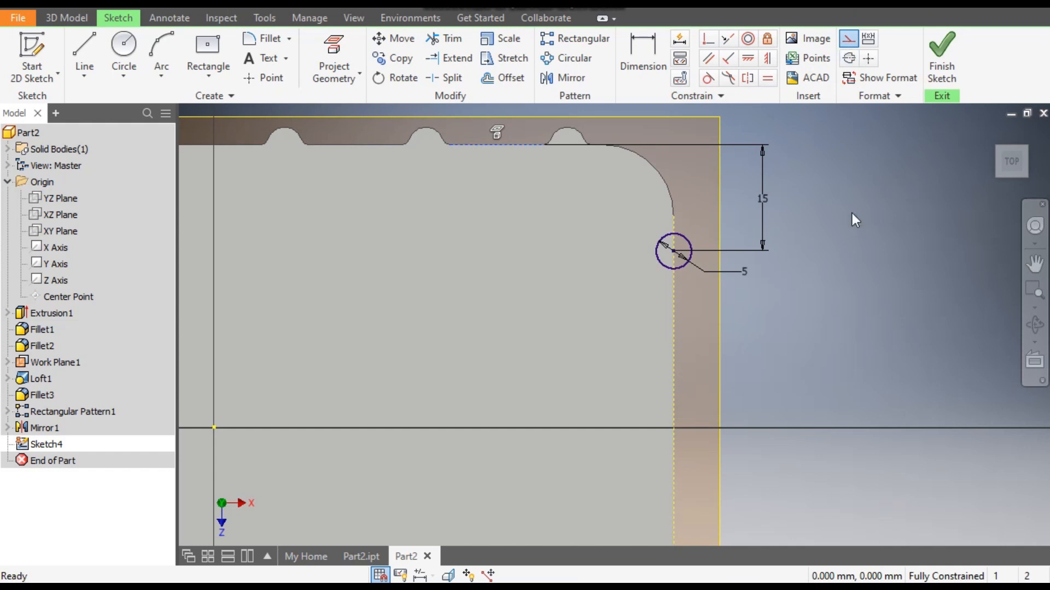
click(864, 228)
click(940, 51)
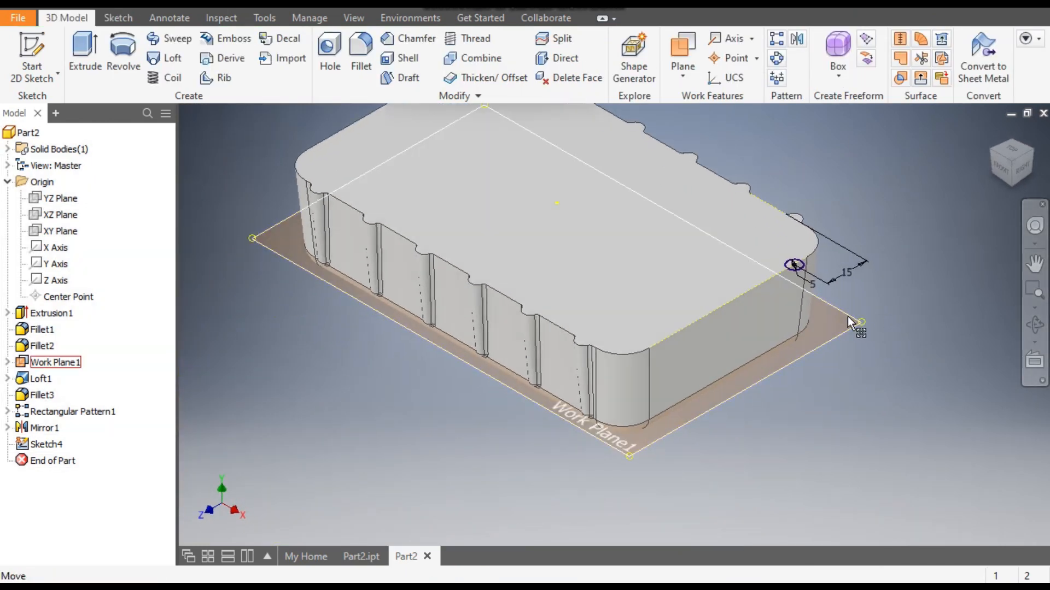
- Start a new sketch on Work Plane1 and set the visual style to Wireframe
click(847, 316)
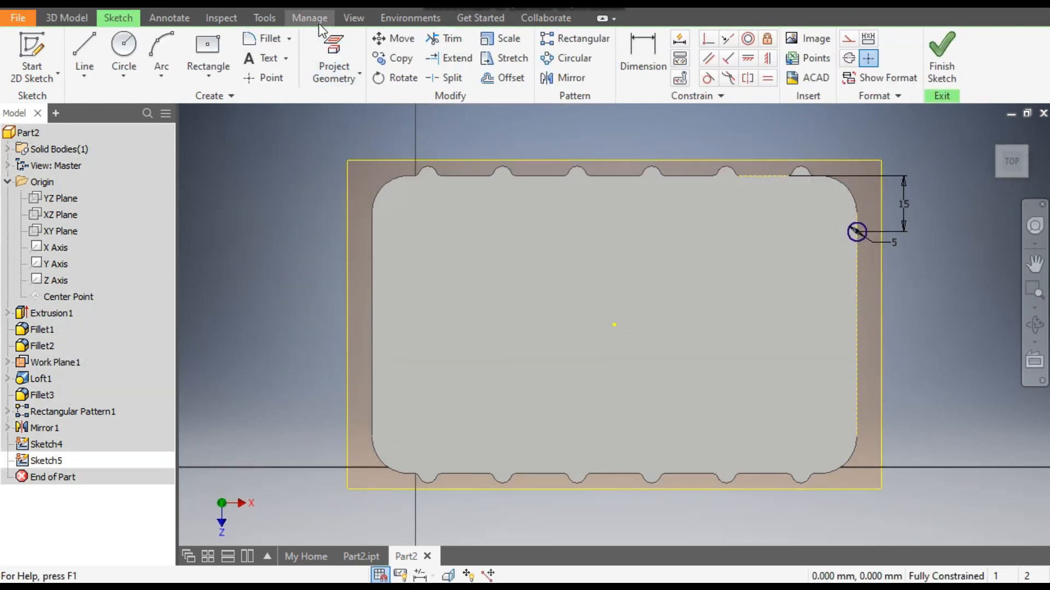
click(354, 20)
click(191, 74)
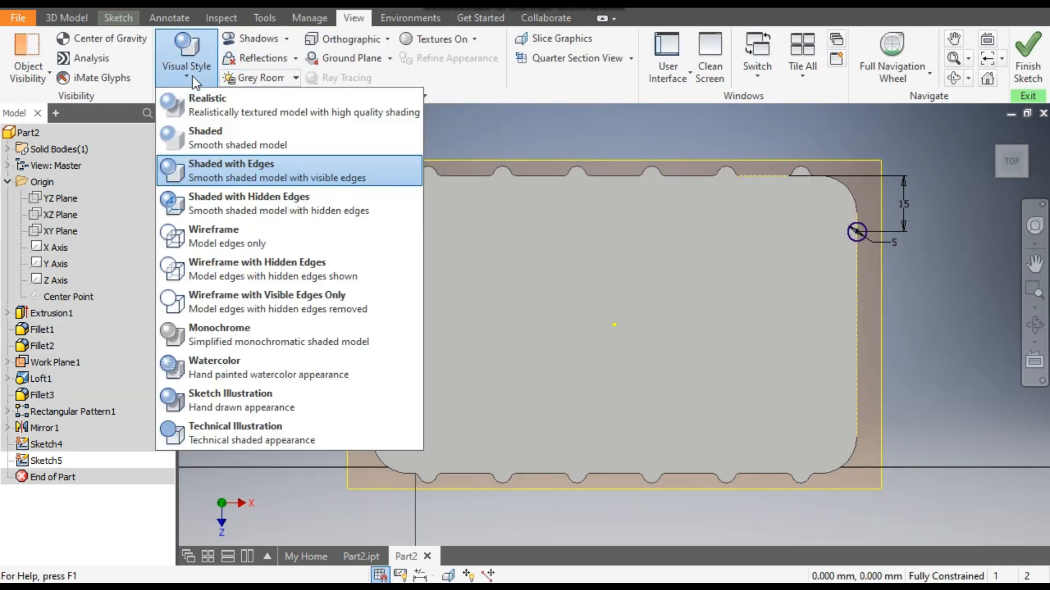
click(204, 241)
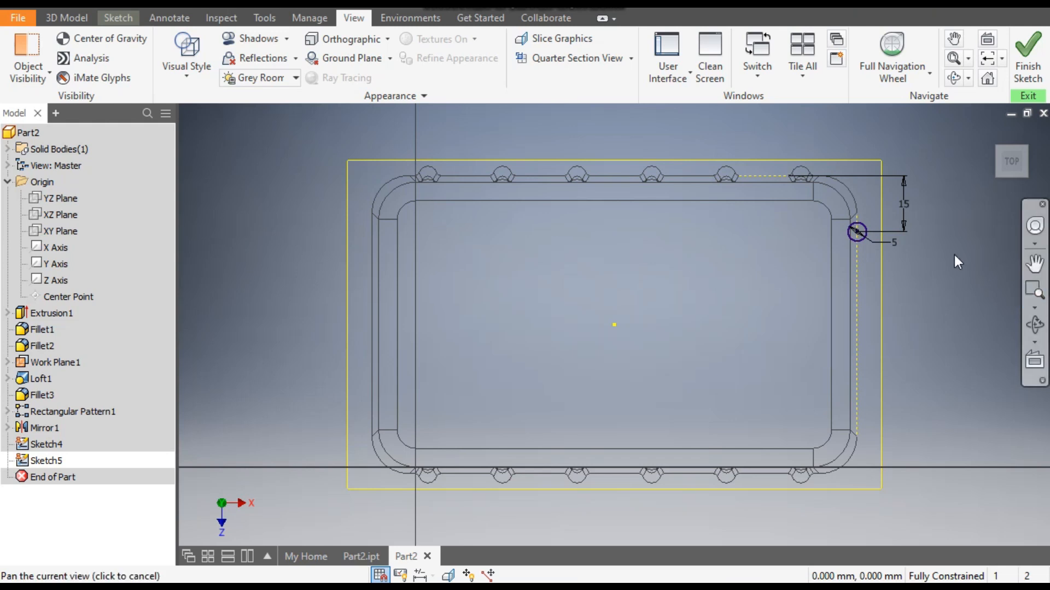
- Sketch a 3 mm diameter circle centred on the short wall's lower edge line, just inside the top edge and below the 5 mm circle
scroll(918, 266, up, 1)
scroll(864, 231, down, 2)
scroll(863, 232, up, 8)
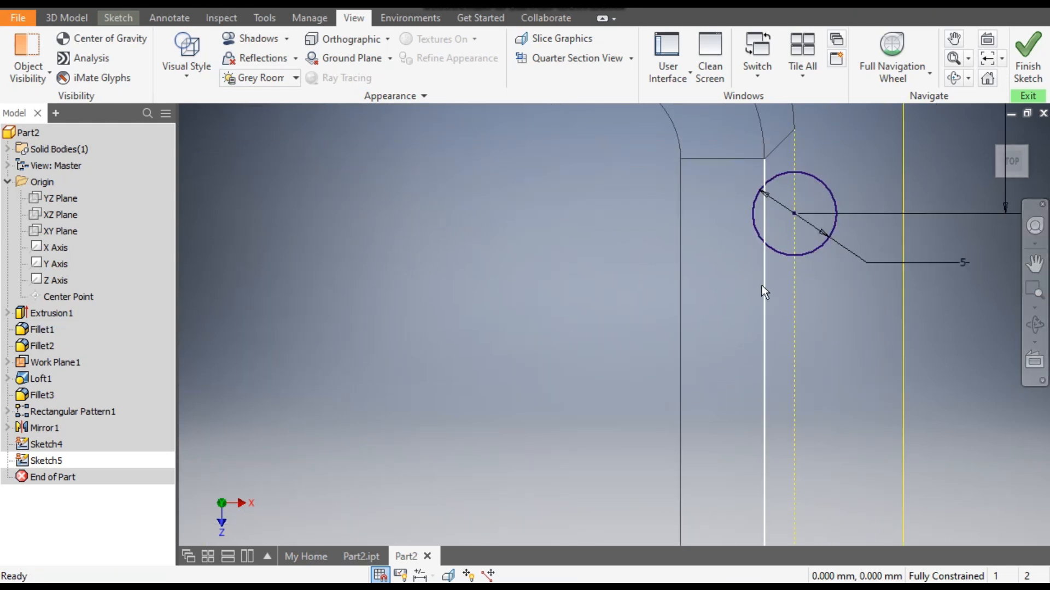
scroll(762, 286, down, 4)
click(114, 19)
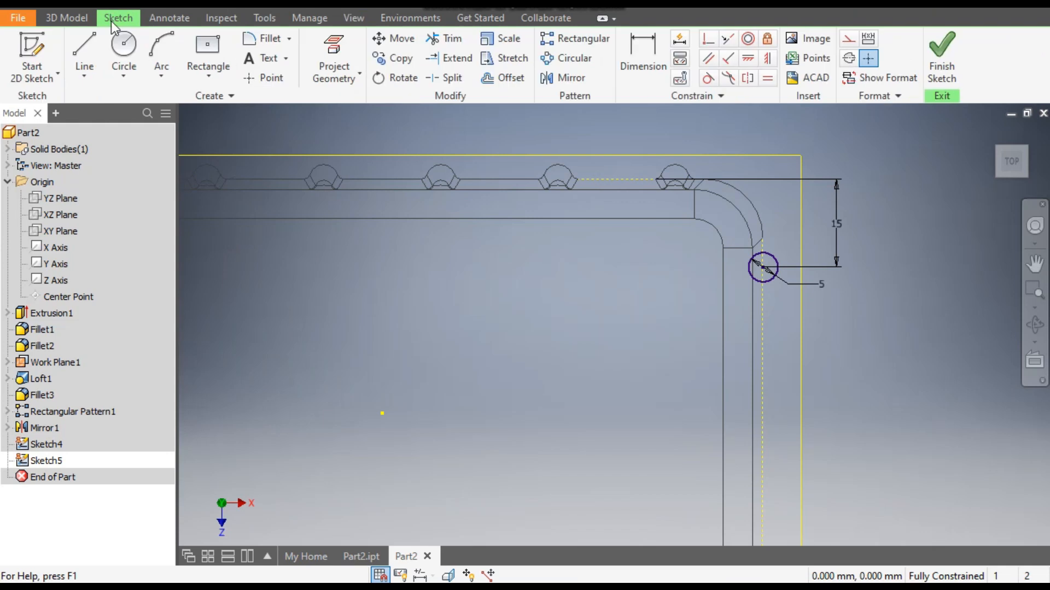
click(118, 54)
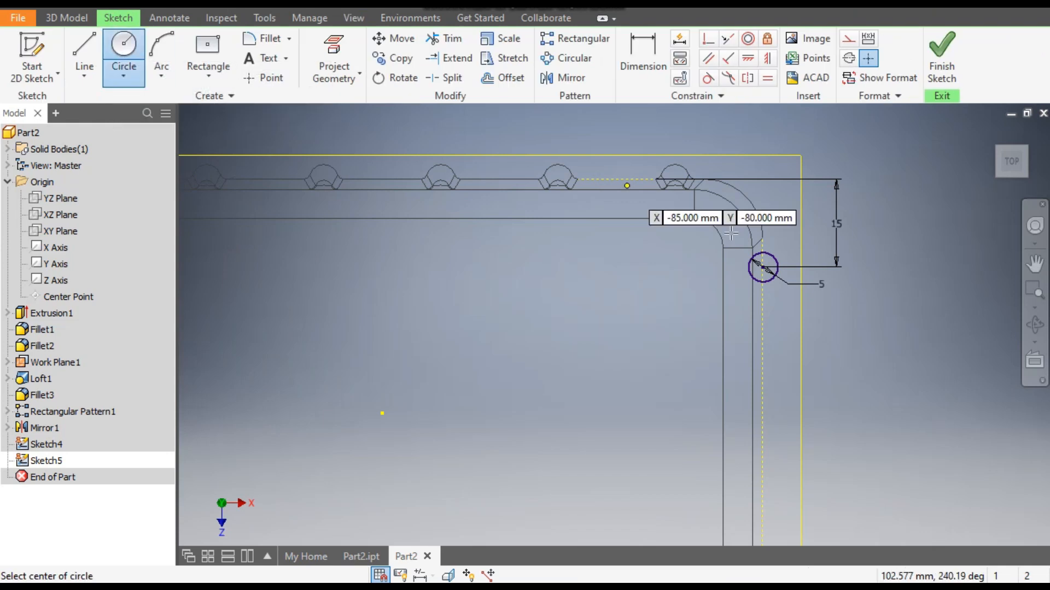
click(753, 338)
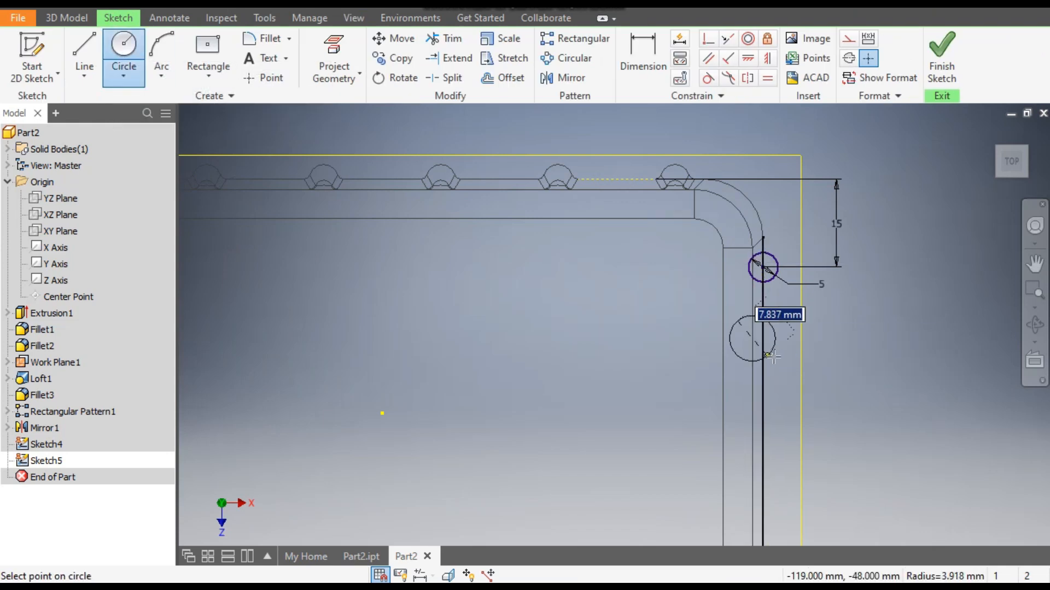
scroll(776, 355, up, 3)
text(3)
key(Tab)
key(Return)
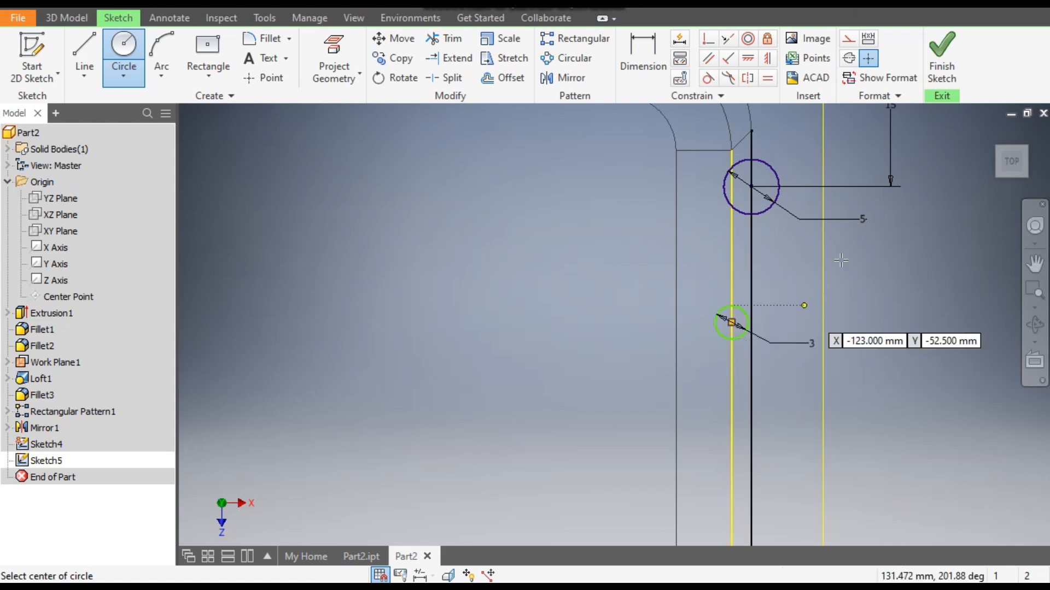
- Dimension the 3 mm circle's centre 15 mm from the top face's long edge, aligning it with the 5 mm circle
click(651, 77)
scroll(655, 219, down, 2)
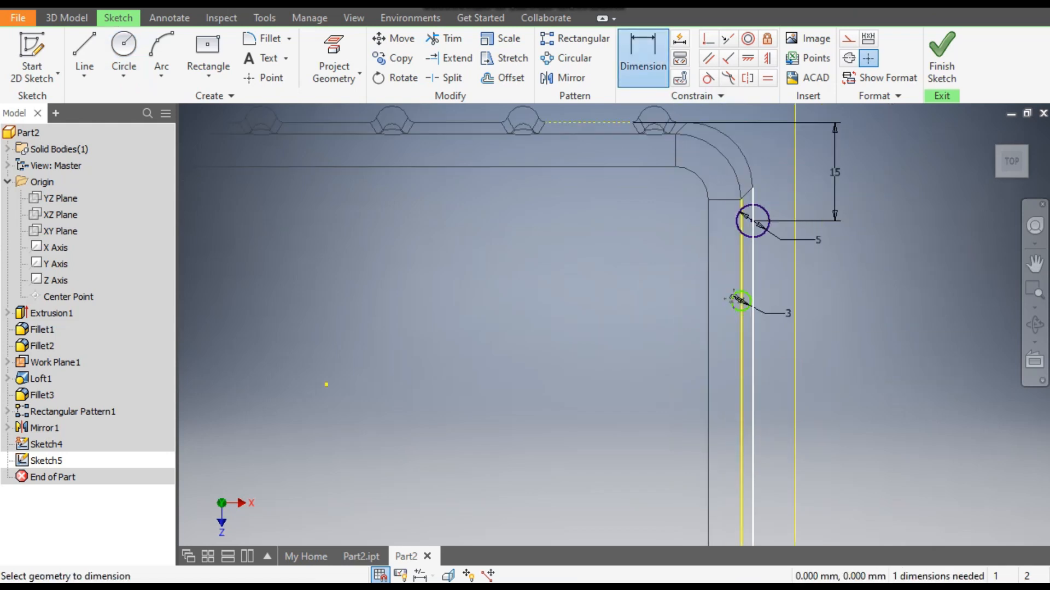
click(559, 173)
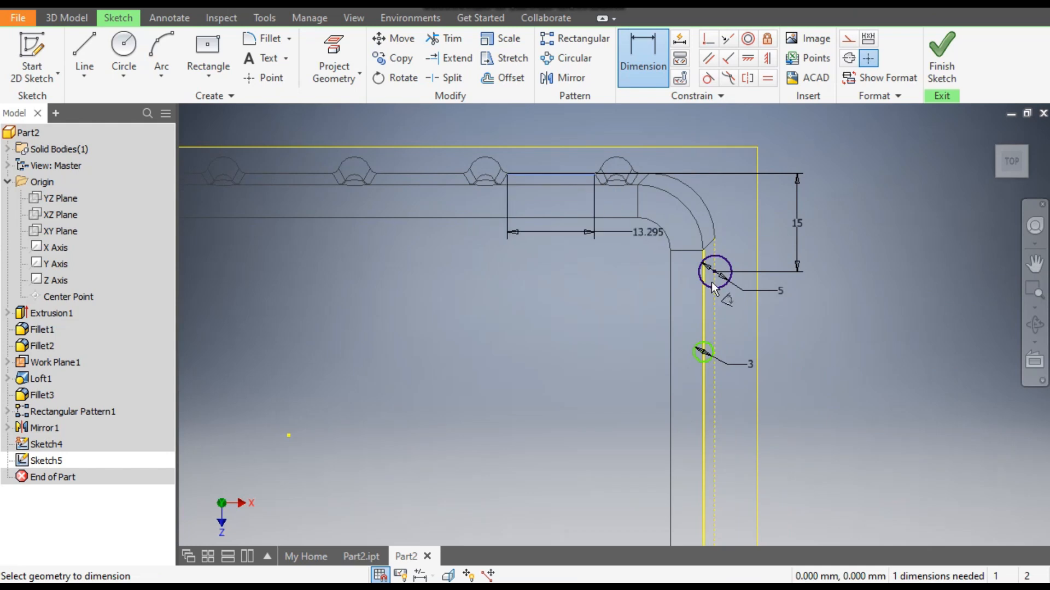
click(703, 352)
click(588, 288)
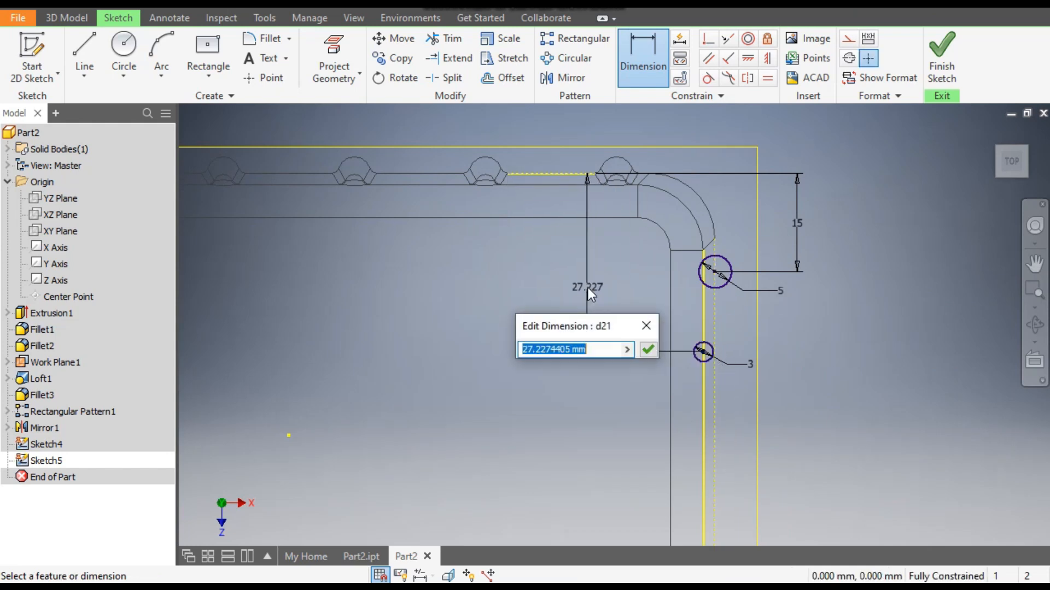
text(15)
key(Return)
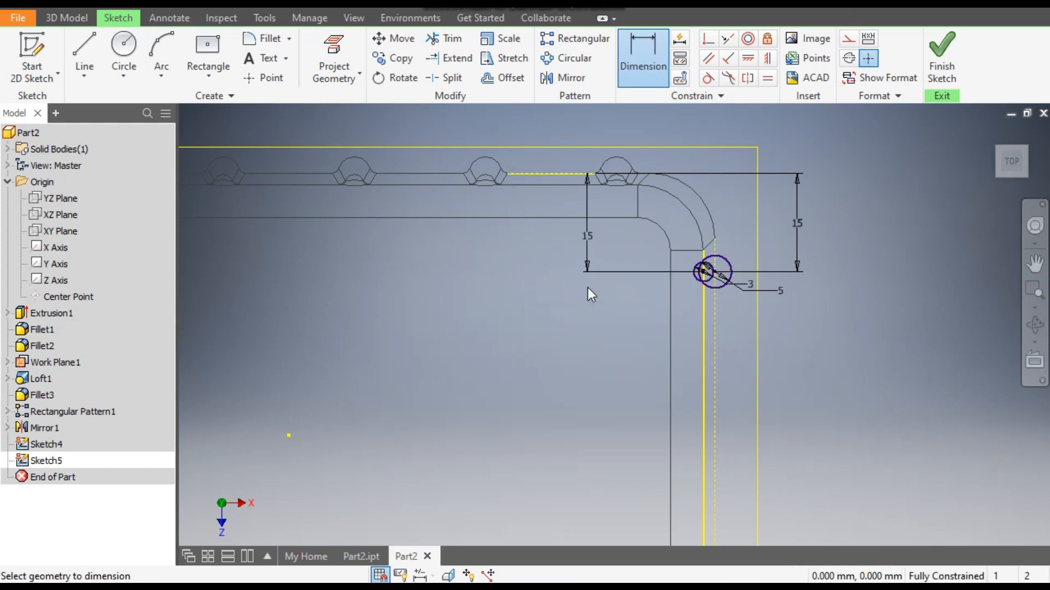
key(Escape)
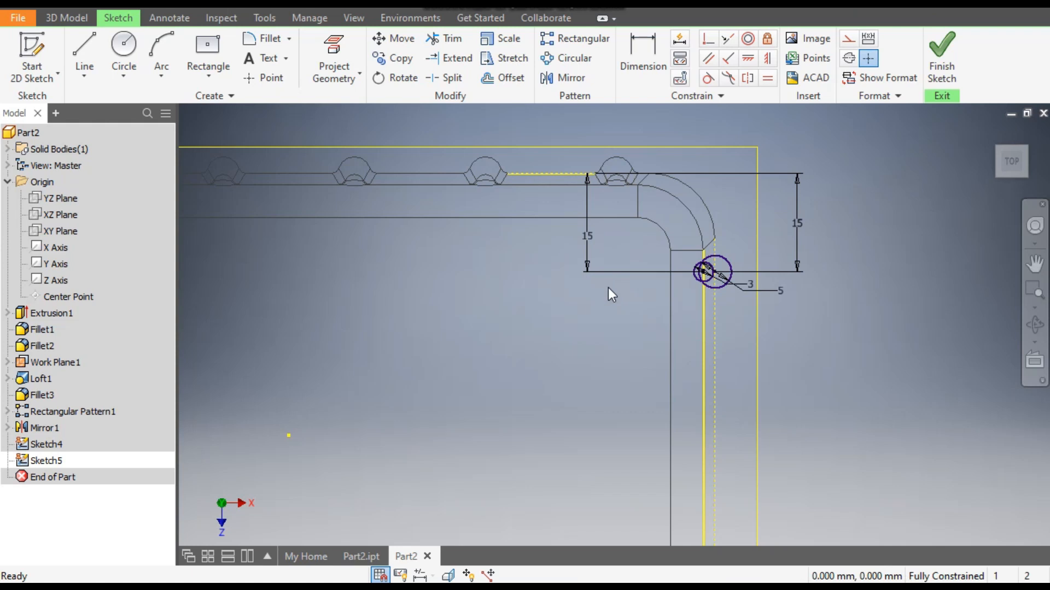
scroll(711, 272, up, 5)
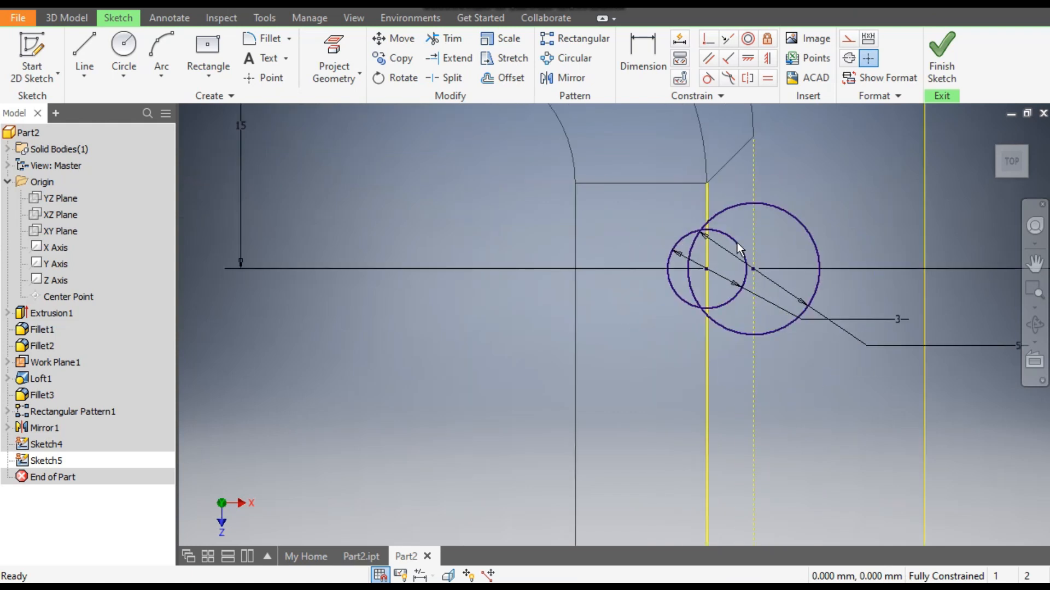
scroll(737, 243, down, 3)
scroll(782, 235, down, 3)
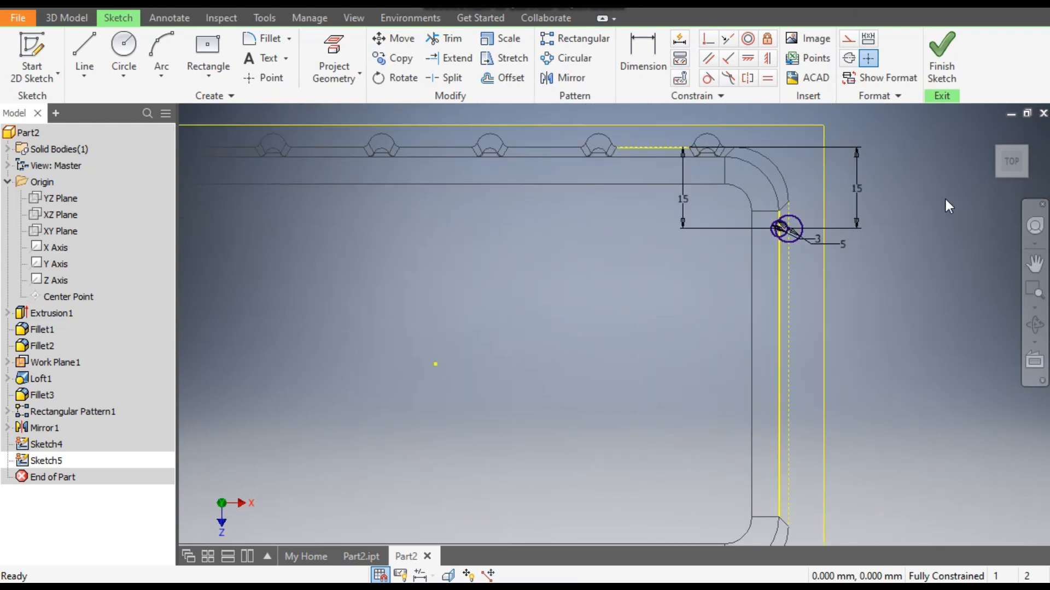
- Convert the projected short and long edges of the 3 mm circle's sketch to construction lines and finish the sketch
click(1031, 185)
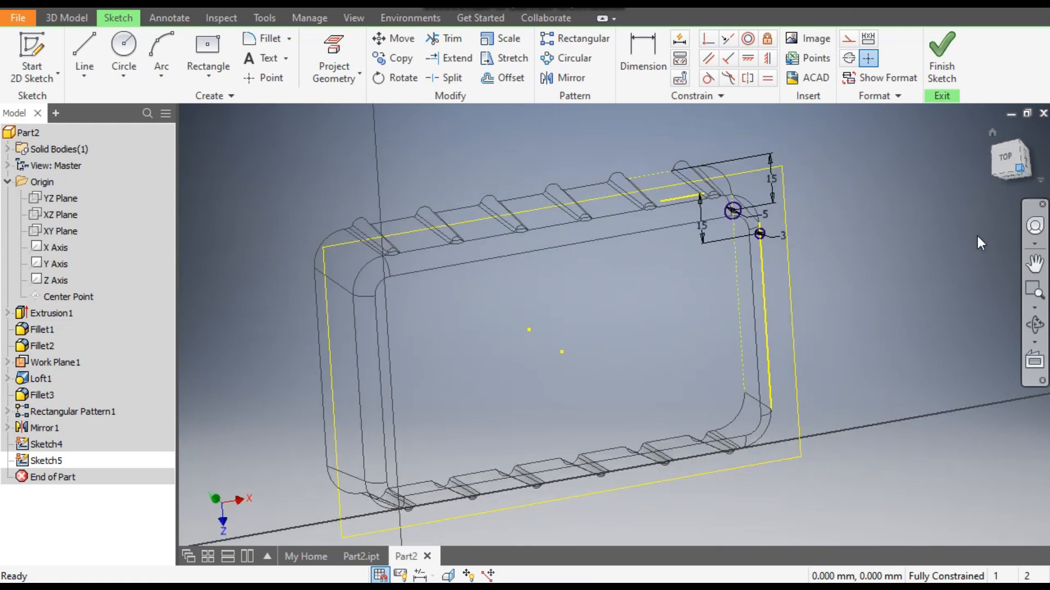
scroll(722, 213, up, 5)
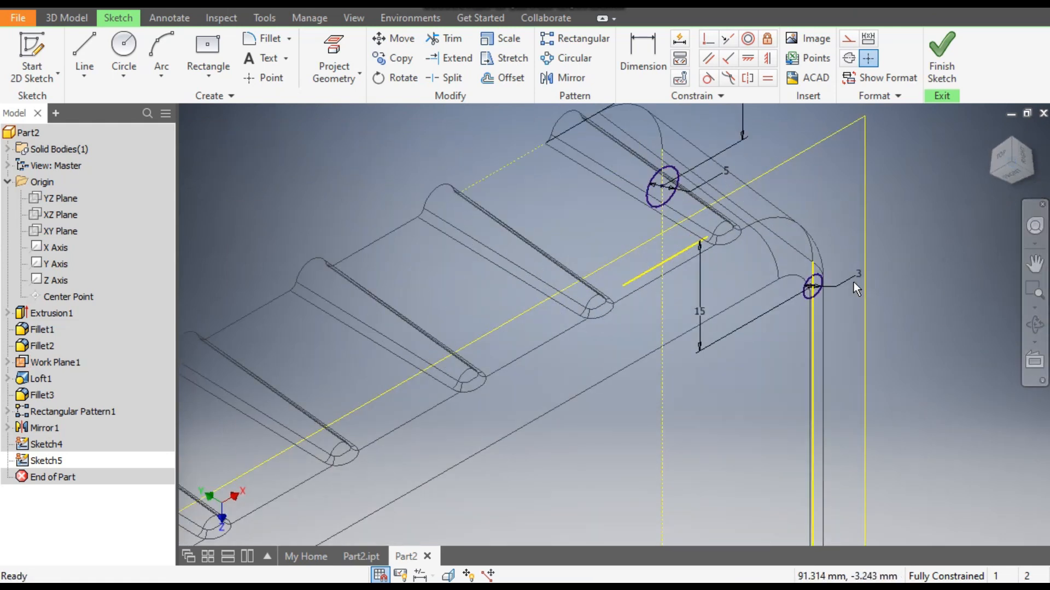
click(816, 307)
click(848, 38)
click(667, 258)
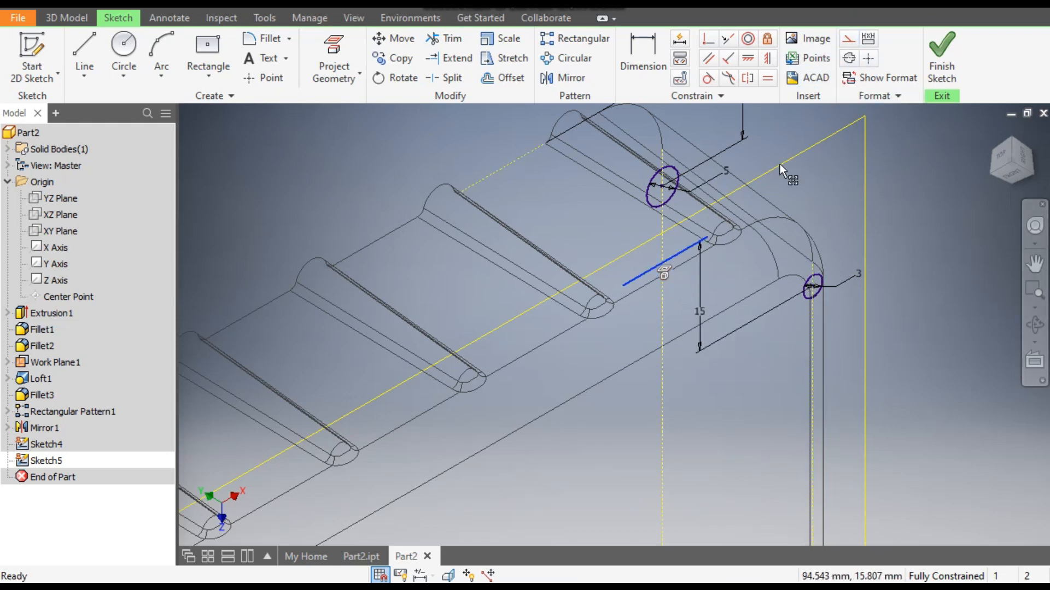
click(848, 38)
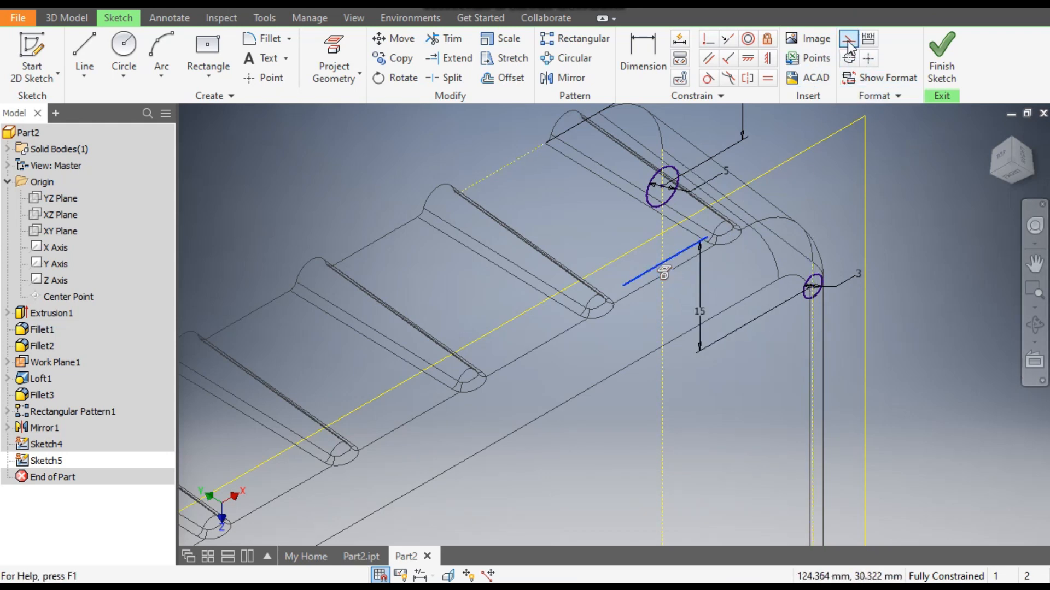
click(1000, 157)
scroll(890, 373, down, 3)
middle_drag(890, 373, 803, 266)
scroll(802, 266, down, 2)
click(941, 55)
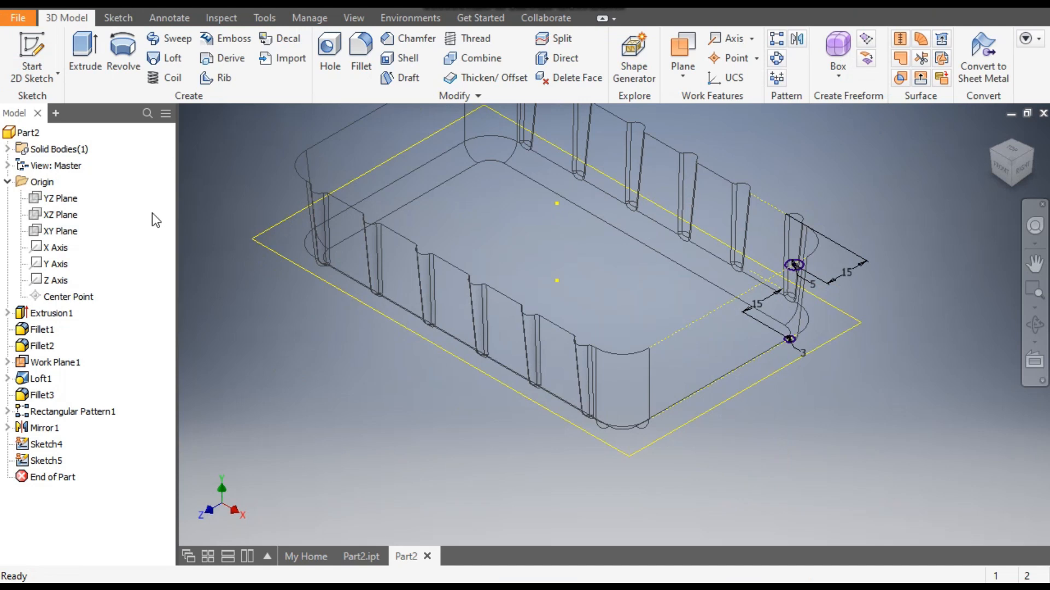
- Set the visual style to Shaded with Edges
click(352, 18)
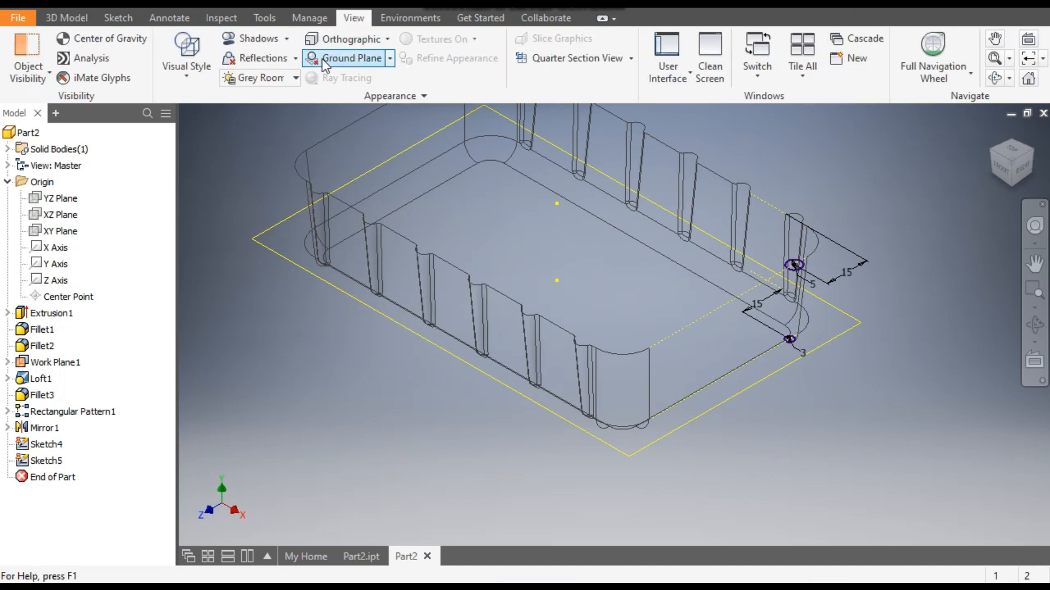
click(182, 76)
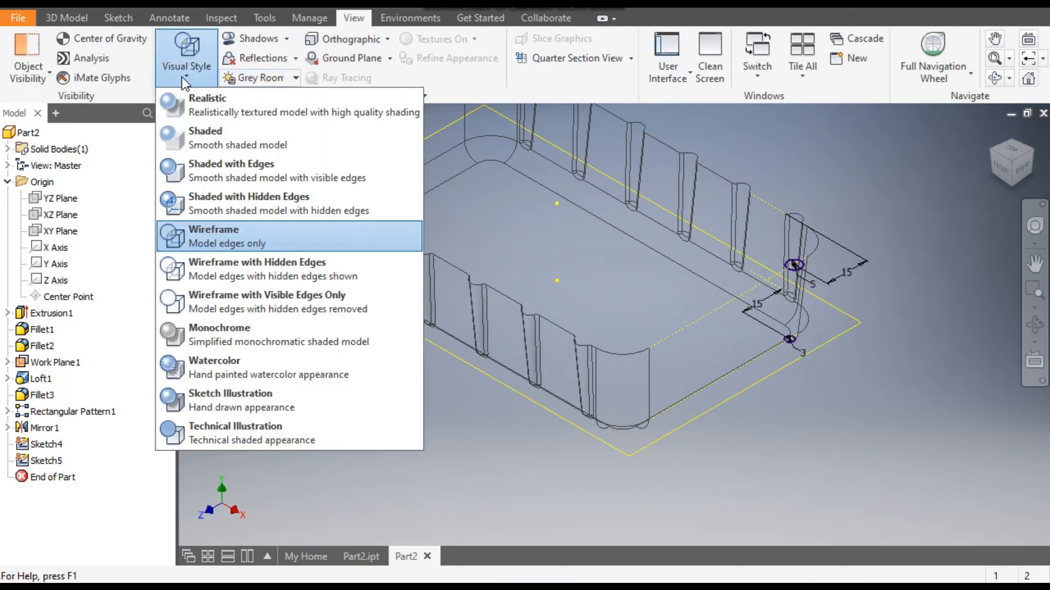
click(232, 169)
middle_drag(840, 396, 763, 415)
- Loft a solid tapered rib on the short wall from the 5 mm circle to the 3 mm circle
click(70, 21)
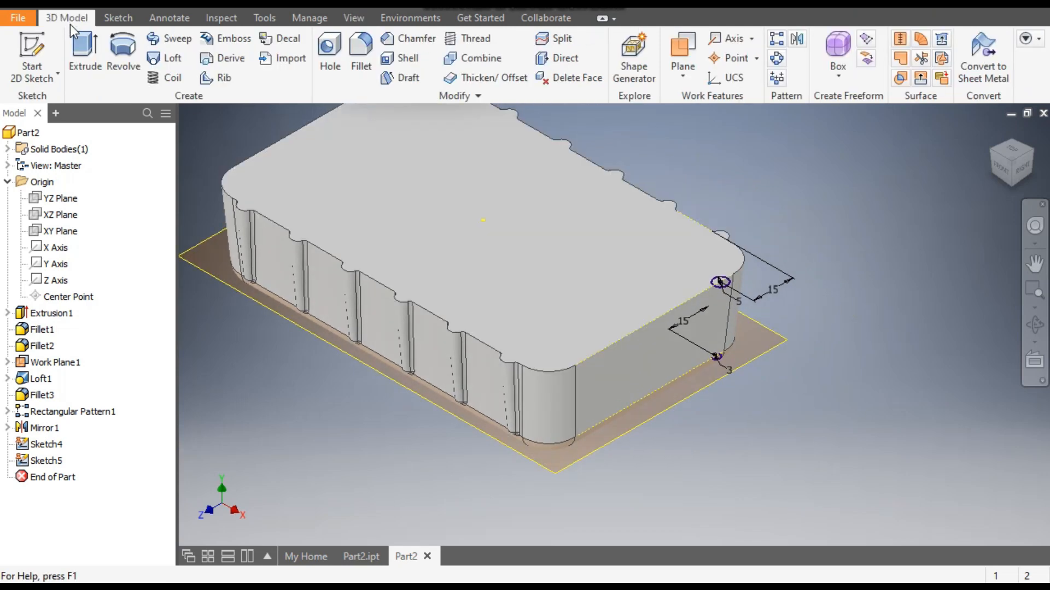
click(172, 58)
scroll(732, 281, down, 2)
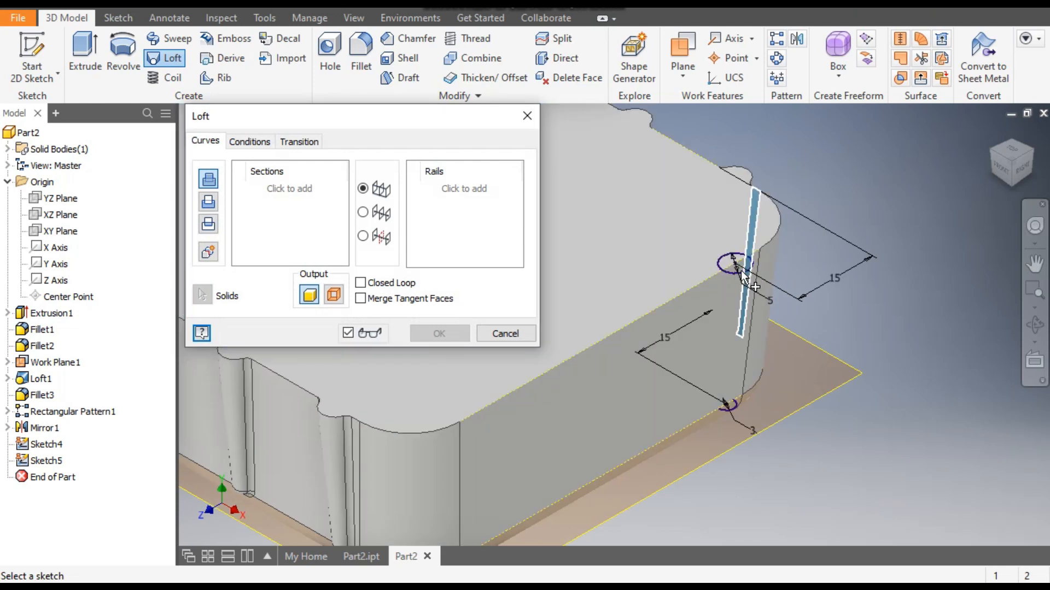
scroll(740, 271, down, 4)
click(717, 281)
scroll(720, 239, up, 3)
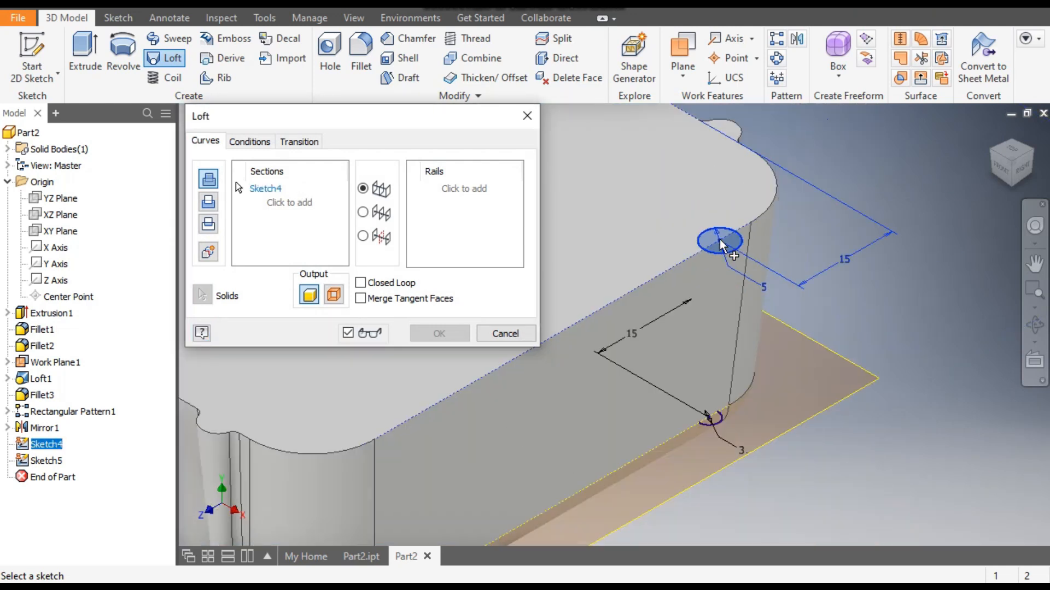
scroll(729, 435, down, 3)
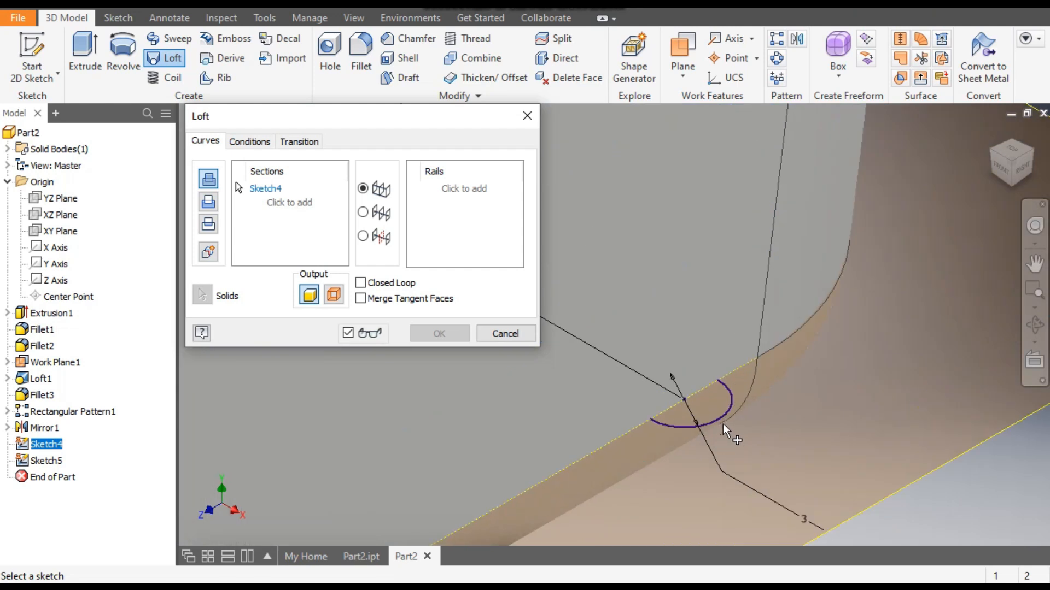
click(726, 420)
scroll(749, 422, up, 4)
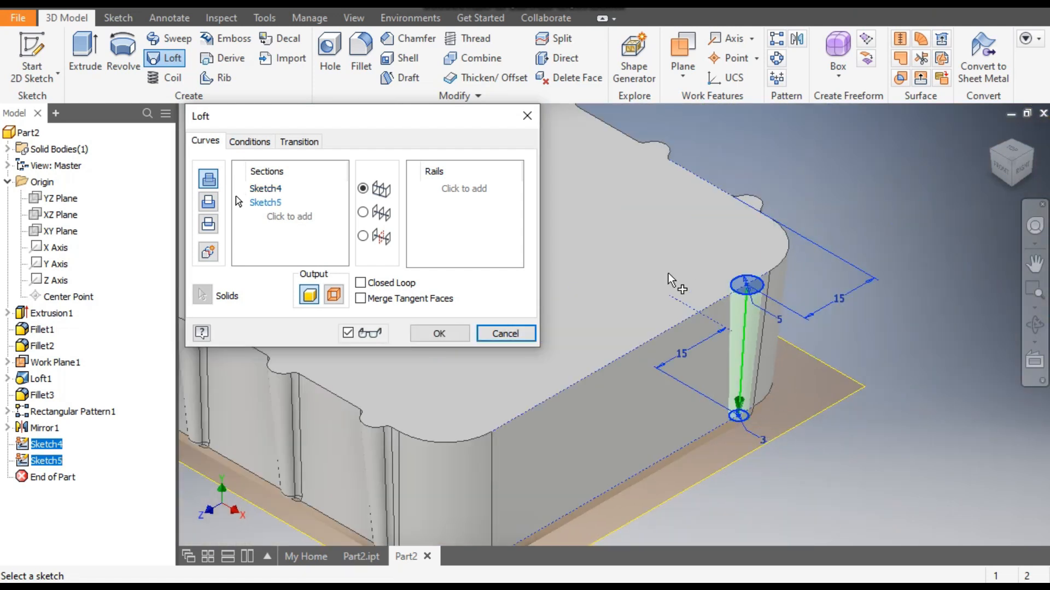
click(440, 334)
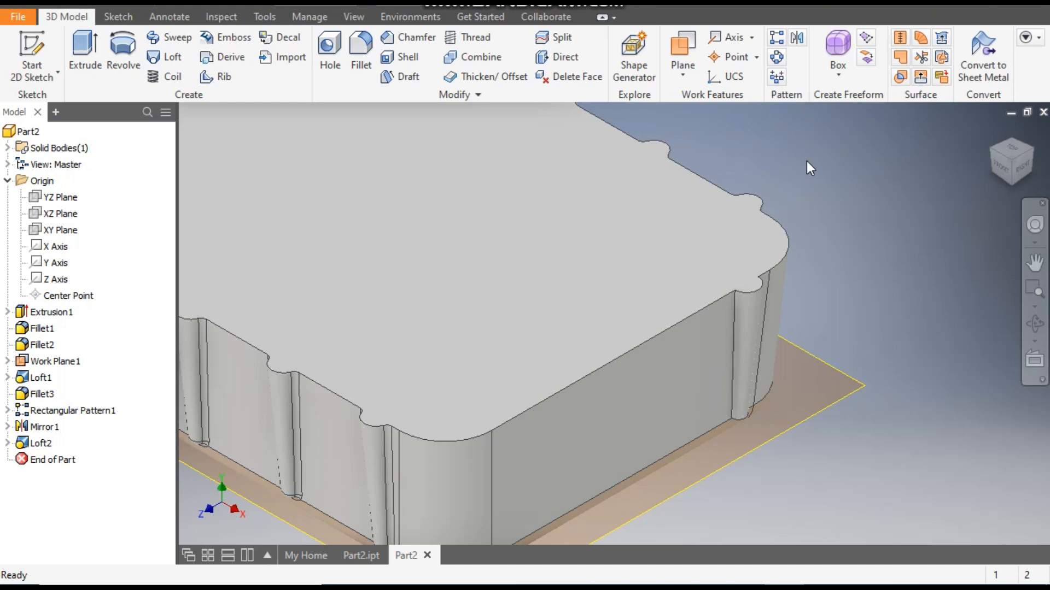
click(778, 40)
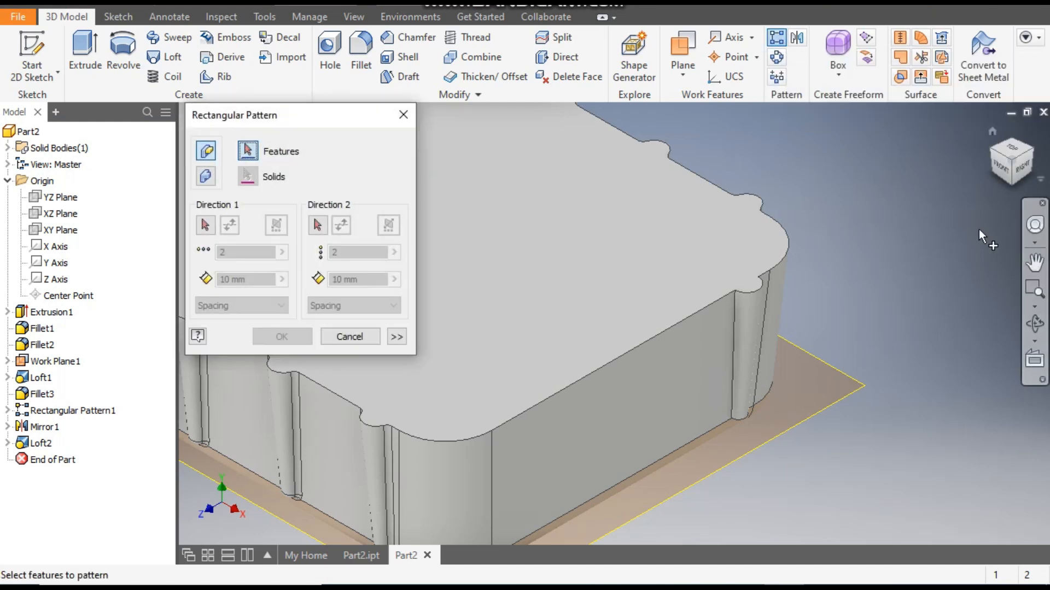
click(403, 114)
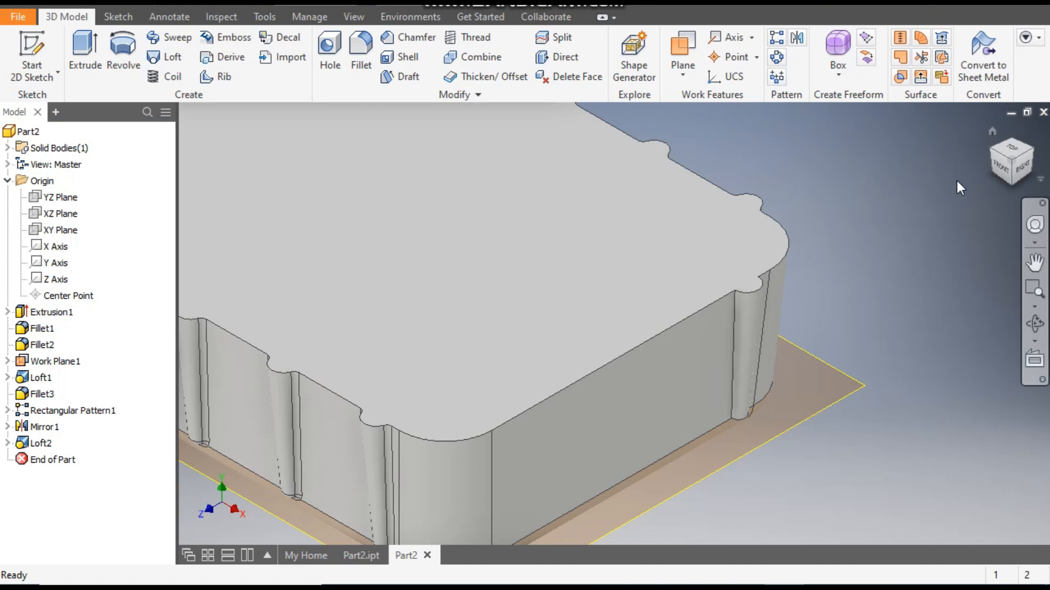
- Fillet the short-wall rib's side edges and lower end edges with a 1 mm radius
click(359, 48)
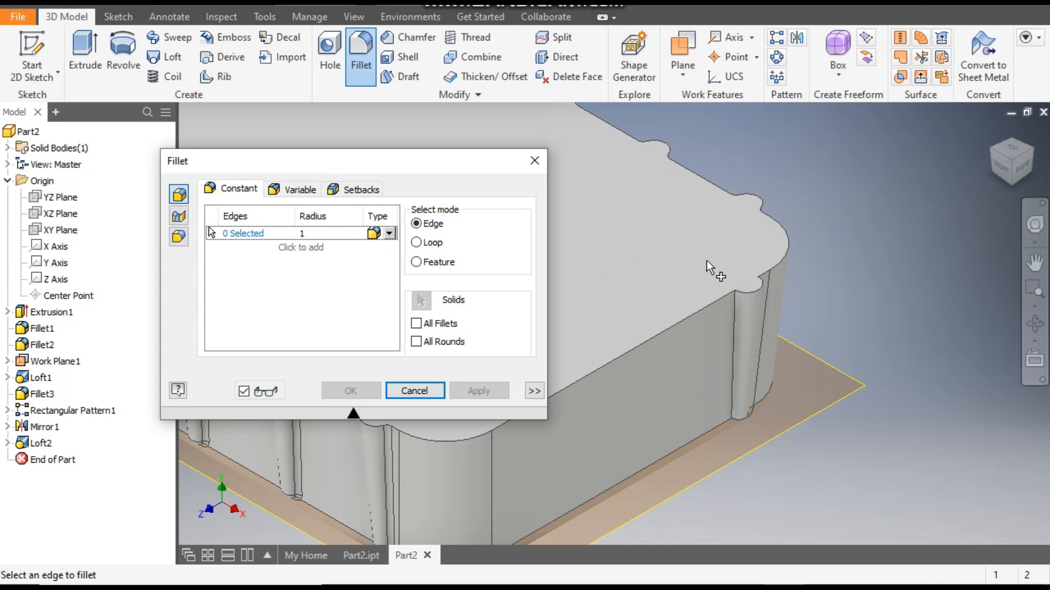
click(737, 314)
shift+middle_drag(737, 315, 704, 427)
key(F6)
scroll(549, 434, down, 6)
middle_drag(548, 434, 831, 288)
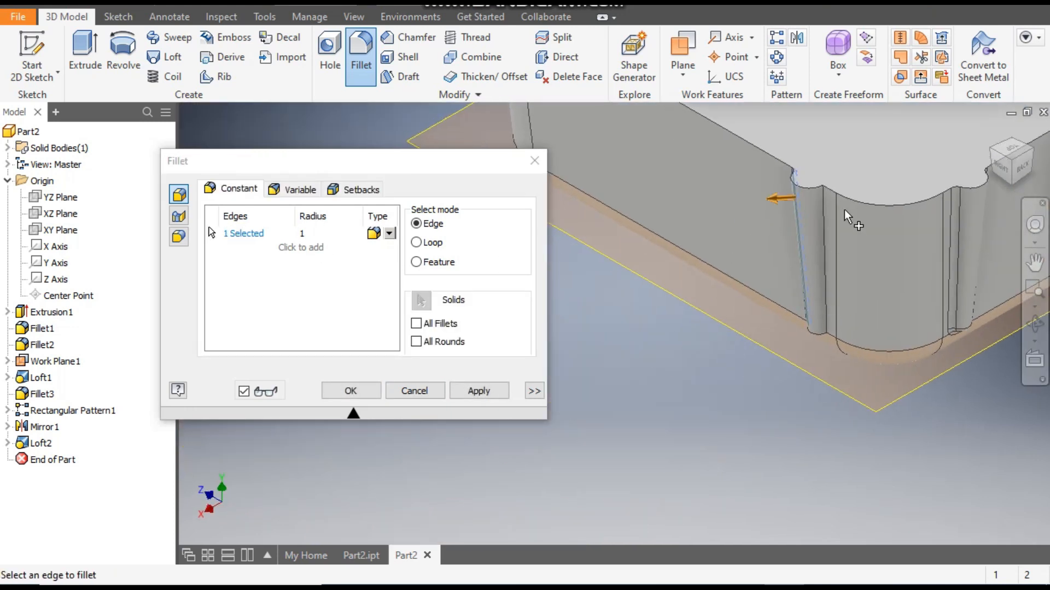
scroll(836, 211, down, 1)
click(820, 216)
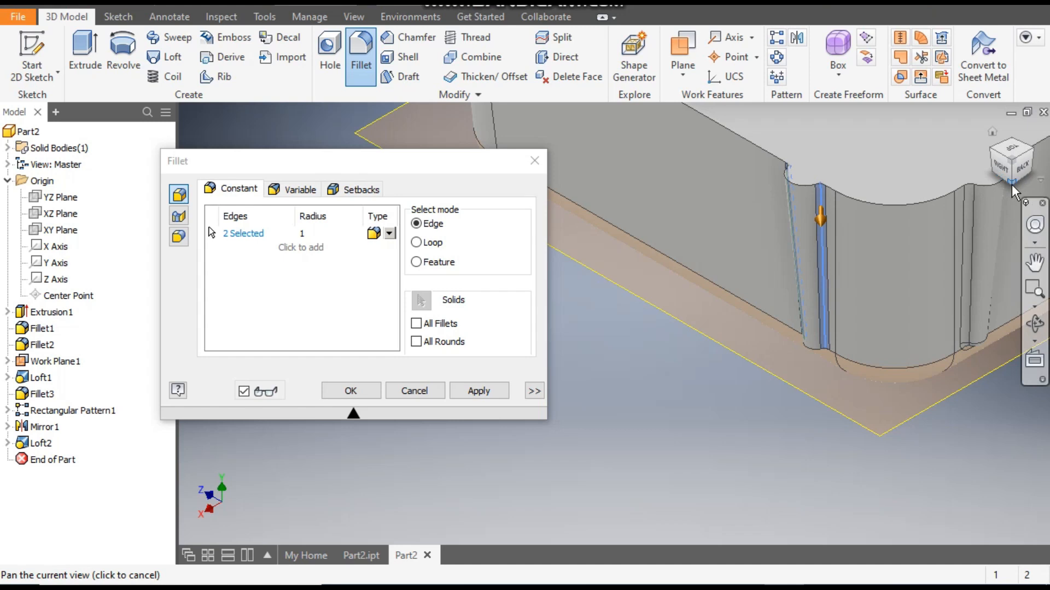
click(1012, 185)
middle_drag(576, 257, 775, 224)
scroll(778, 227, down, 6)
click(797, 262)
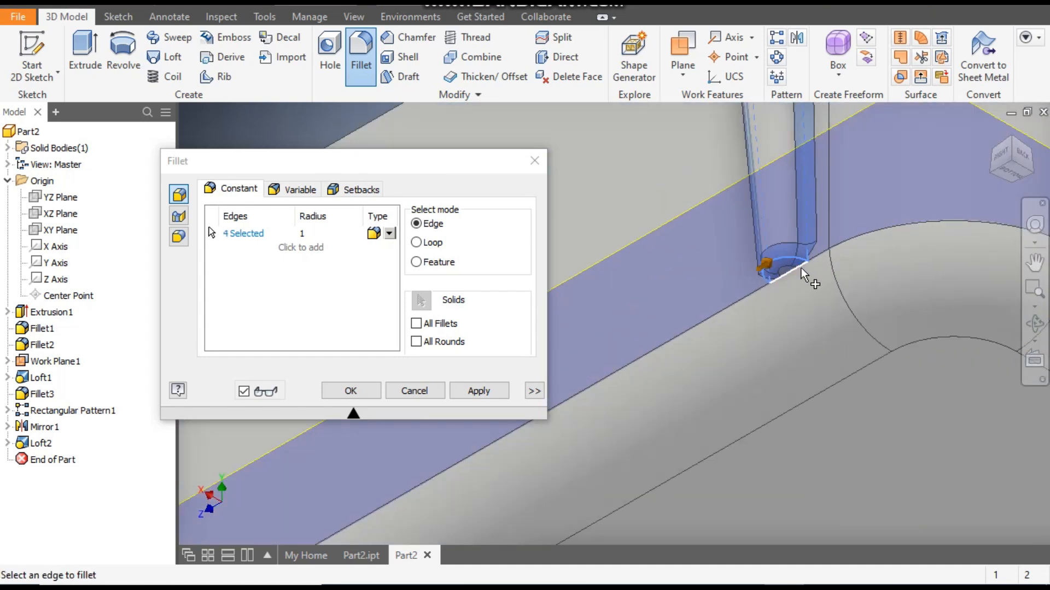
scroll(793, 240, up, 5)
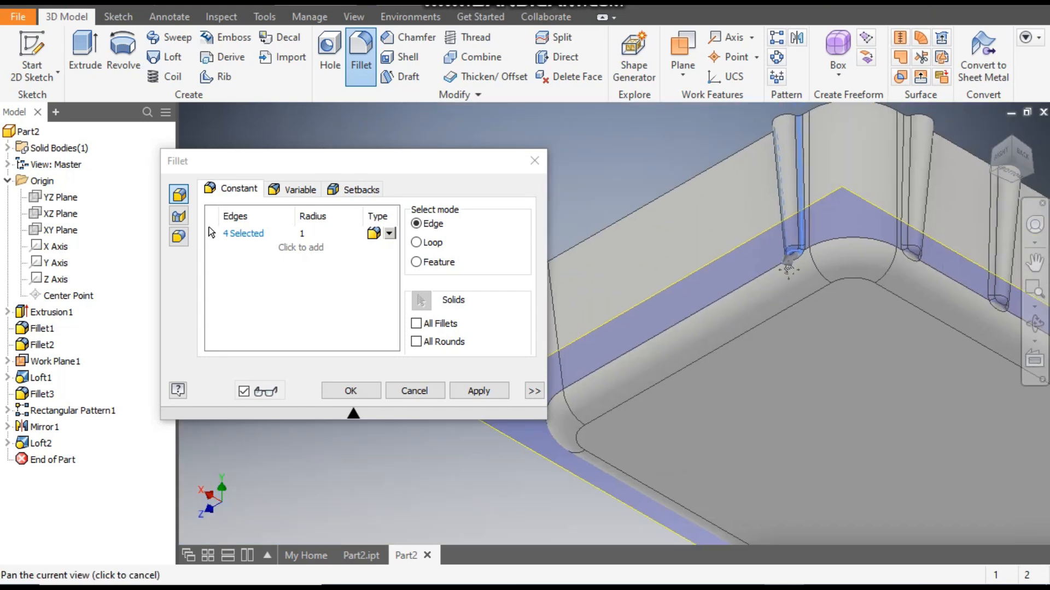
click(464, 390)
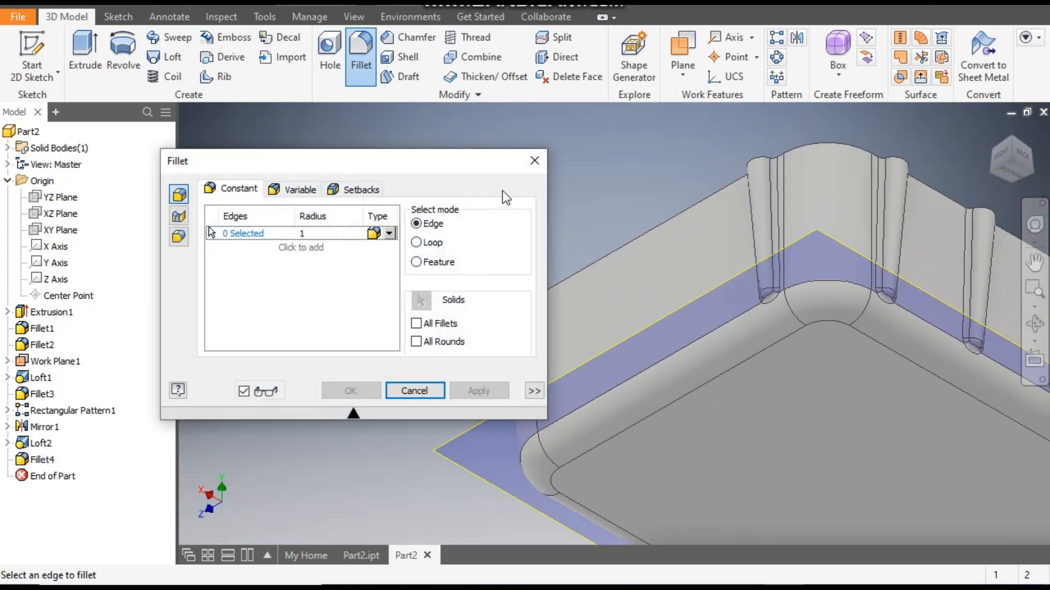
click(533, 160)
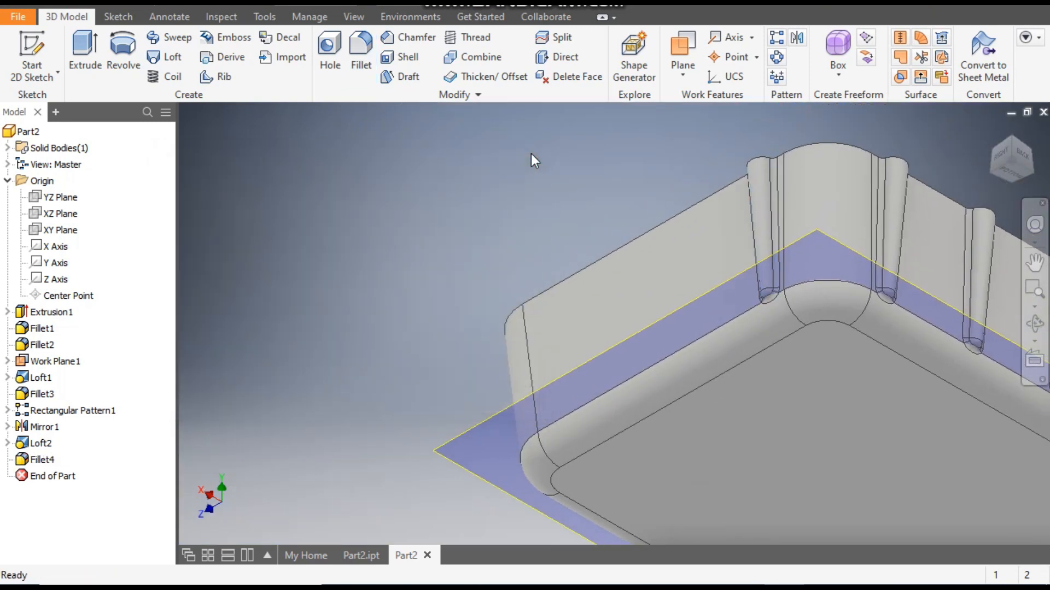
- Pattern the short-wall rib loft and its fillet along the top short edge, reversing the direction, with 6 instances at 10 mm spacing
click(1014, 146)
scroll(540, 442, up, 5)
drag(545, 436, 682, 512)
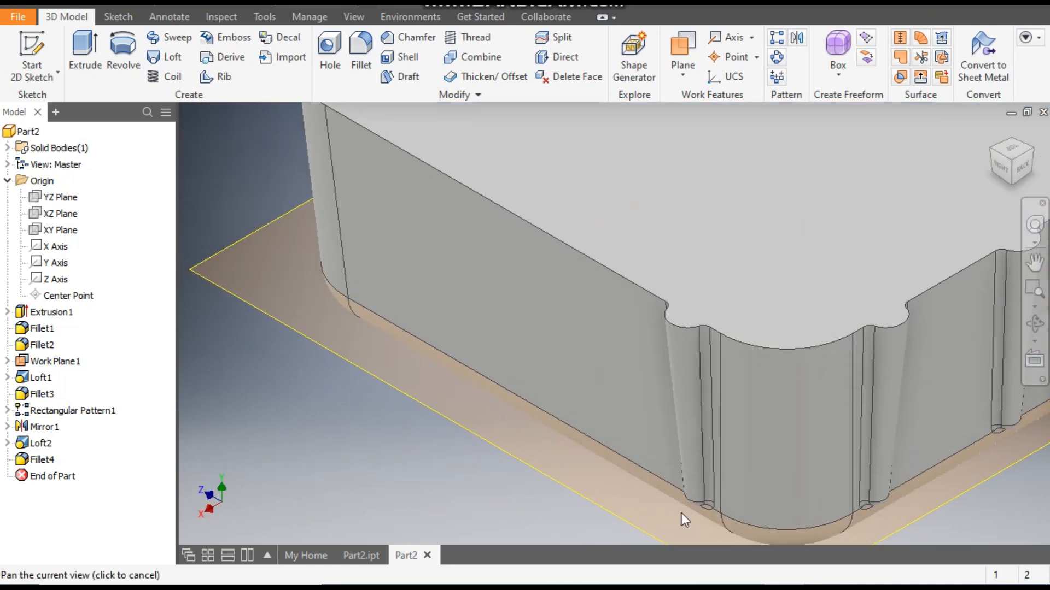
click(778, 43)
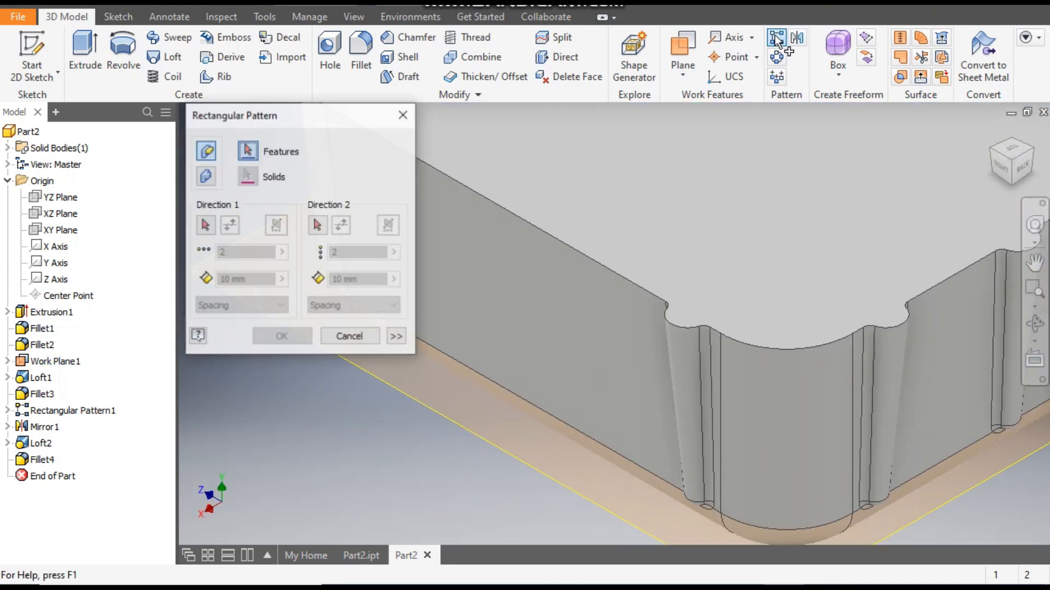
click(45, 461)
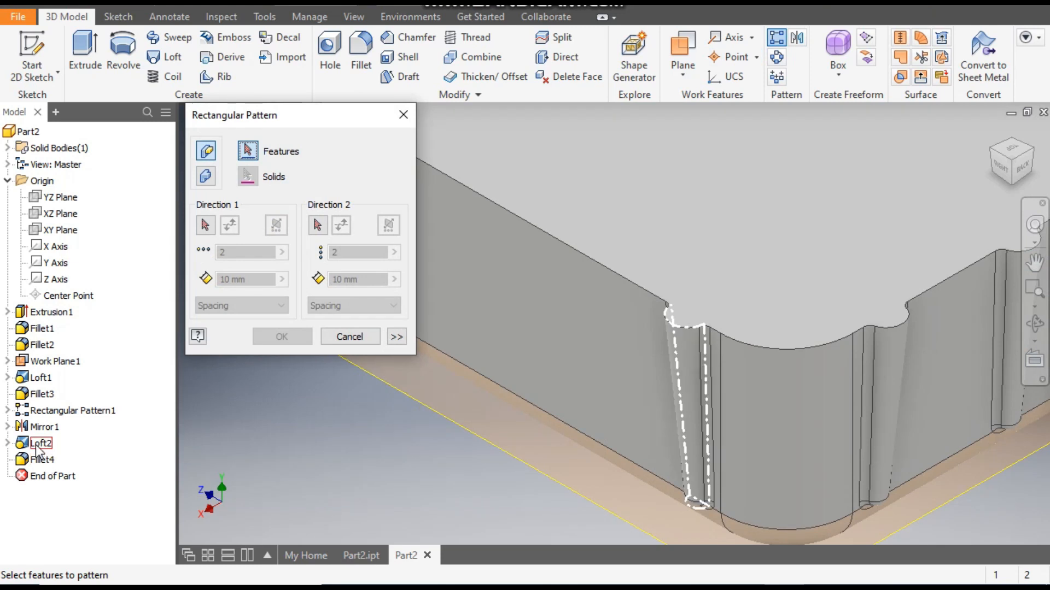
click(45, 462)
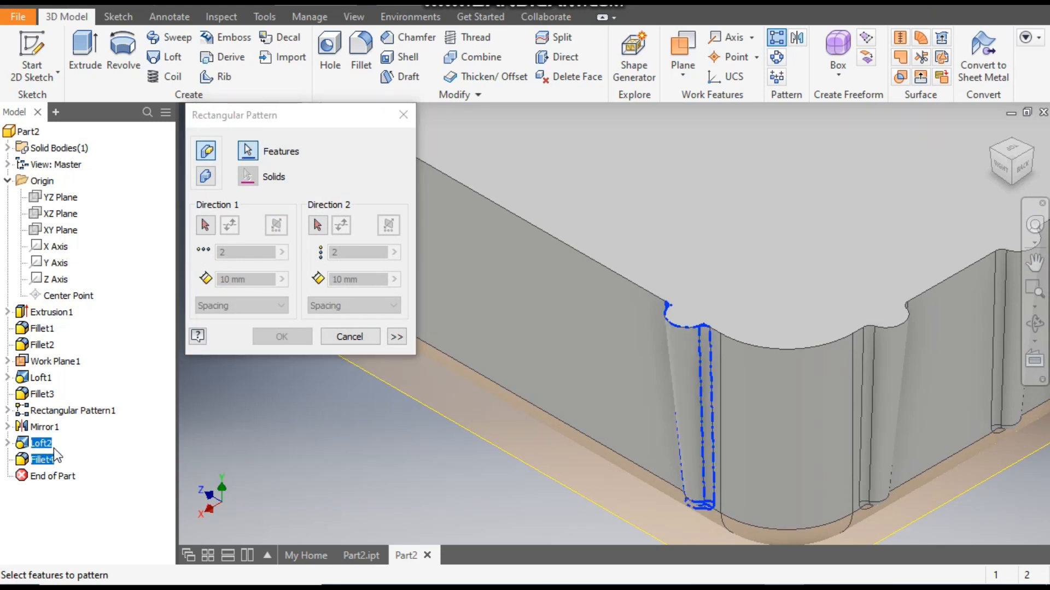
click(205, 226)
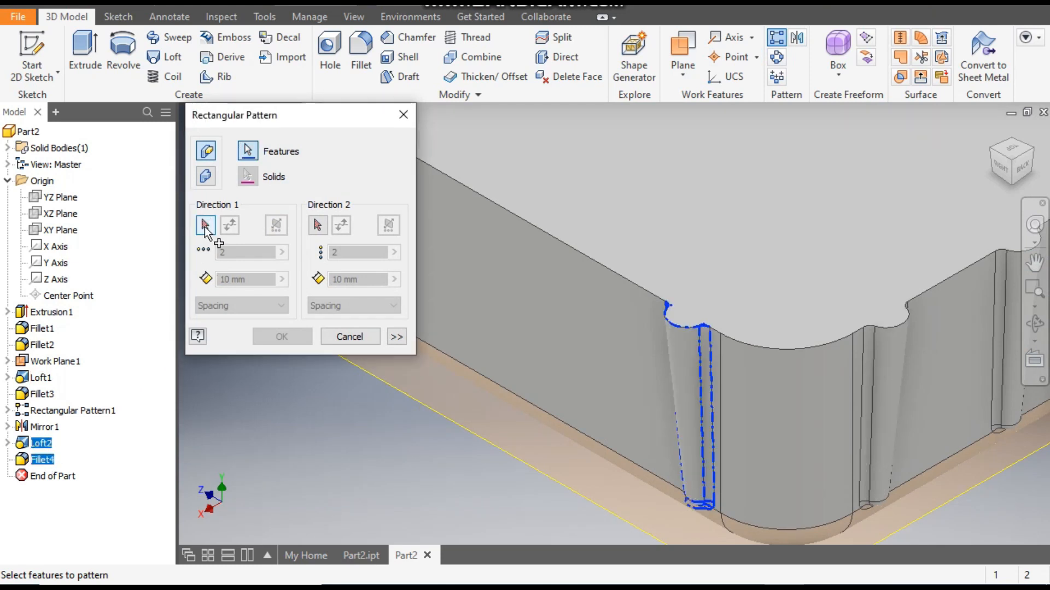
click(602, 264)
scroll(524, 313, down, 3)
middle_drag(524, 314, 603, 326)
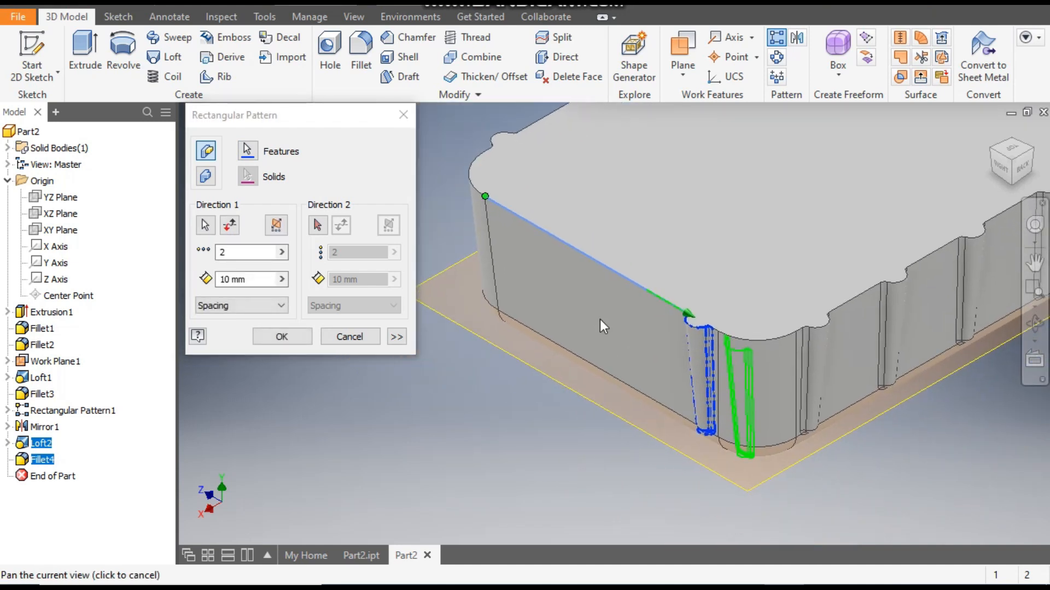
click(230, 224)
double_click(232, 251)
text(6)
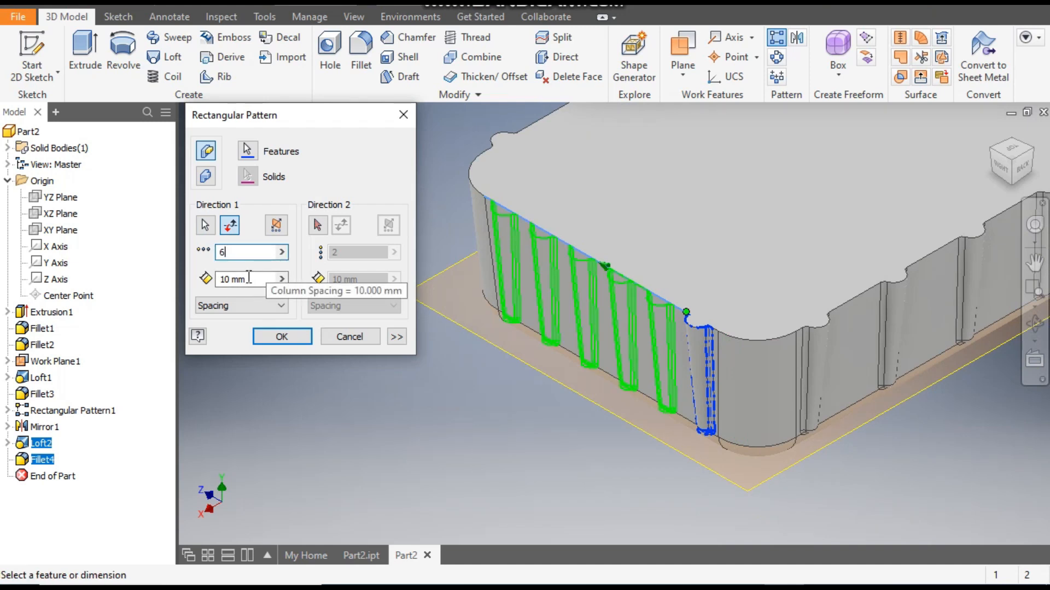
click(278, 336)
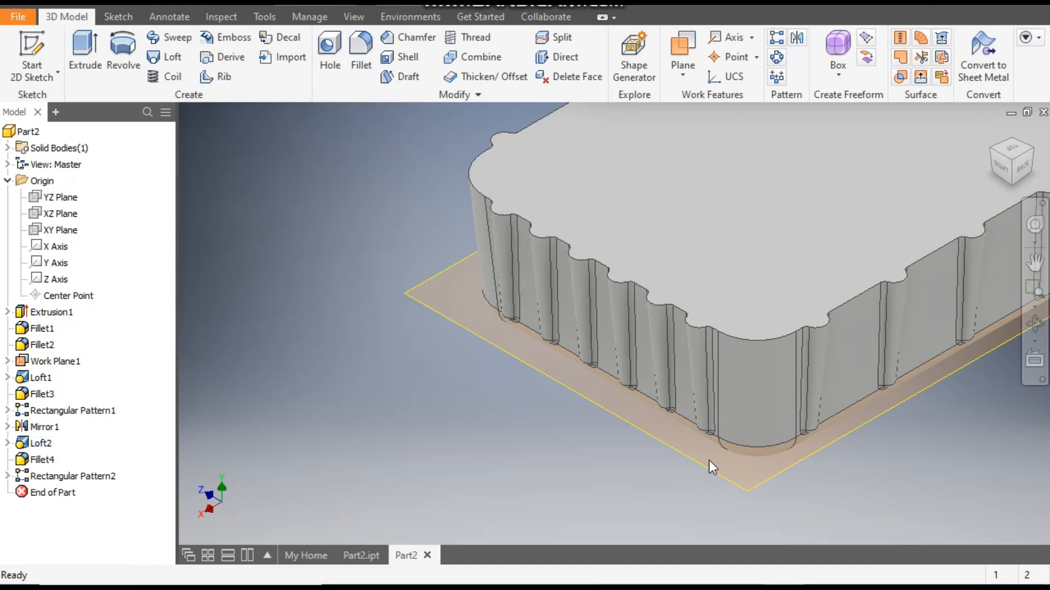
- Mirror the short-wall rib loft, its fillet and its rectangular pattern about the YZ plane onto the opposite short wall
scroll(537, 257, down, 3)
middle_drag(500, 294, 415, 386)
scroll(414, 386, up, 3)
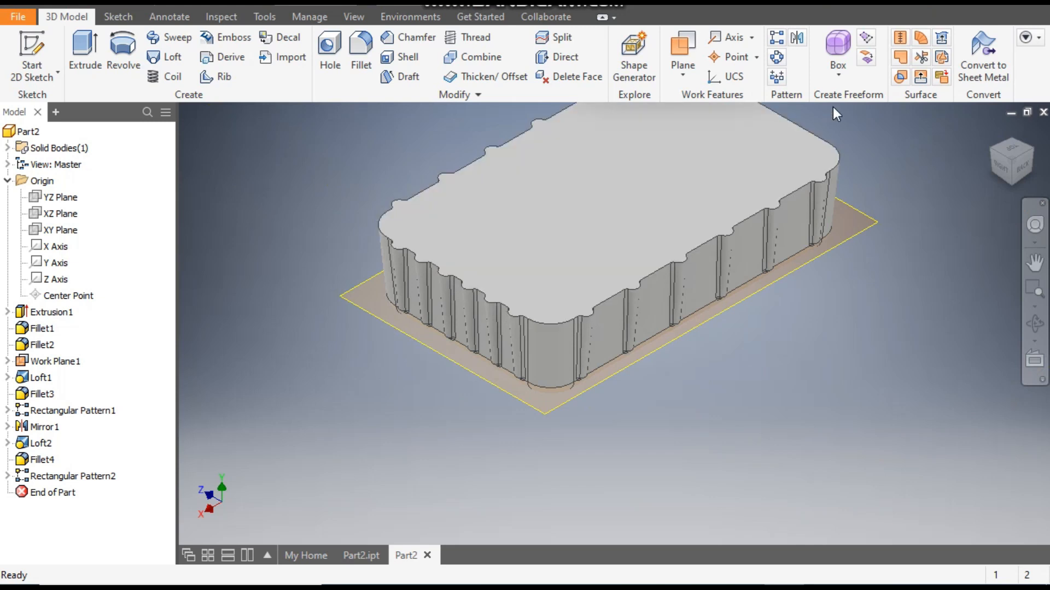
click(797, 37)
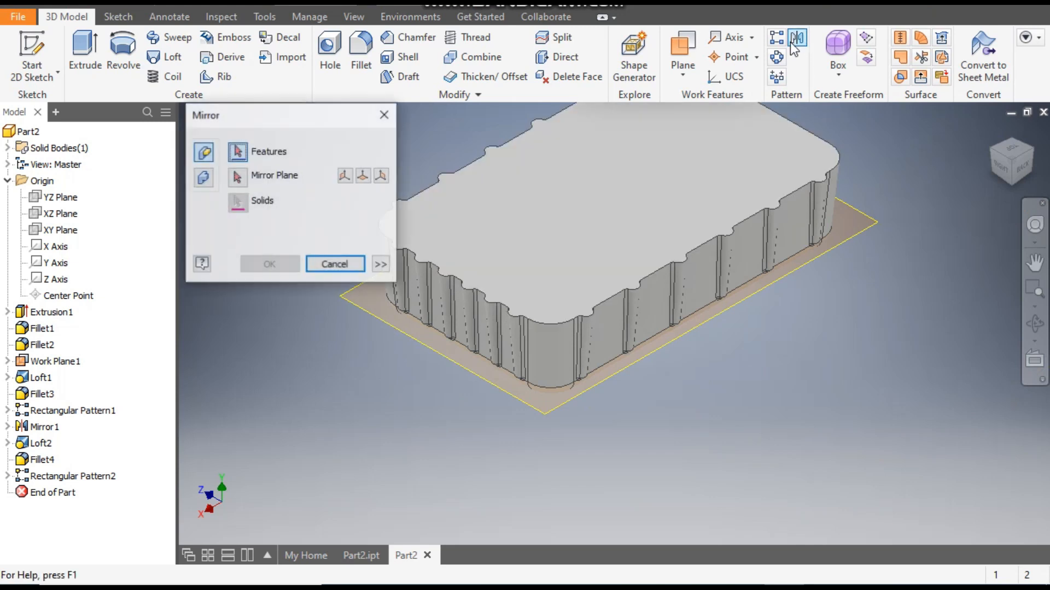
click(203, 177)
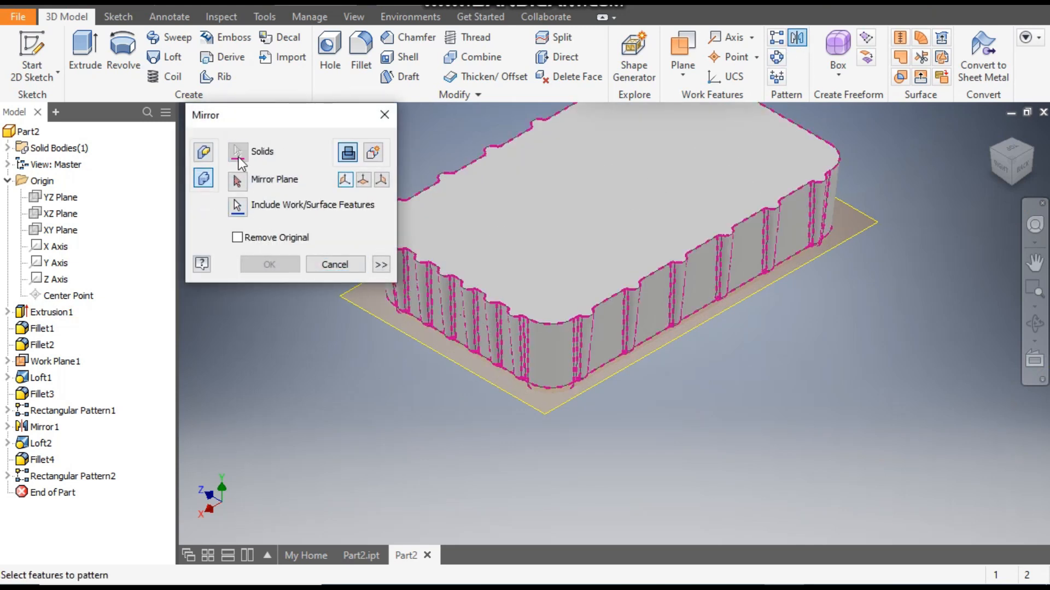
click(208, 153)
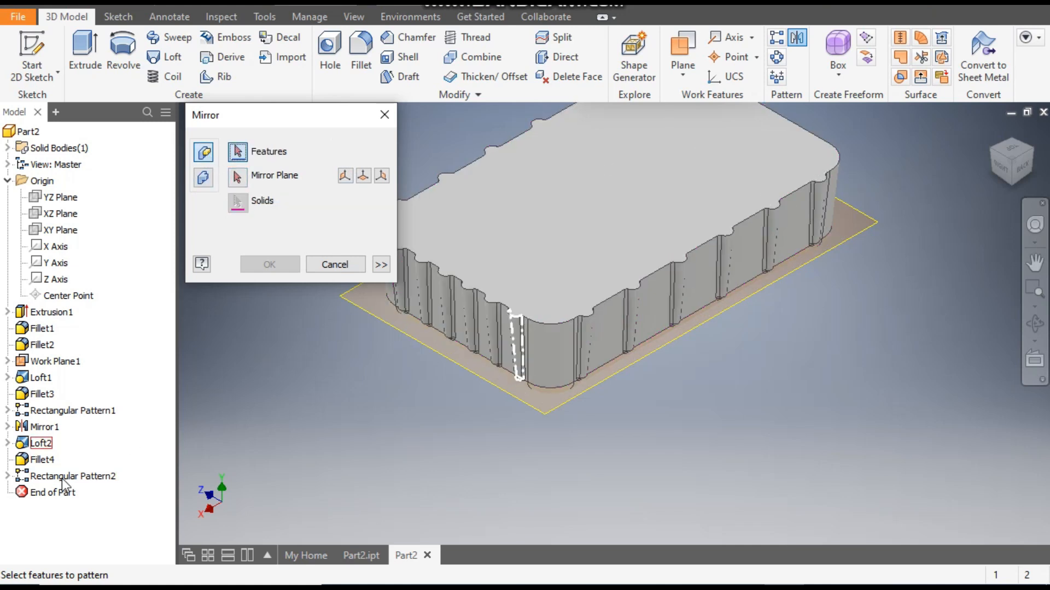
click(493, 326)
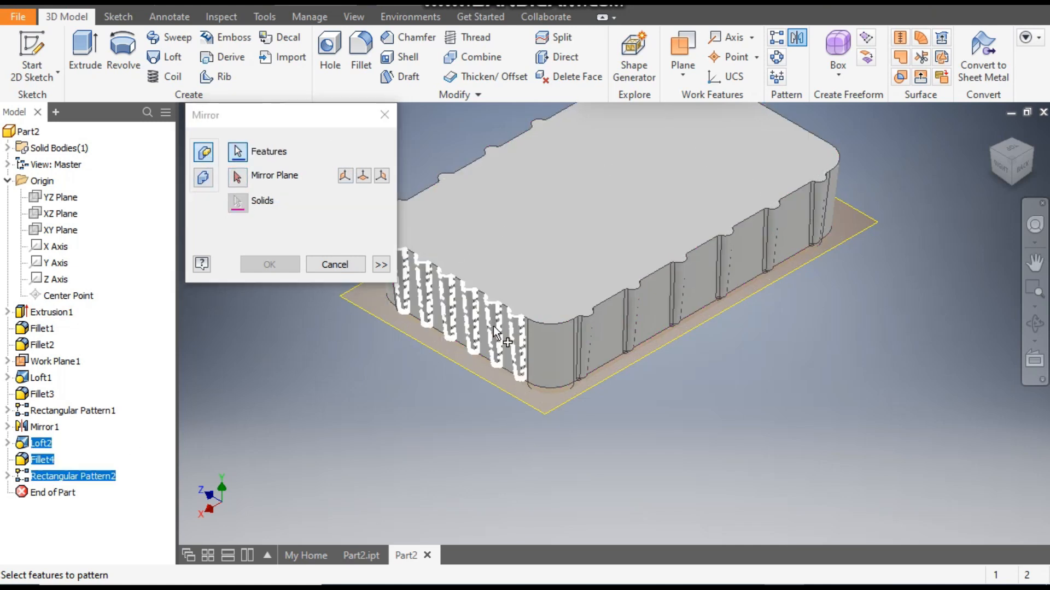
click(238, 180)
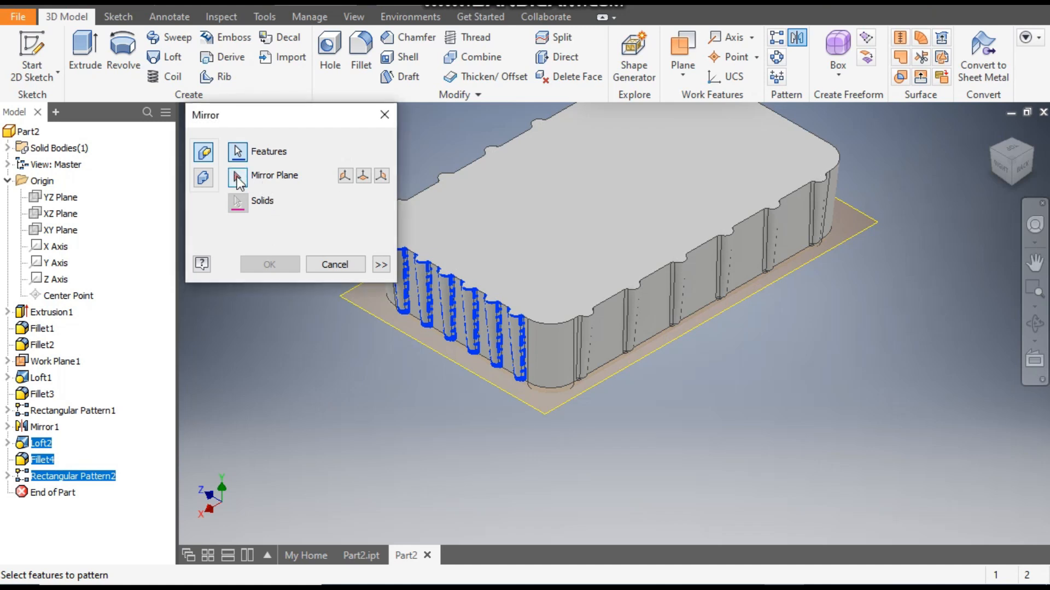
click(64, 198)
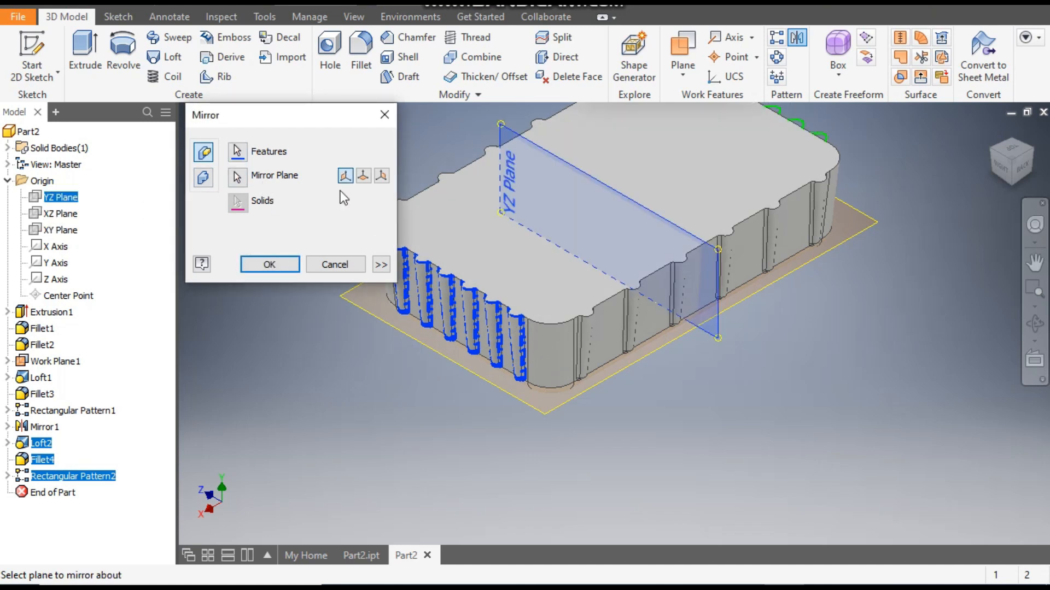
click(1033, 155)
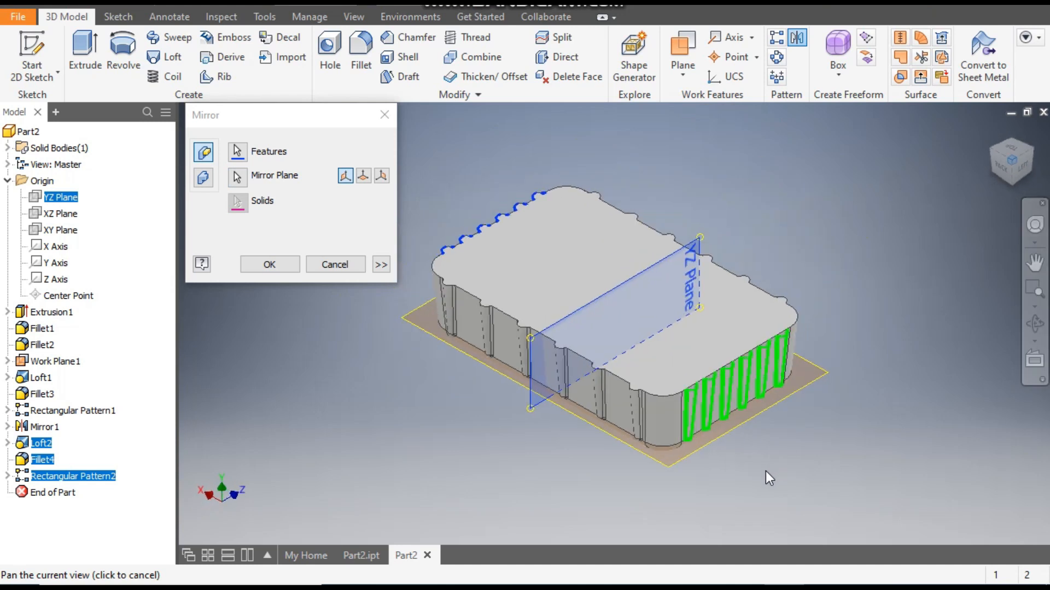
scroll(743, 452, up, 4)
click(274, 264)
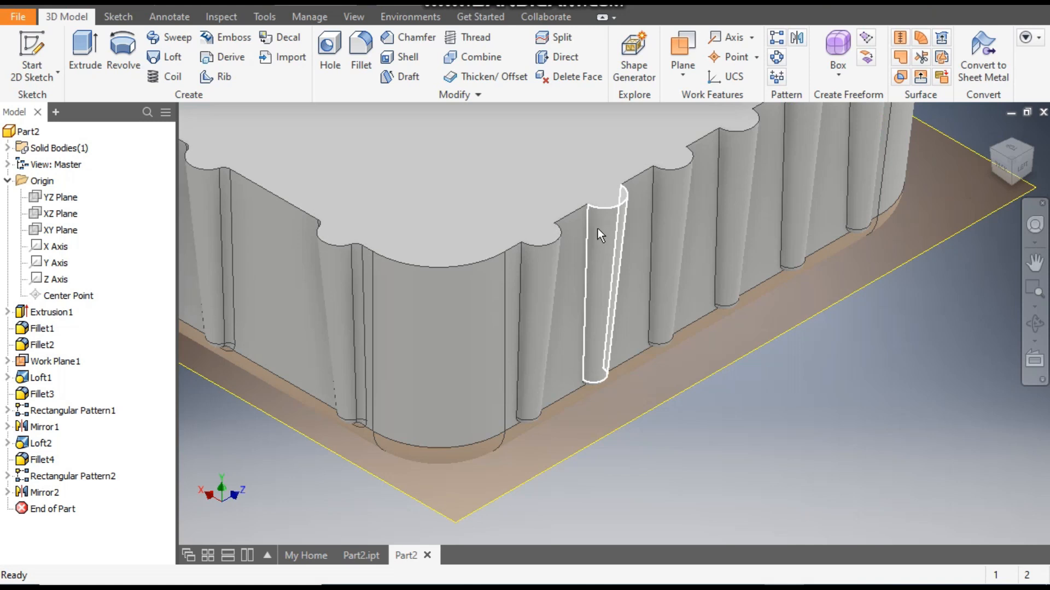
- Edit the short-wall rib mirror to mirror the whole solid about the YZ plane instead of individual features
double_click(47, 493)
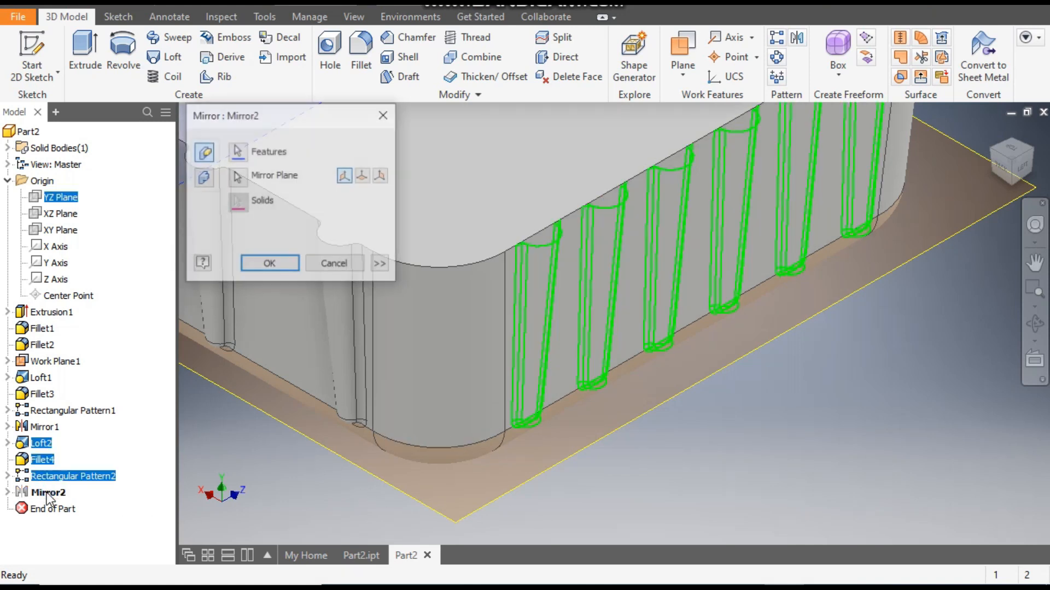
click(202, 179)
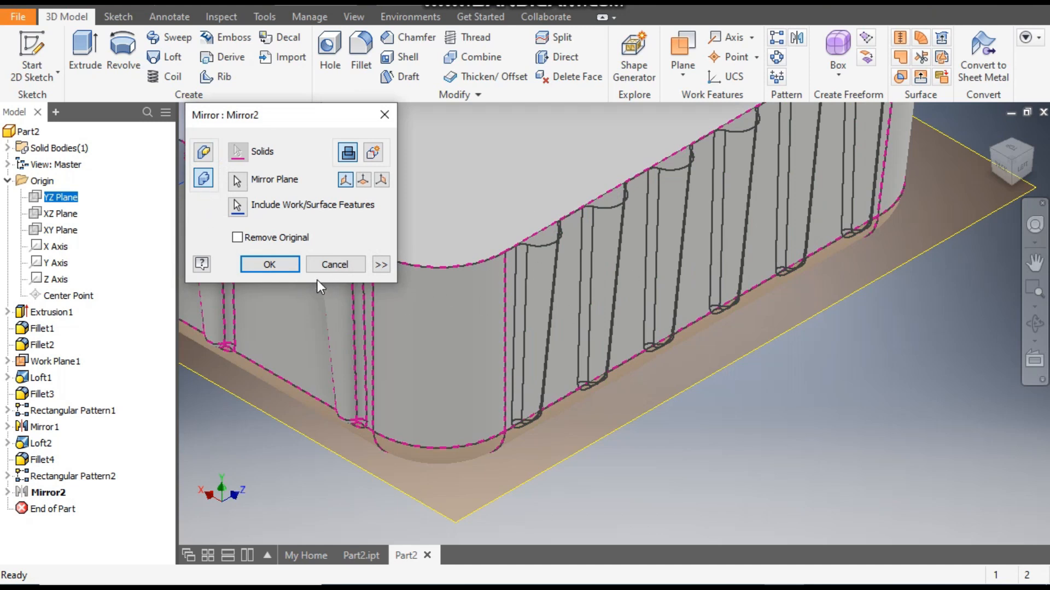
click(280, 264)
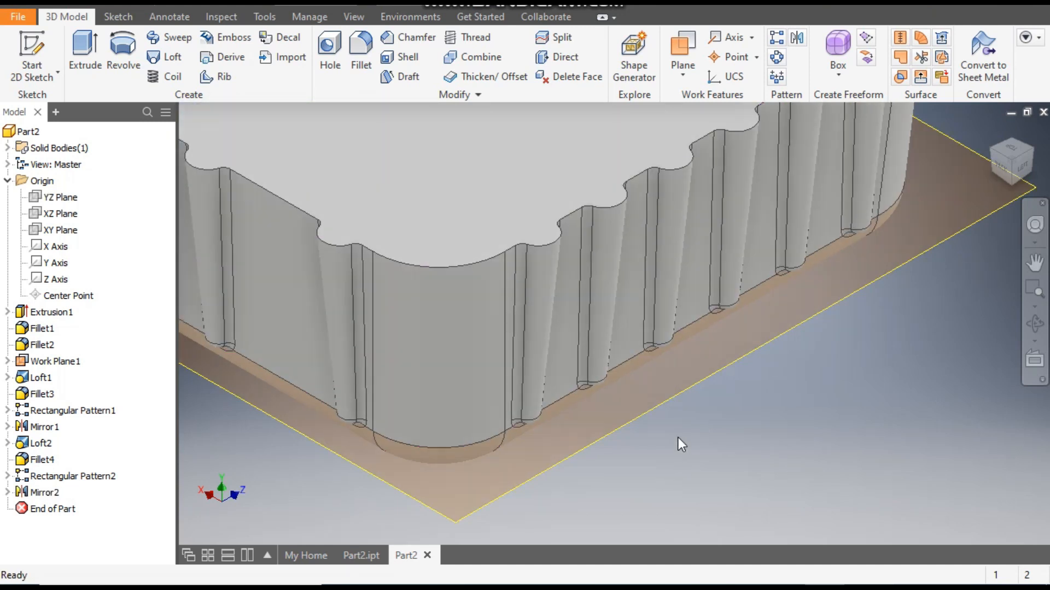
- Start a sketch on the tray body's top face and draw a two-point centre rectangle about 160 mm wide, centred on the origin
middle_drag(864, 316, 824, 343)
scroll(843, 342, up, 2)
scroll(607, 431, down, 10)
scroll(616, 427, up, 11)
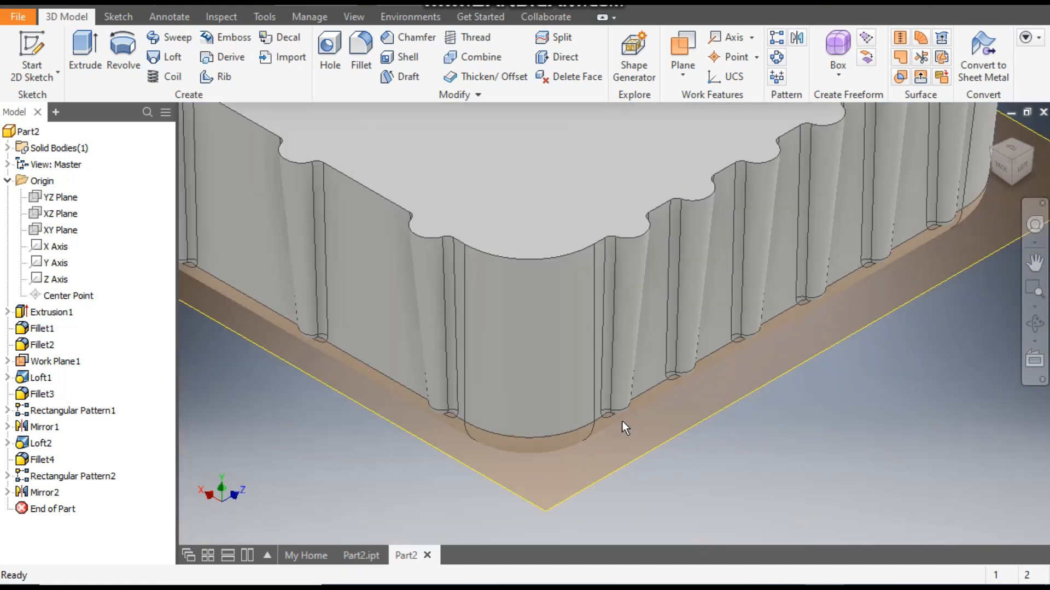
scroll(773, 383, up, 2)
middle_drag(773, 382, 803, 430)
middle_drag(904, 208, 922, 226)
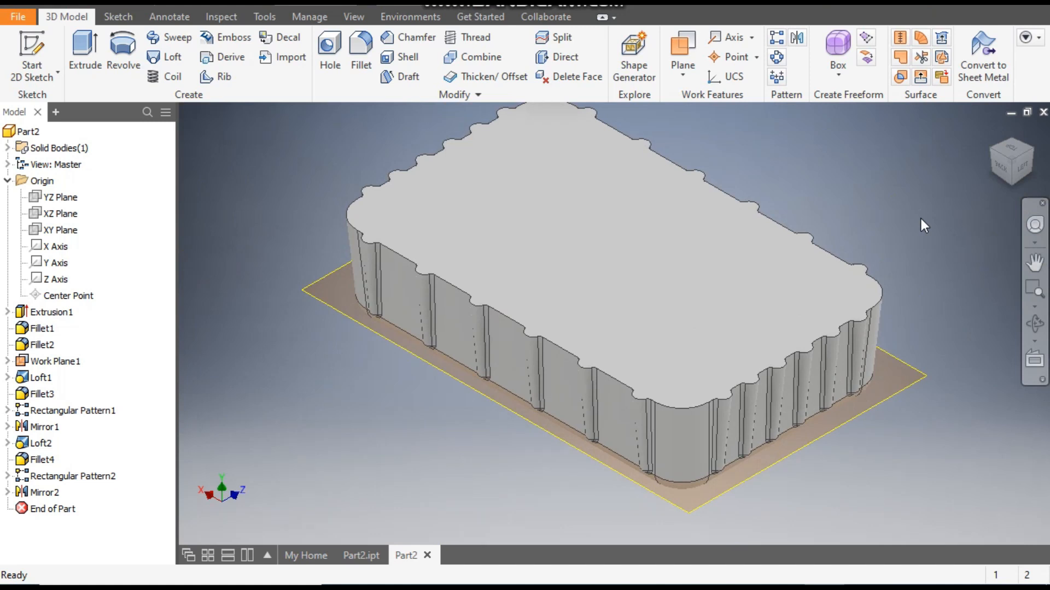
click(581, 245)
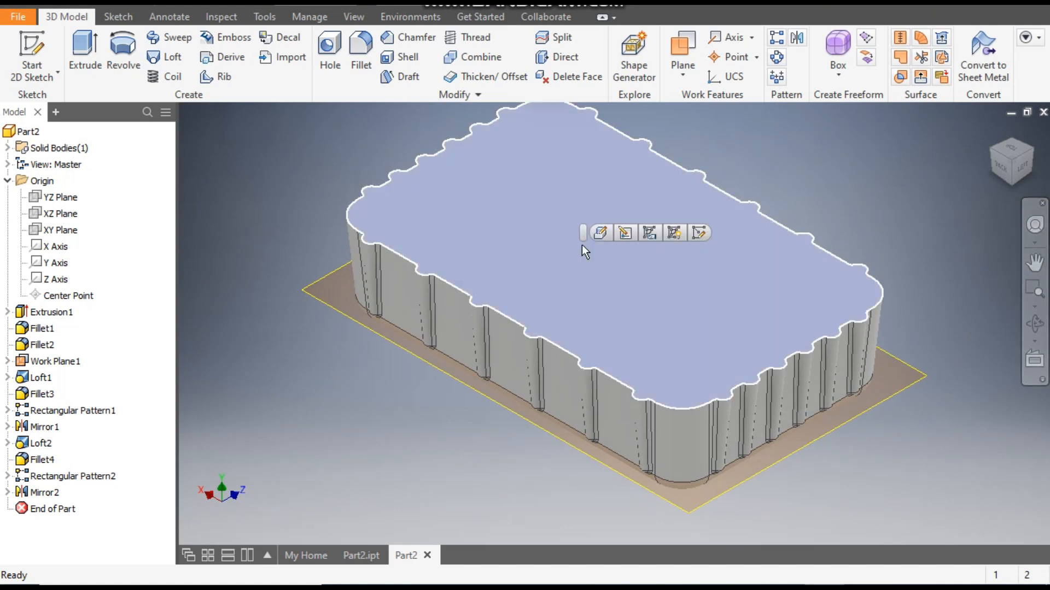
click(699, 233)
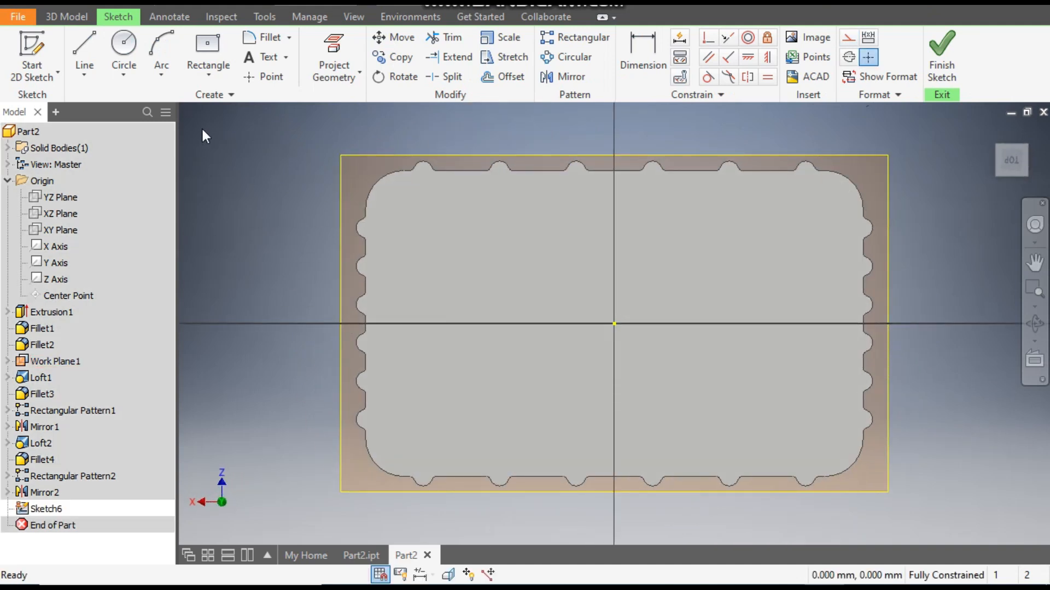
click(209, 64)
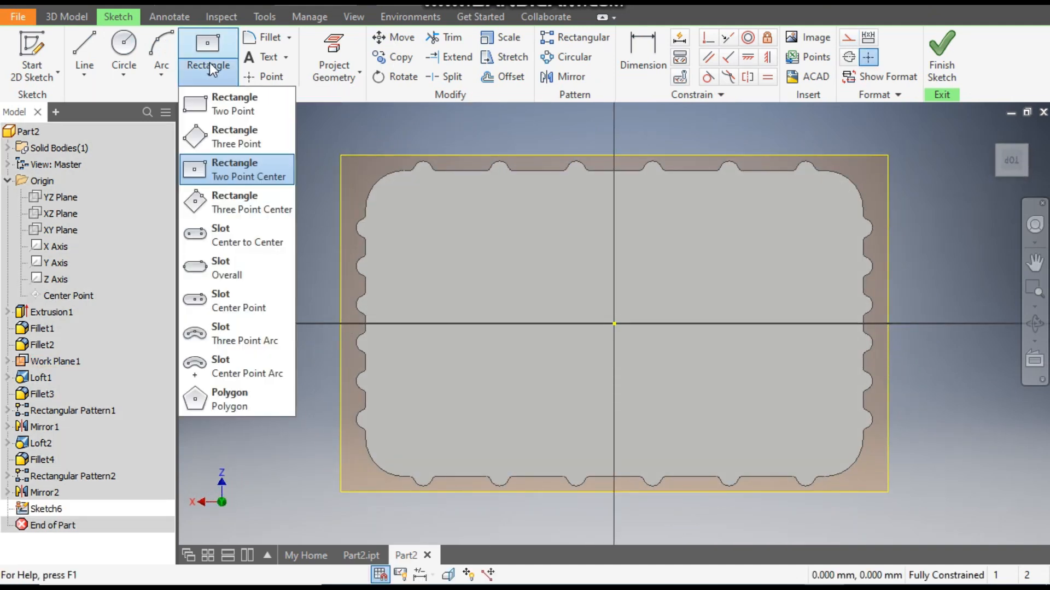
click(250, 167)
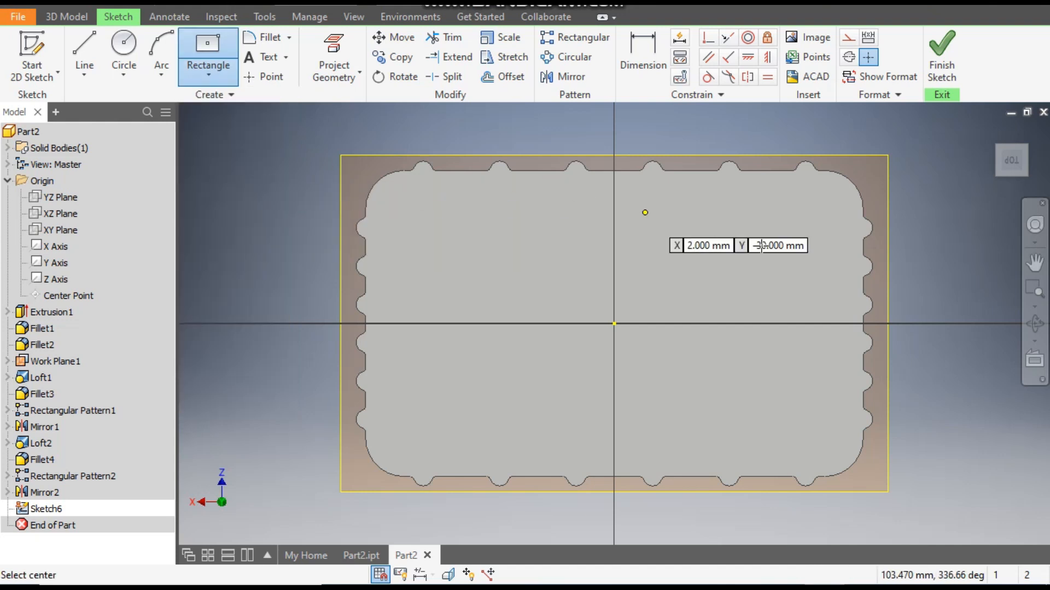
click(614, 323)
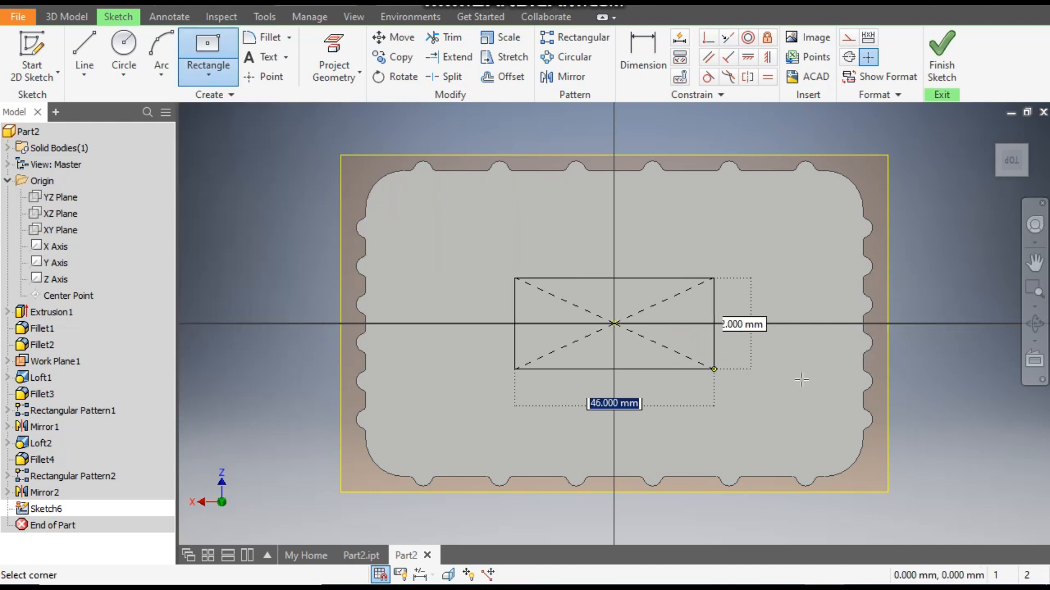
click(920, 141)
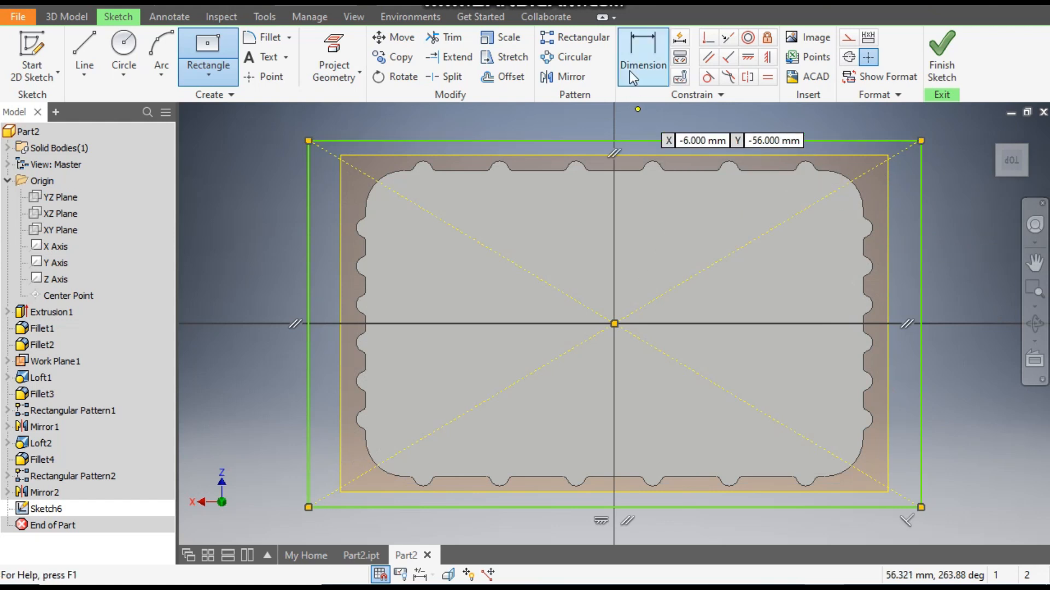
- Dimension the rim rectangle to 140 mm long and 90 mm wide
click(639, 61)
click(653, 141)
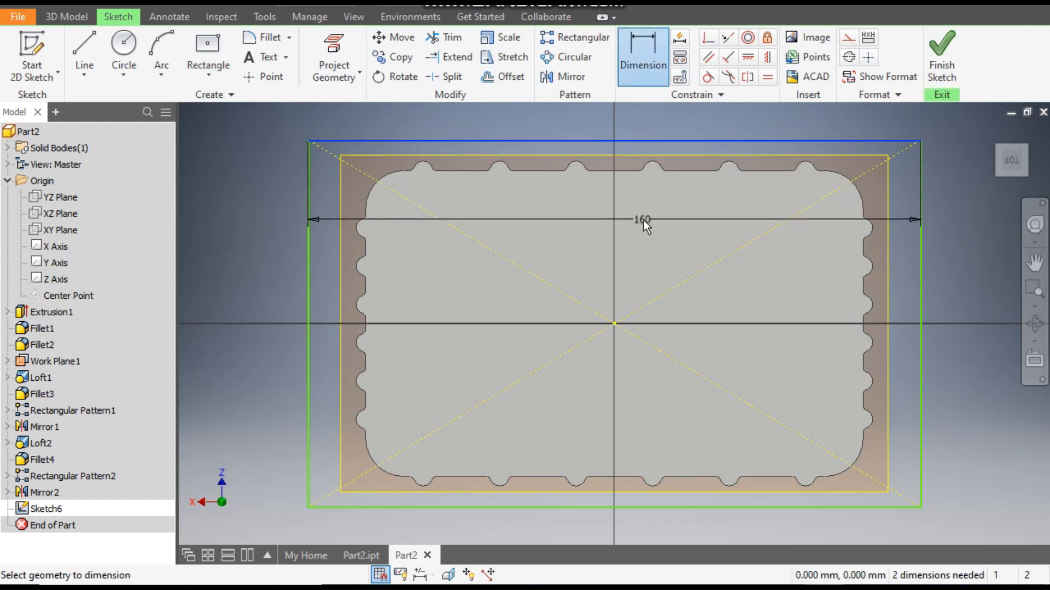
click(642, 219)
text(140)
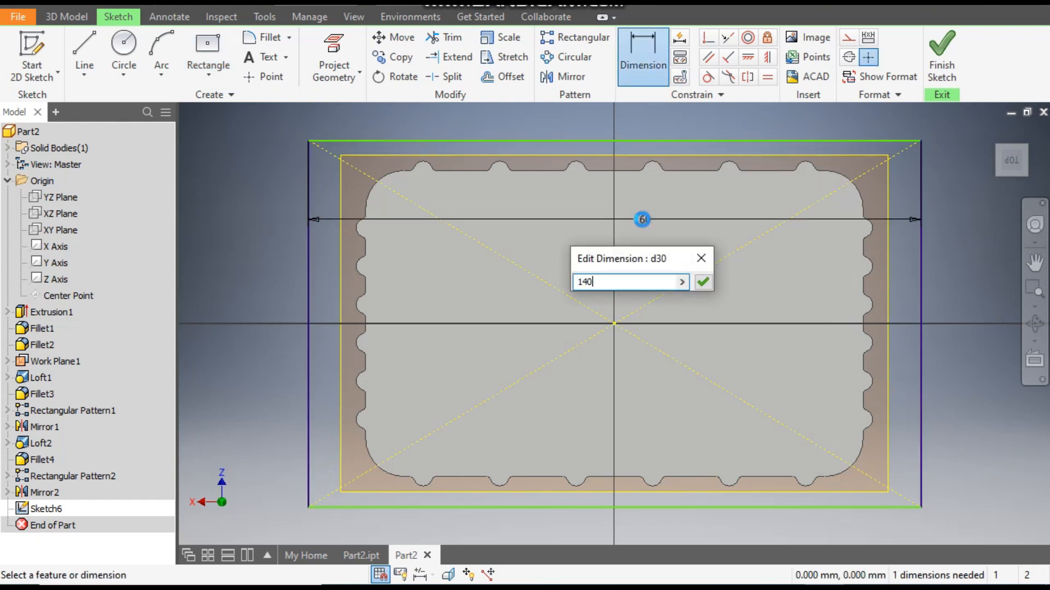
key(Return)
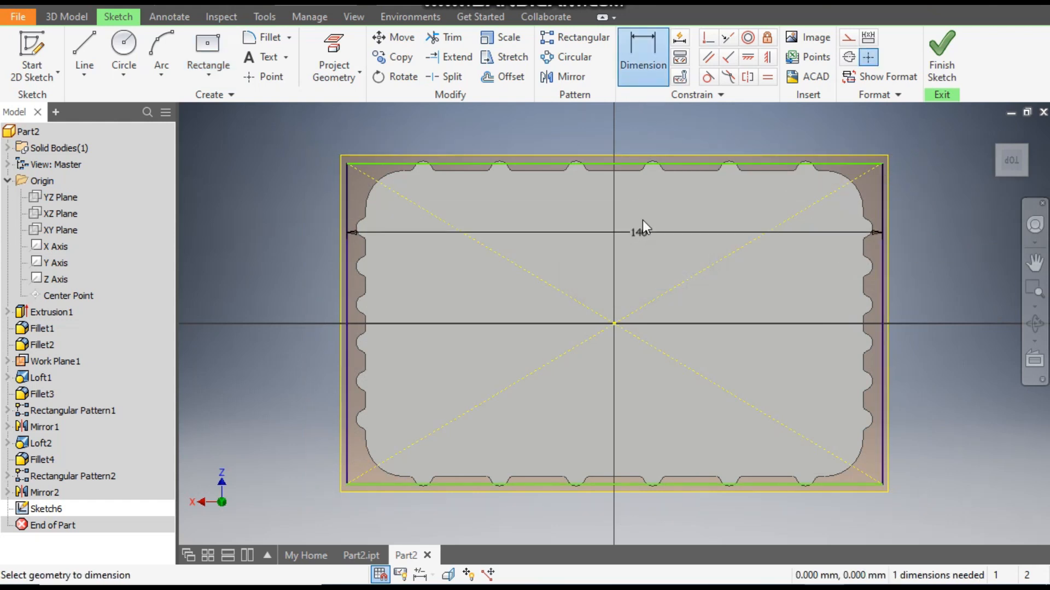
click(883, 259)
click(931, 266)
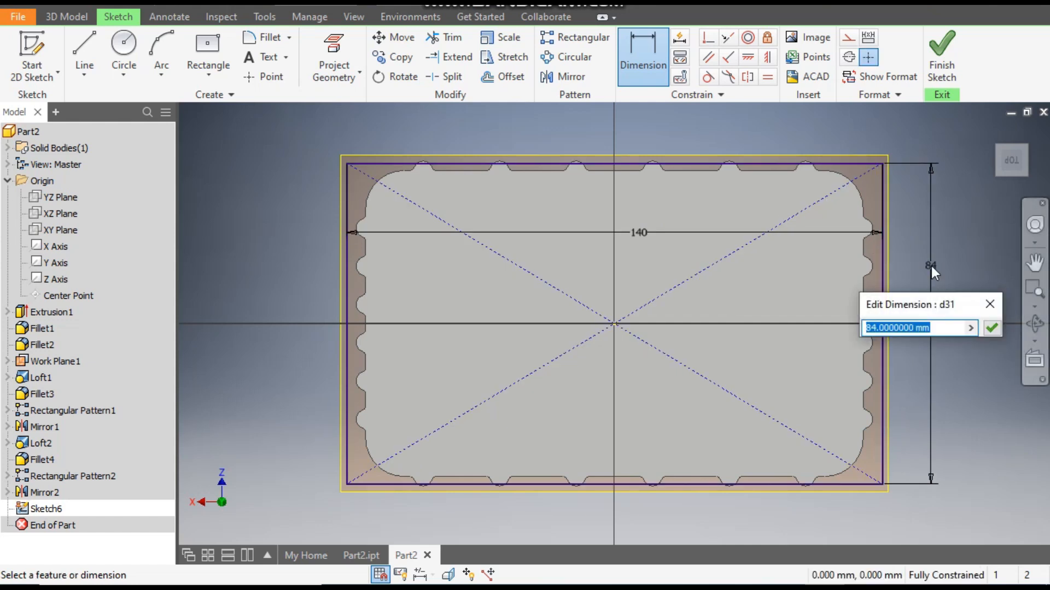
text(90)
key(Return)
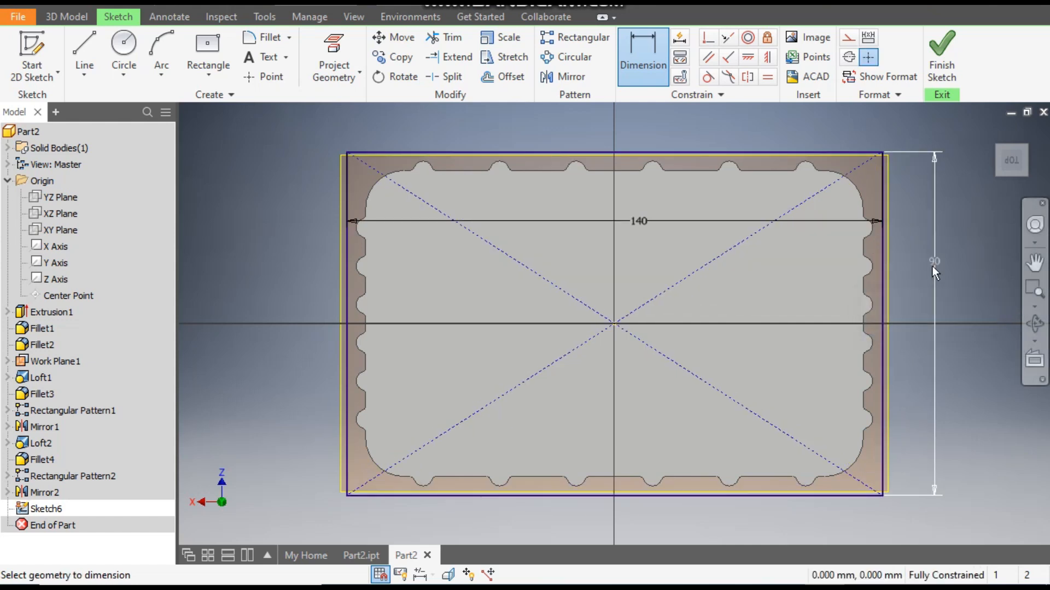
- Round all four corners of the rim rectangle with 15 mm sketch fillets
click(268, 41)
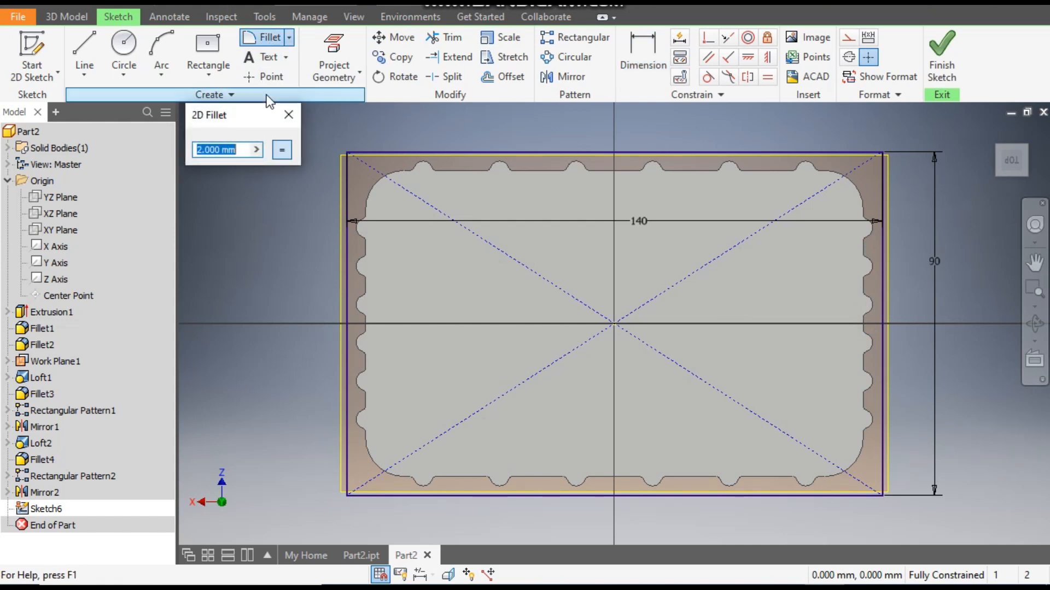
text(15)
click(362, 152)
click(347, 173)
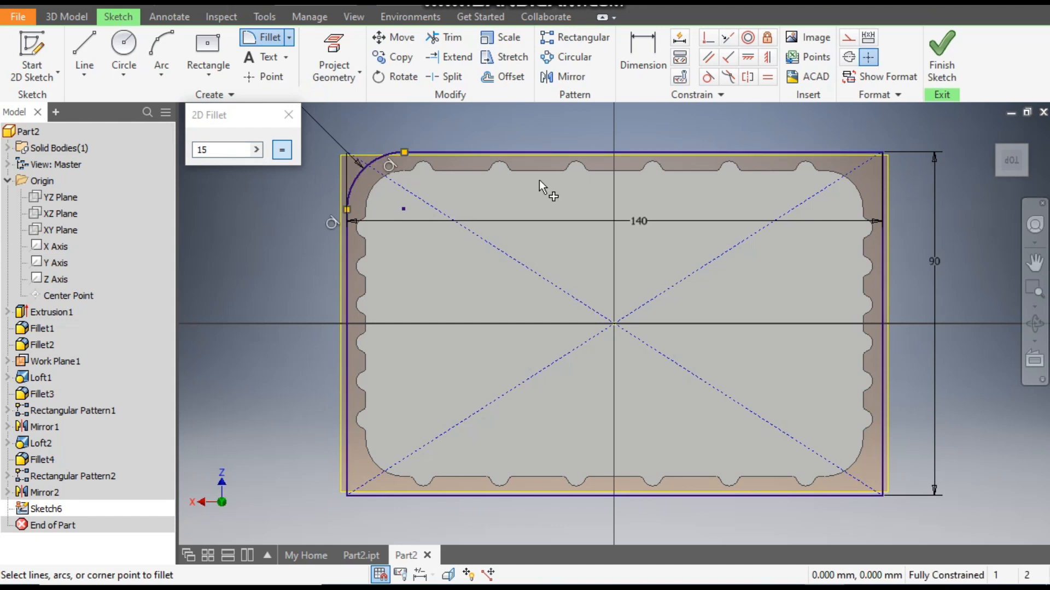
click(840, 153)
click(882, 283)
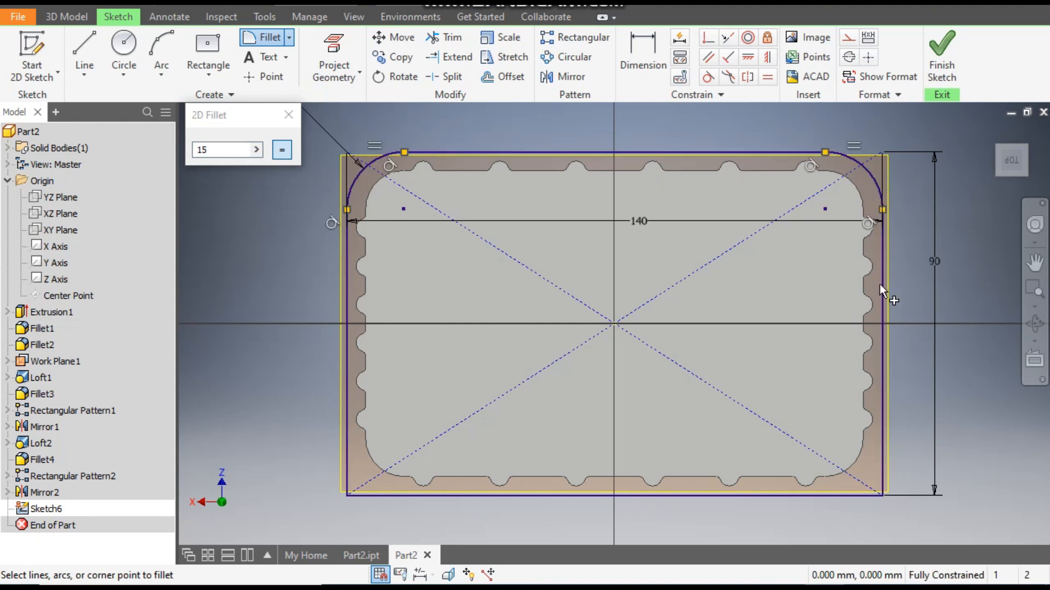
click(860, 495)
click(881, 455)
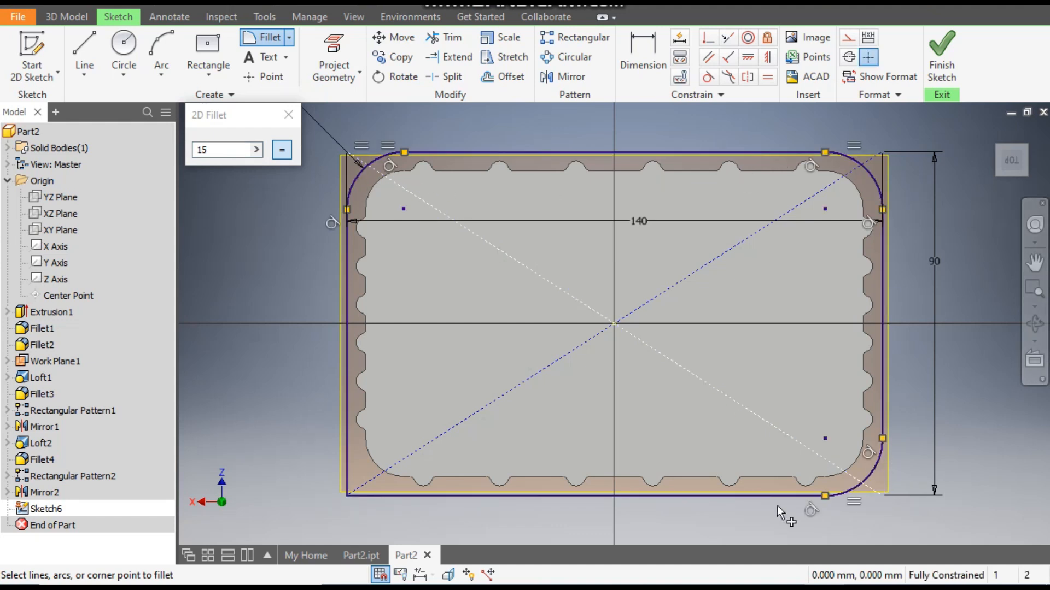
click(417, 496)
click(348, 470)
click(294, 125)
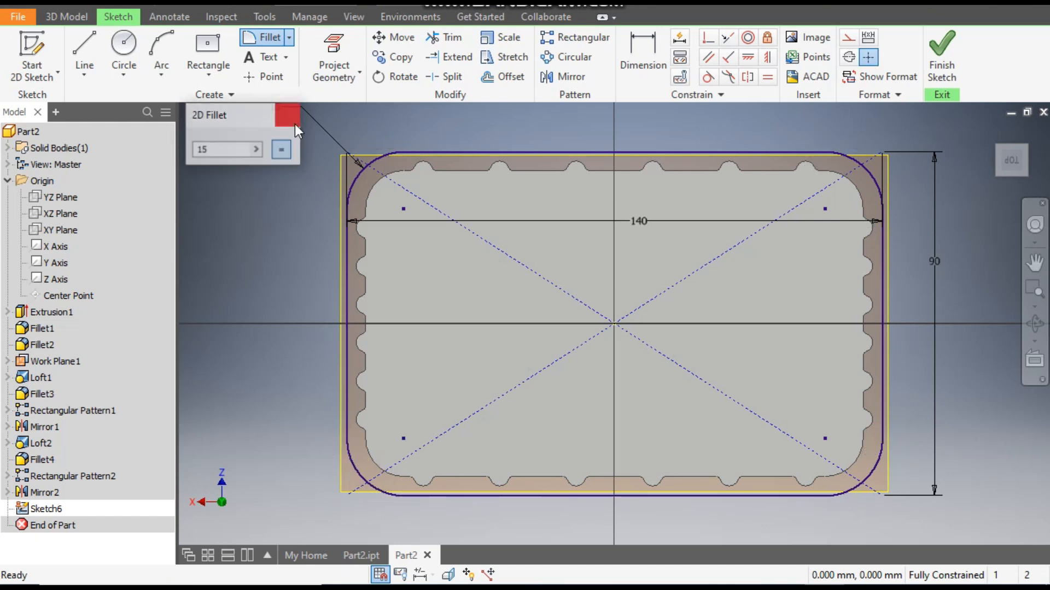
- Finish the sketch and extrude the rounded rim profile 5 mm upward, joined to the tray body
click(931, 77)
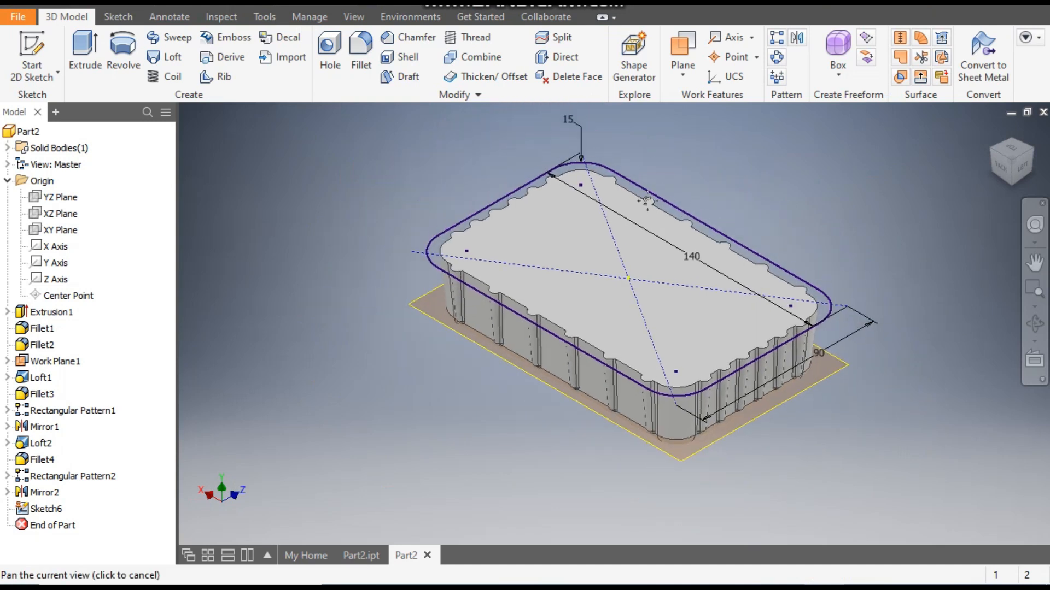
click(76, 50)
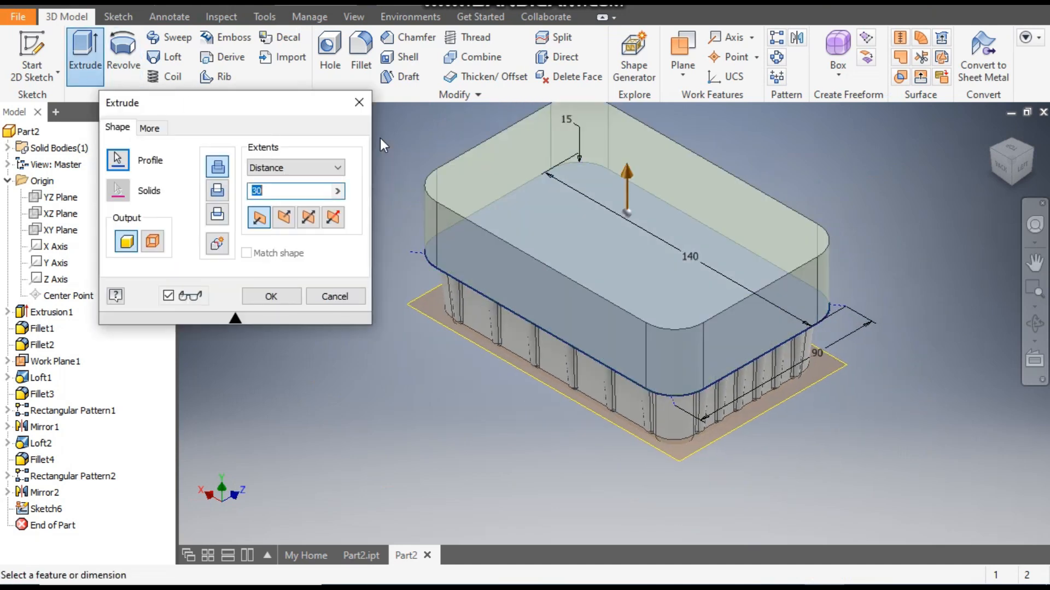
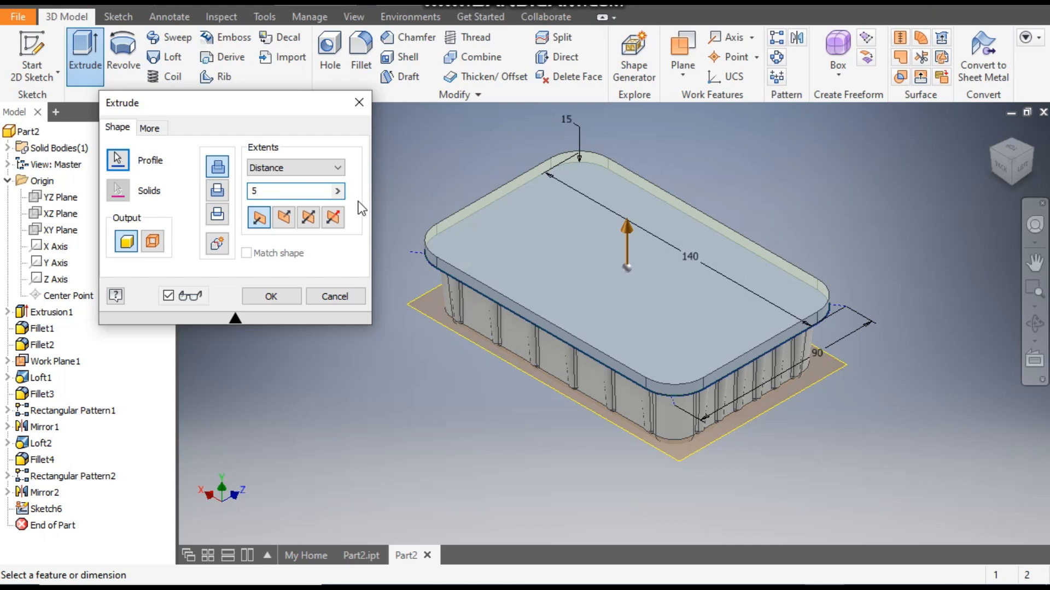
click(273, 297)
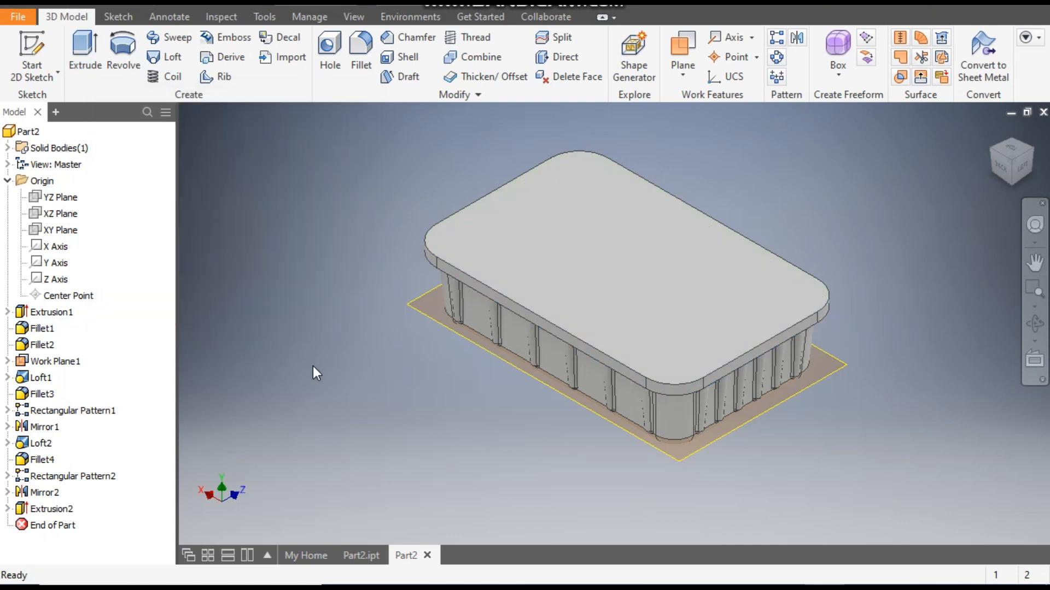
click(1012, 186)
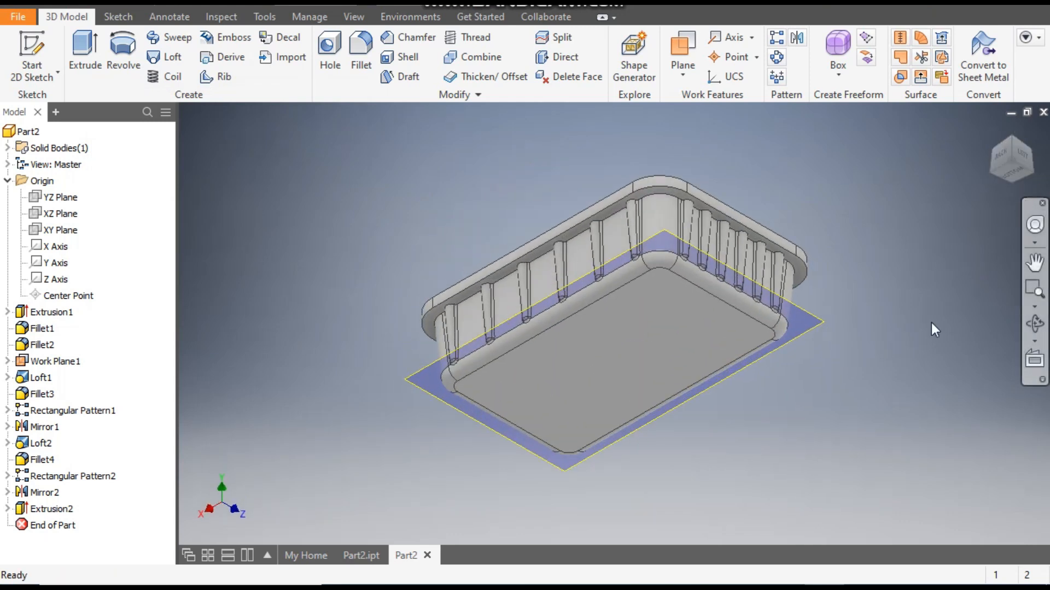
- Start a sketch on the tray's bottom face and draw a two-point centre rectangle about 66 mm wide, centred on the origin
click(609, 340)
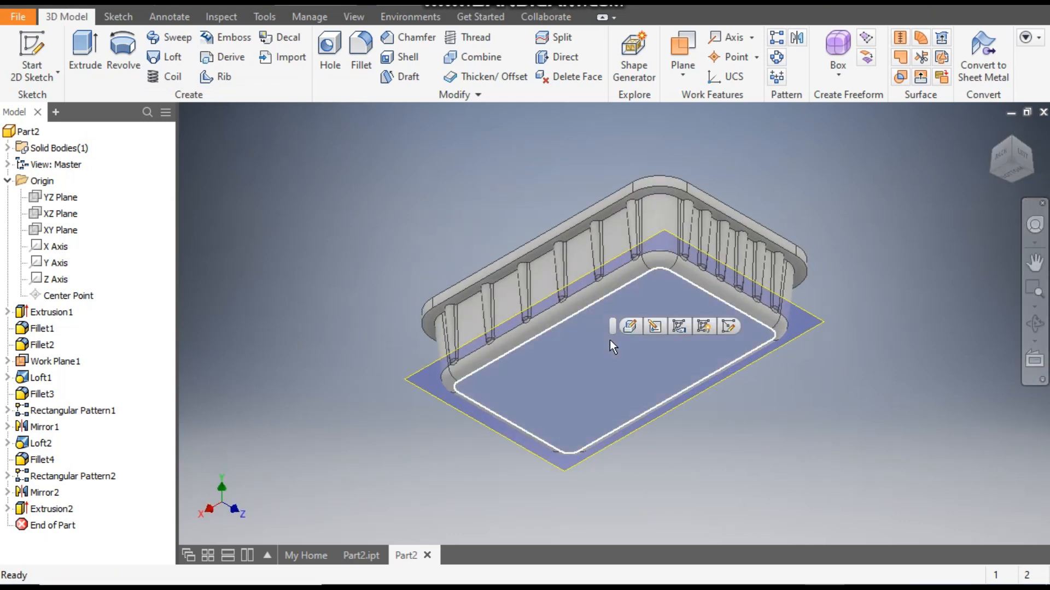
click(731, 323)
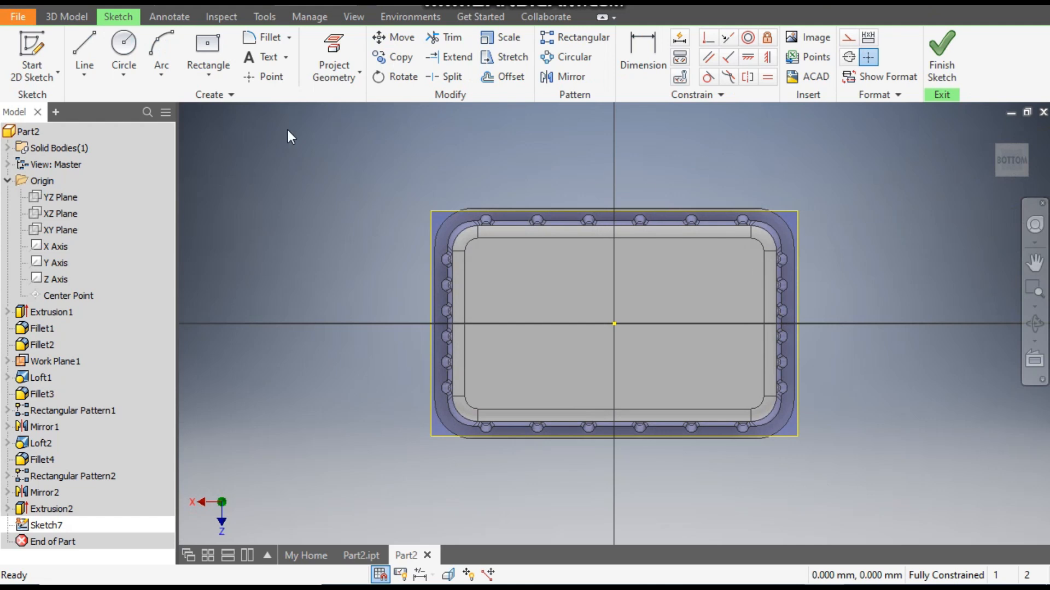
click(205, 66)
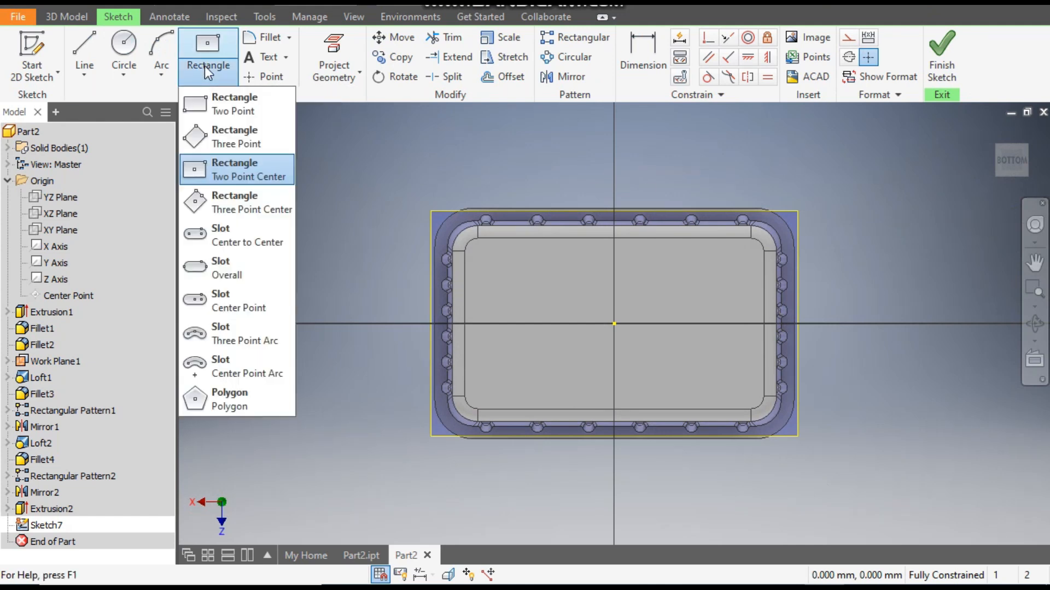
click(247, 164)
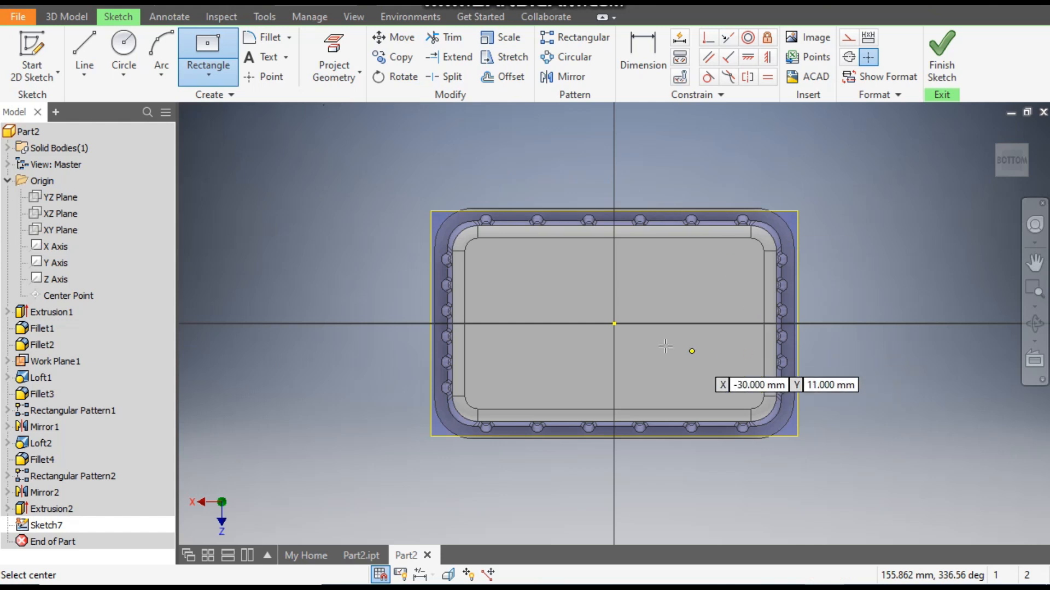
click(614, 323)
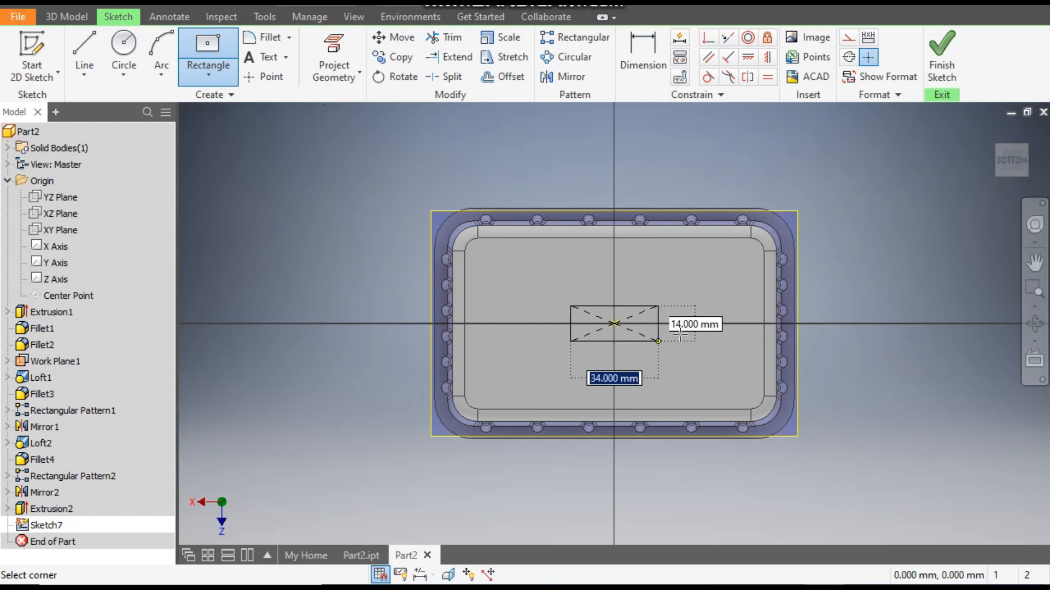
click(699, 285)
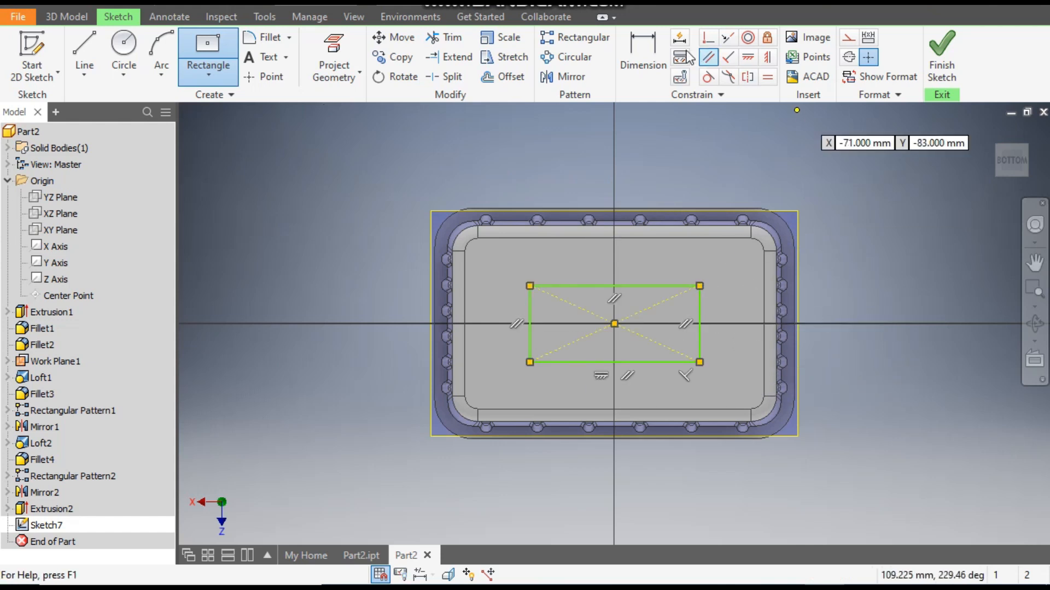
- Dimension the base rectangle to 90 mm long and 45 mm wide
click(655, 55)
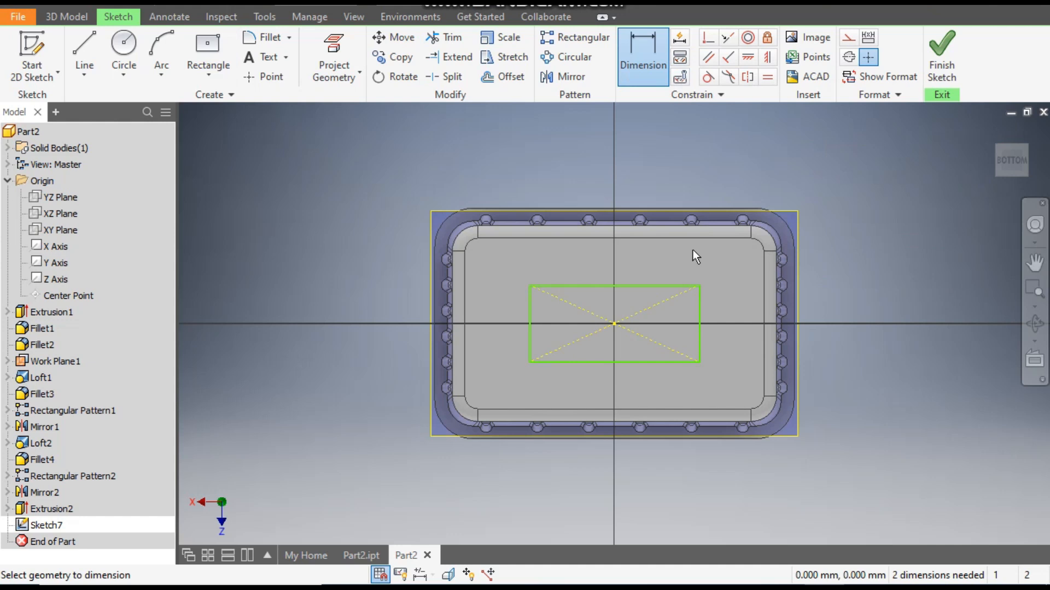
click(645, 284)
click(648, 264)
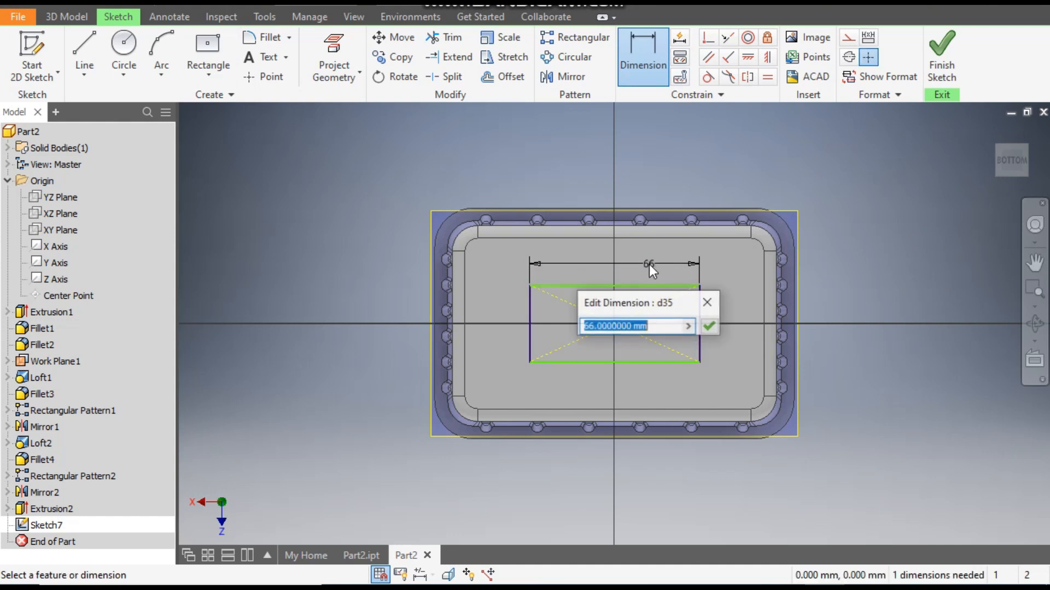
text(90)
key(Return)
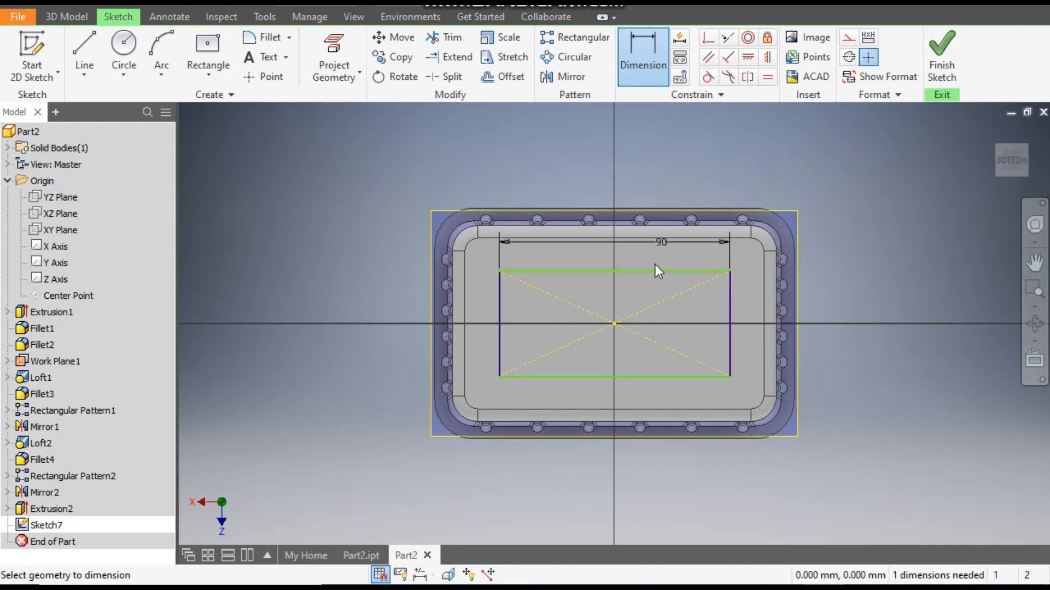
click(731, 322)
click(701, 318)
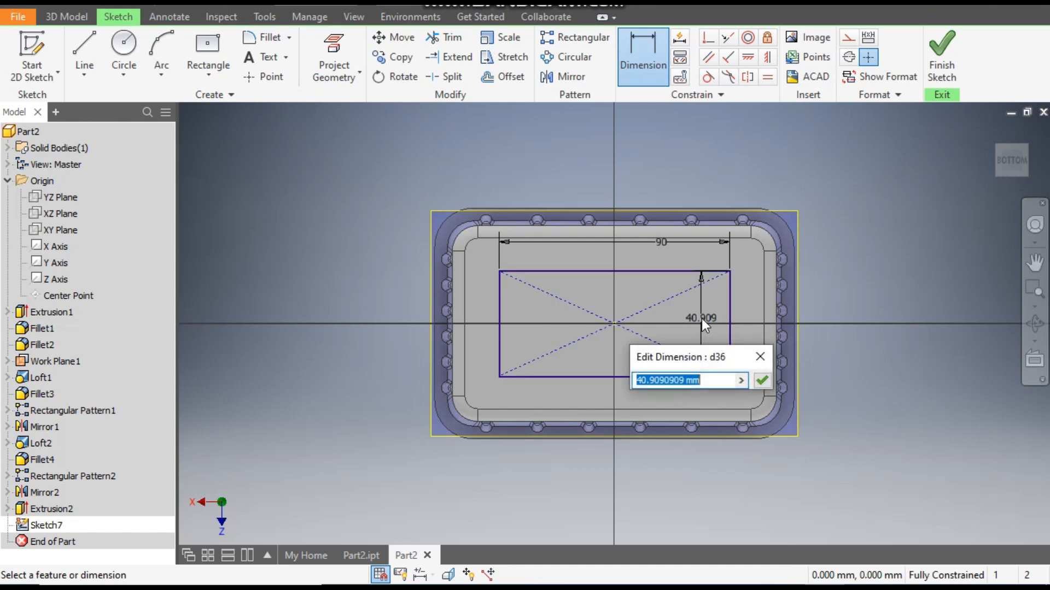
text(45)
key(Return)
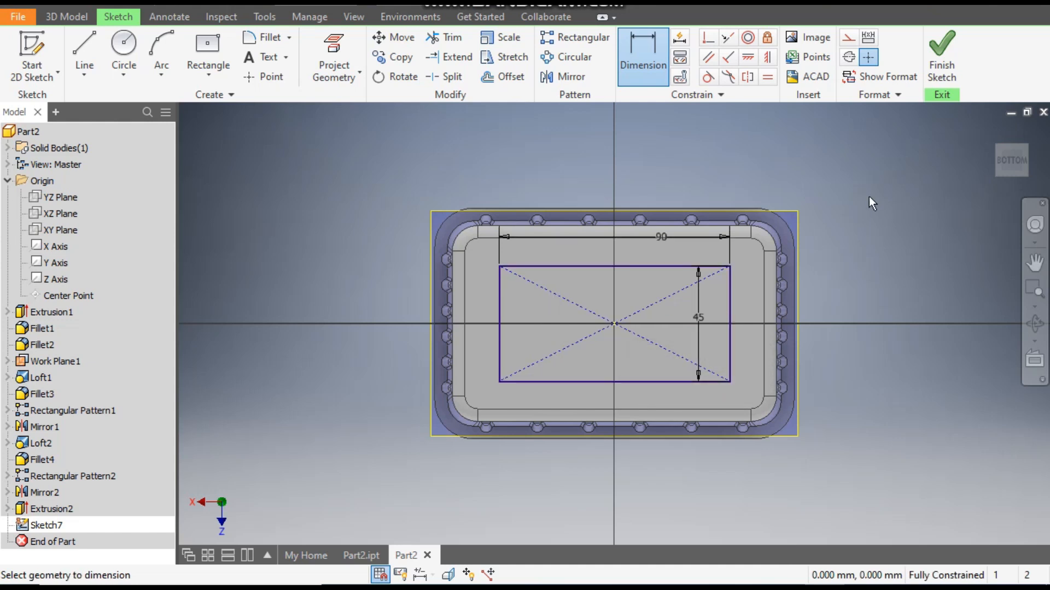
- Round all four corners of the base rectangle with 10 mm sketch fillets
click(269, 38)
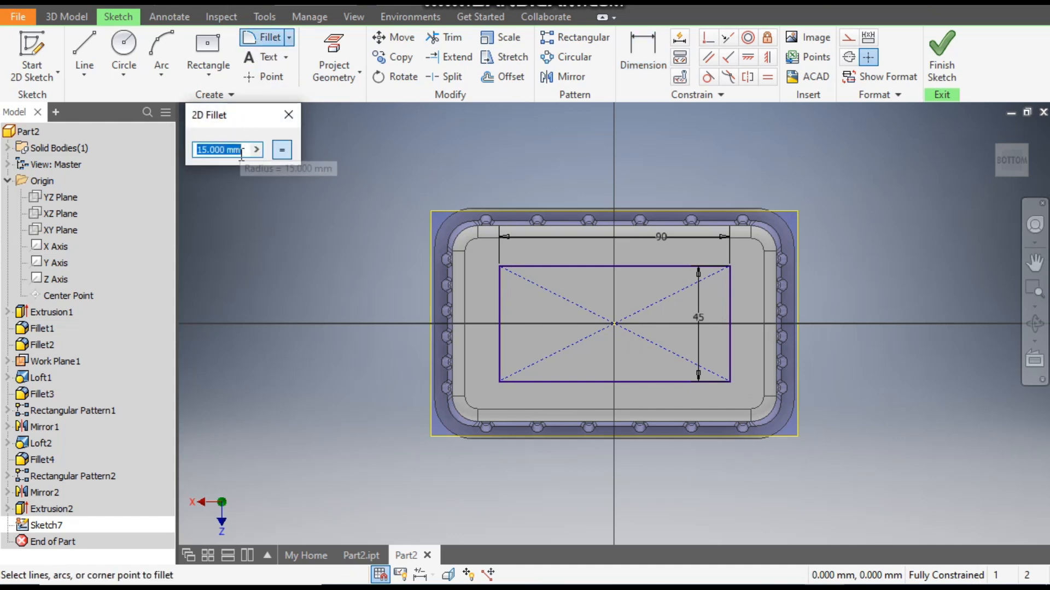
text(10)
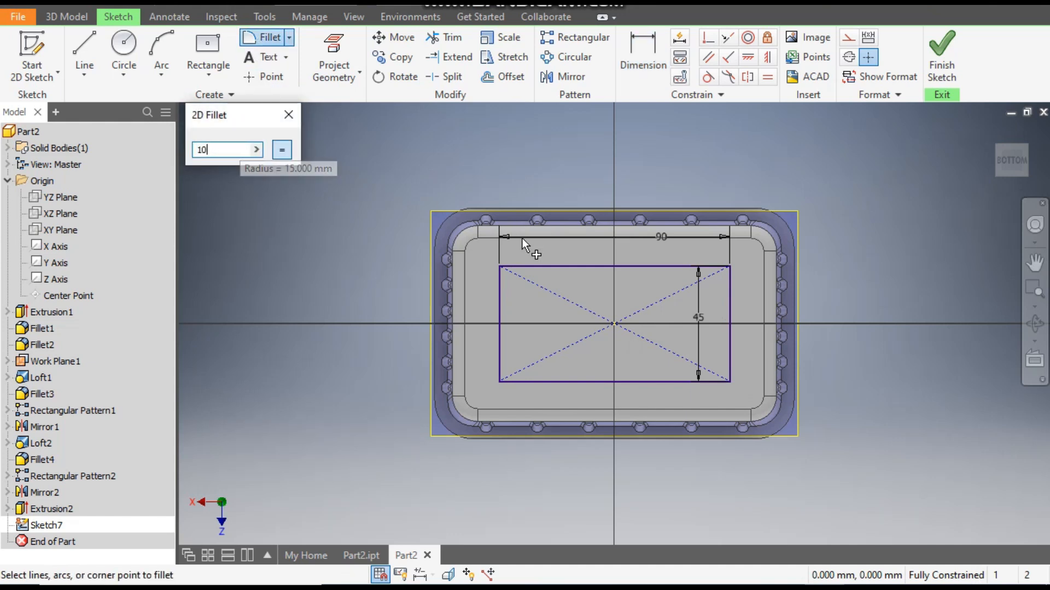
click(533, 266)
click(500, 297)
click(541, 381)
click(499, 350)
click(723, 383)
click(729, 354)
click(729, 286)
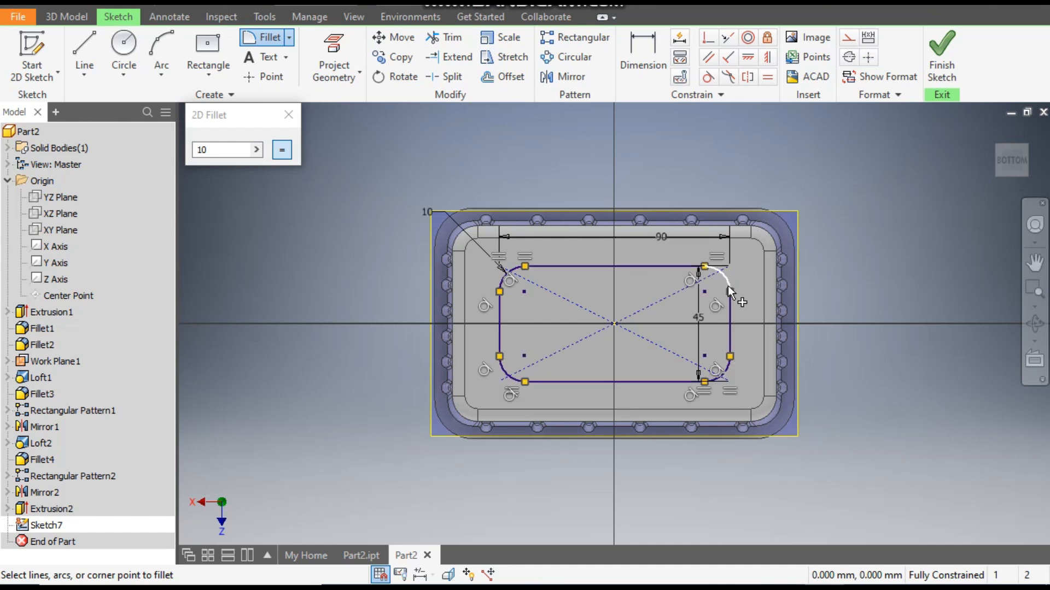
click(288, 115)
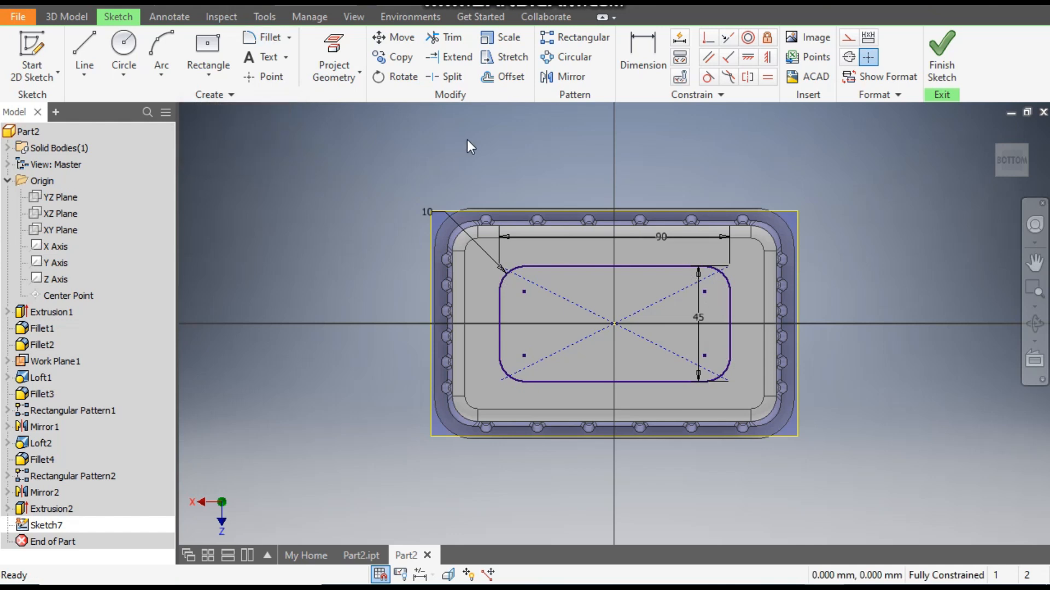
- Finish the sketch and cut-extrude the rounded profile 3 mm into the tray's underside
click(941, 55)
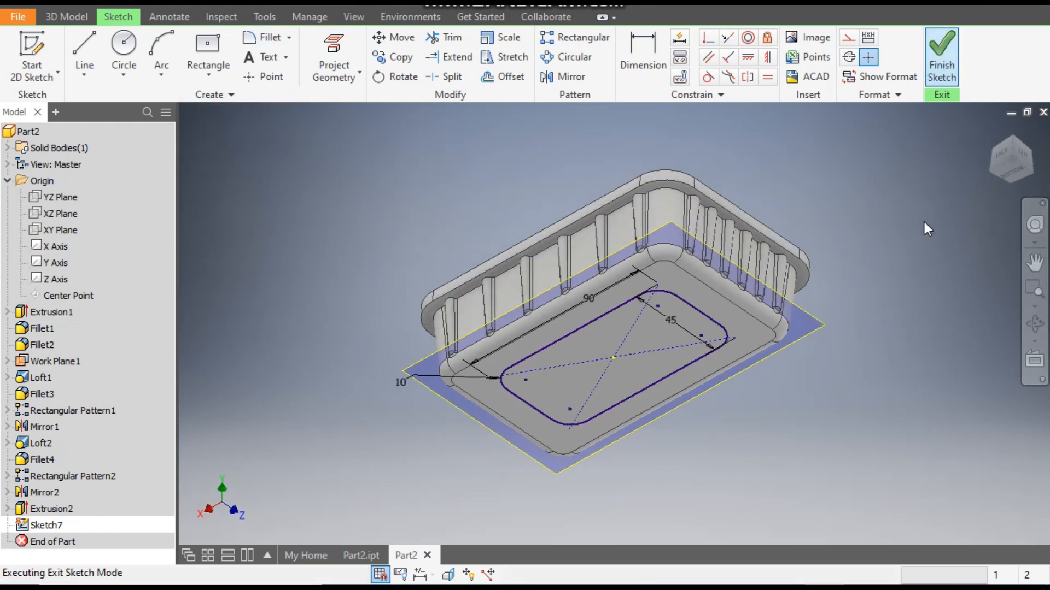
click(76, 42)
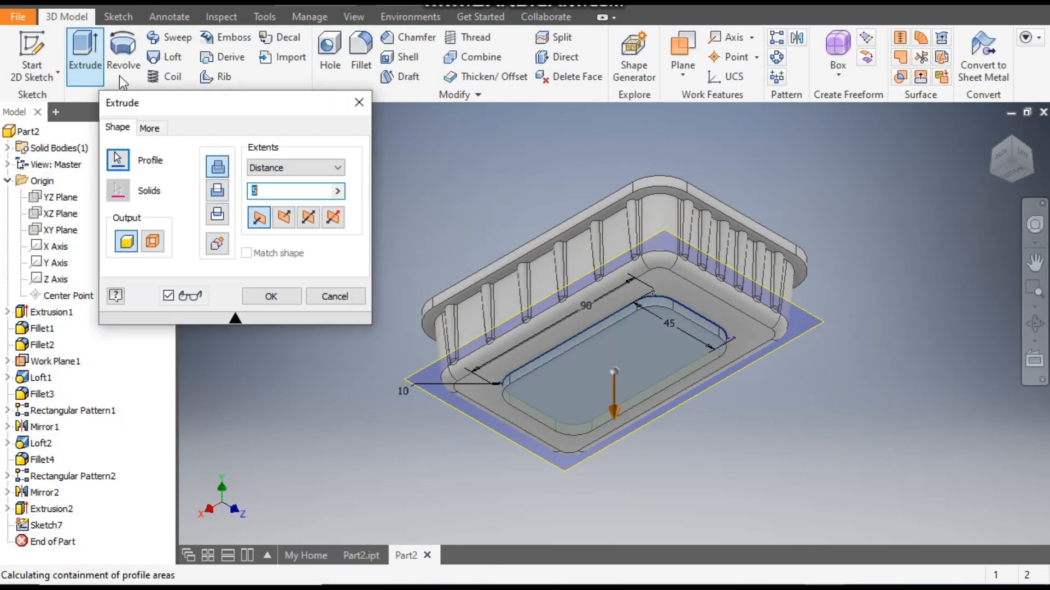
scroll(651, 313, up, 2)
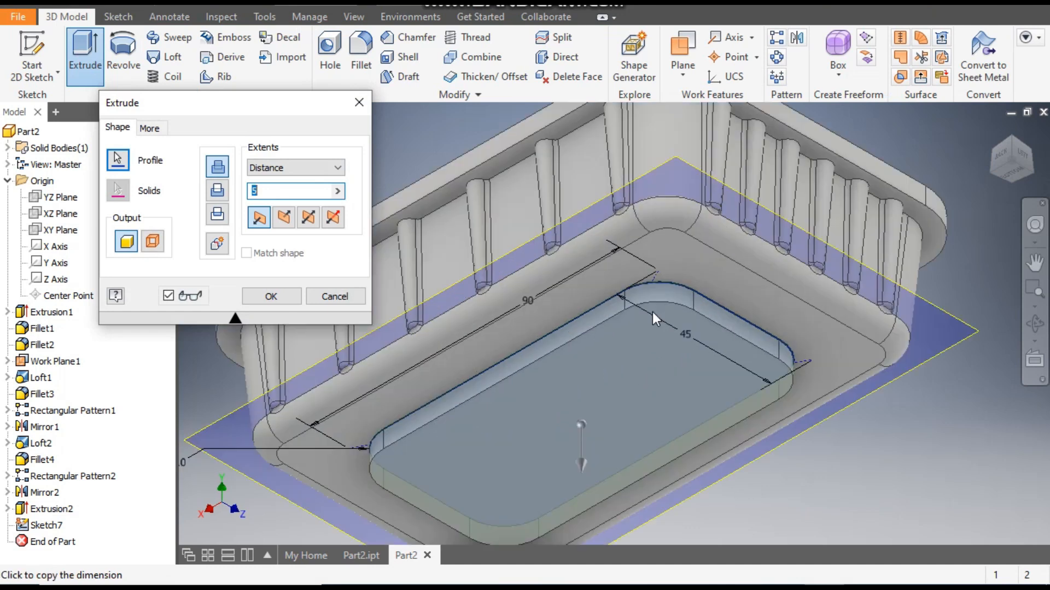
click(217, 191)
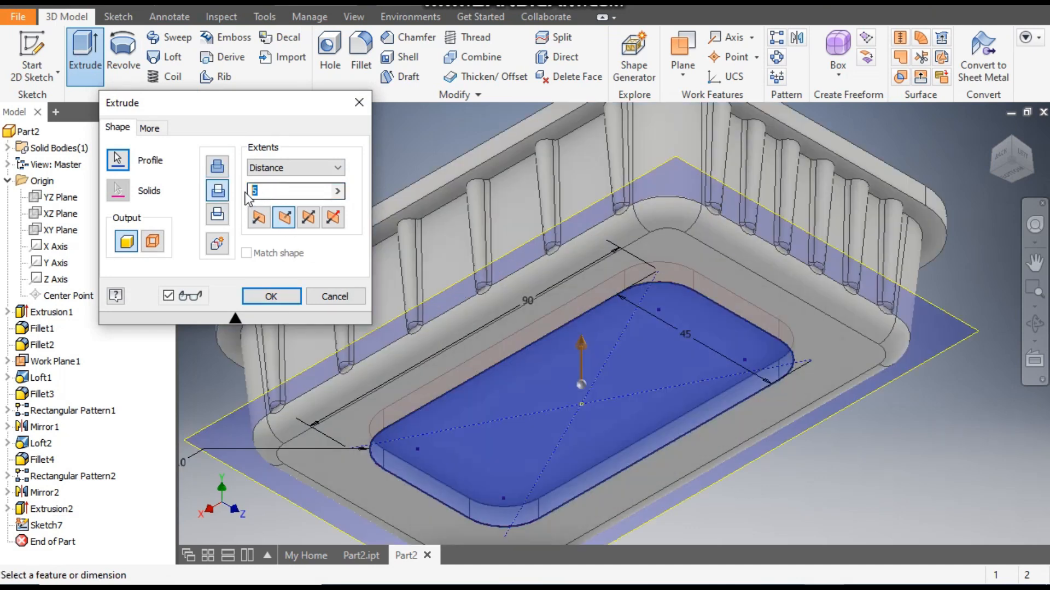
text(3)
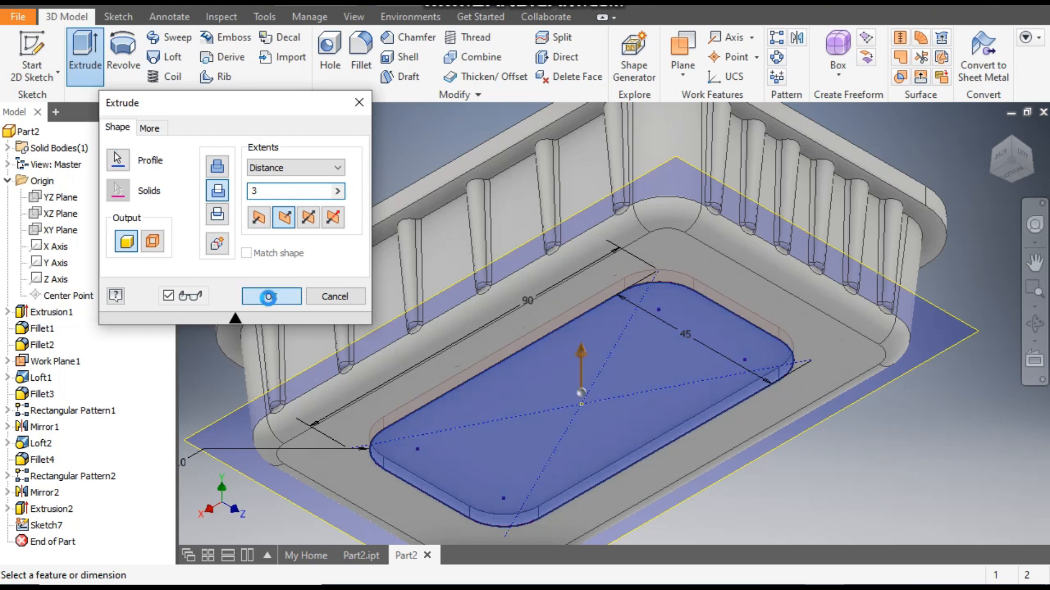
click(271, 296)
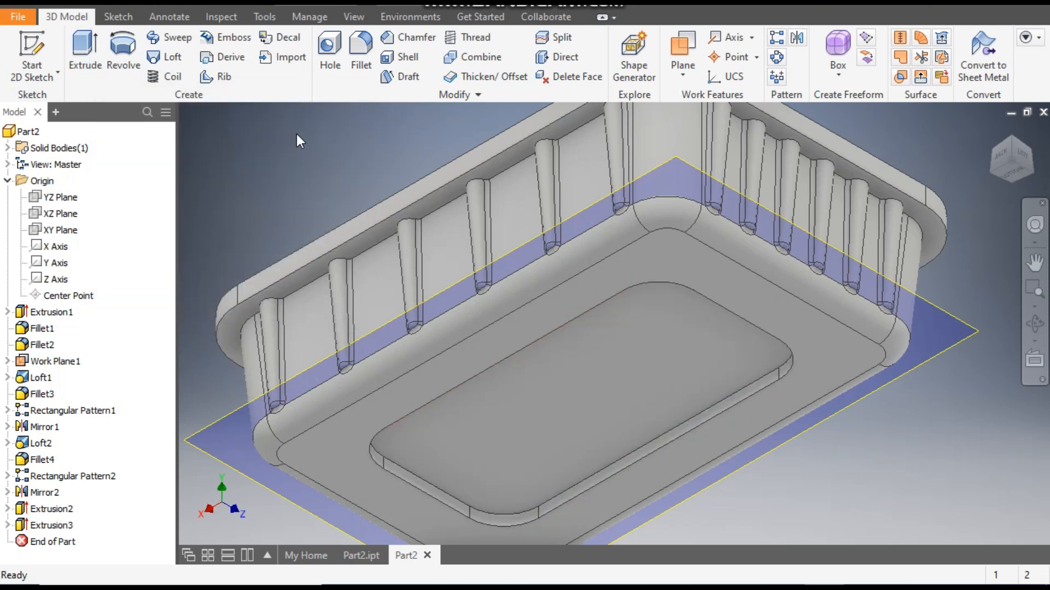
- Fillet the inner floor edge loop of the bottom recess with a 3 mm radius
click(362, 52)
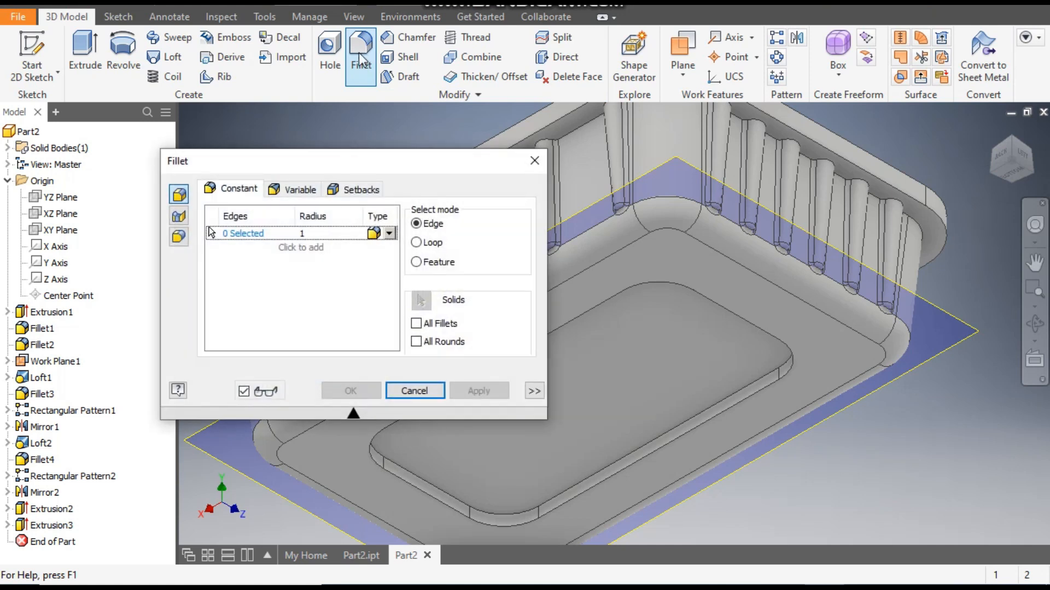
click(301, 234)
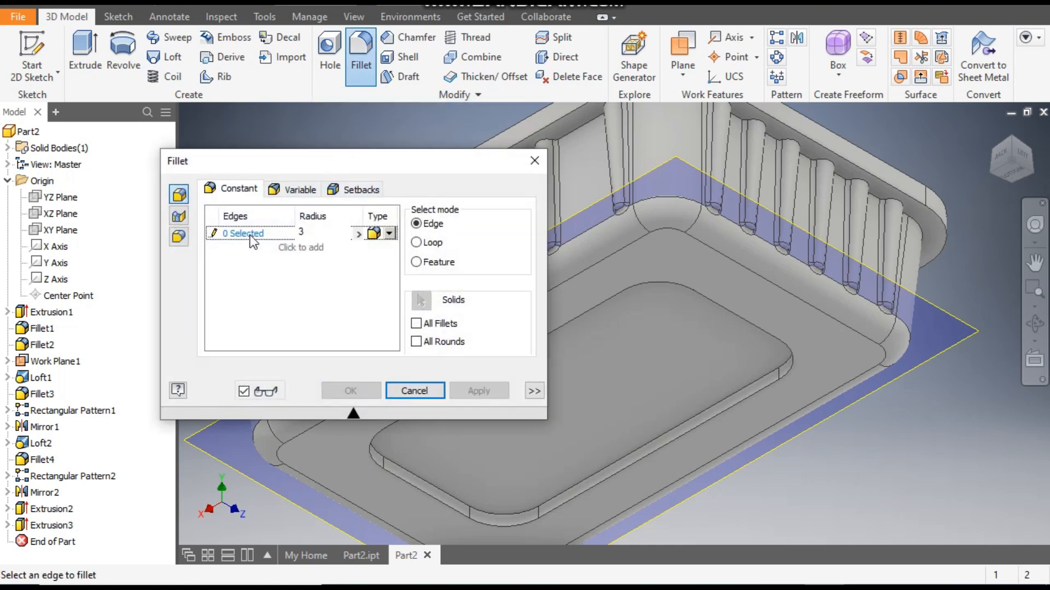
key(Return)
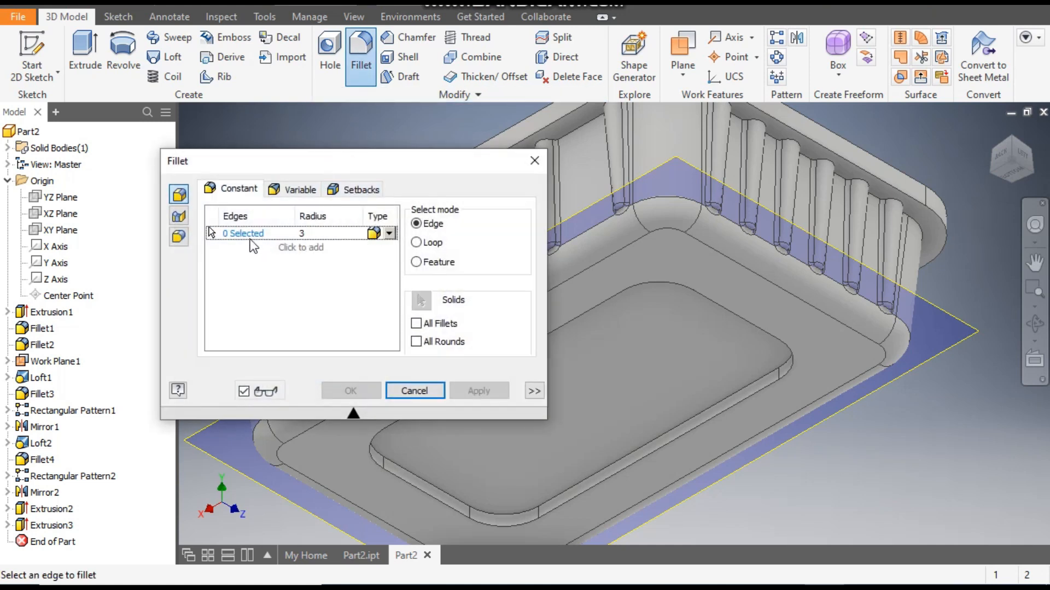
click(728, 393)
middle_drag(724, 394, 851, 364)
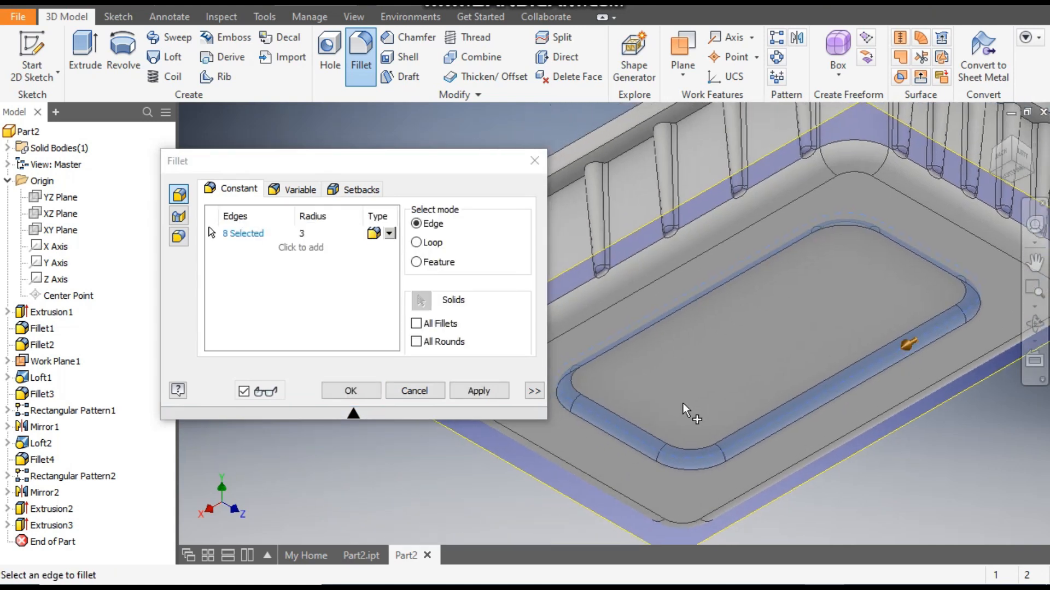
click(481, 391)
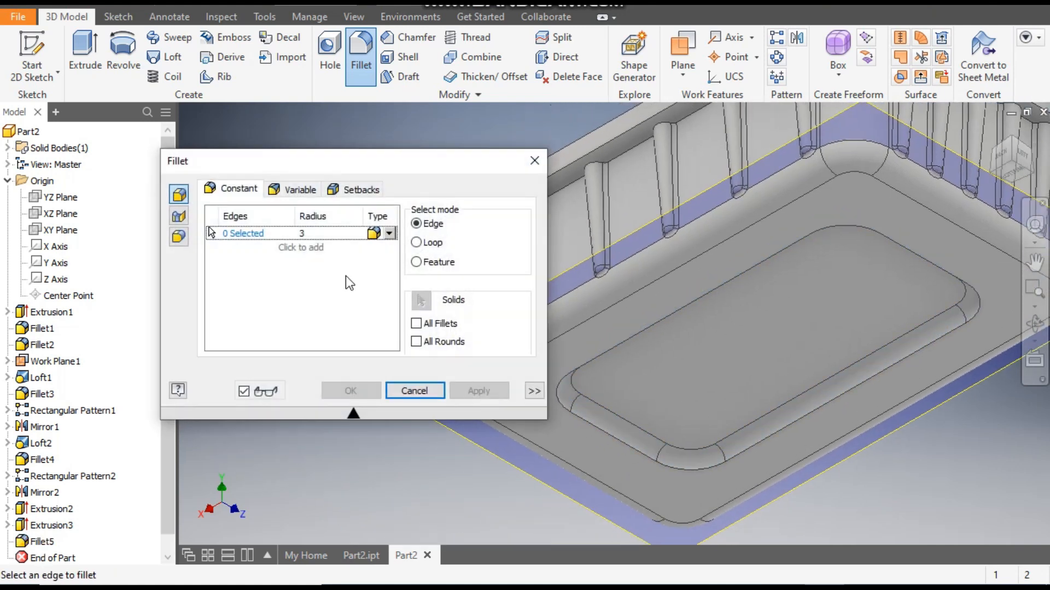
- Fillet the outer edge loop of the bottom recess with a 5 mm radius and close the Fillet command
click(304, 236)
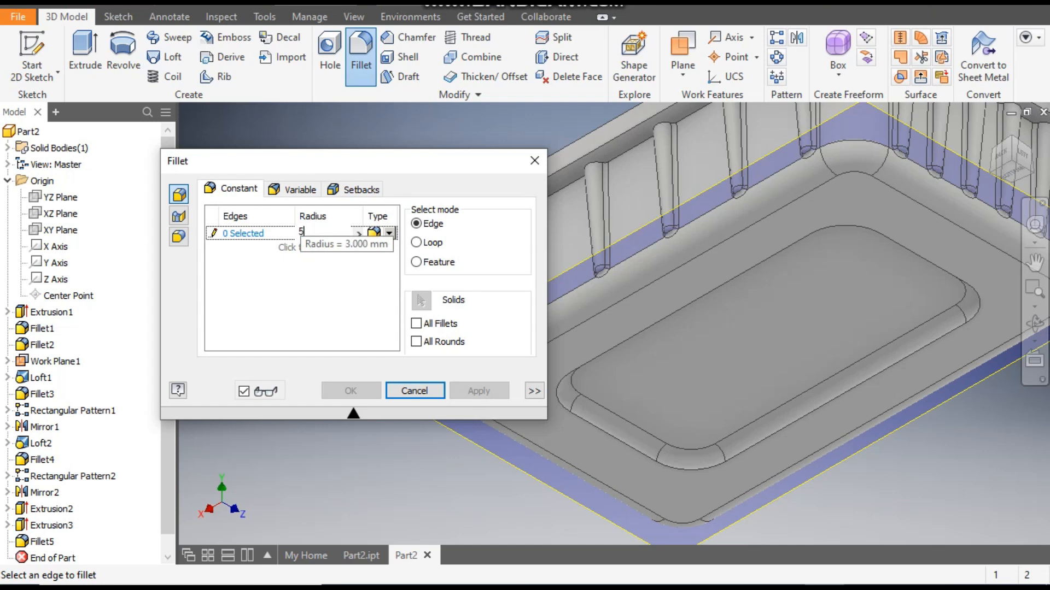
text(5)
key(Return)
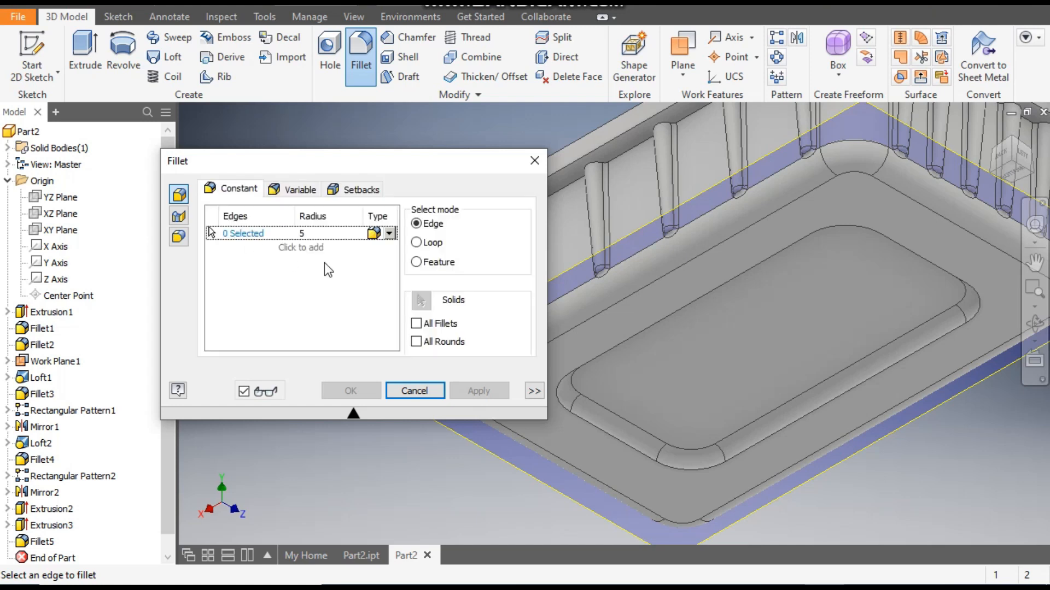
click(969, 324)
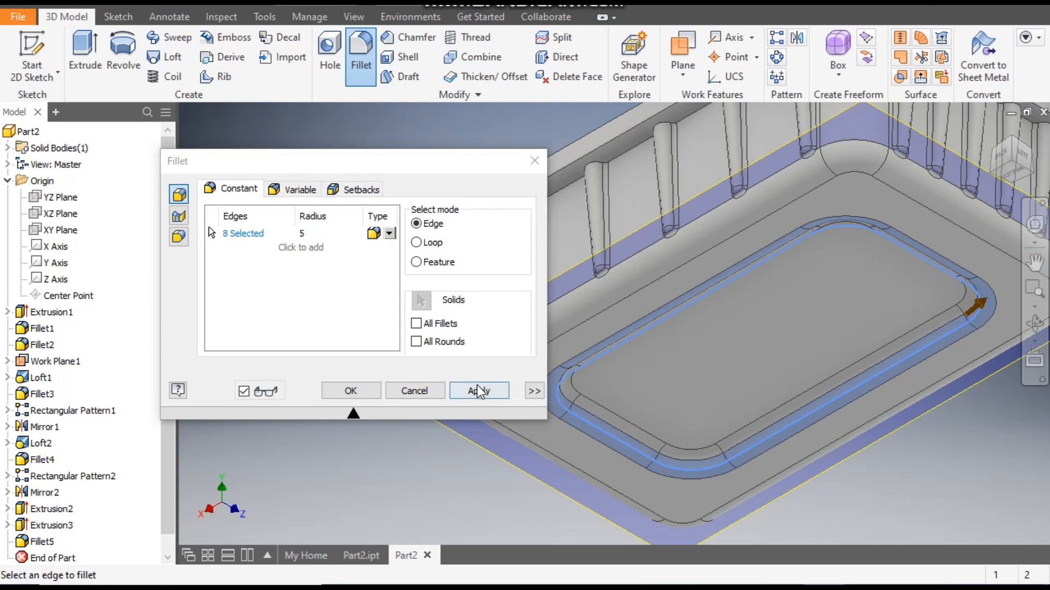
click(478, 392)
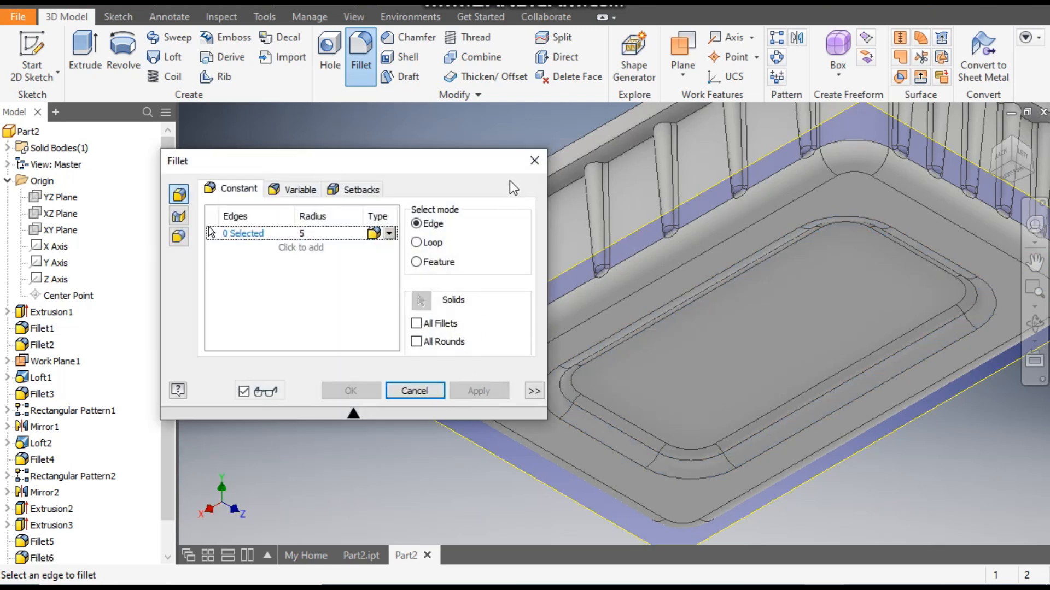
click(535, 161)
- Shell the tray to a 0.5 mm wall thickness, removing its flat top face
scroll(654, 220, down, 5)
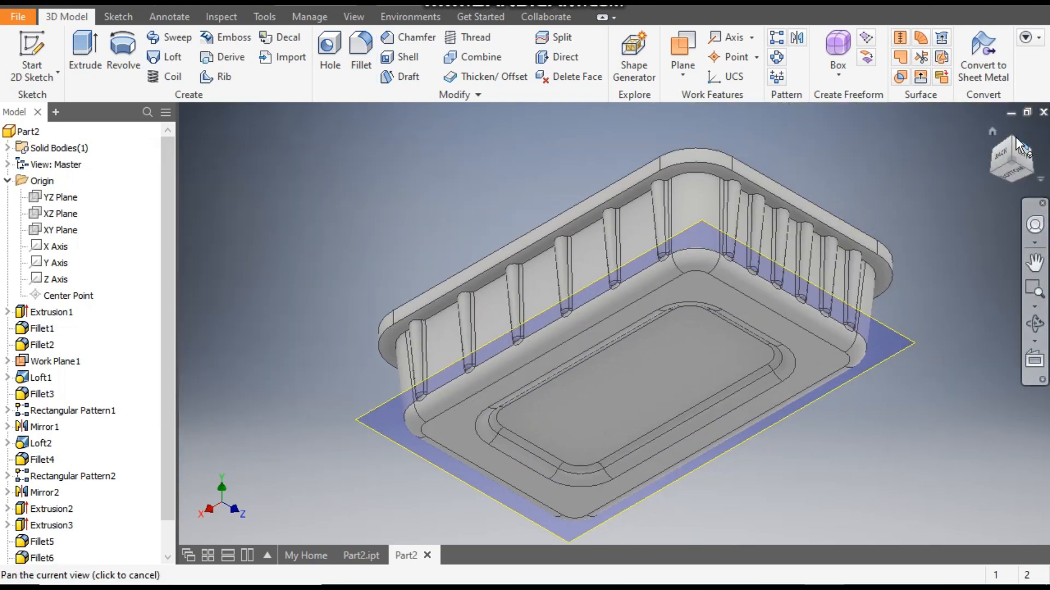
click(1011, 137)
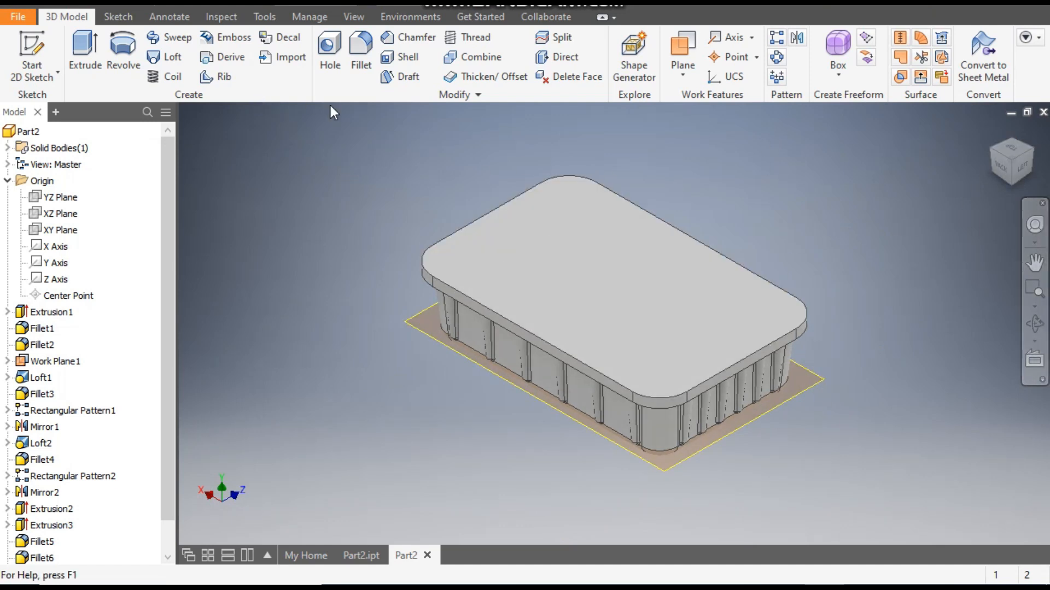
click(403, 55)
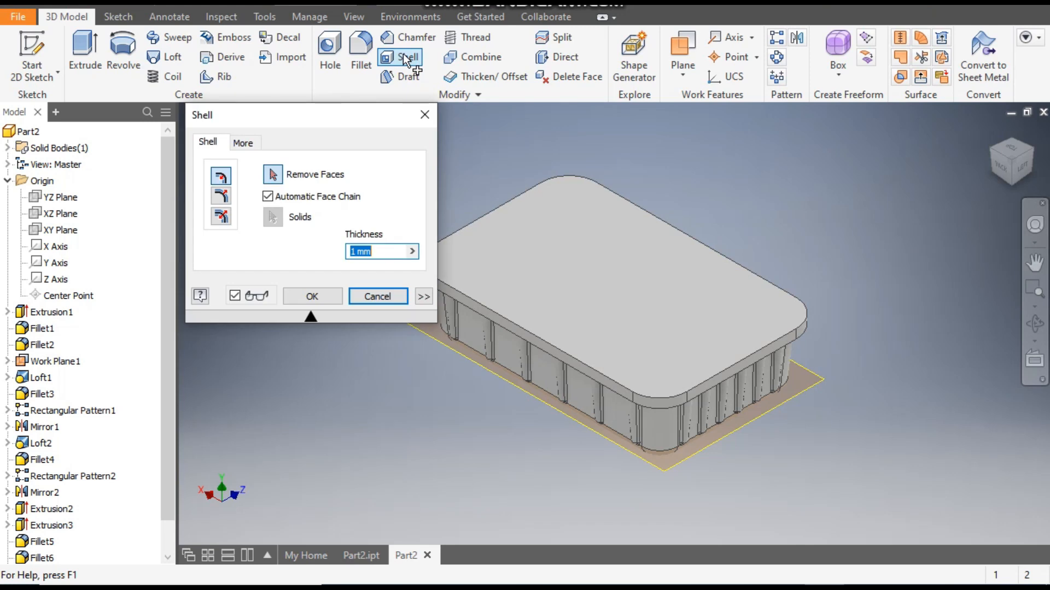
text(0)
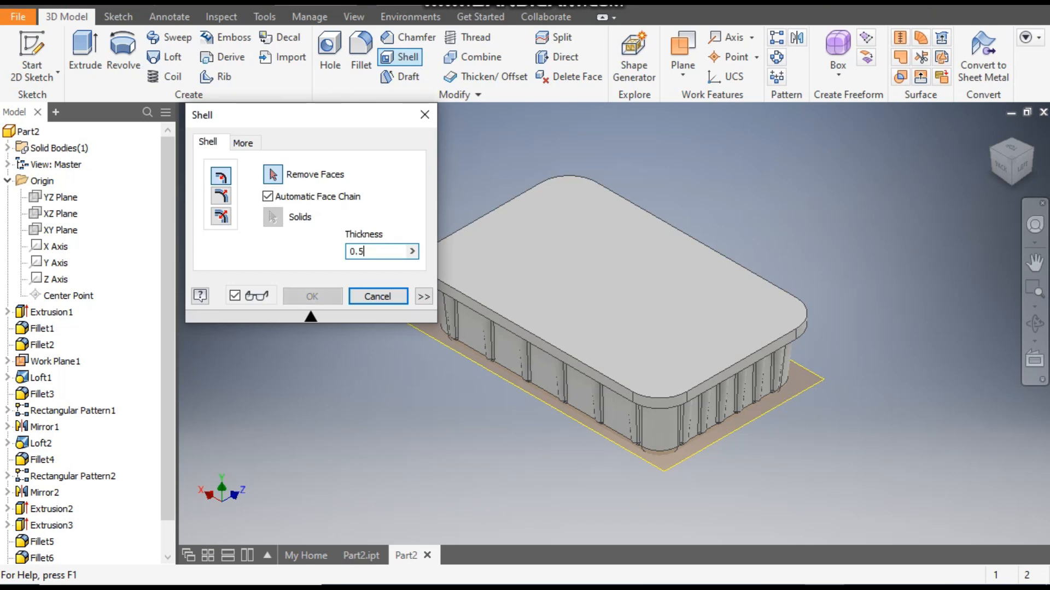
text(.5)
click(599, 275)
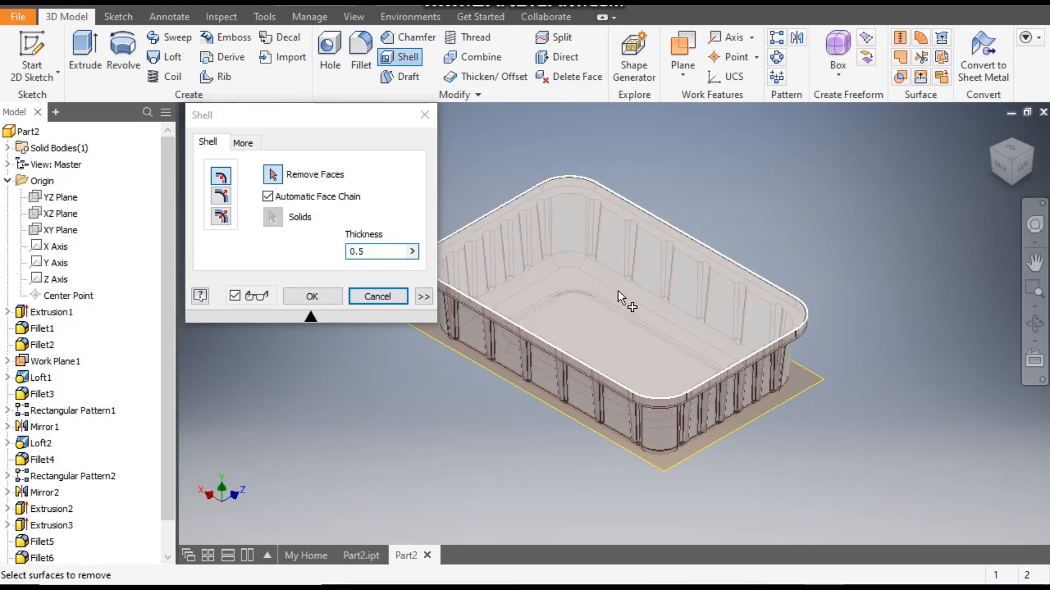
click(618, 291)
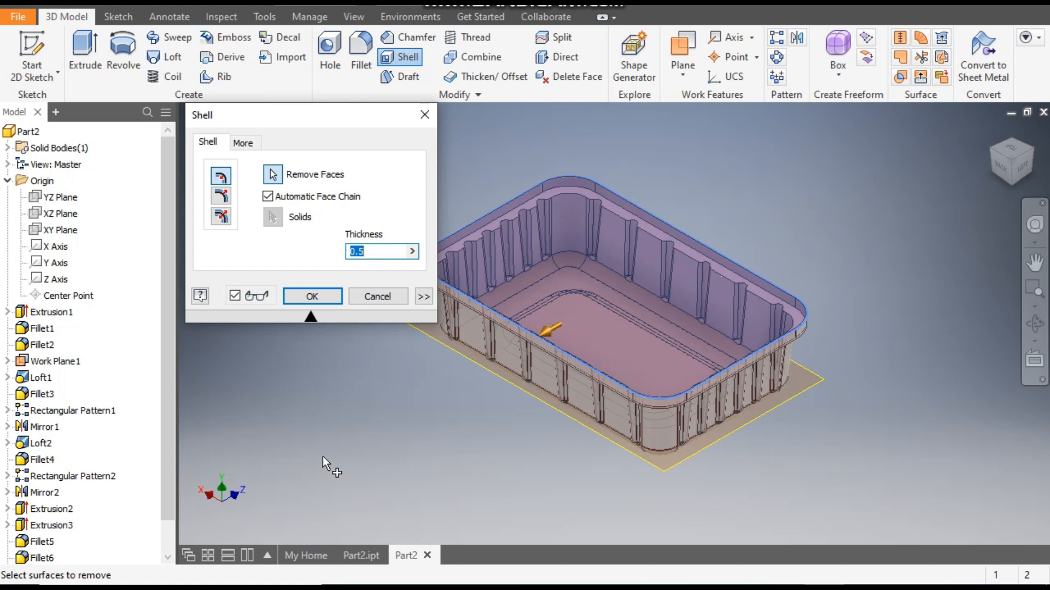
click(313, 296)
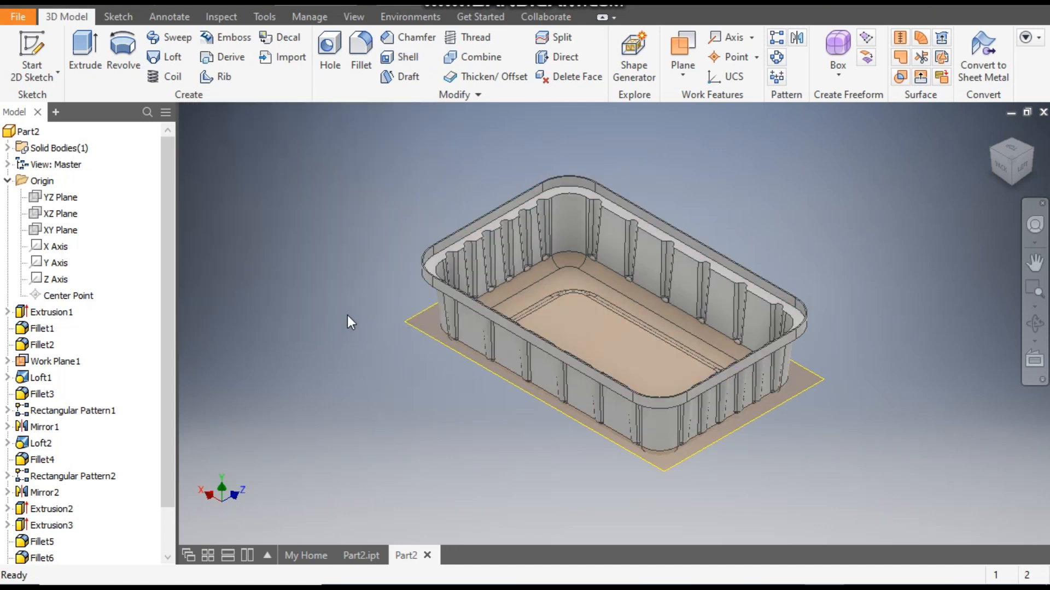
- Examine the shelled tray's interior, including the hollow ribs, corner walls and recessed floor
scroll(516, 236, down, 6)
scroll(510, 206, up, 5)
scroll(579, 221, down, 2)
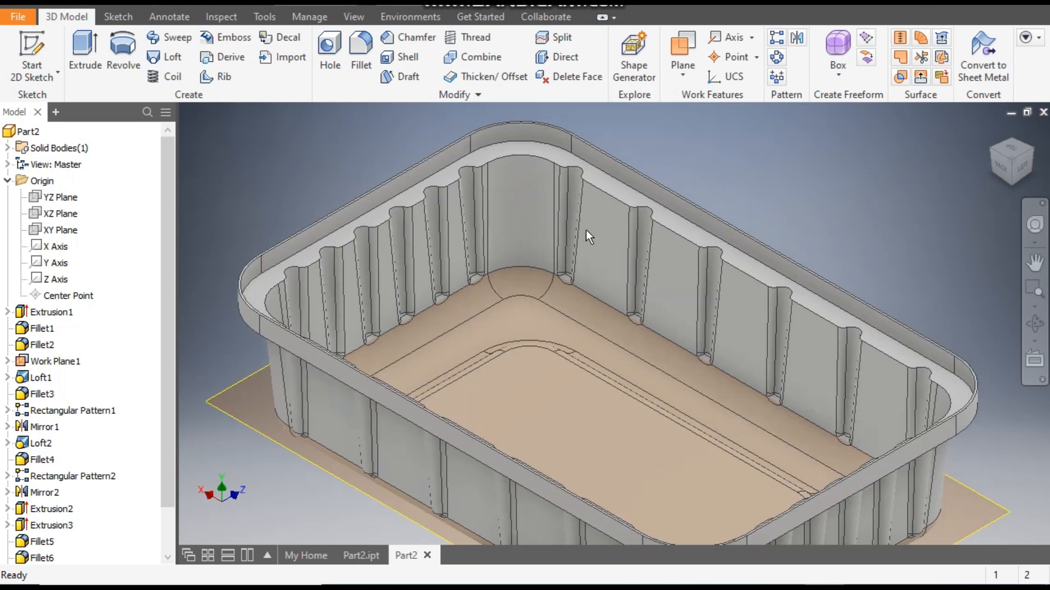
scroll(324, 251, down, 3)
scroll(333, 221, up, 2)
scroll(368, 293, down, 2)
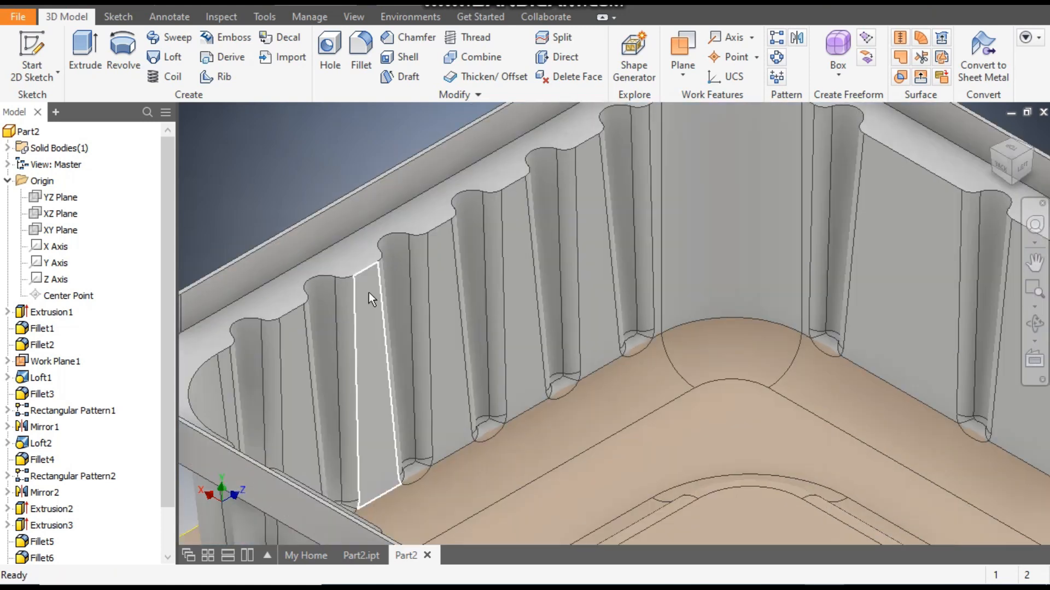
scroll(432, 191, up, 3)
middle_drag(595, 246, 539, 245)
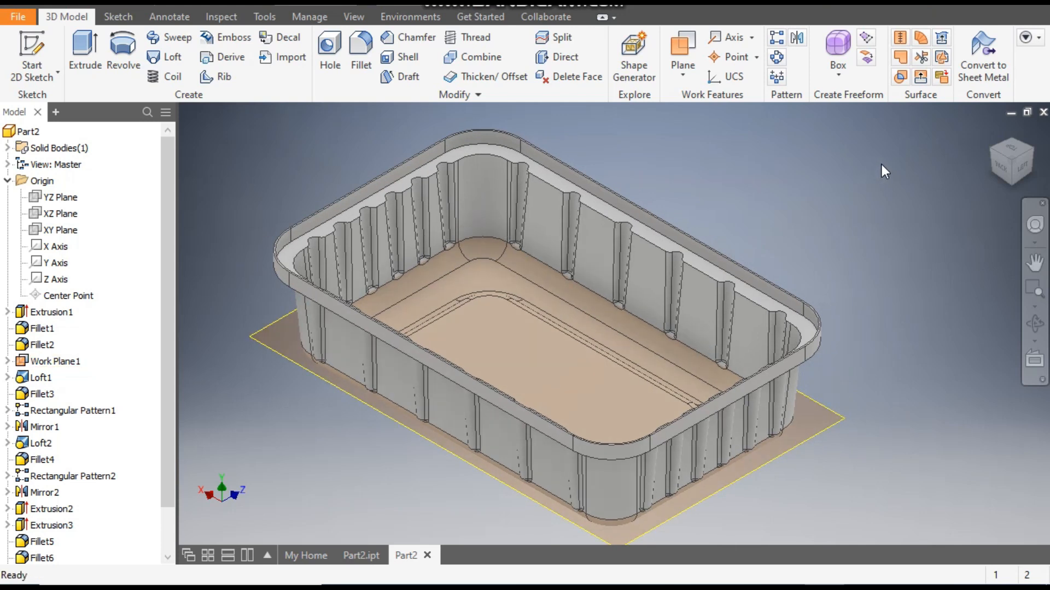
- Start a new 2D sketch on the thin top face of the tray's rim
scroll(503, 115, down, 5)
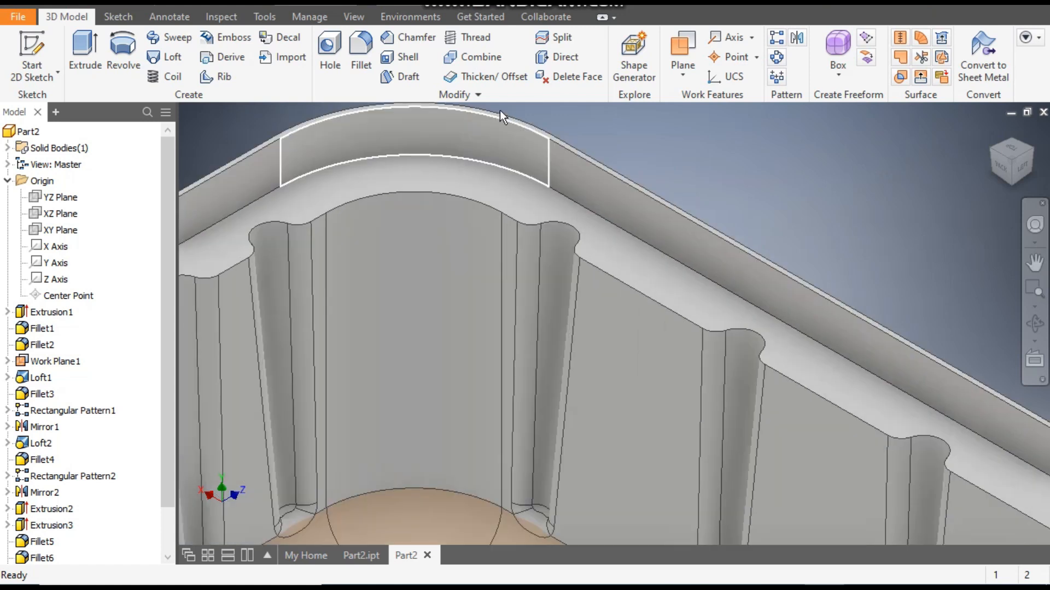
scroll(546, 137, down, 3)
click(574, 170)
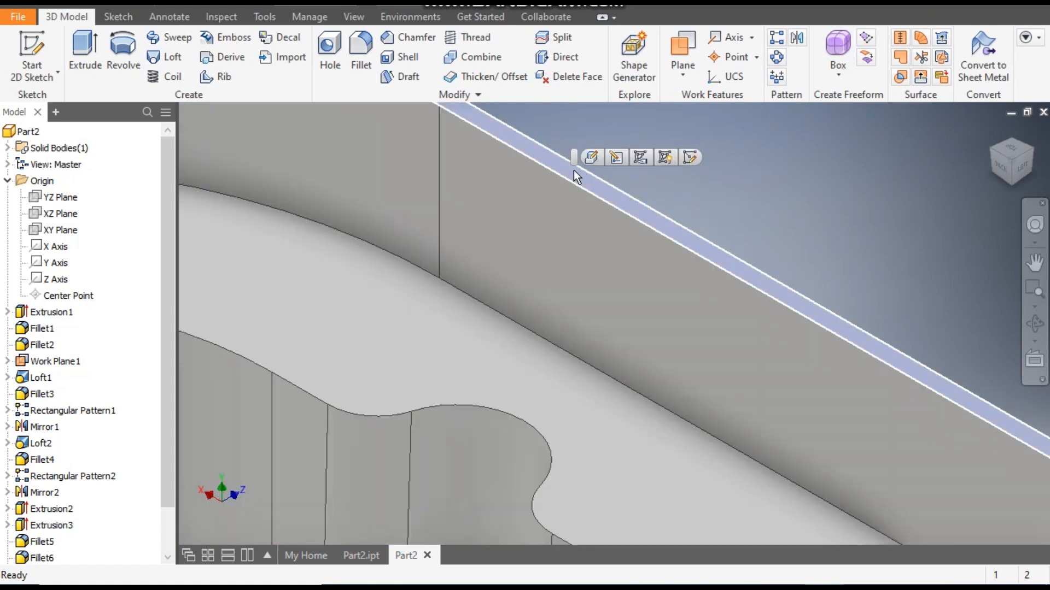
click(691, 159)
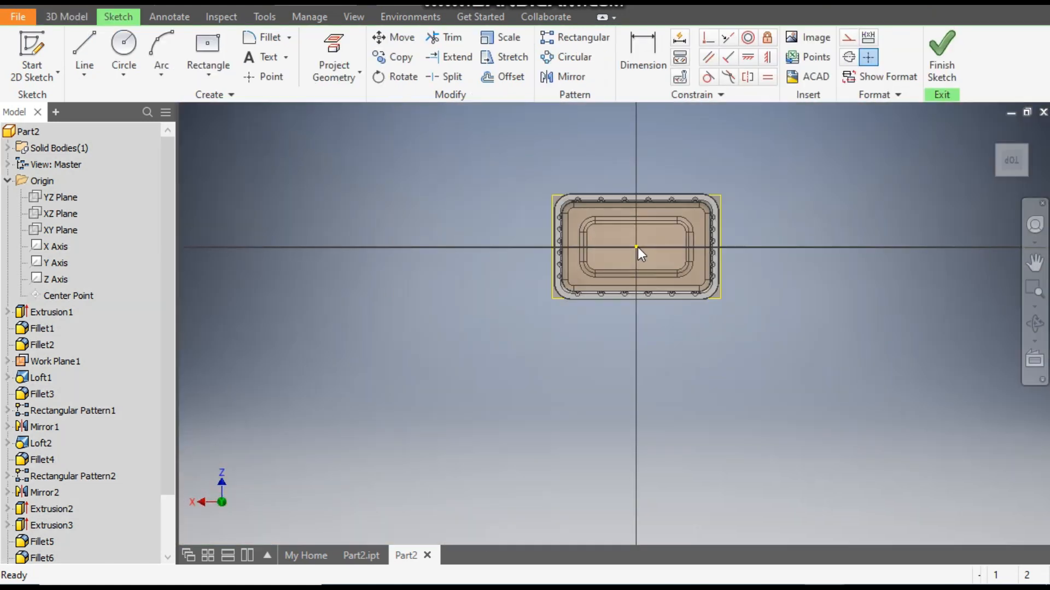
- Sketch a centre-point rectangle from the origin, about 100 mm along its shorter side, enclosing the whole rim
scroll(657, 241, down, 6)
middle_drag(657, 242, 664, 300)
scroll(664, 299, up, 1)
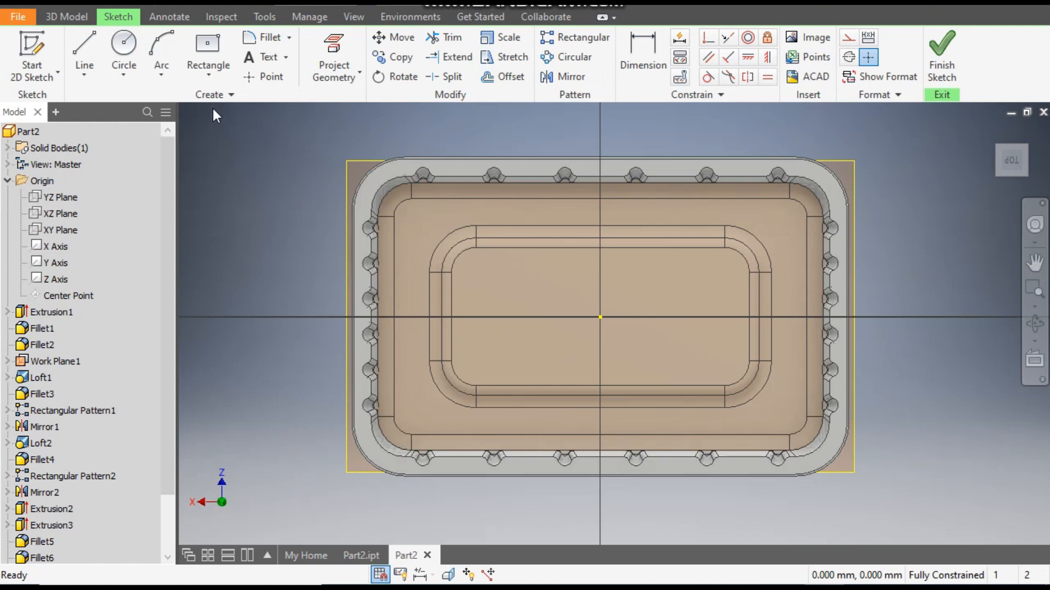
click(203, 50)
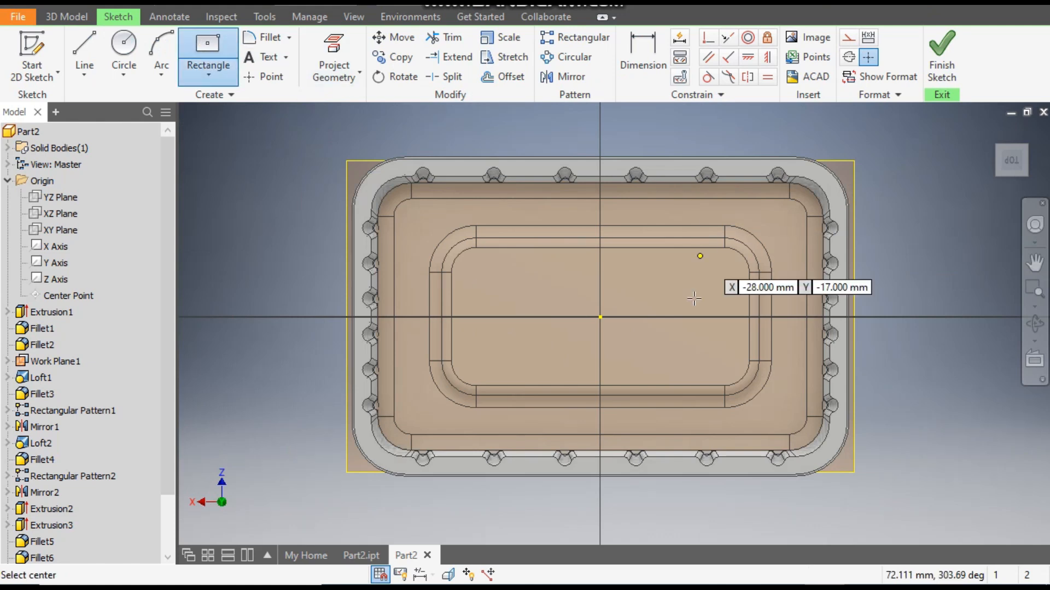
click(600, 318)
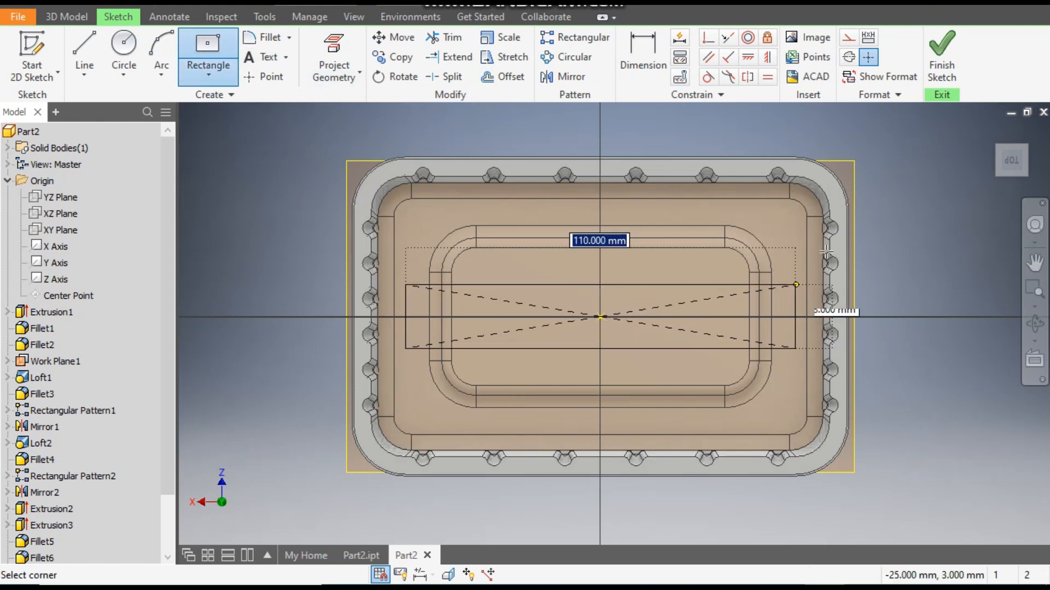
click(862, 135)
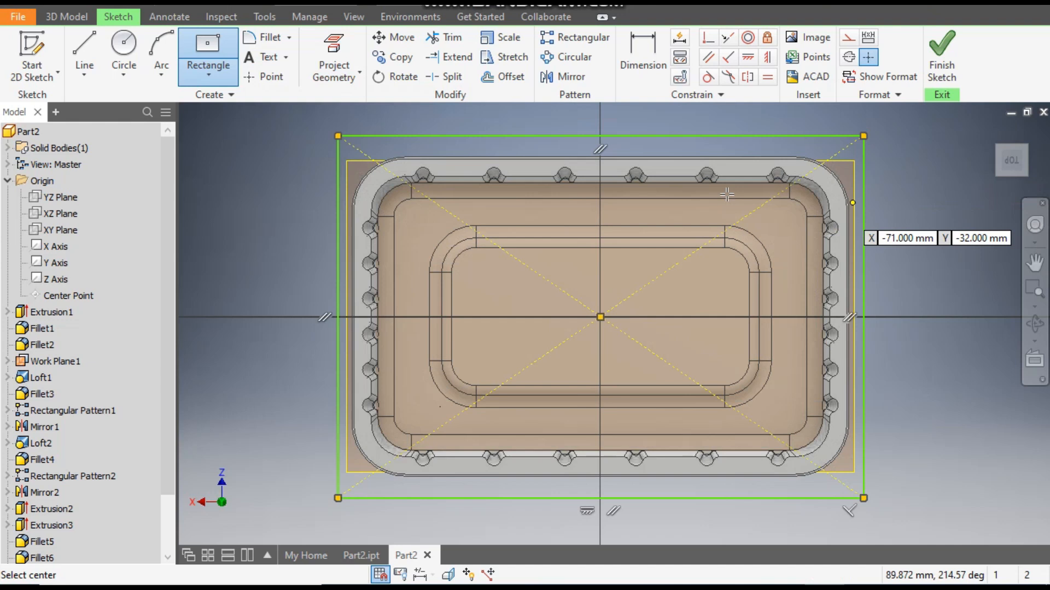
- Dimension the enclosing rectangle to 145 mm long and 95 mm wide
click(645, 53)
middle_drag(730, 117, 737, 162)
click(700, 181)
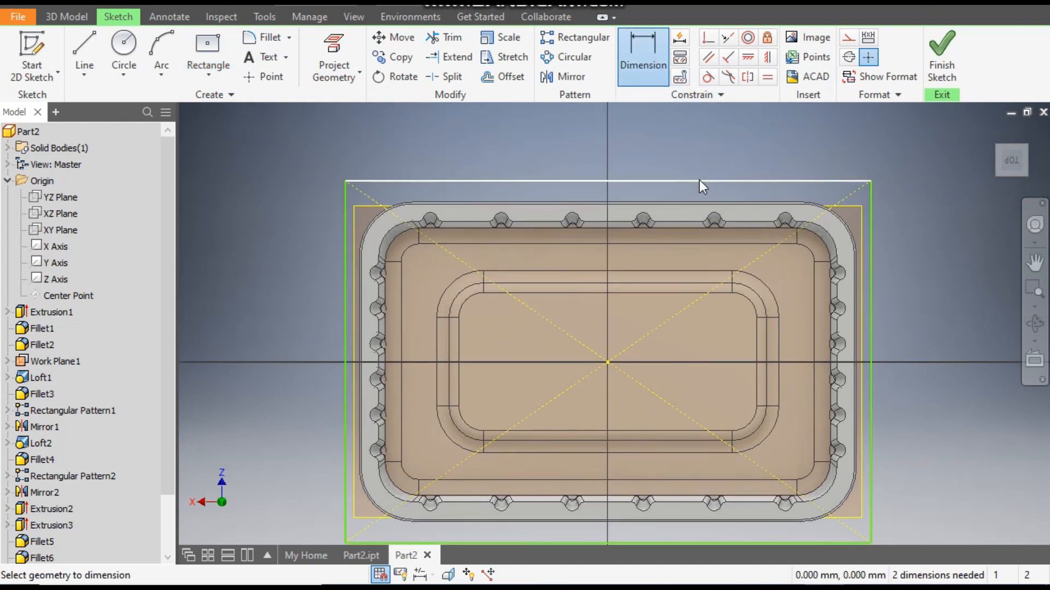
click(695, 147)
text(145)
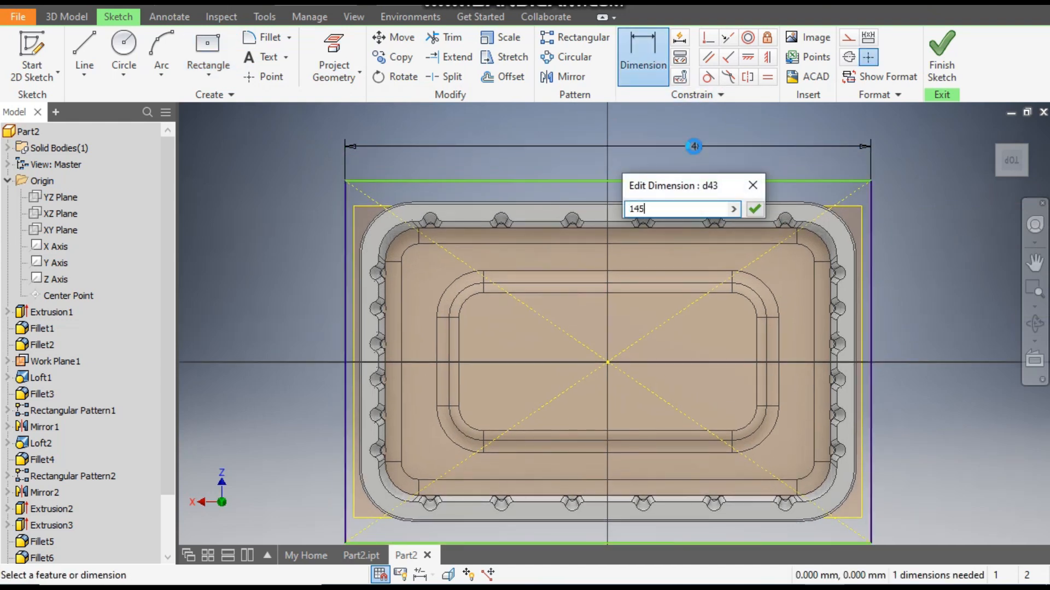
key(Return)
click(866, 225)
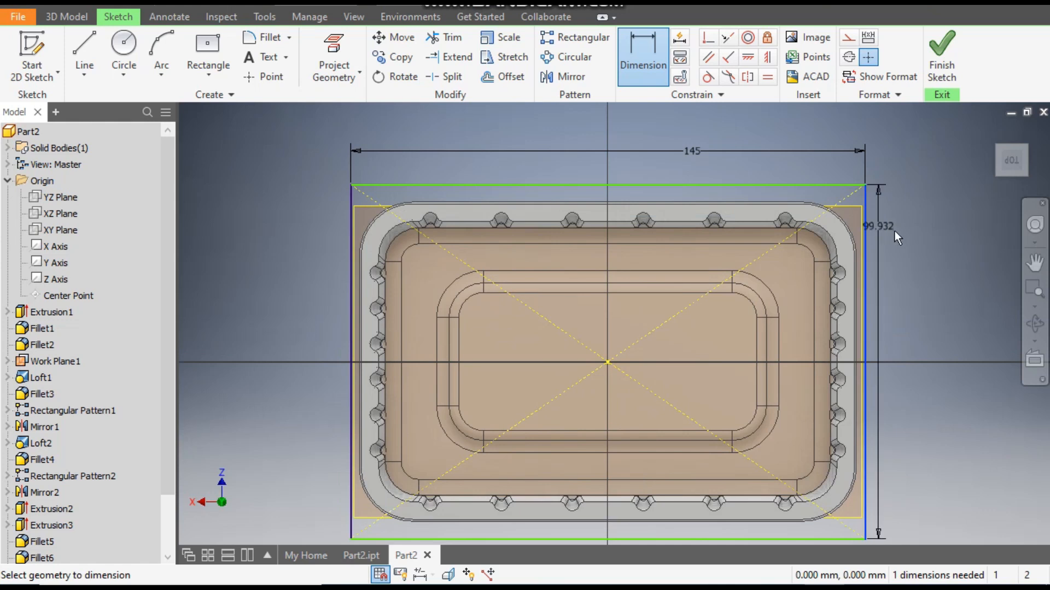
click(924, 245)
text(95)
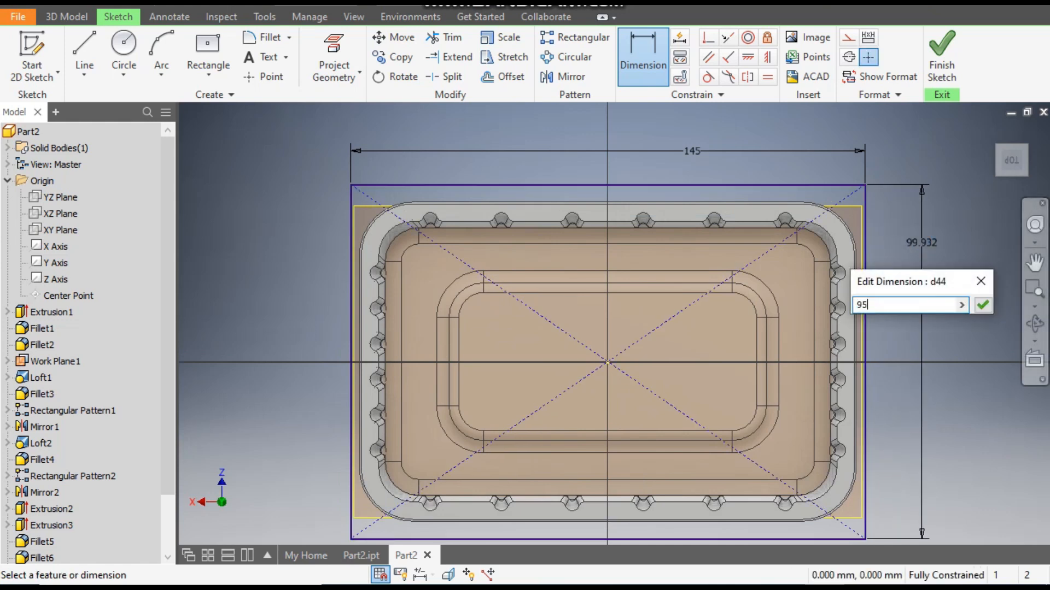
key(Return)
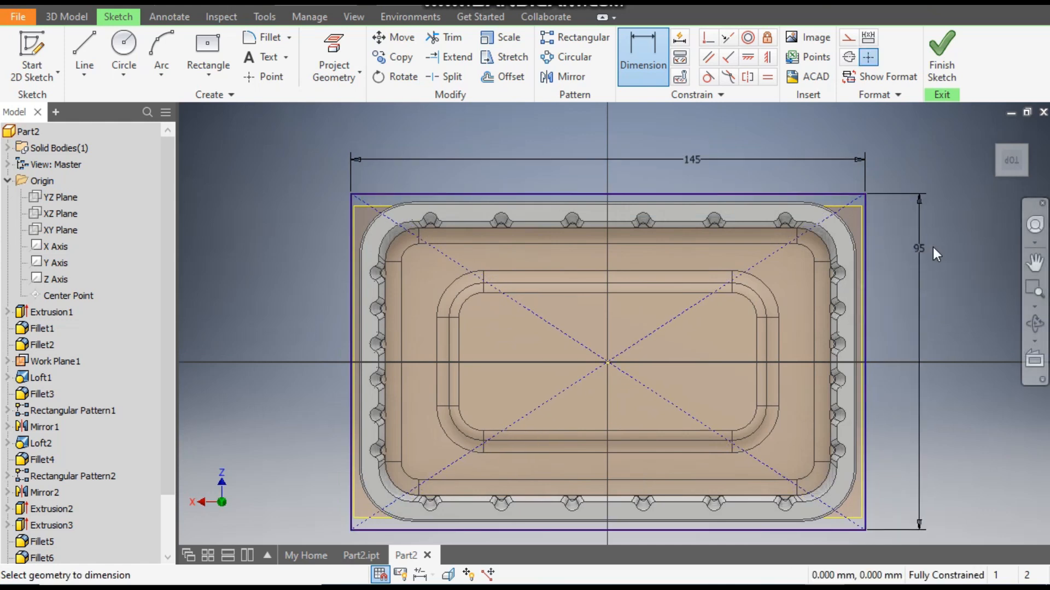
click(940, 94)
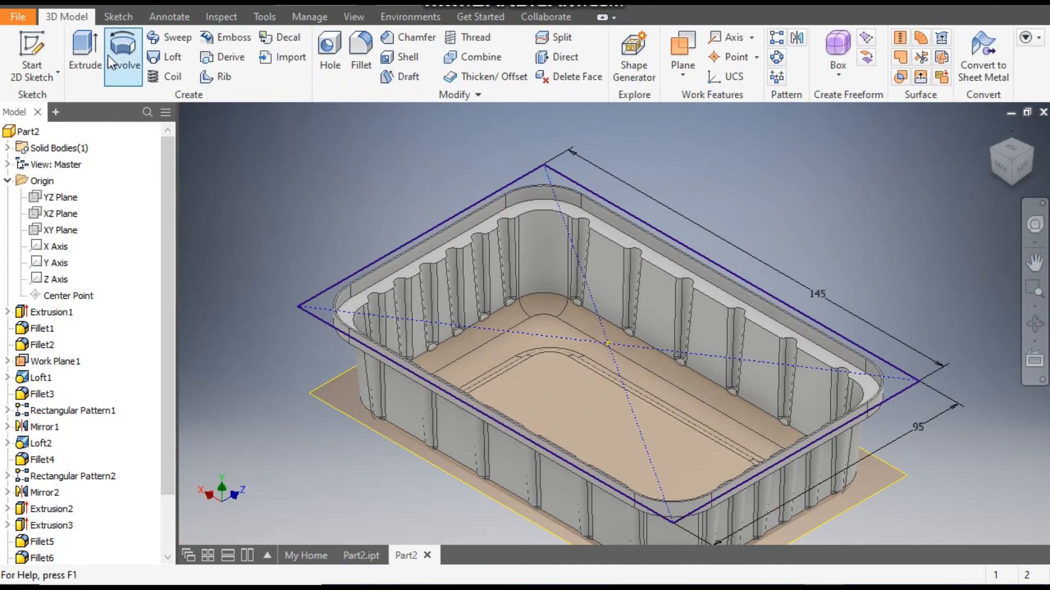
click(90, 48)
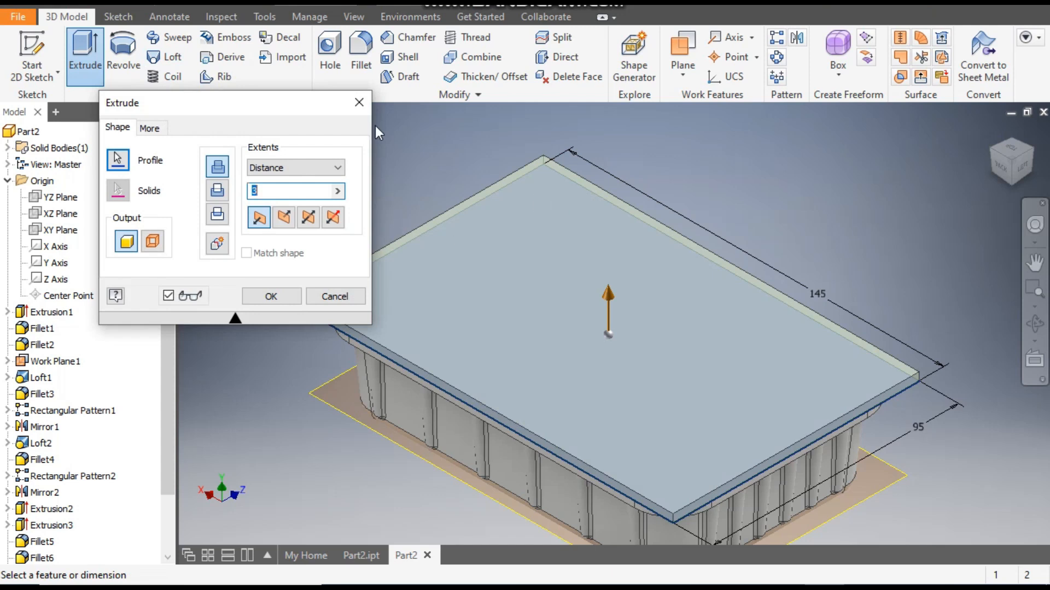
click(373, 108)
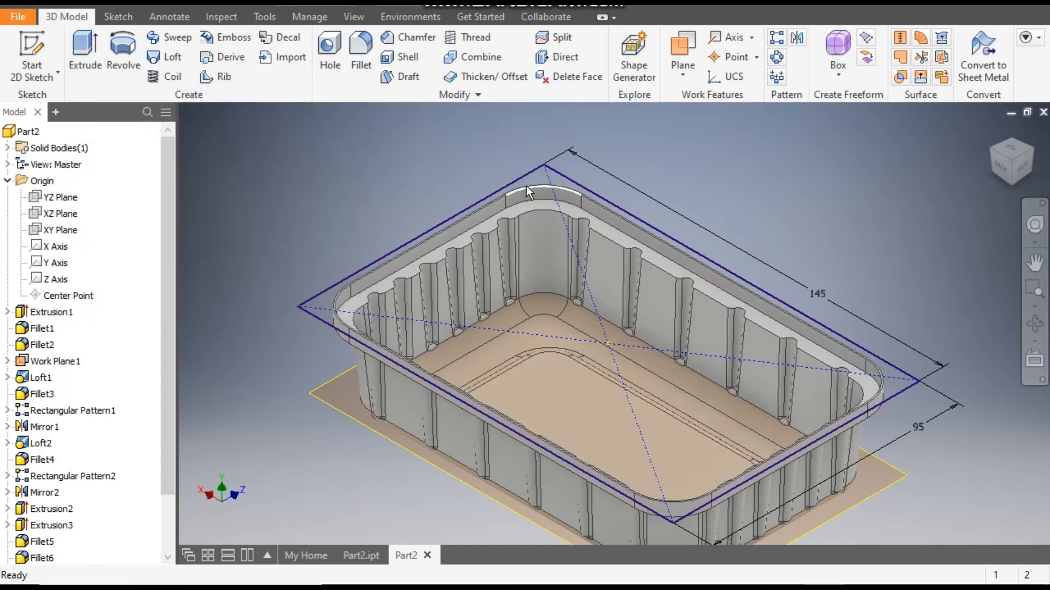
click(1011, 148)
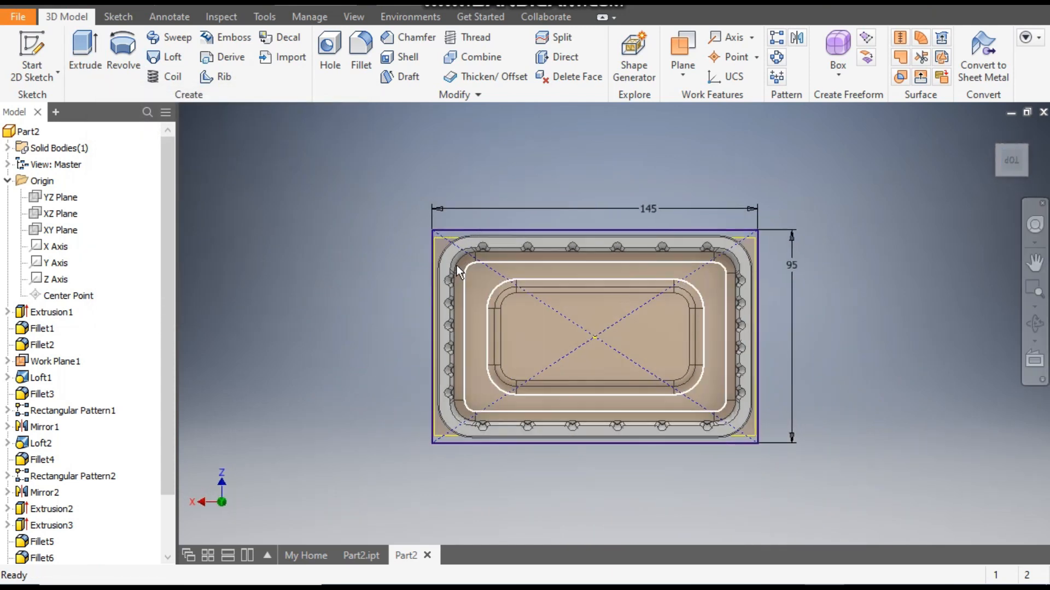
scroll(465, 257, up, 3)
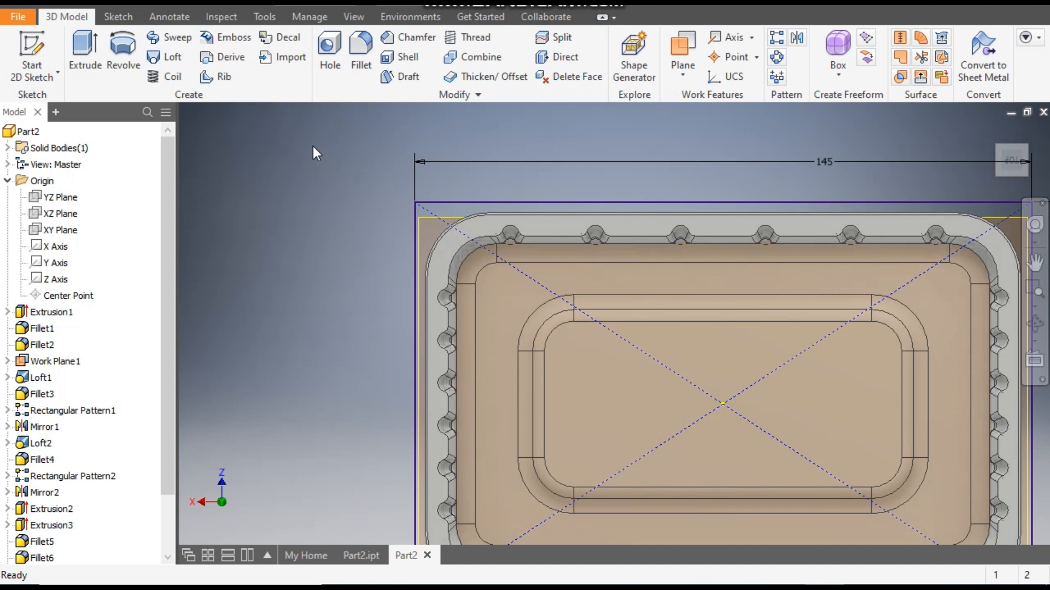
scroll(94, 512, down, 1)
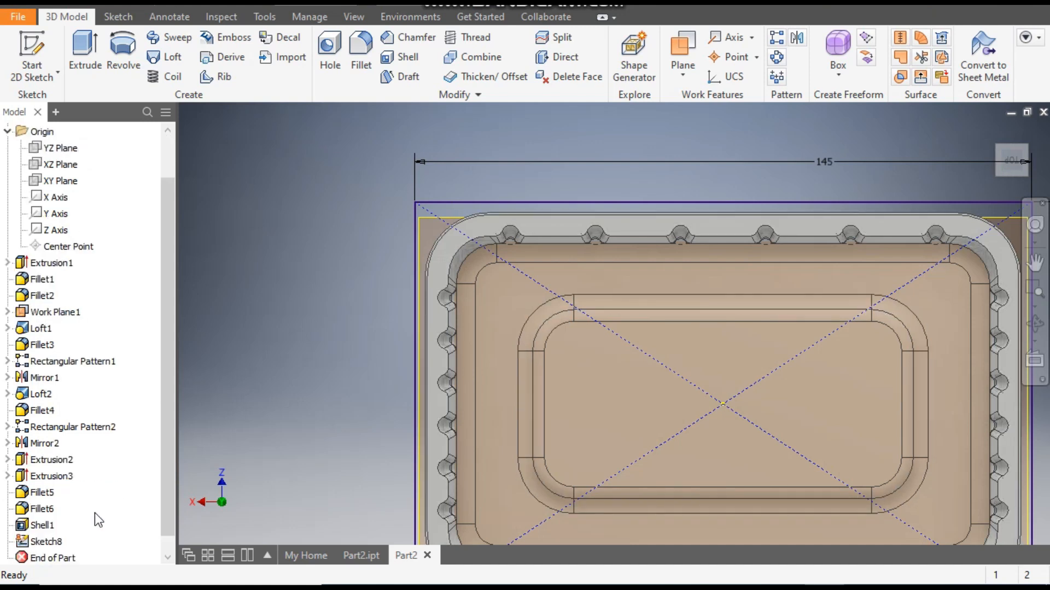
scroll(73, 543, down, 1)
double_click(46, 525)
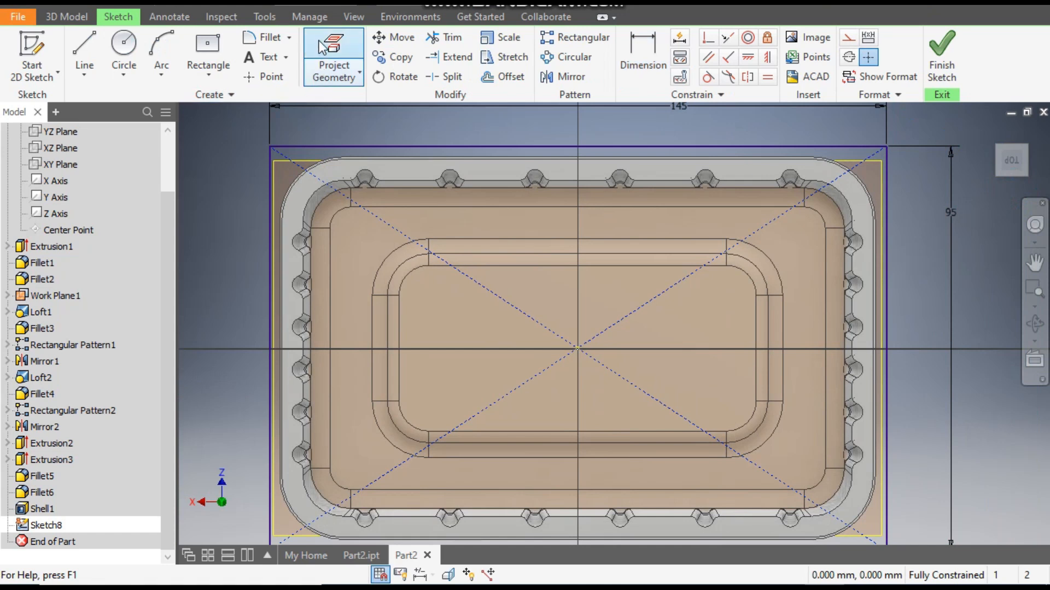
- Project the rim's outer upper long edge, left short edge and both left corner arcs into the sketch
click(319, 40)
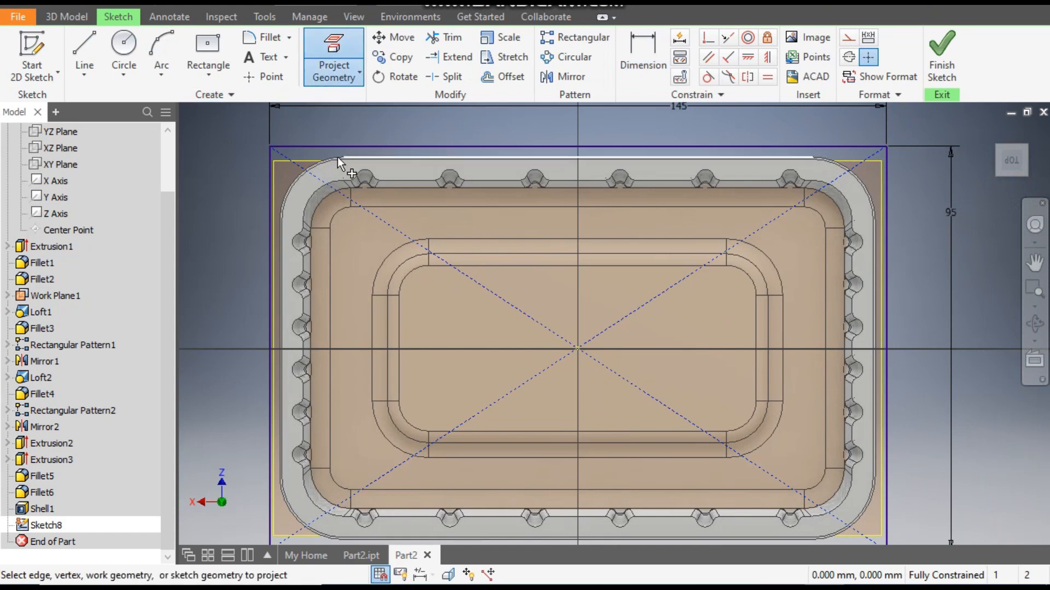
scroll(336, 154, up, 2)
click(334, 152)
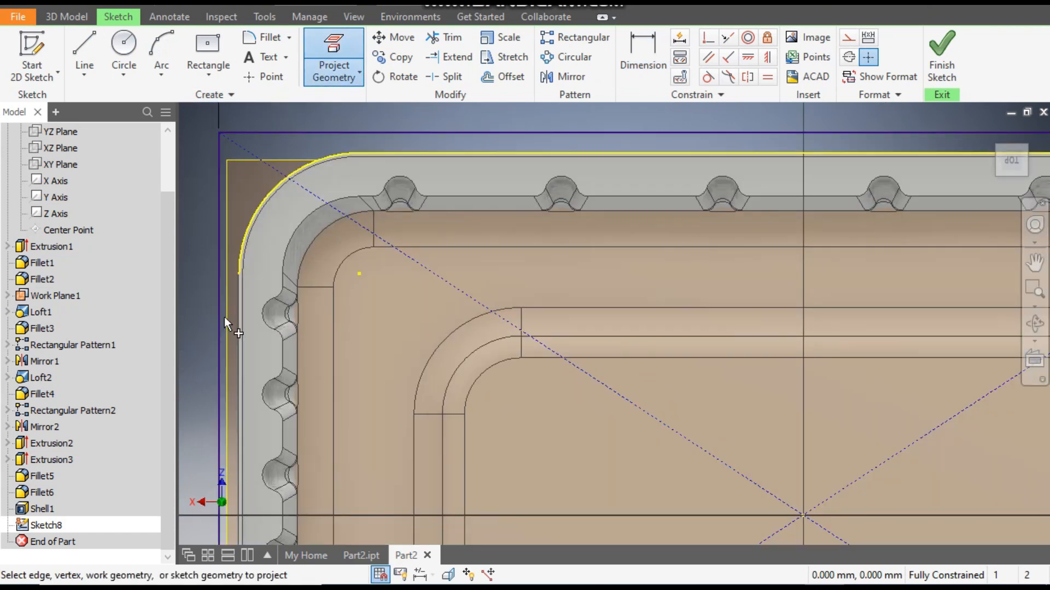
click(238, 301)
scroll(343, 221, up, 1)
scroll(363, 344, down, 3)
middle_drag(361, 350, 482, 123)
scroll(412, 487, up, 2)
click(392, 488)
- Project the rim's outer lower long edge and lower-right corner arc into the sketch
scroll(437, 432, down, 4)
middle_drag(368, 267, 269, 76)
scroll(408, 295, up, 3)
click(414, 299)
middle_drag(563, 320, 162, 350)
click(916, 307)
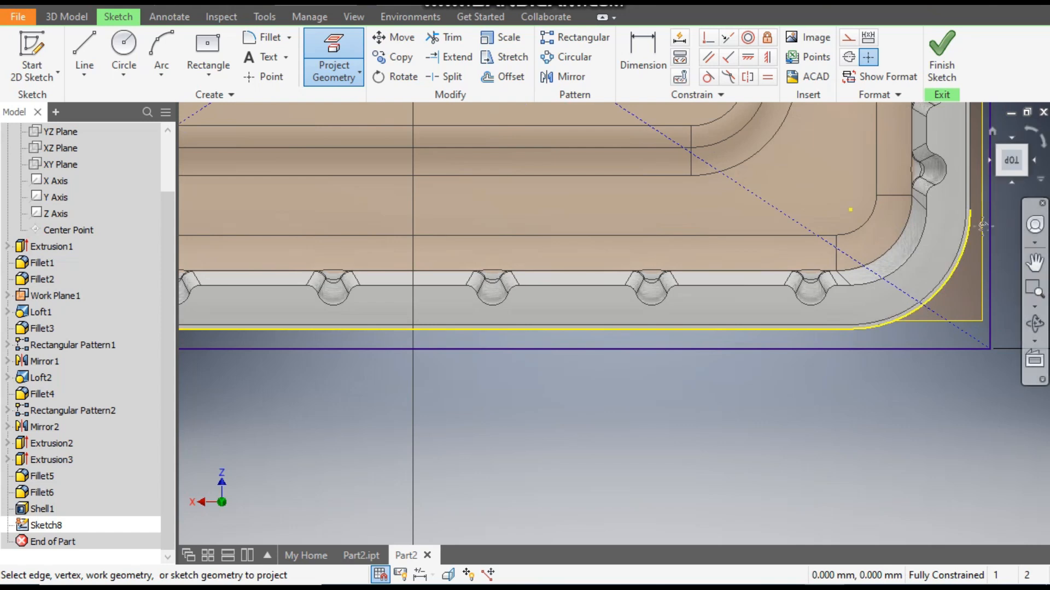
- Project the rim's outer right short edge and upper-right corner arc, closing the outline, and finish the sketch
middle_drag(982, 224, 925, 418)
click(913, 352)
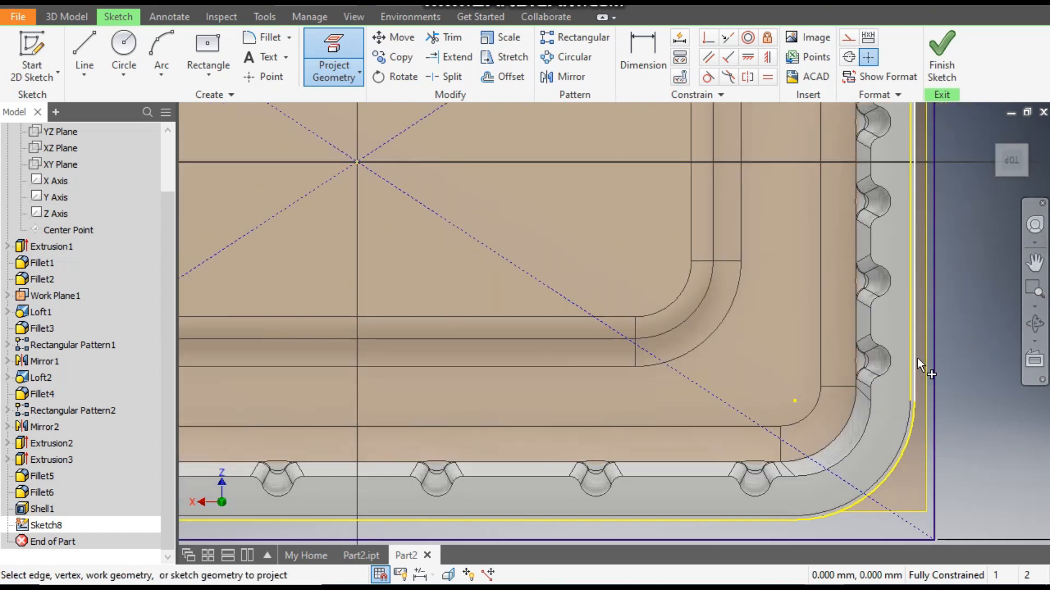
click(918, 357)
scroll(883, 214, down, 5)
middle_drag(885, 217, 888, 415)
scroll(881, 354, up, 3)
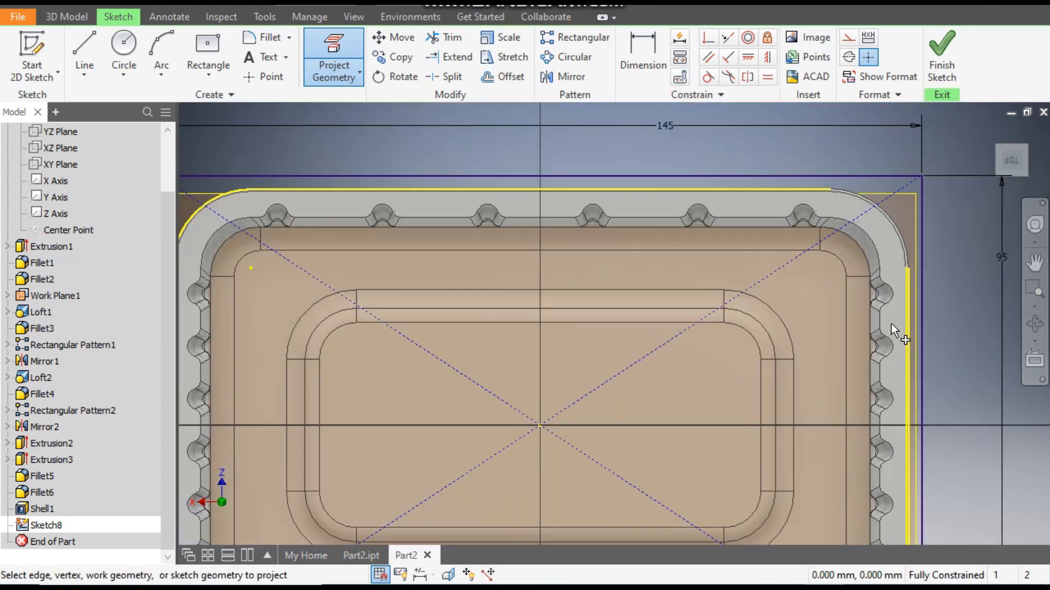
scroll(890, 214, up, 3)
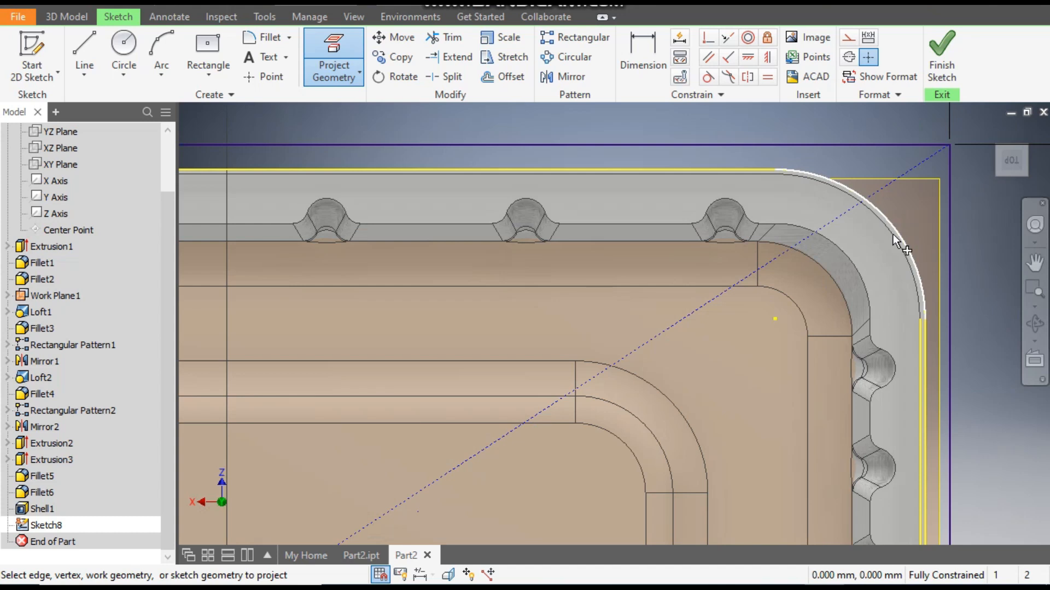
scroll(570, 199, down, 3)
middle_drag(589, 201, 858, 178)
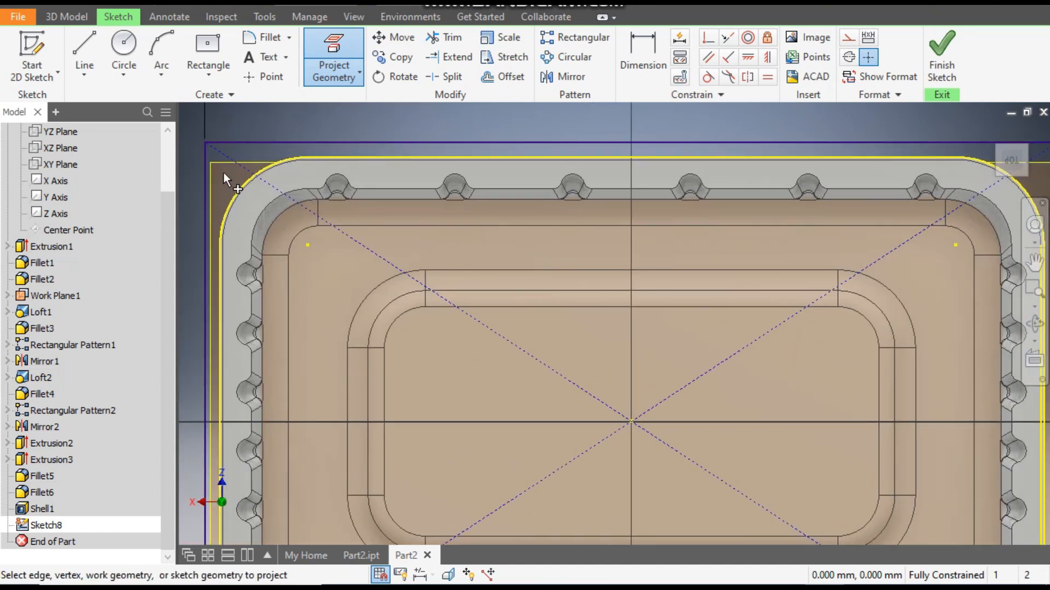
click(941, 50)
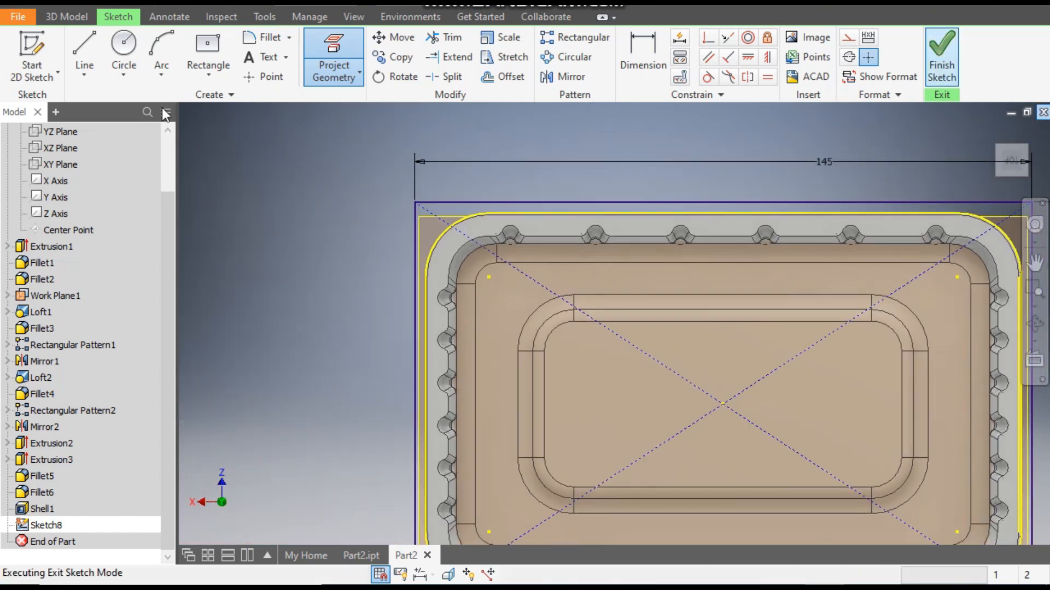
- Extrude the flange ring between the rectangle and the rim outline 0.5 mm downward, joined to the tray
click(86, 43)
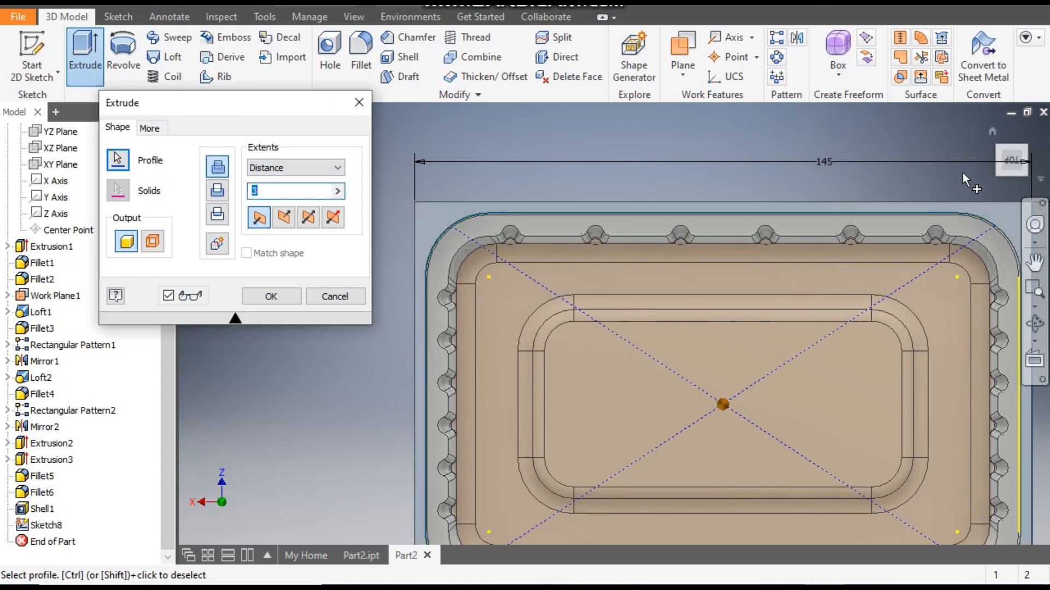
click(992, 131)
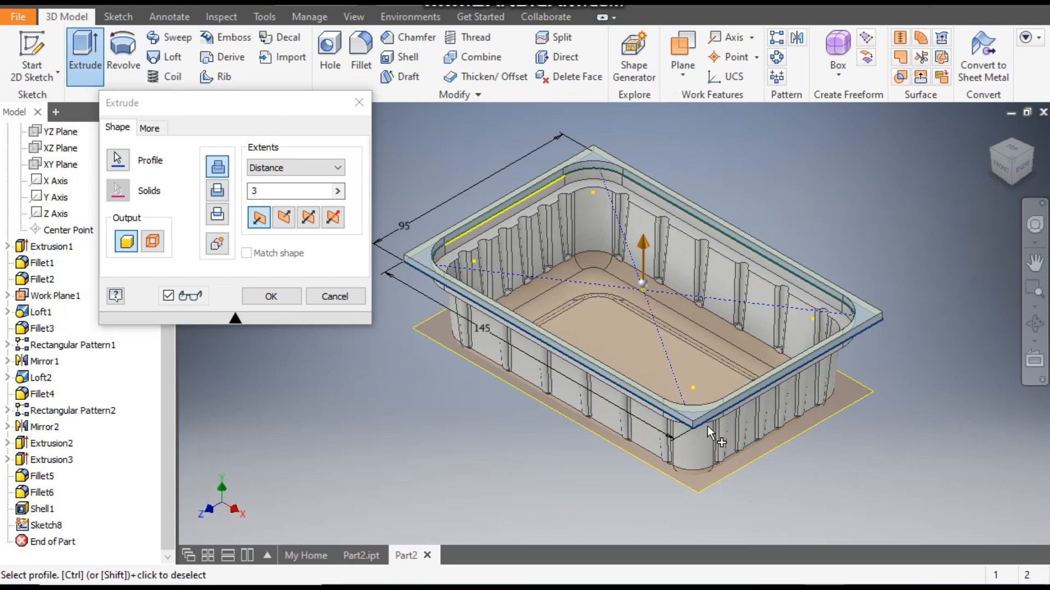
scroll(708, 425, up, 5)
double_click(253, 191)
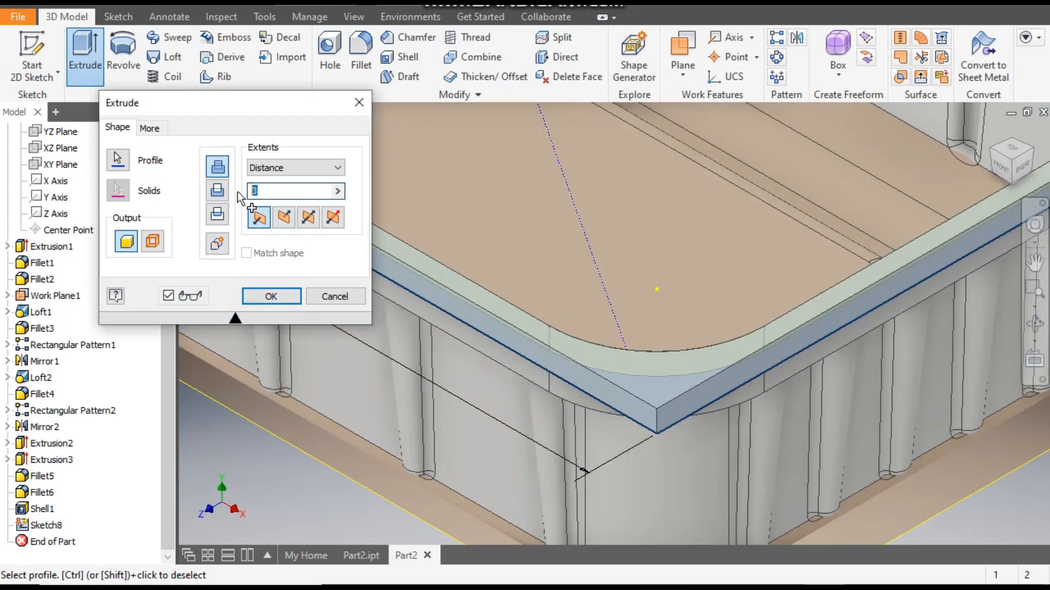
text(0.5)
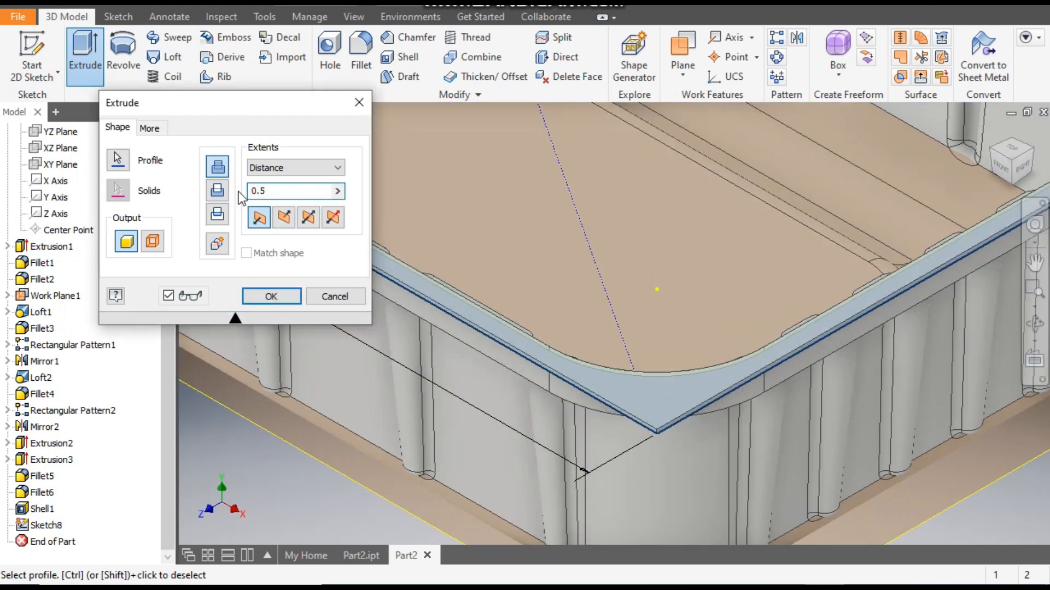
scroll(864, 250, down, 5)
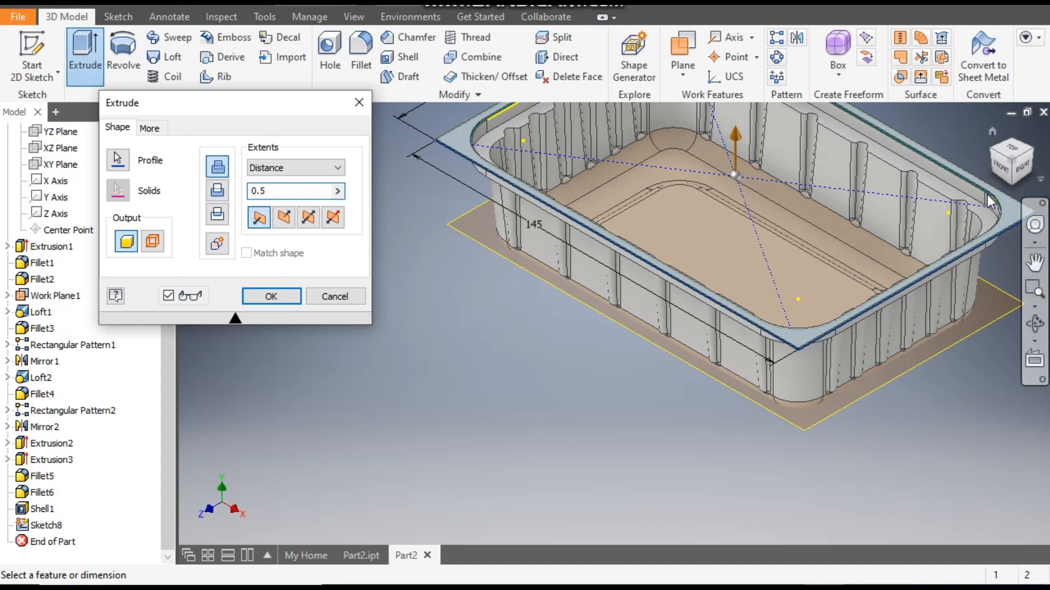
scroll(916, 278, up, 5)
middle_drag(1015, 215, 869, 230)
scroll(910, 236, up, 3)
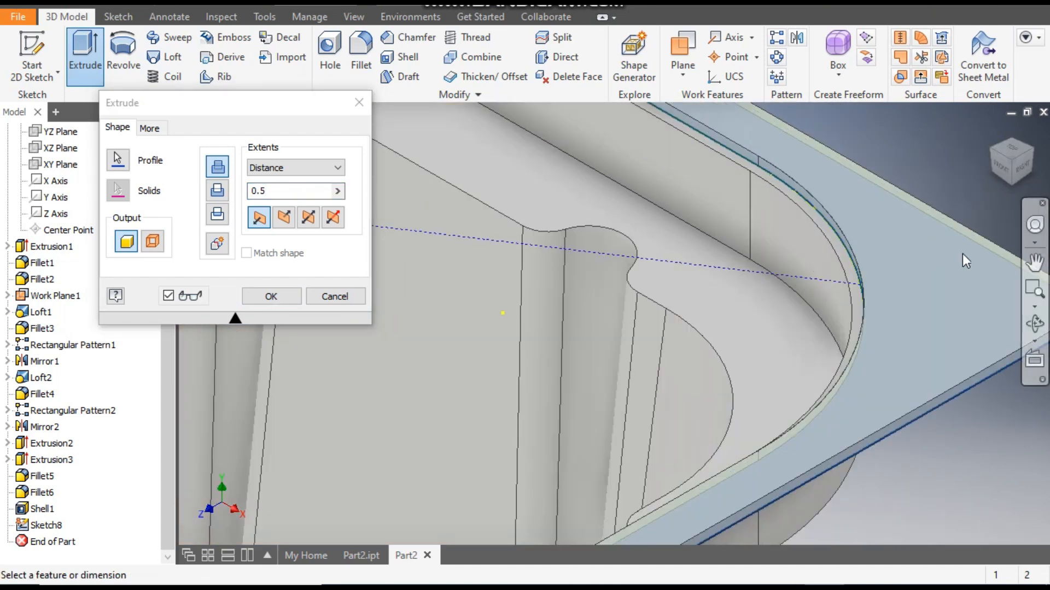
click(284, 221)
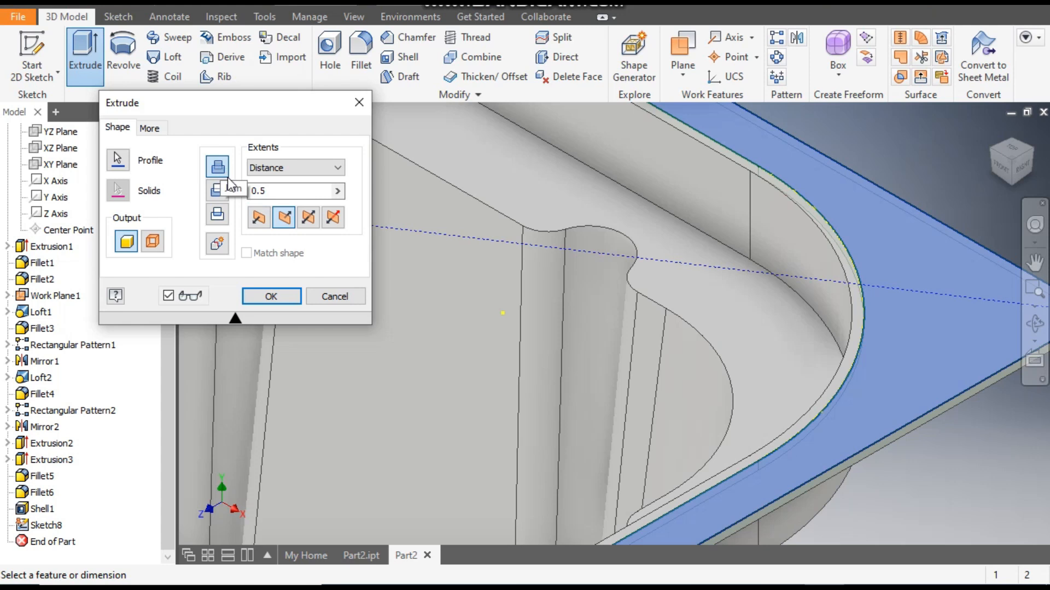
click(286, 292)
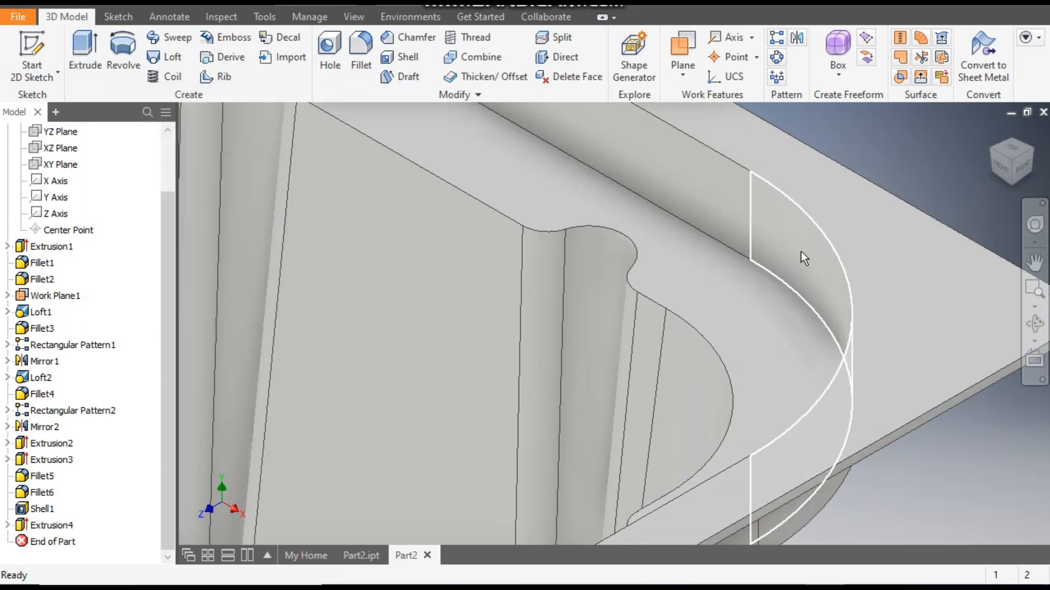
- Fillet the whole scalloped inner edge where the ribbed walls meet the rim ledge with a 1 mm radius
scroll(738, 187, down, 5)
scroll(820, 266, down, 5)
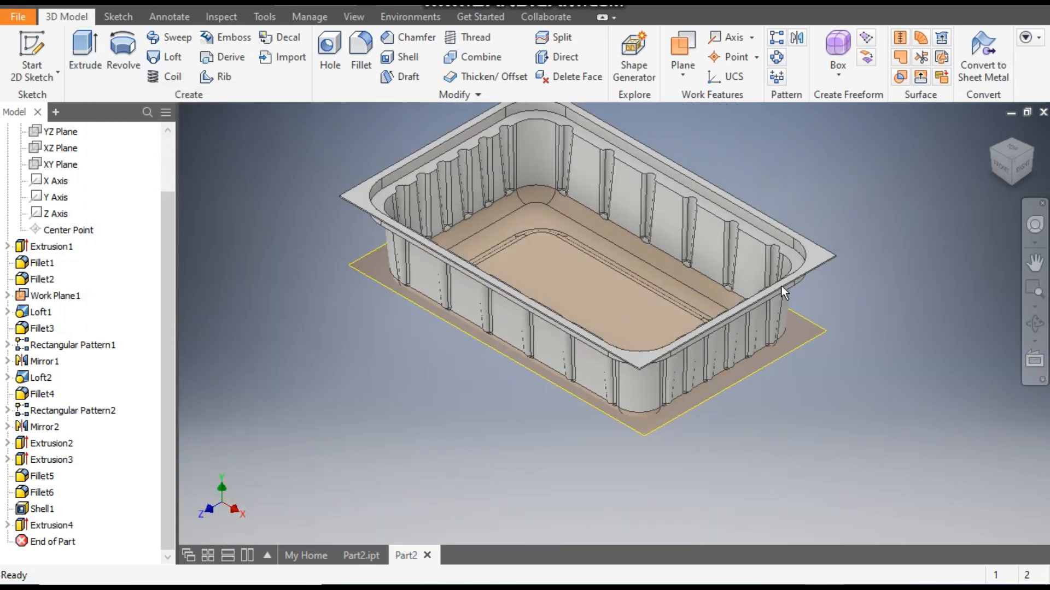
middle_drag(561, 213, 541, 300)
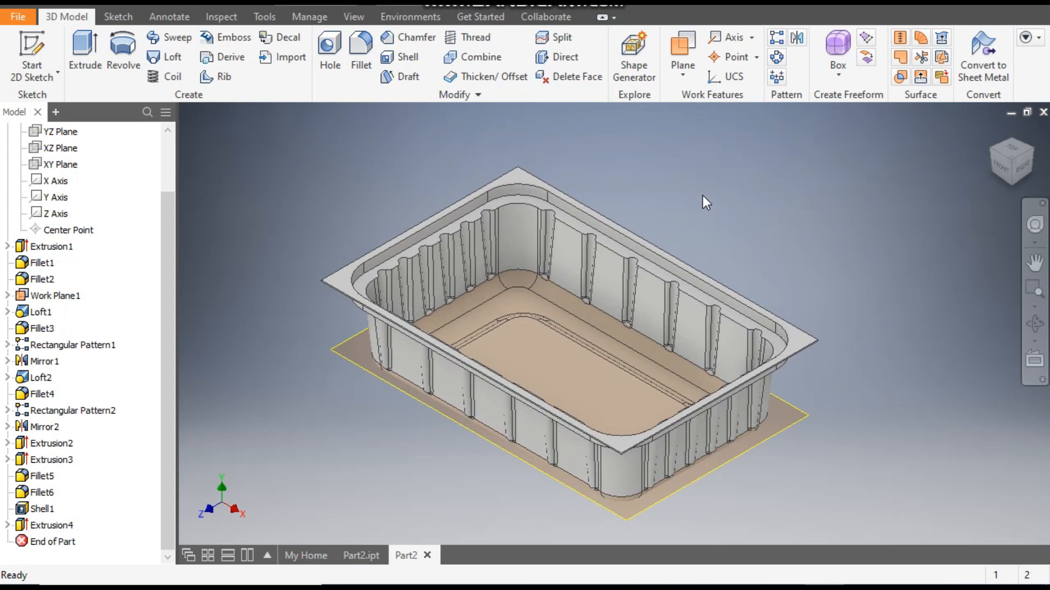
scroll(563, 265, up, 3)
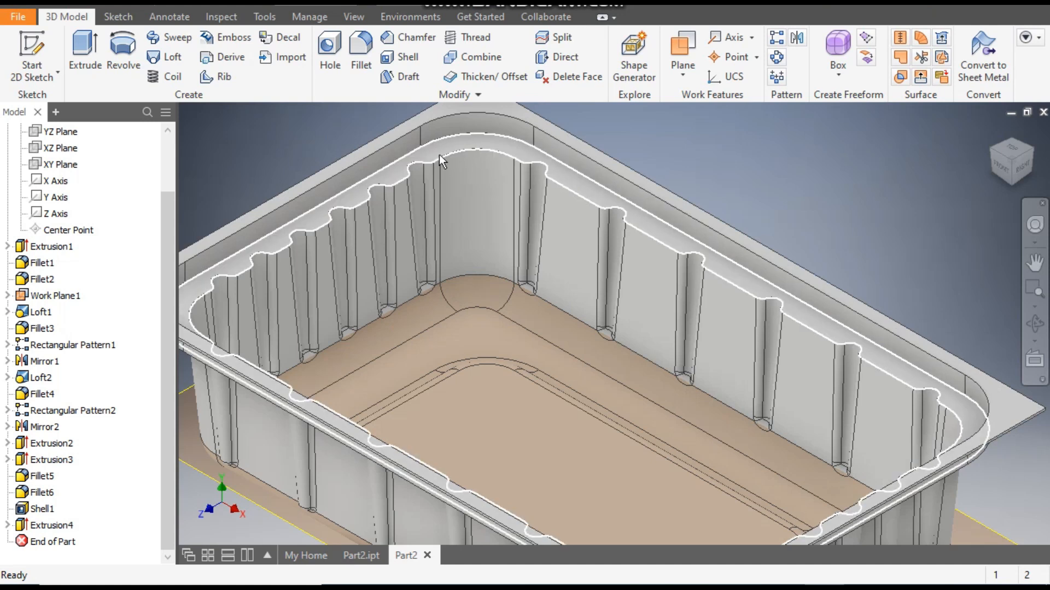
click(360, 49)
click(301, 234)
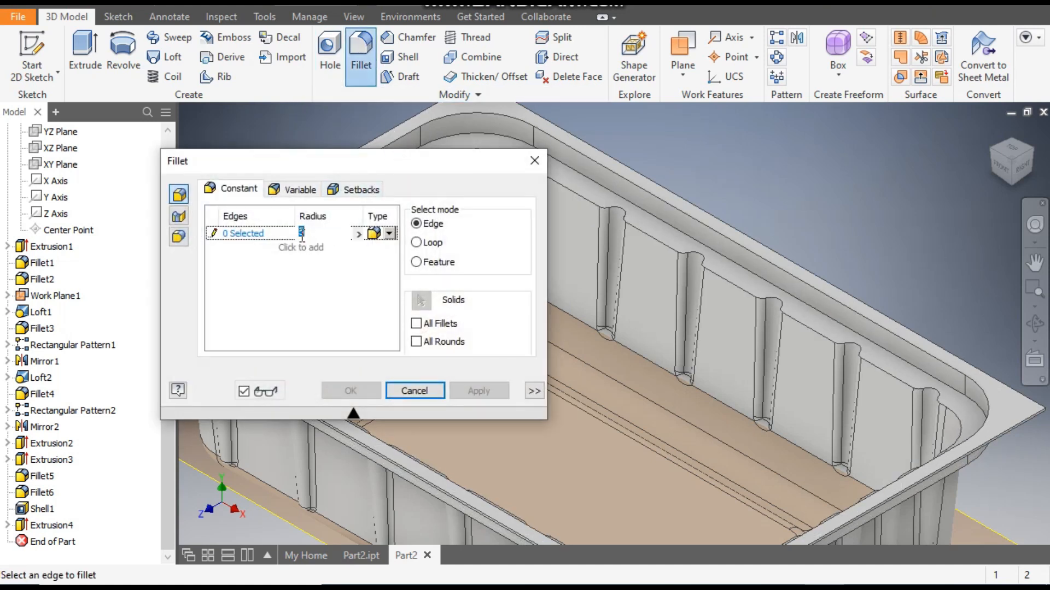
click(254, 235)
middle_drag(748, 252, 799, 273)
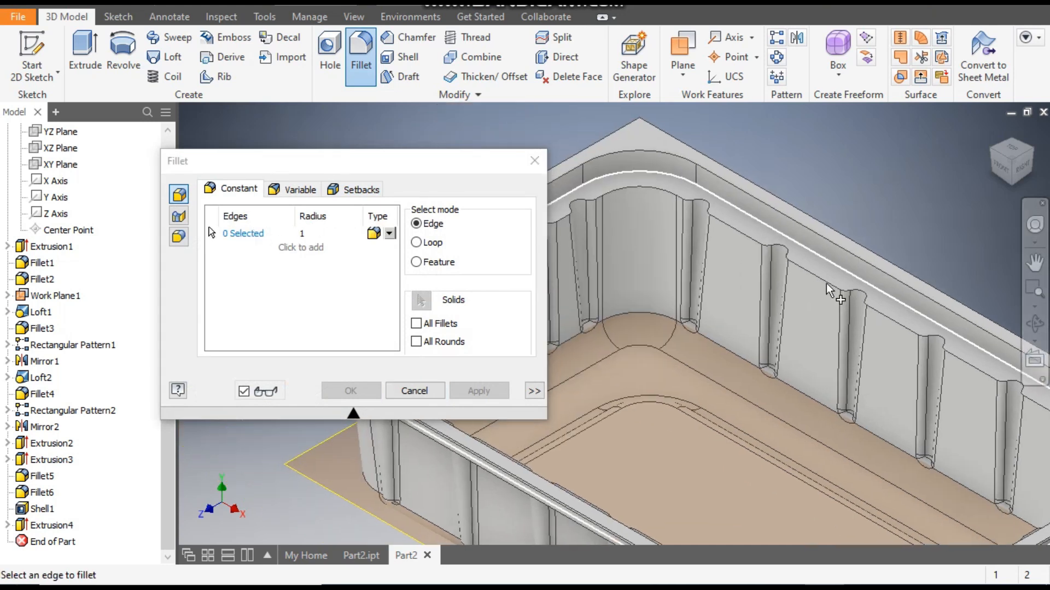
click(795, 265)
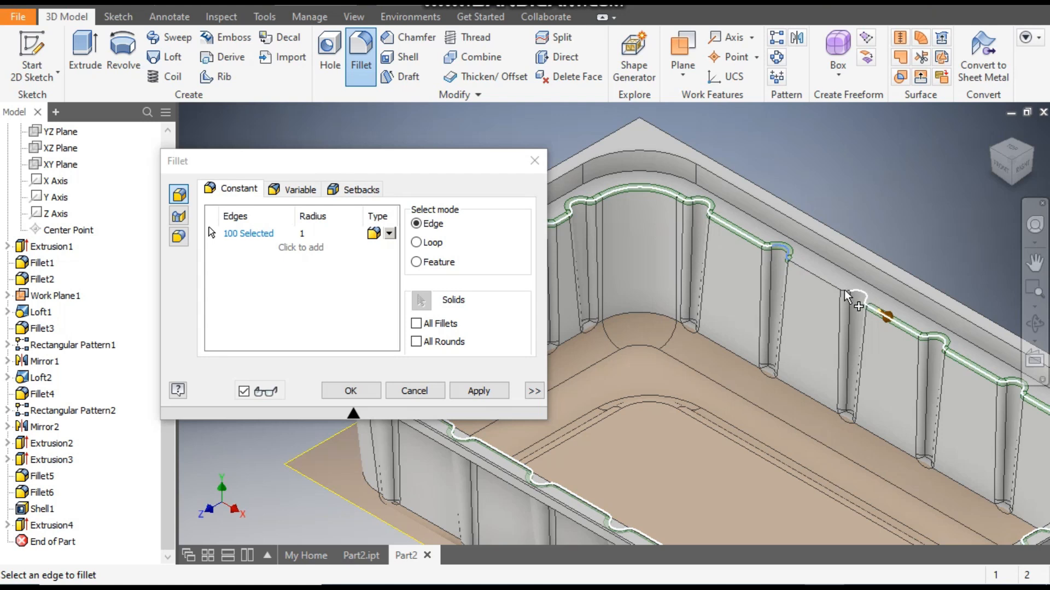
click(844, 291)
scroll(710, 253, down, 3)
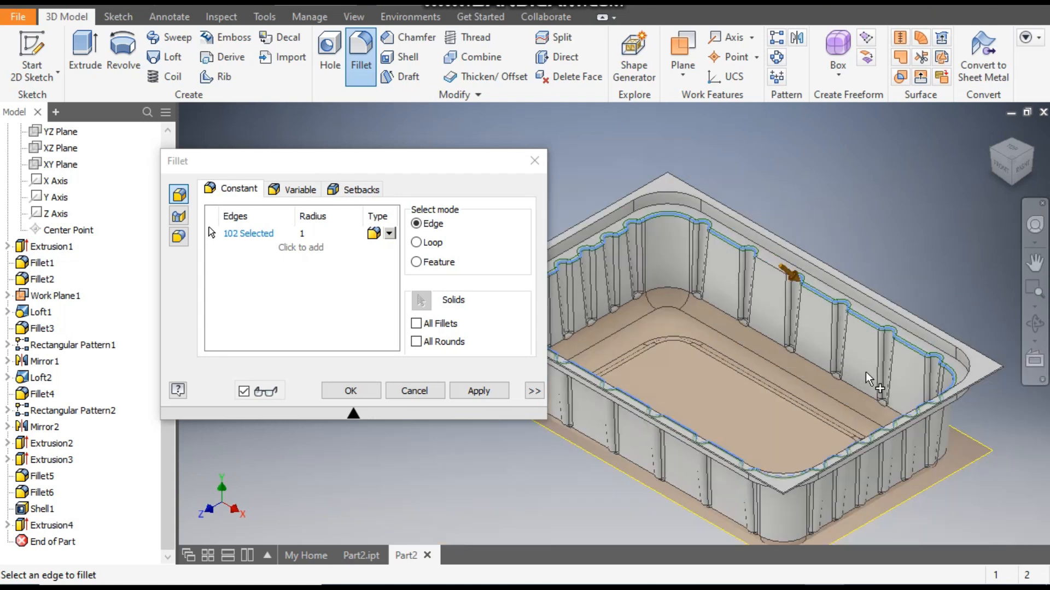
click(479, 391)
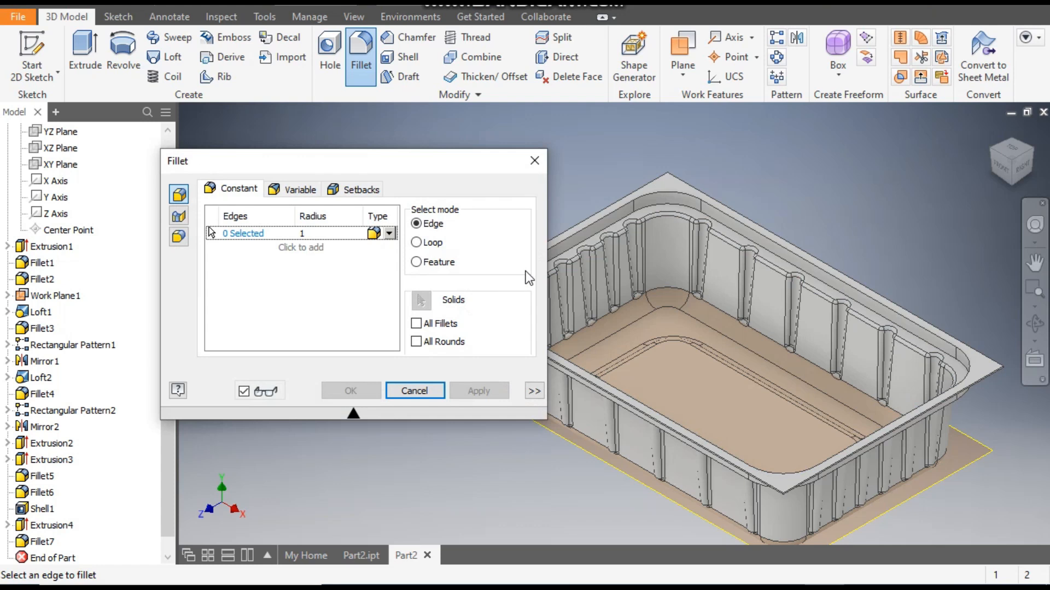
click(534, 160)
- Compare the tray's rim with the finished model in Part2.ipt and return to the Part2 document
scroll(771, 296, up, 3)
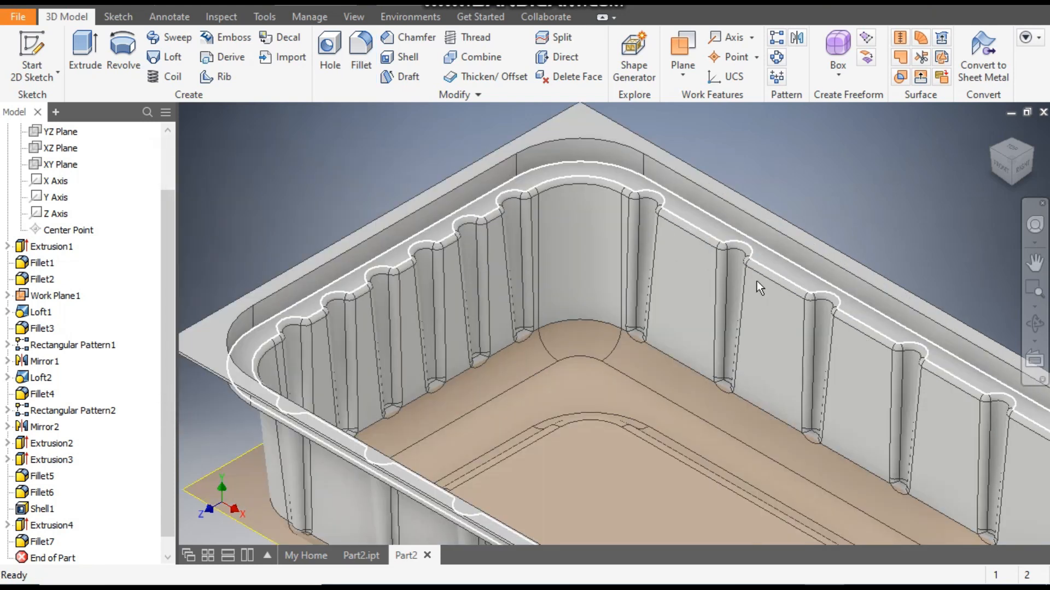
scroll(757, 281, down, 3)
click(356, 555)
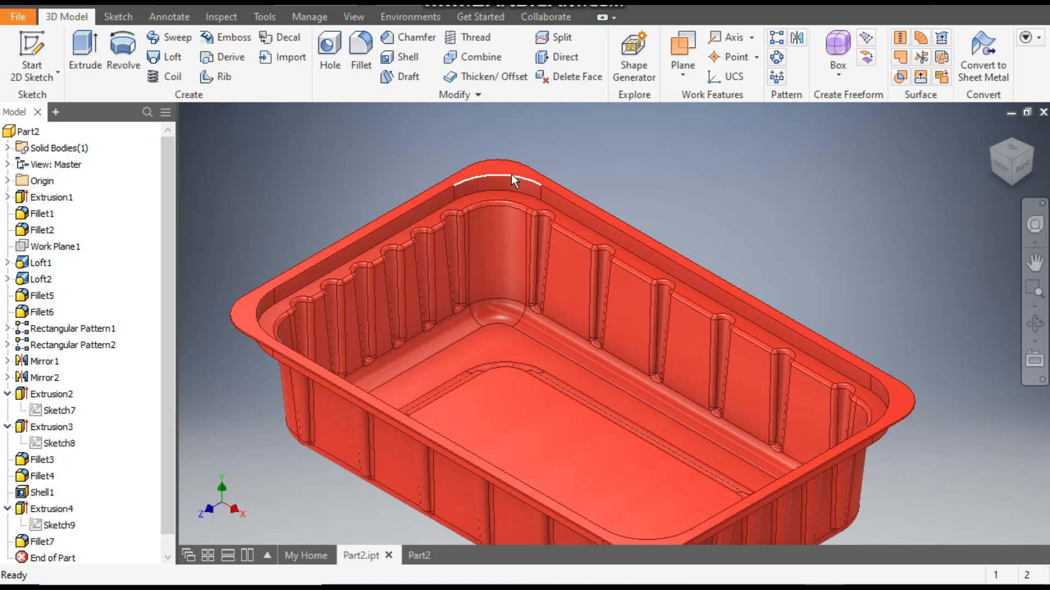
click(413, 556)
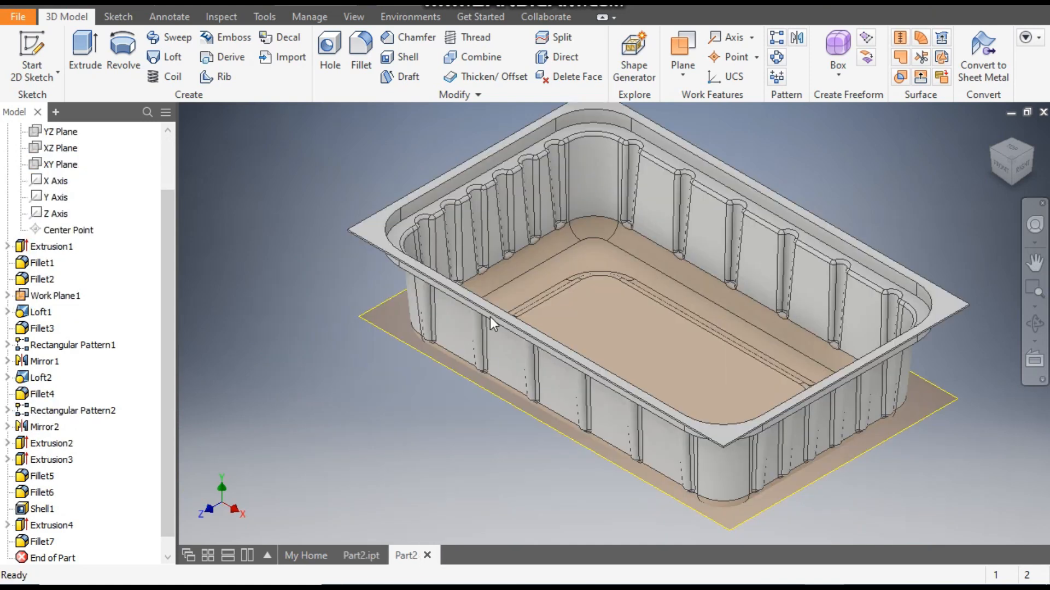
- Set up a 10 mm fillet on the two vertical corner edges at the flange's right short side
click(362, 57)
click(302, 237)
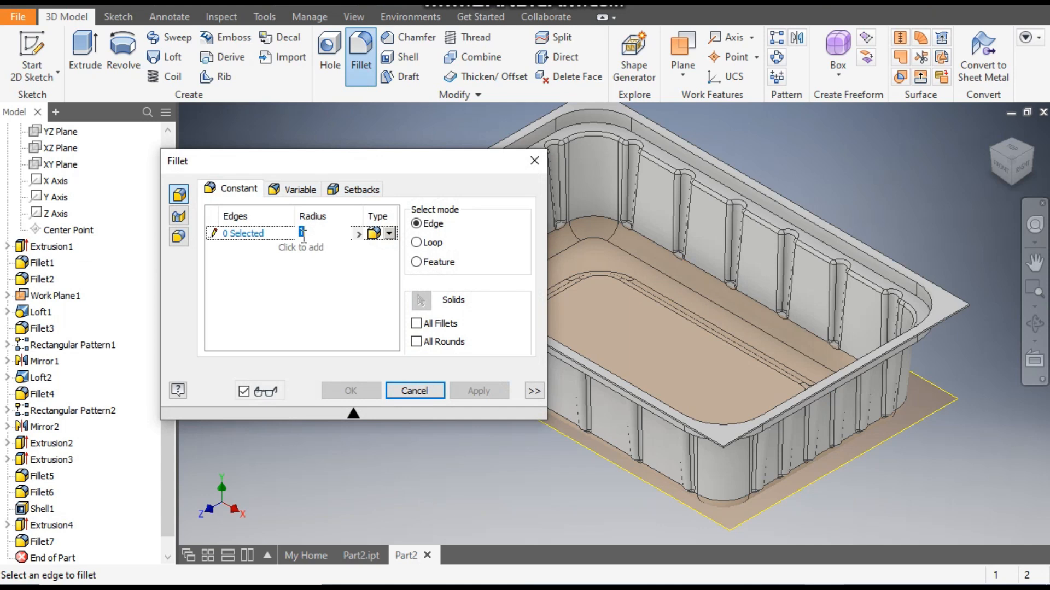
text(10)
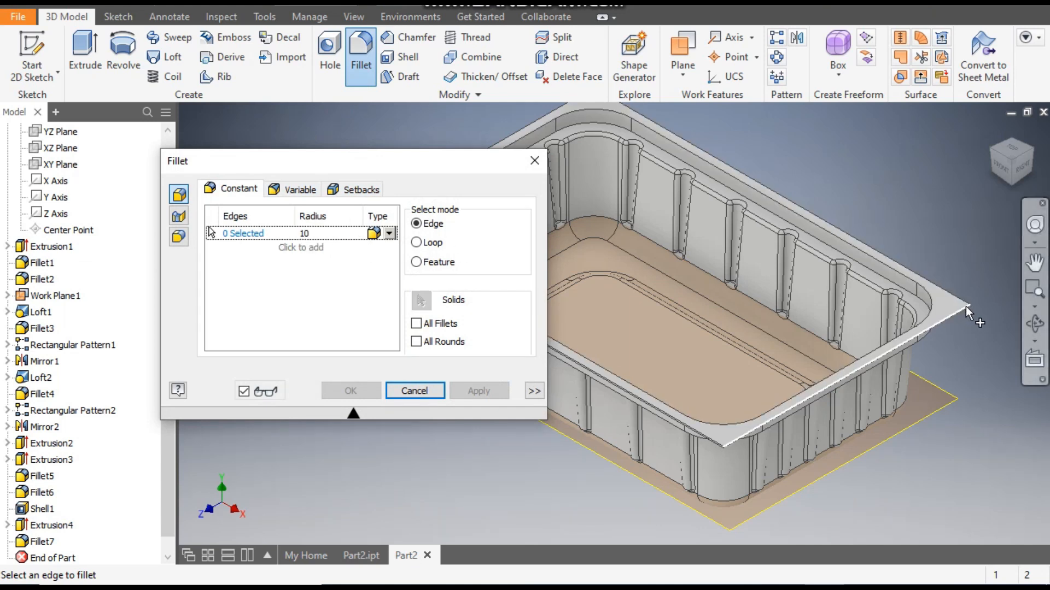
scroll(962, 314, up, 5)
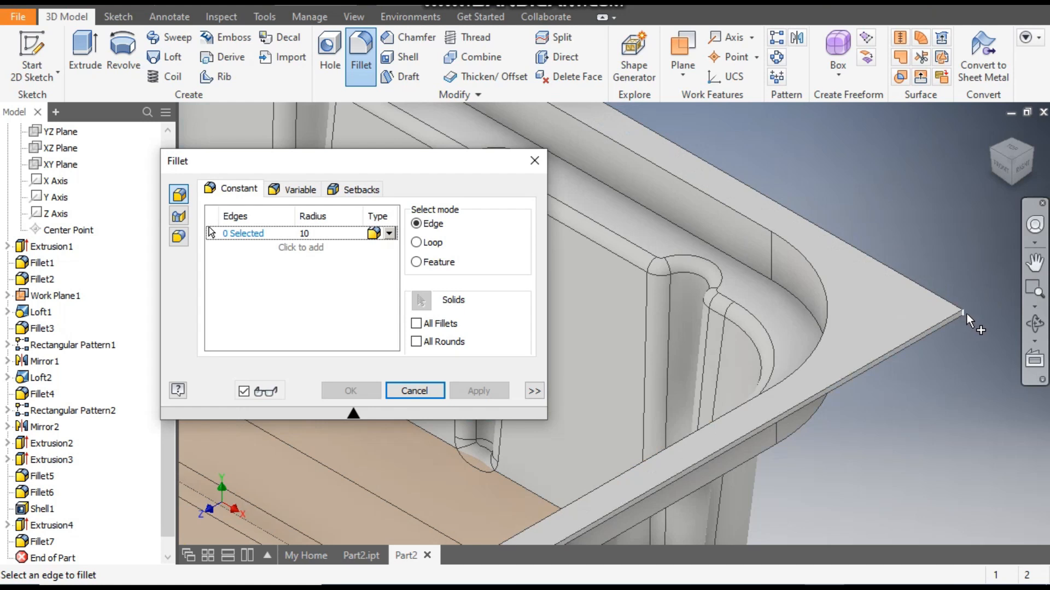
scroll(964, 314, up, 3)
click(962, 311)
scroll(984, 276, down, 5)
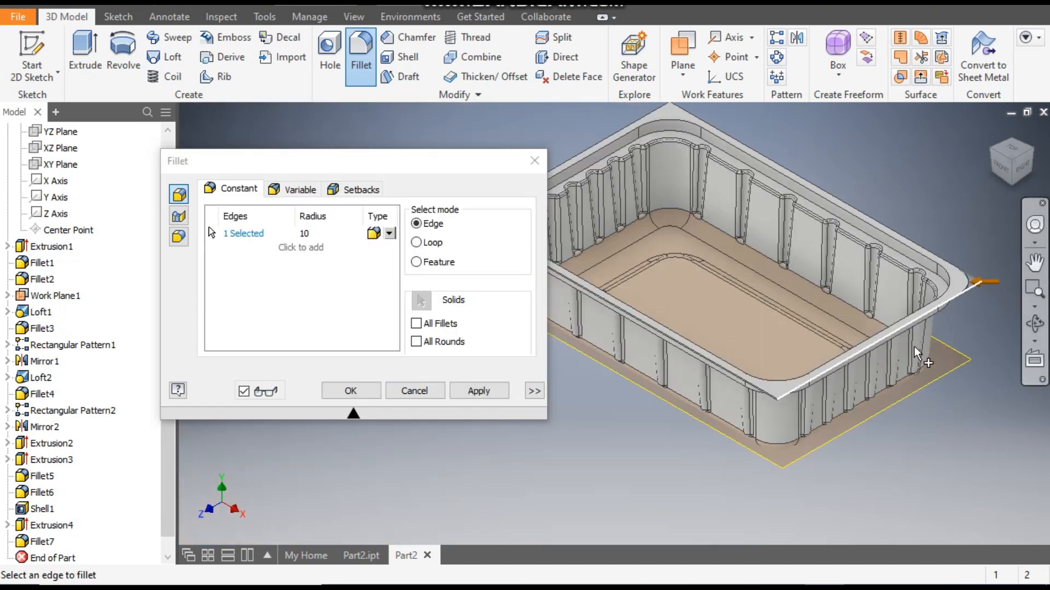
scroll(766, 404, up, 5)
click(714, 389)
- Add the flange's remaining two corner edges to the 10 mm fillet, apply it and restore the home view
scroll(786, 382, down, 5)
scroll(684, 333, up, 8)
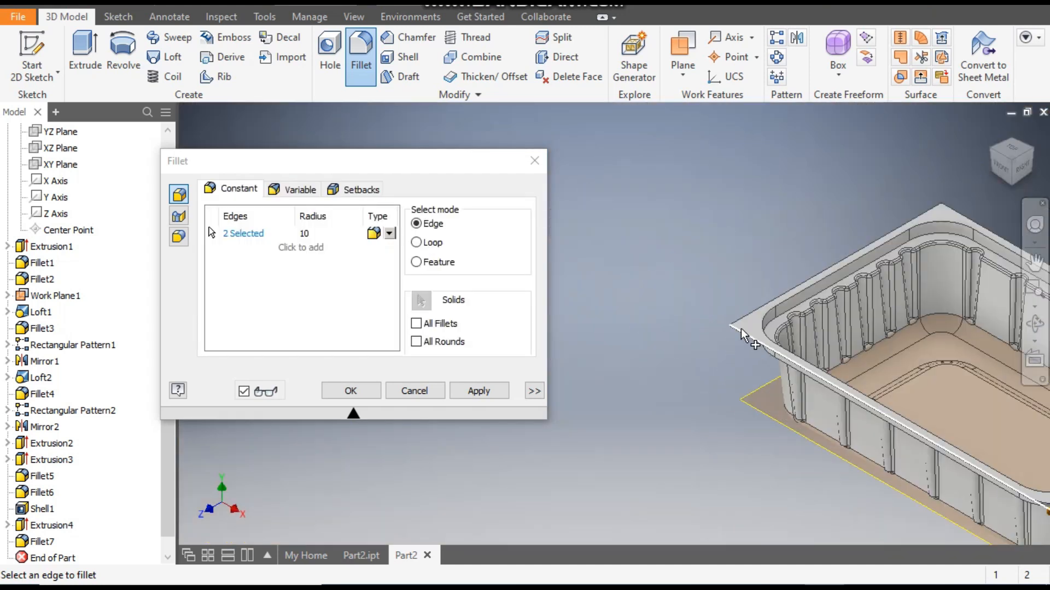
click(651, 291)
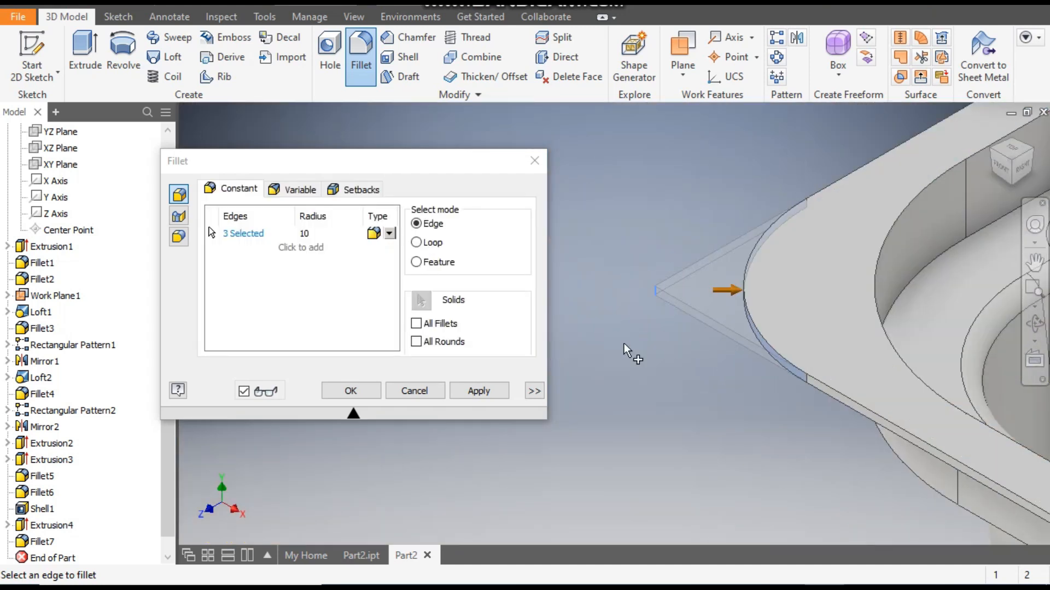
scroll(628, 351, down, 8)
click(993, 155)
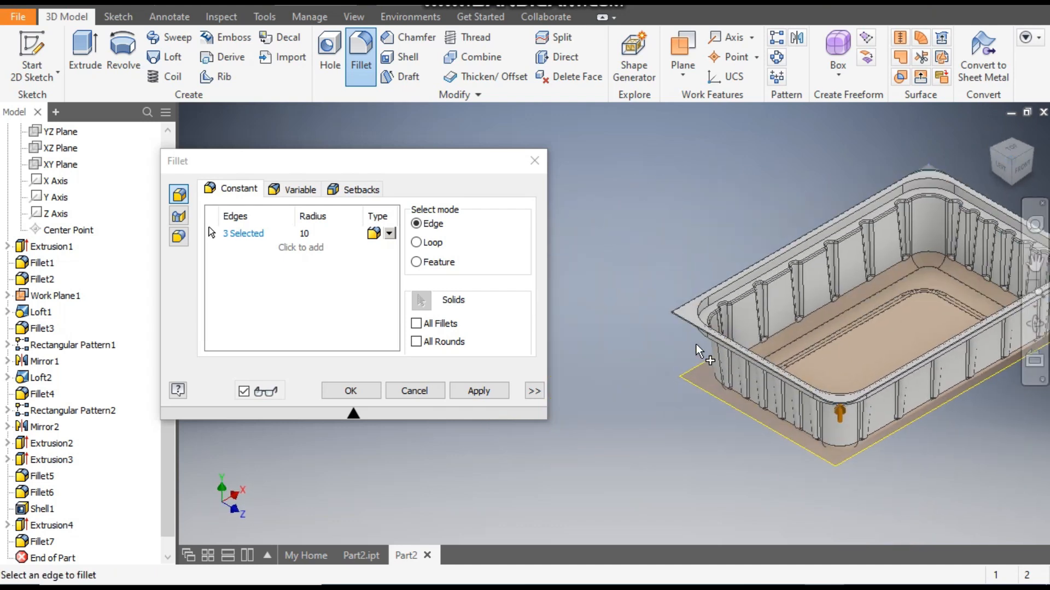
scroll(667, 322, up, 8)
click(819, 284)
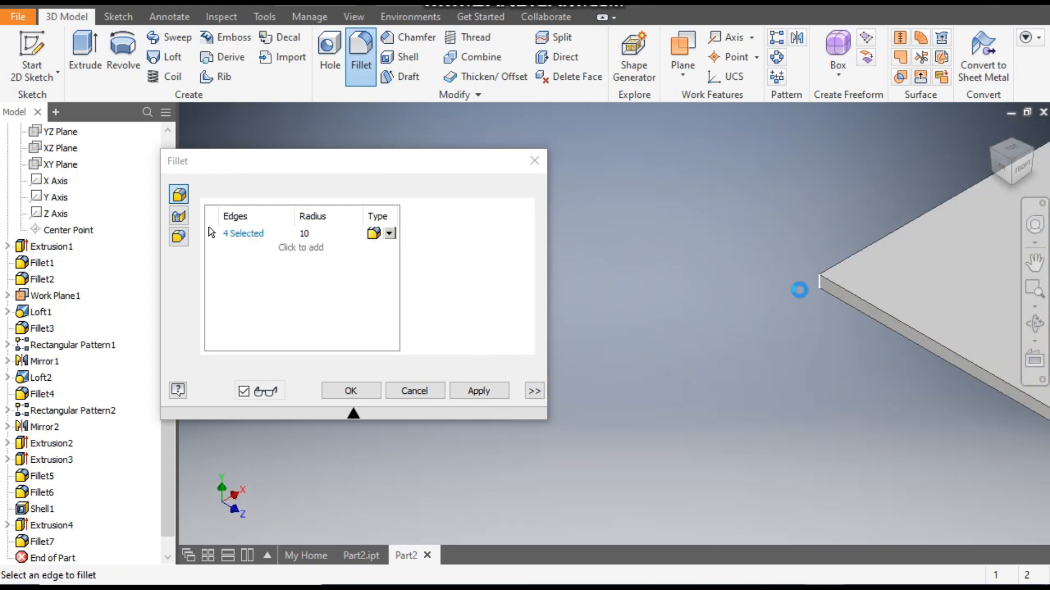
scroll(659, 365, down, 8)
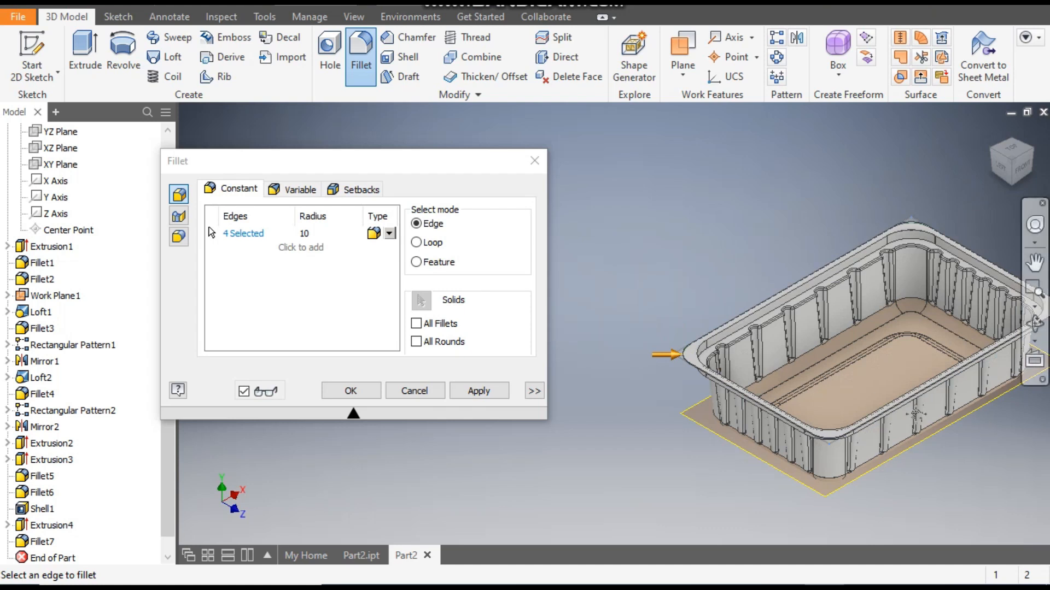
click(351, 390)
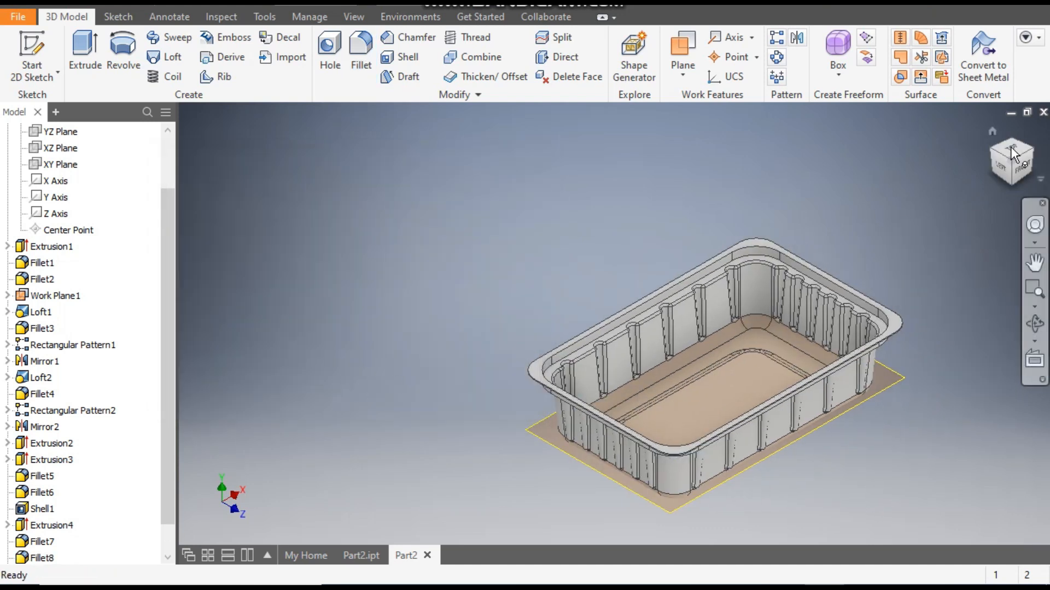
click(992, 132)
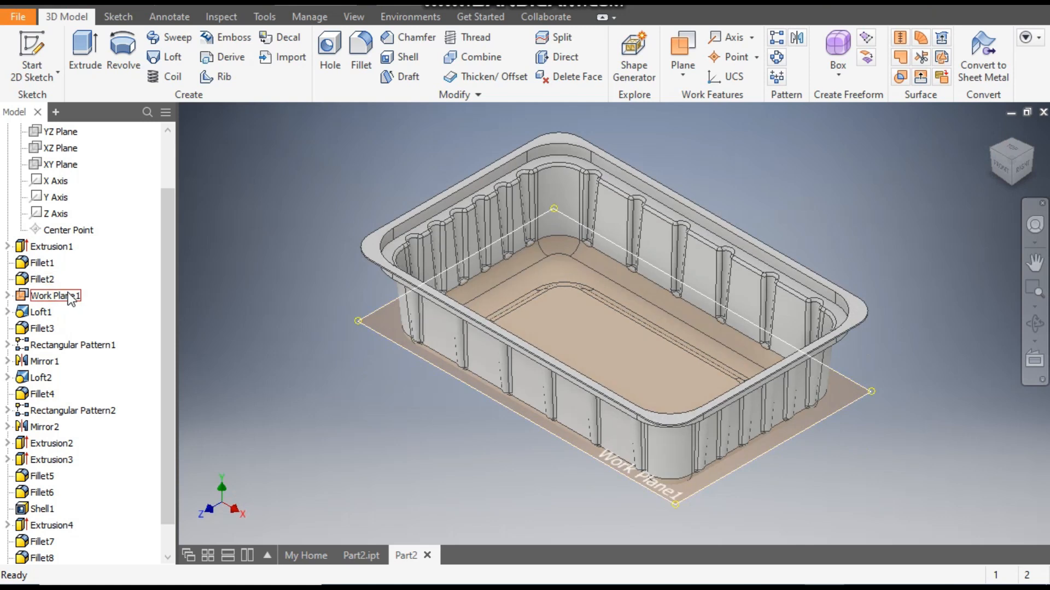
- Hide Work Plane1 so its outline no longer shows on the tray
click(57, 296)
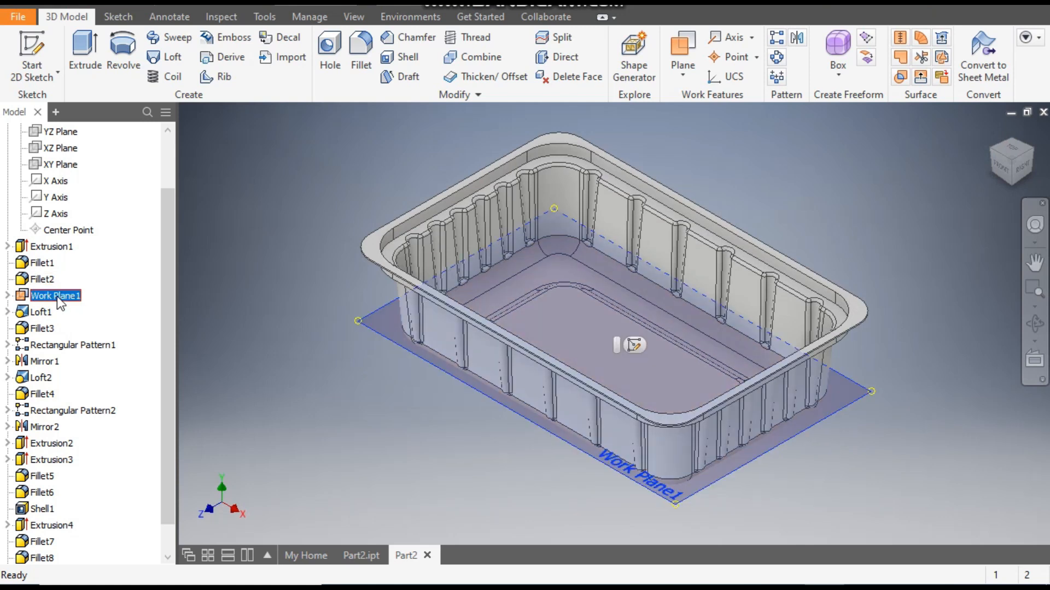
right_click(56, 296)
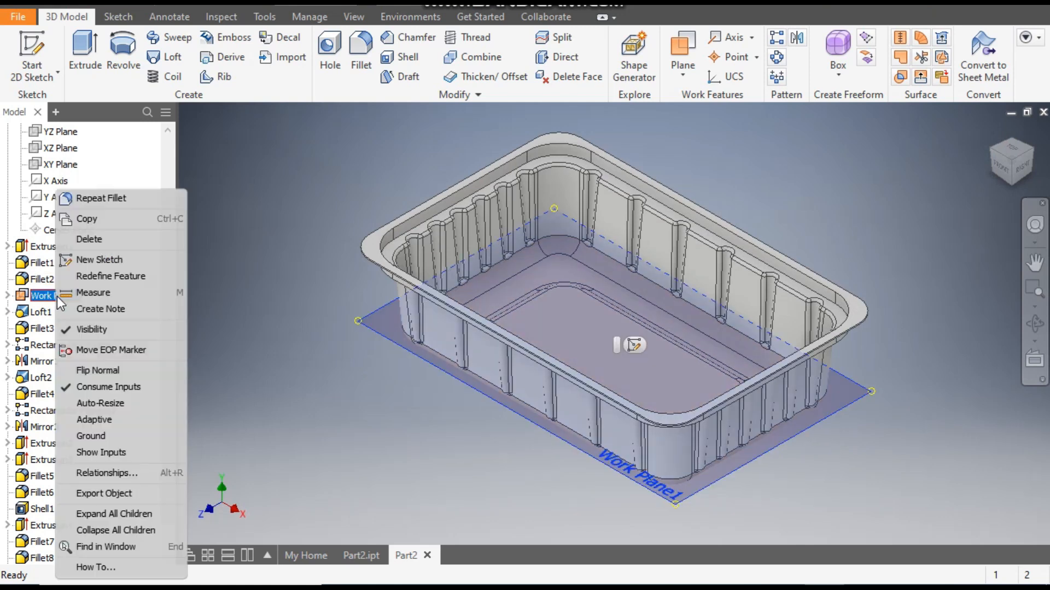
click(98, 329)
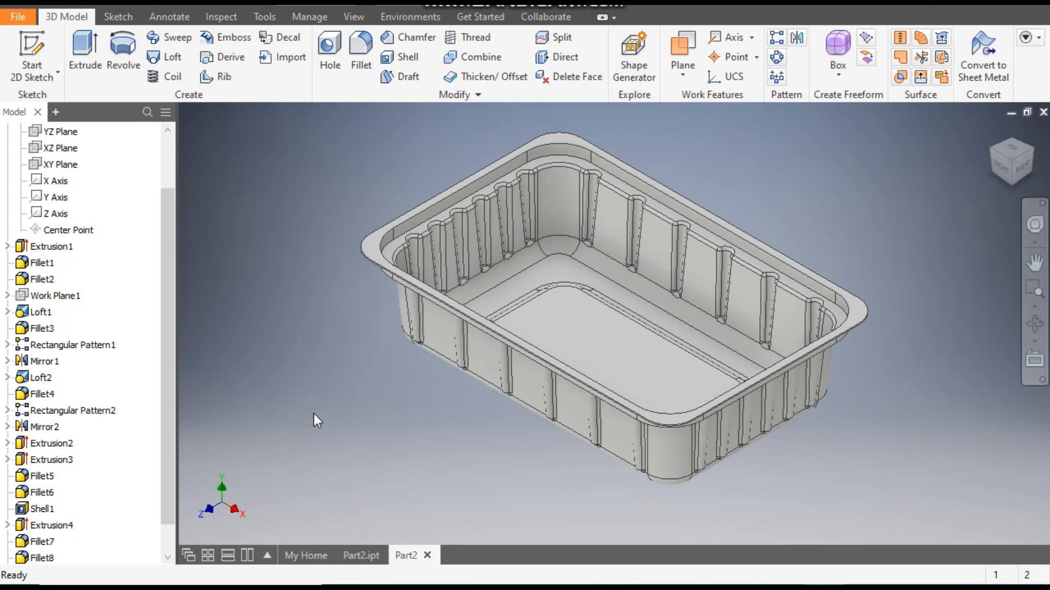
- Change the tray's appearance to Light Red from the Inventor Material Library
click(417, 7)
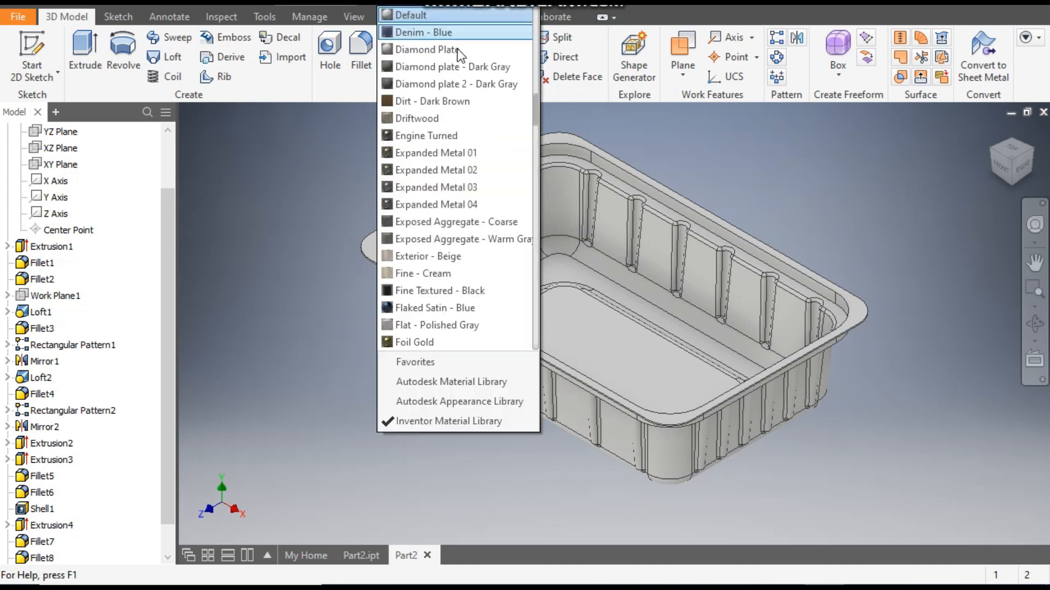
drag(536, 113, 549, 164)
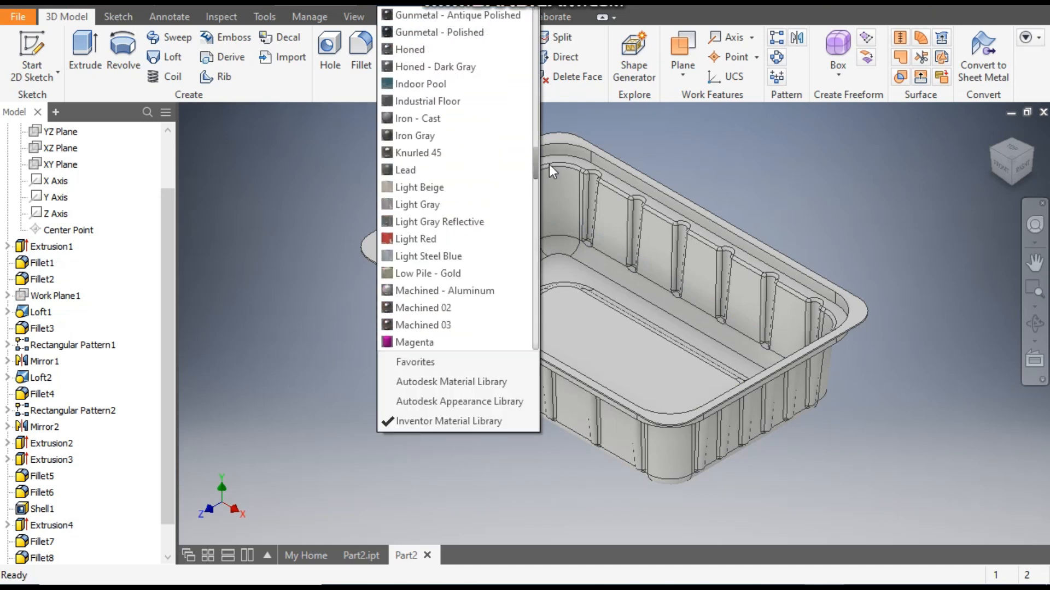
click(430, 242)
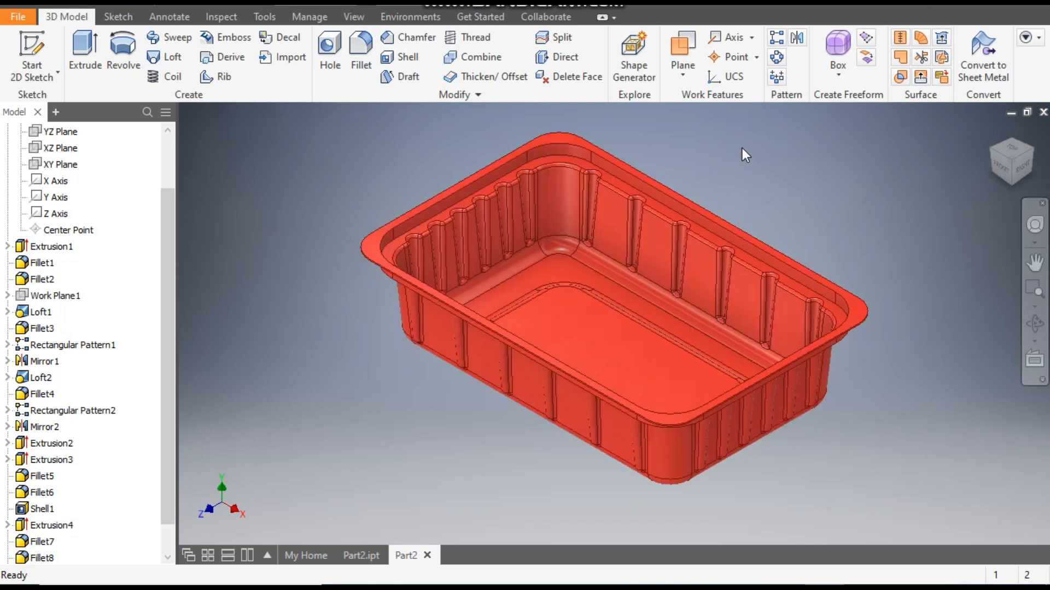
scroll(764, 154, up, 2)
scroll(764, 154, down, 2)
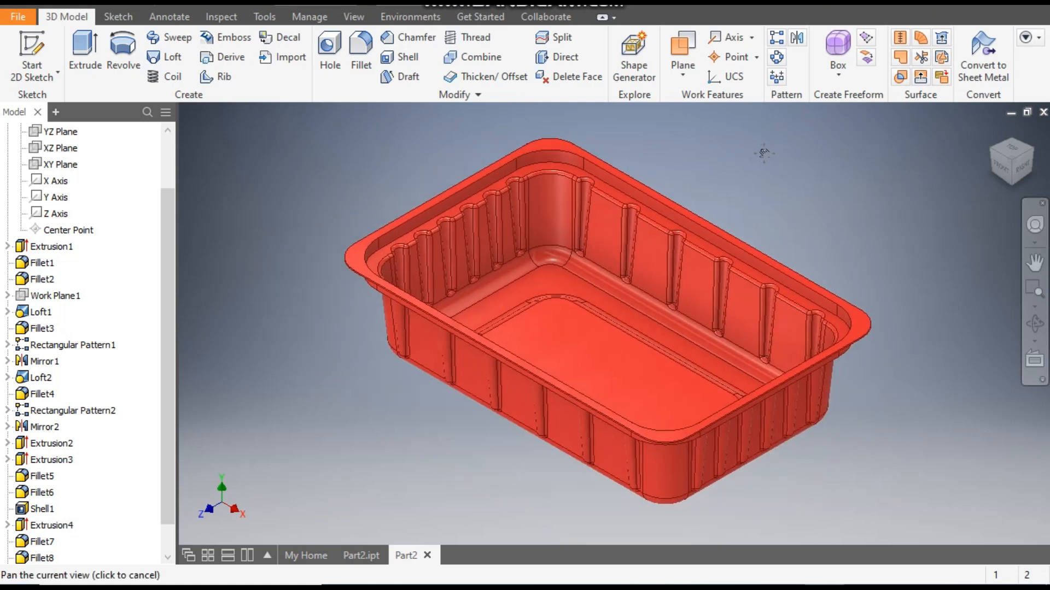